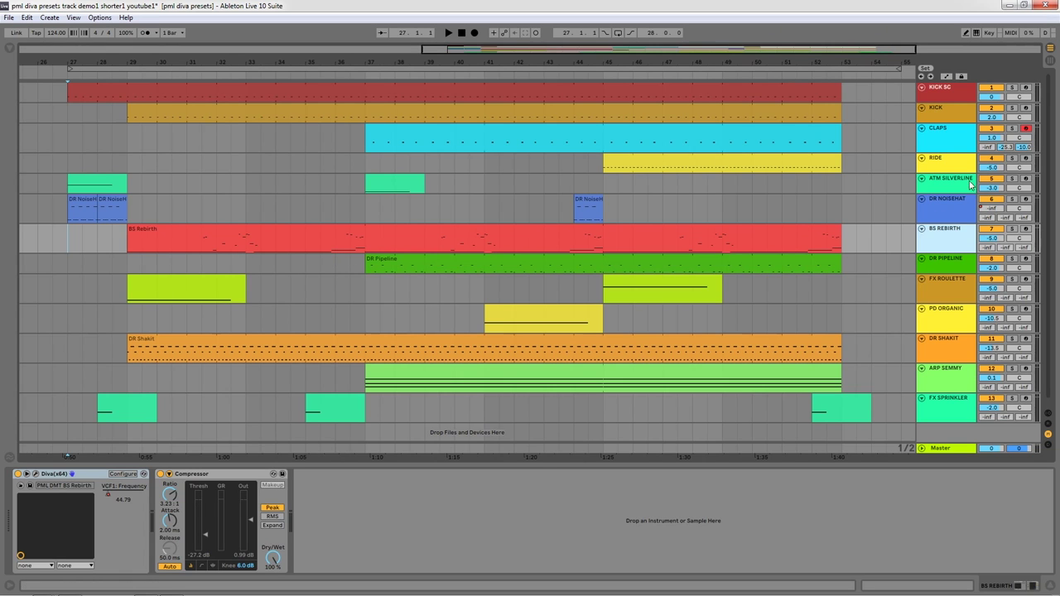
Step: Inspect the ATM SILVERLINE, FX SPRINKLER and BS REBIRTH tracks, briefly opening BS REBIRTH's Diva window
{"action": "left_click", "coordinate": [950, 183]}
{"action": "left_click", "coordinate": [950, 404]}
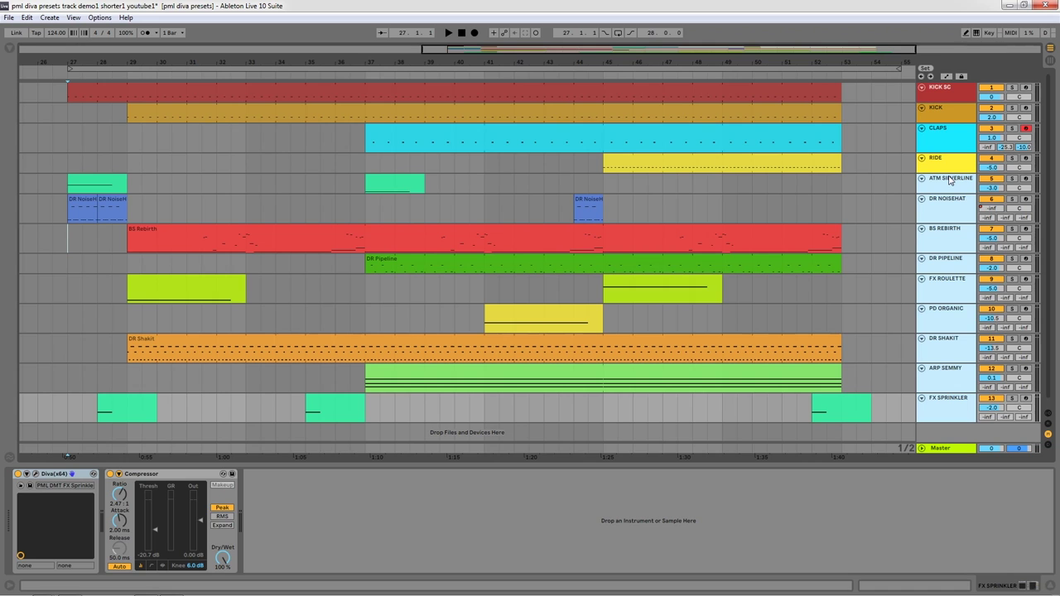
{"action": "left_click", "coordinate": [938, 234]}
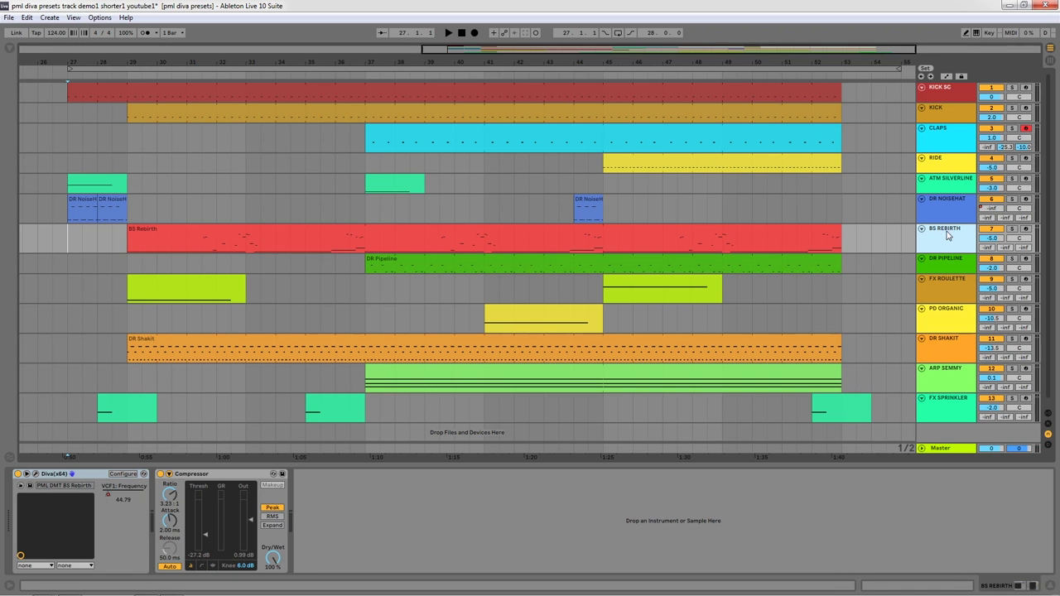
{"action": "left_click", "coordinate": [34, 474]}
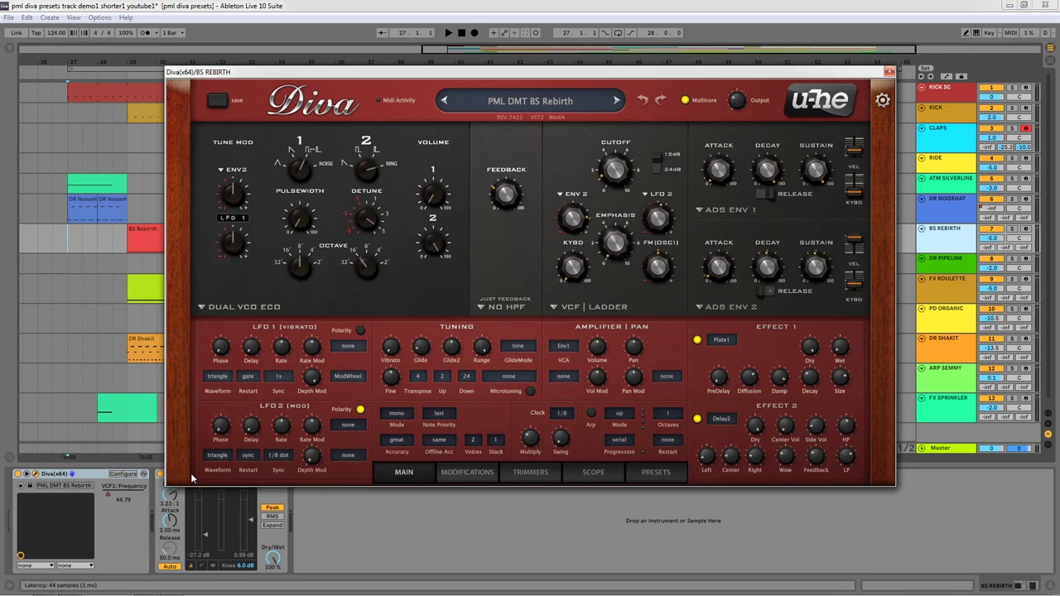
{"action": "left_click", "coordinate": [890, 71]}
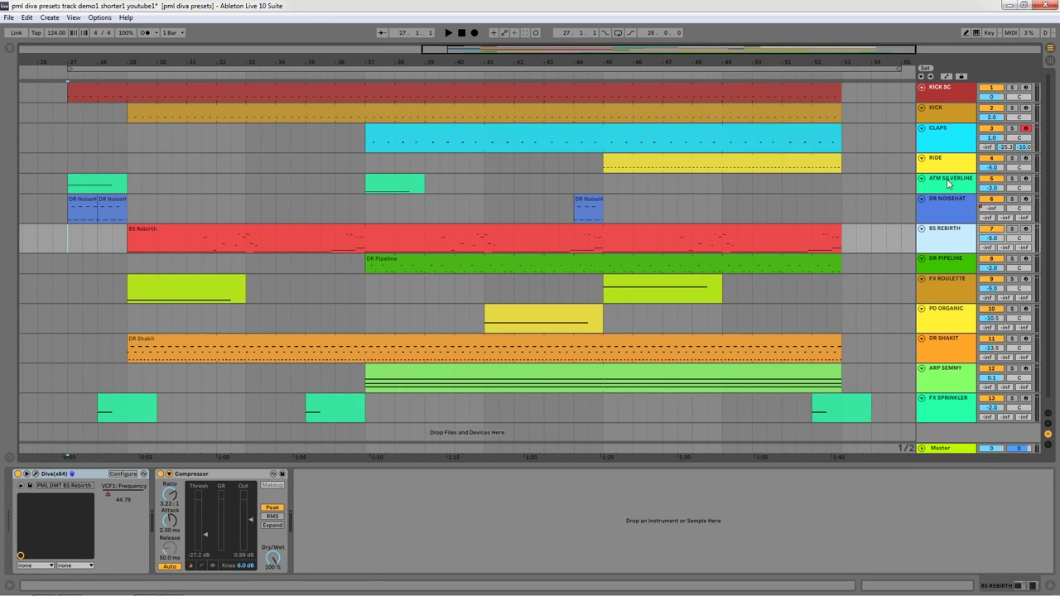
Step: Select the tracks from ATM SILVERLINE through FX SPRINKLER and bring up their context menu
{"action": "left_click", "coordinate": [949, 182]}
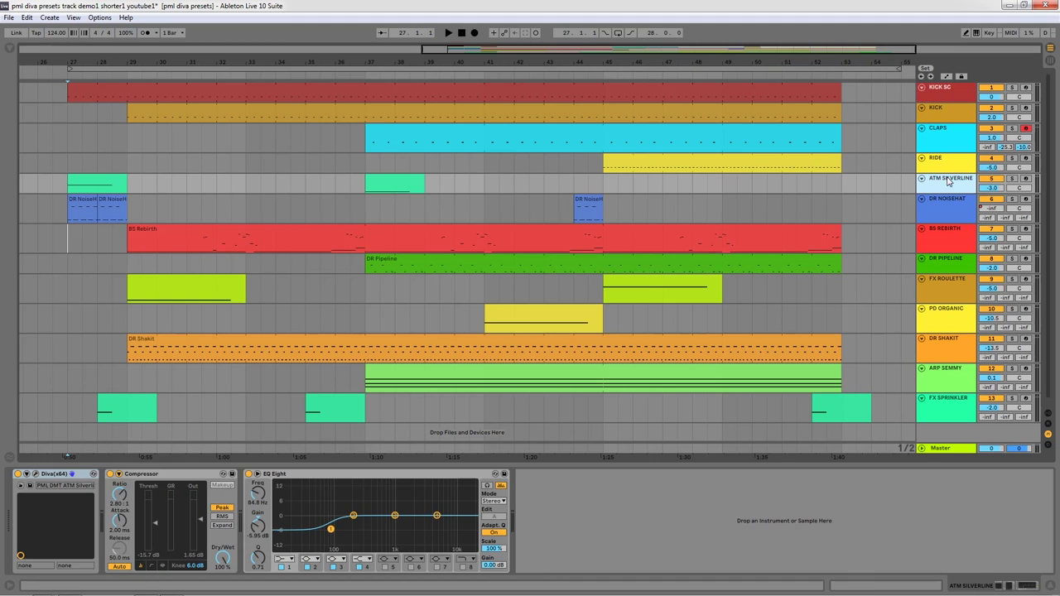
{"action": "left_click", "coordinate": [942, 409], "text": "shift"}
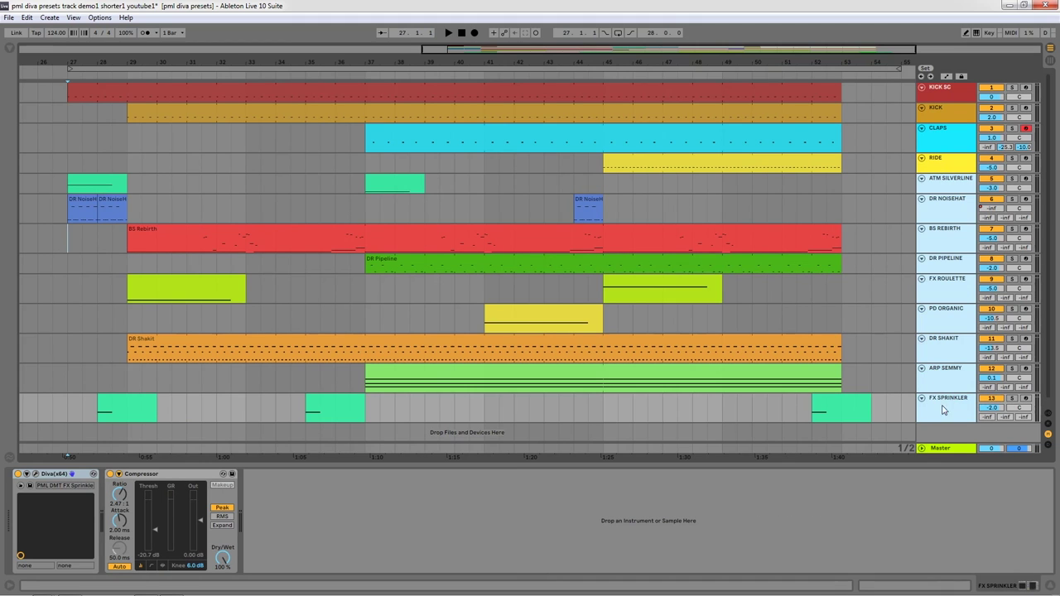
{"action": "right_click", "coordinate": [946, 180]}
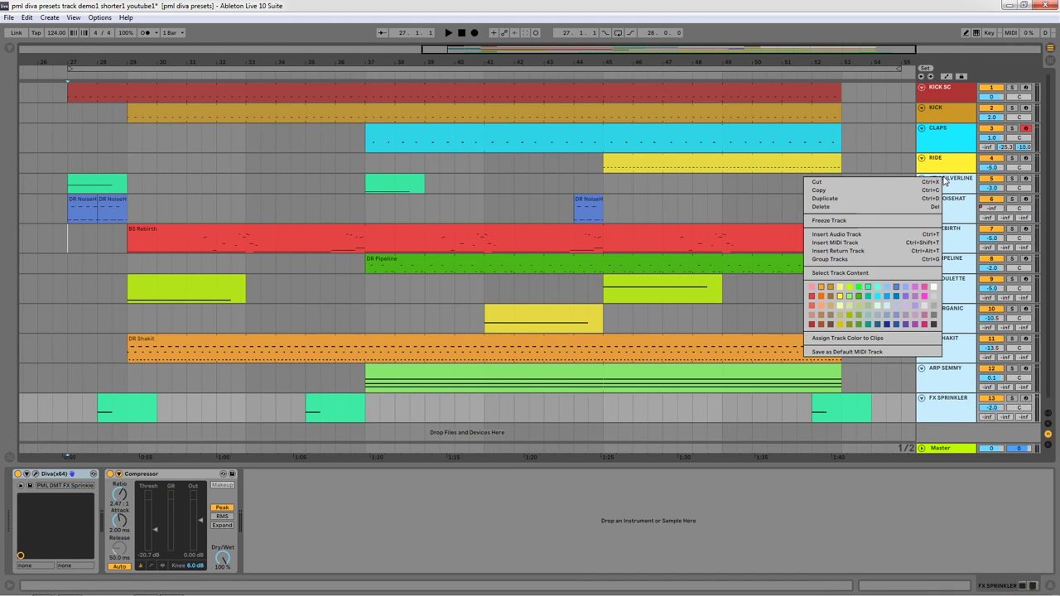
Step: Delete the tracks from ATM SILVERLINE to FX SPRINKLER, then mute RIDE and CLAPS
{"action": "left_click", "coordinate": [855, 207]}
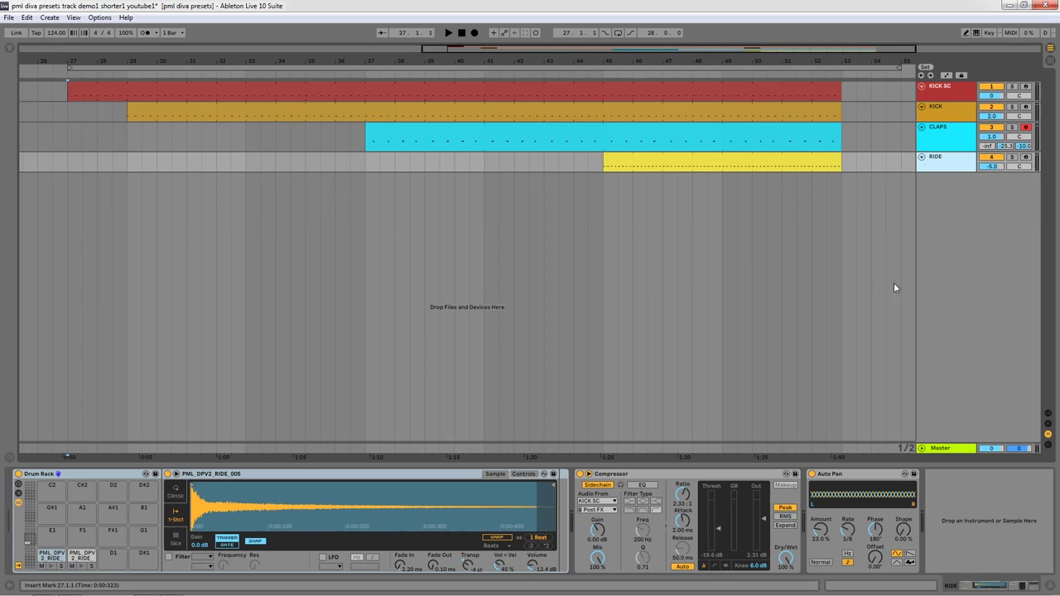
{"action": "left_click", "coordinate": [992, 157]}
{"action": "left_click", "coordinate": [992, 127]}
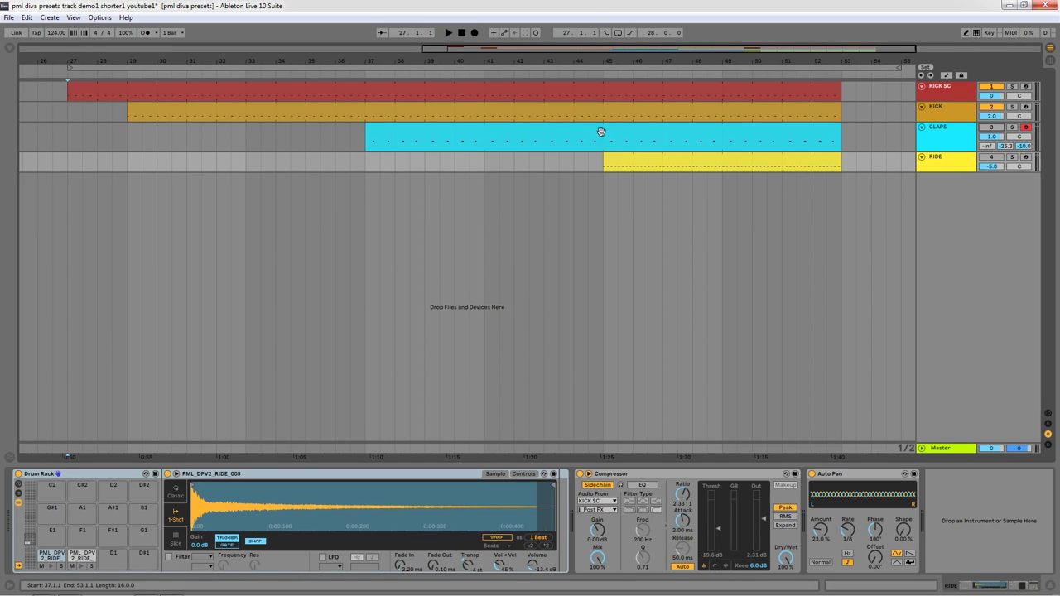
Step: Play the arrangement from bar 45, unmuting CLAPS and RIDE during playback
{"action": "left_click", "coordinate": [603, 144]}
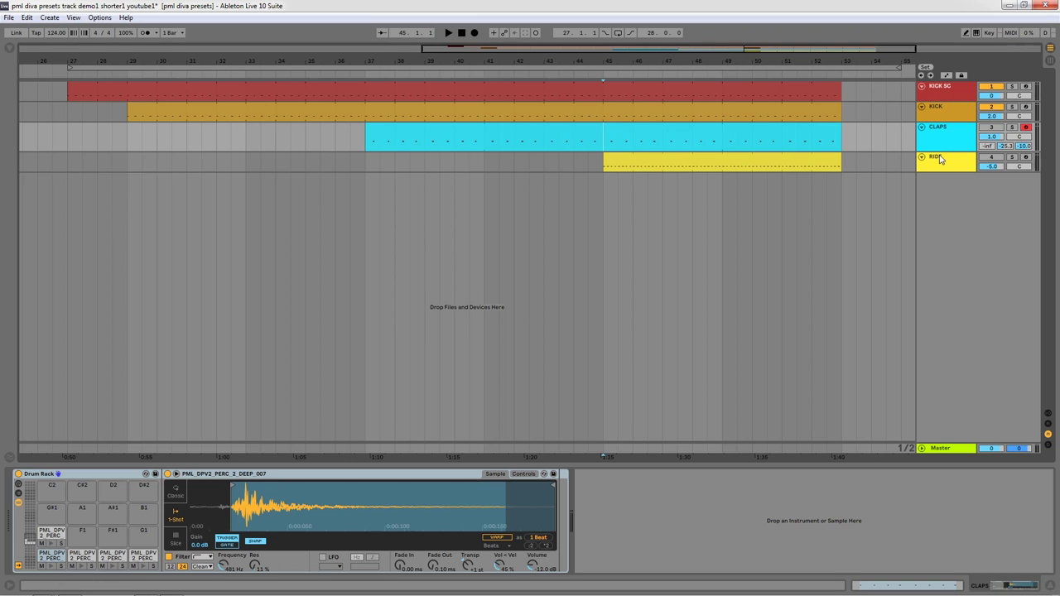
{"action": "left_click", "coordinate": [992, 128]}
{"action": "key", "text": "space"}
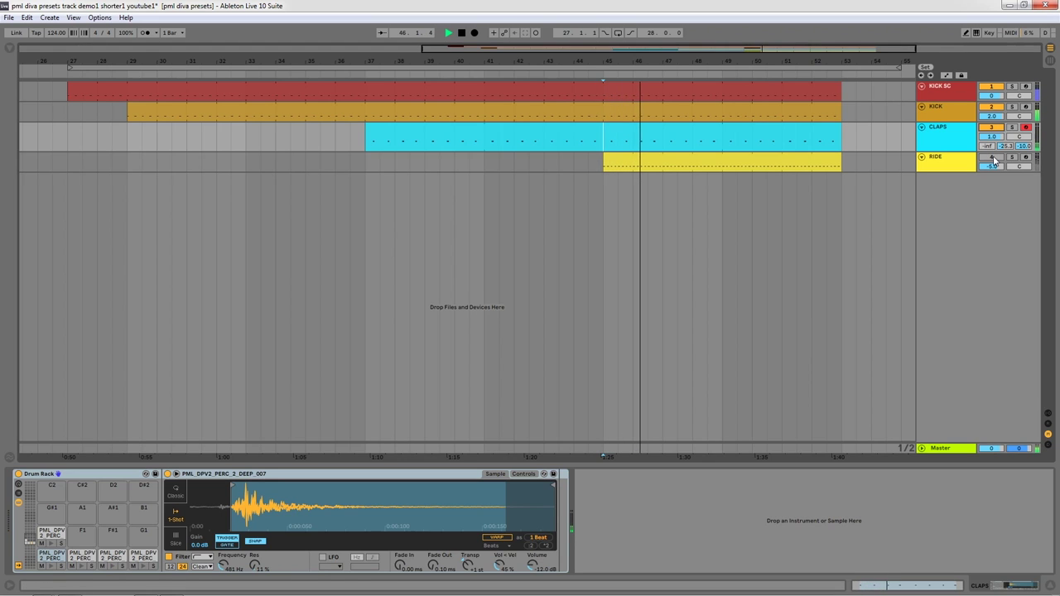
{"action": "left_click", "coordinate": [992, 157]}
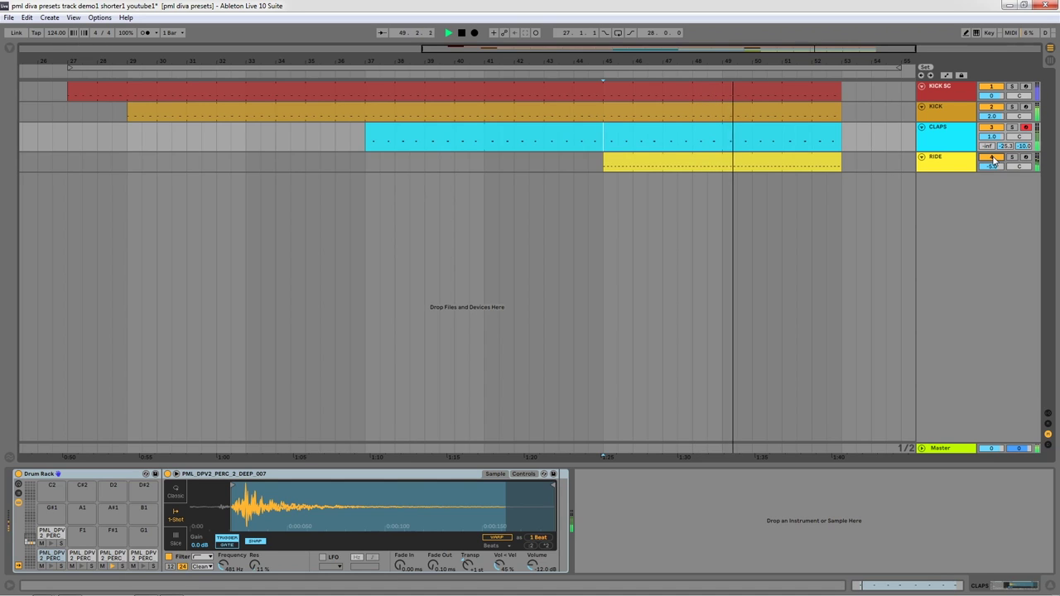
{"action": "key", "text": "space"}
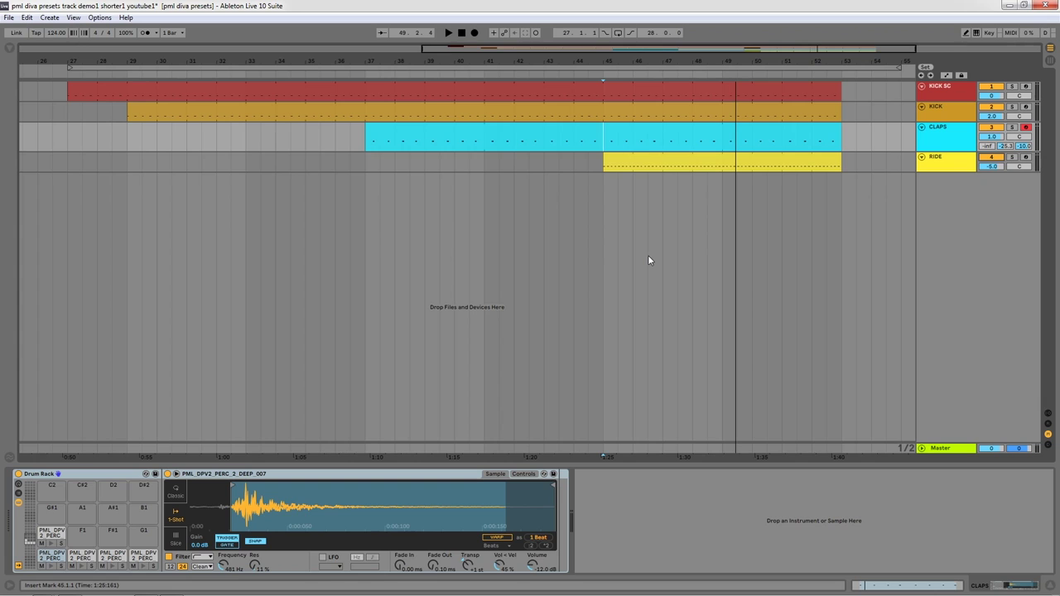
Step: Search the browser for 'diva' and drag Diva(x64) in to create a new track
{"action": "left_click", "coordinate": [10, 50]}
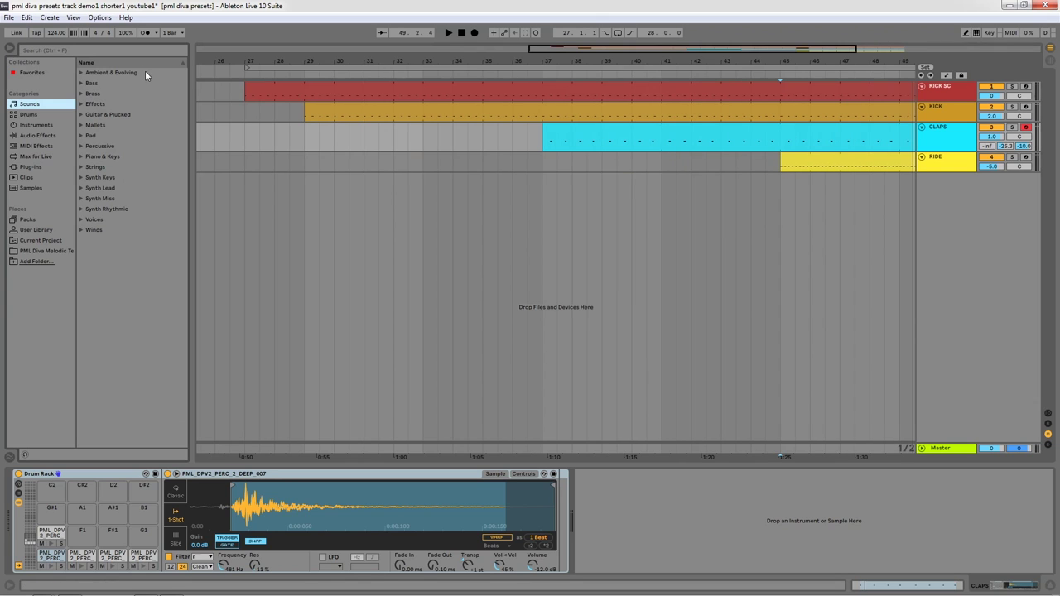
{"action": "left_click", "coordinate": [65, 51]}
{"action": "type", "text": "d"}
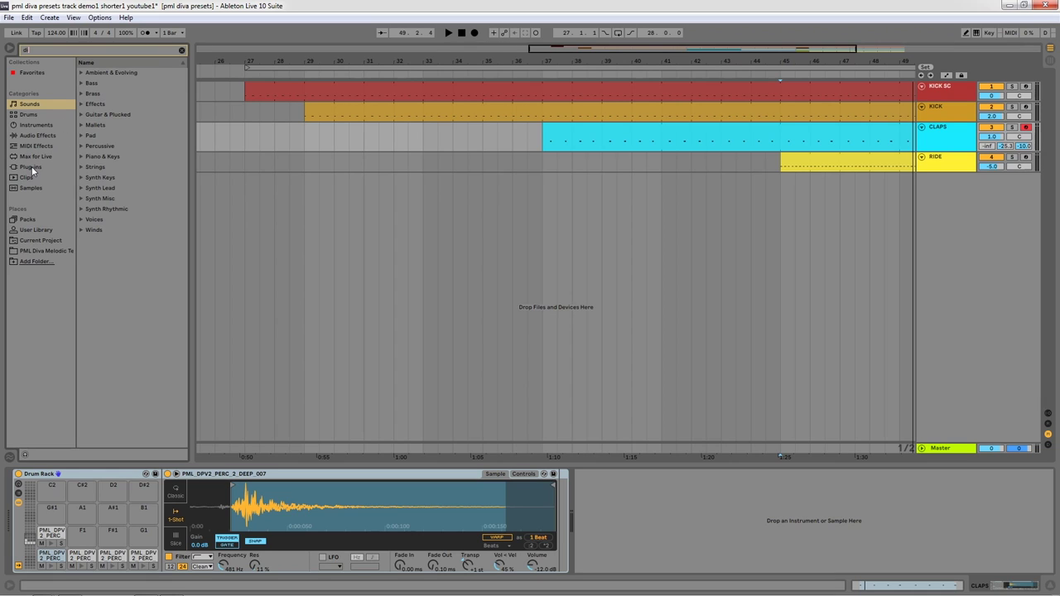
{"action": "type", "text": "iva"}
{"action": "left_click", "coordinate": [32, 168]}
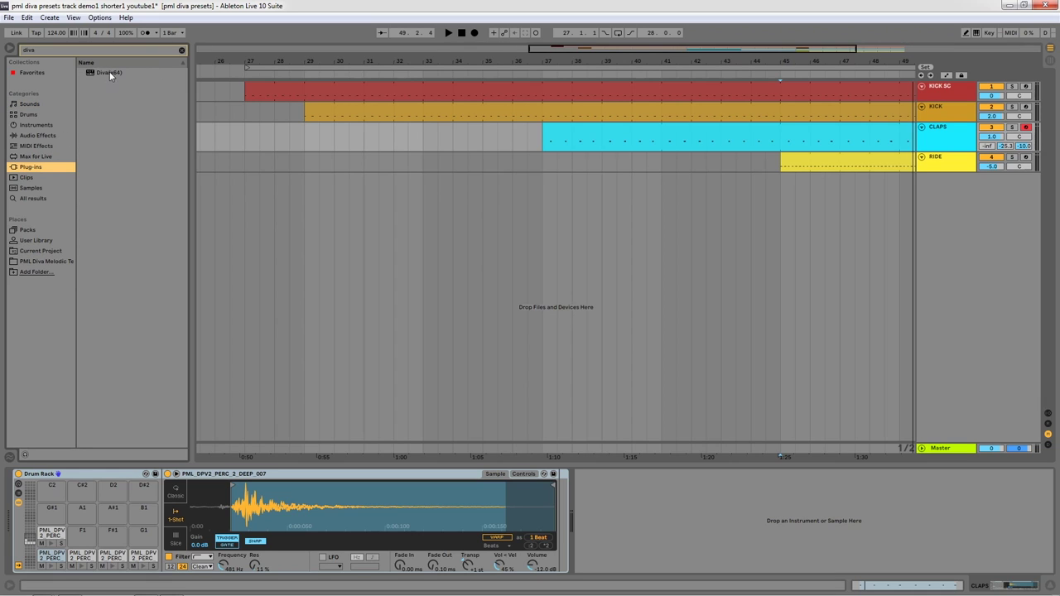
{"action": "left_click_drag", "start_coordinate": [110, 73], "coordinate": [333, 216]}
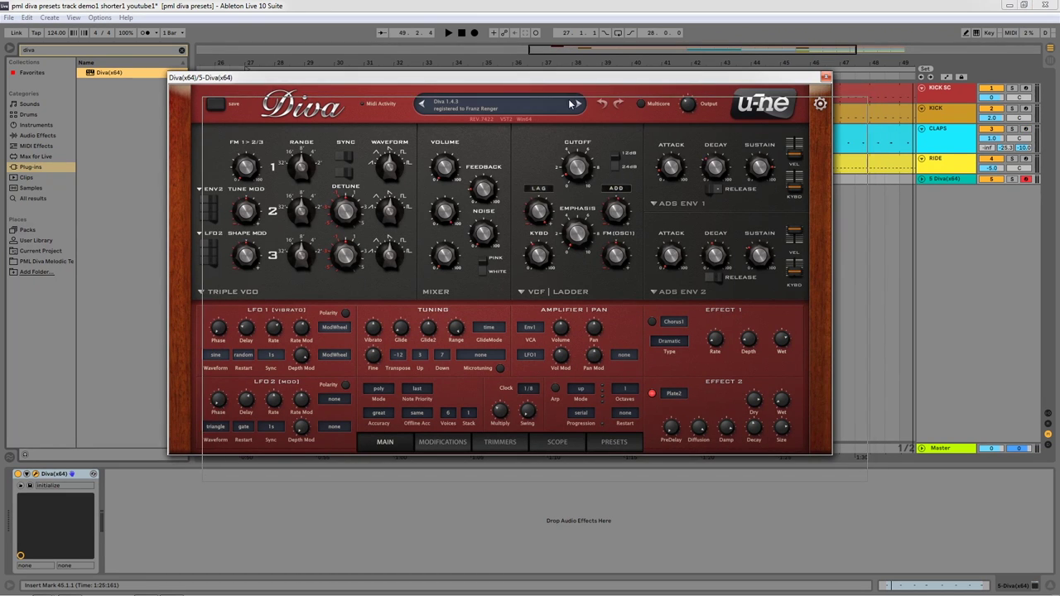
Step: Browse the PML Diva Melodic Techno Presets list in Diva's preset browser
{"action": "left_click_drag", "start_coordinate": [534, 77], "coordinate": [569, 103]}
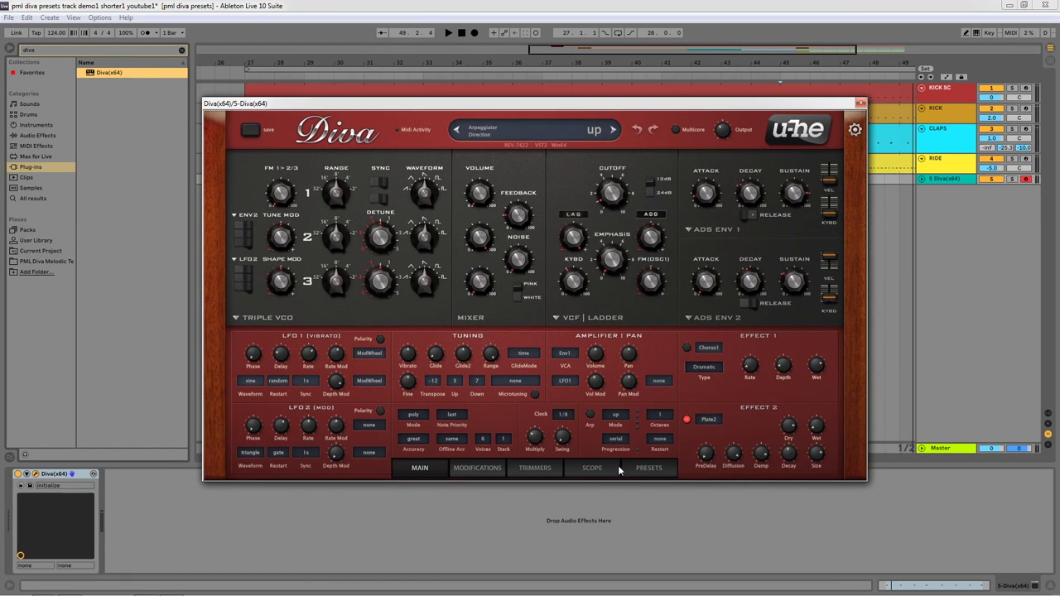
{"action": "left_click", "coordinate": [645, 468]}
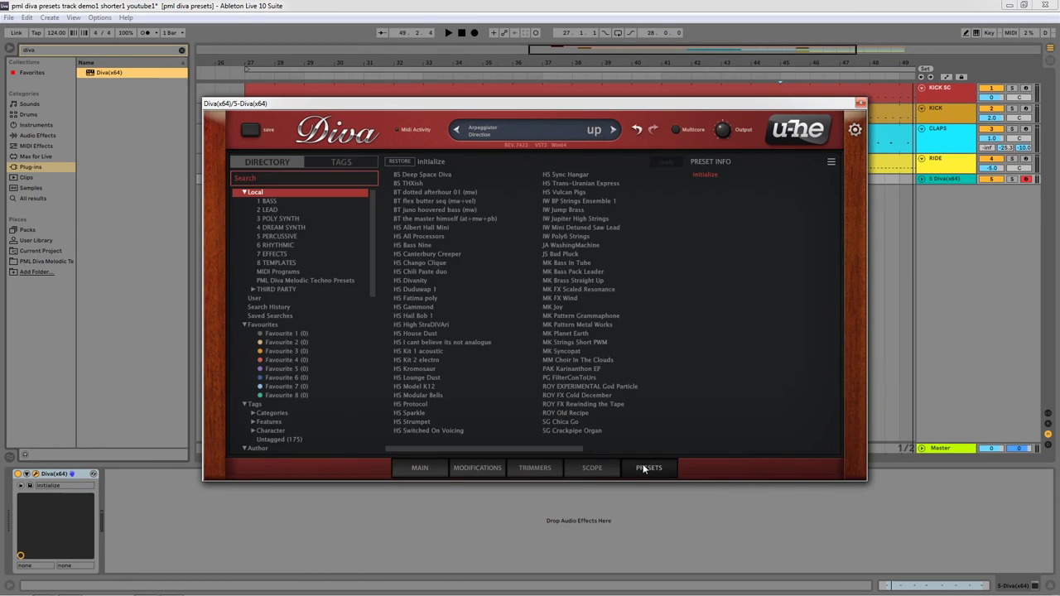
{"action": "left_click", "coordinate": [298, 281]}
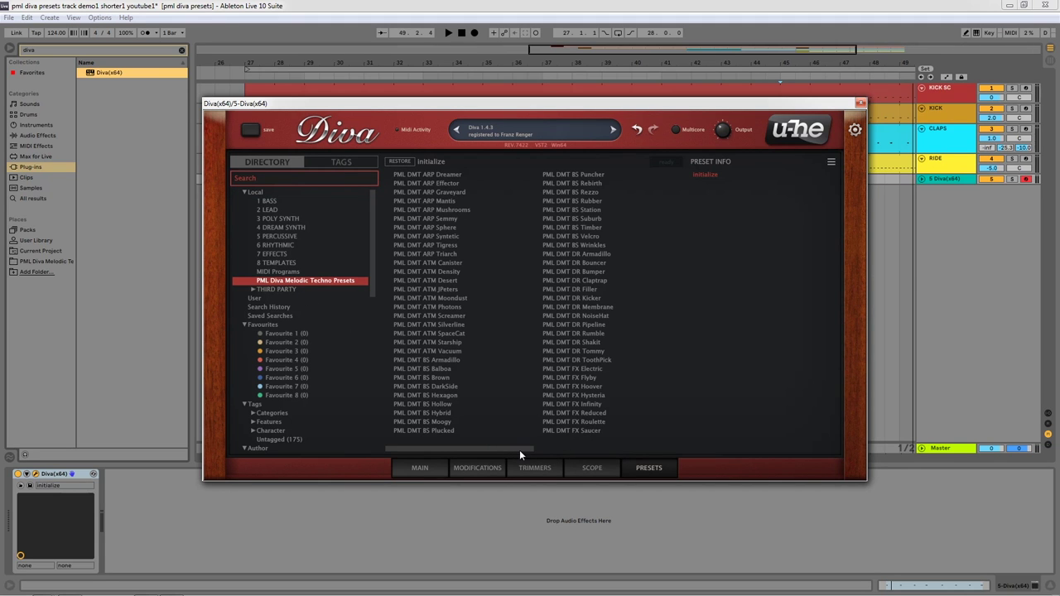
{"action": "left_click_drag", "start_coordinate": [520, 450], "coordinate": [760, 447]}
{"action": "left_click_drag", "start_coordinate": [663, 449], "coordinate": [499, 448]}
Step: Make the Diva track taller and rename it to BS REBIRTH
{"action": "left_click", "coordinate": [861, 104]}
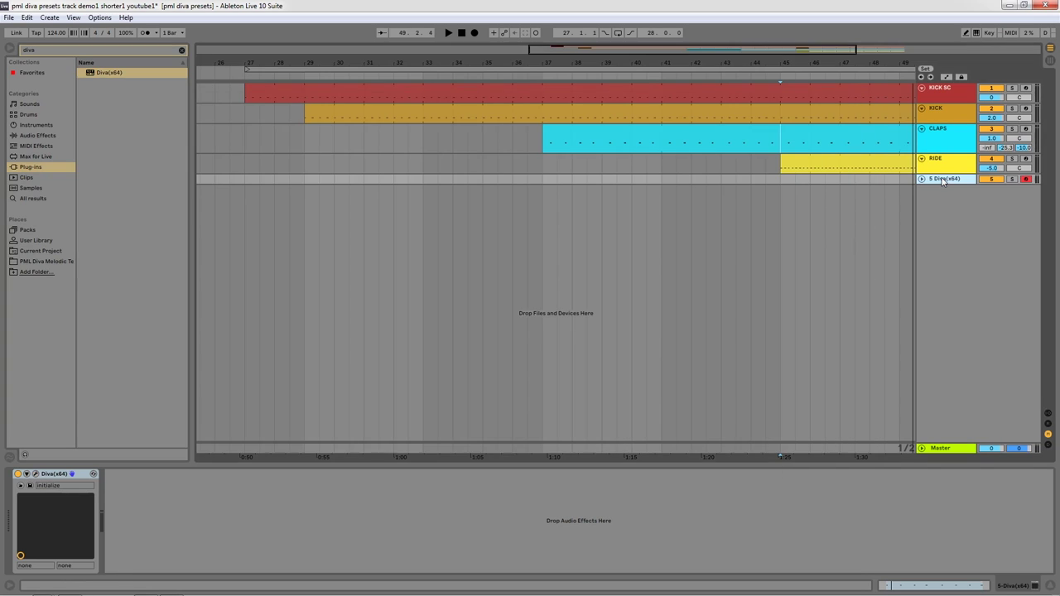
{"action": "left_click_drag", "start_coordinate": [939, 188], "coordinate": [944, 212]}
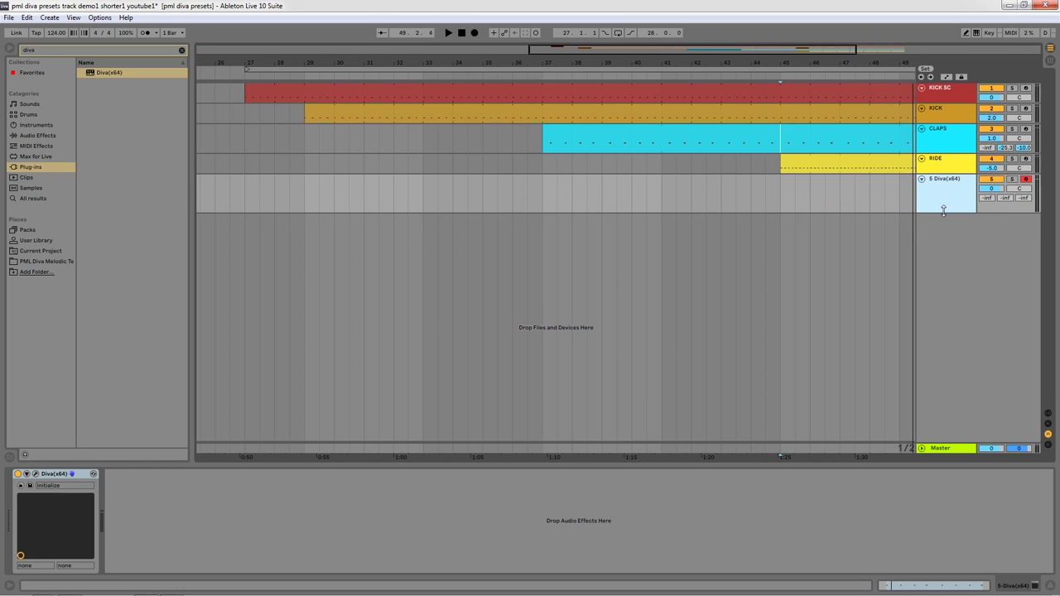
{"action": "right_click", "coordinate": [948, 183]}
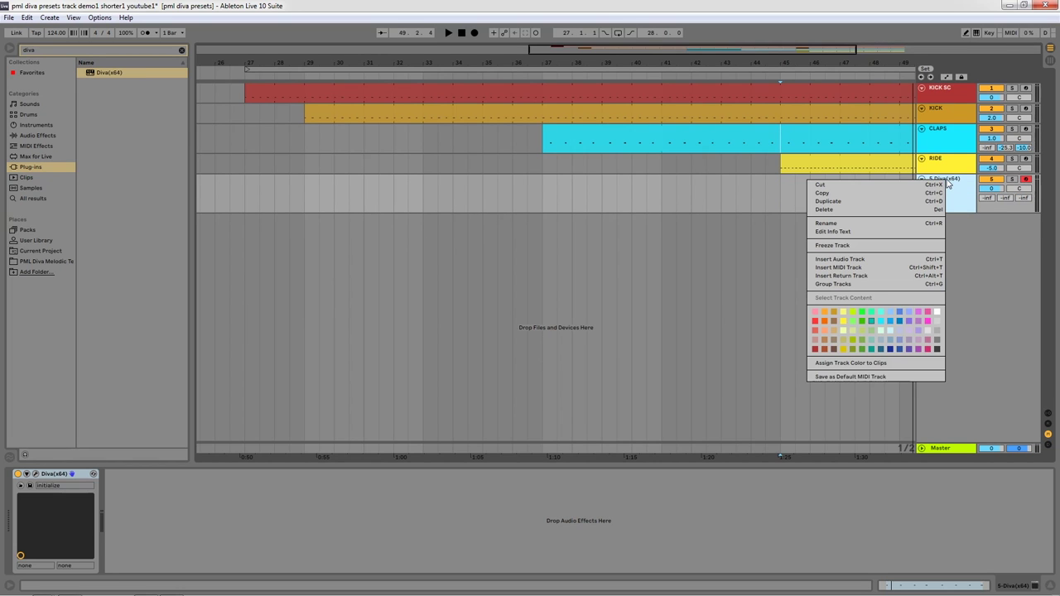
{"action": "left_click", "coordinate": [846, 224]}
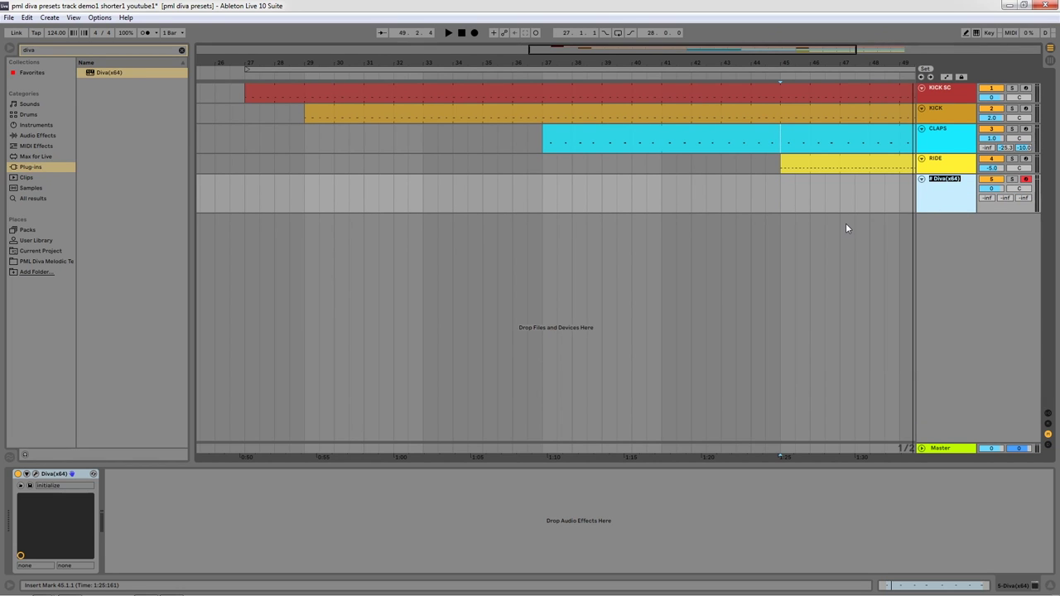
{"action": "type", "text": "BS REBIRTH"}
{"action": "key", "text": "Return"}
Step: Place BS Rebirth.mid from the PML folder on BS REBIRTH at bar 29 and view its notes
{"action": "left_click", "coordinate": [46, 262]}
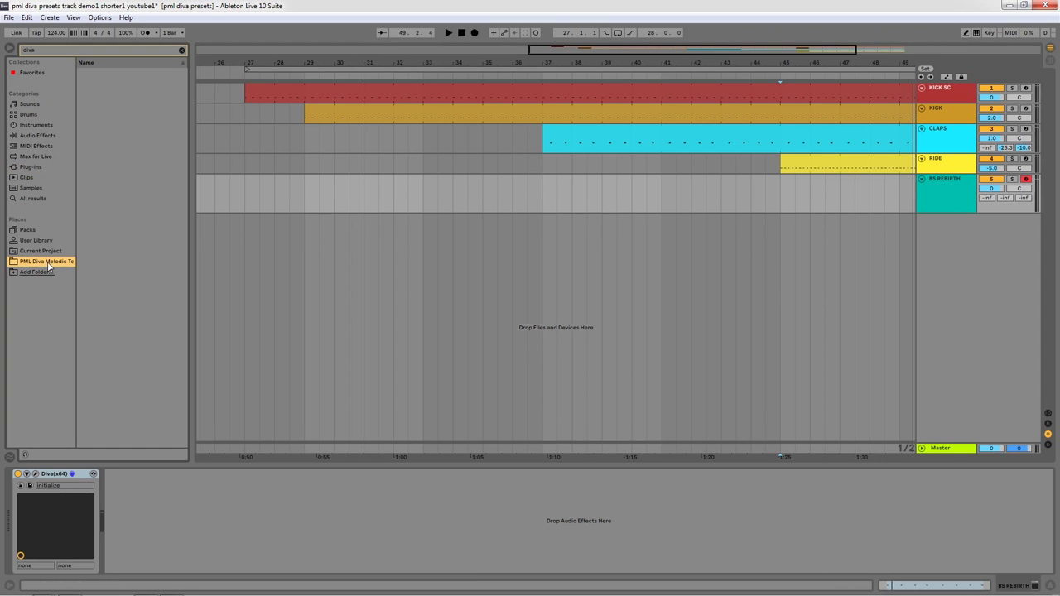
{"action": "left_click", "coordinate": [181, 51]}
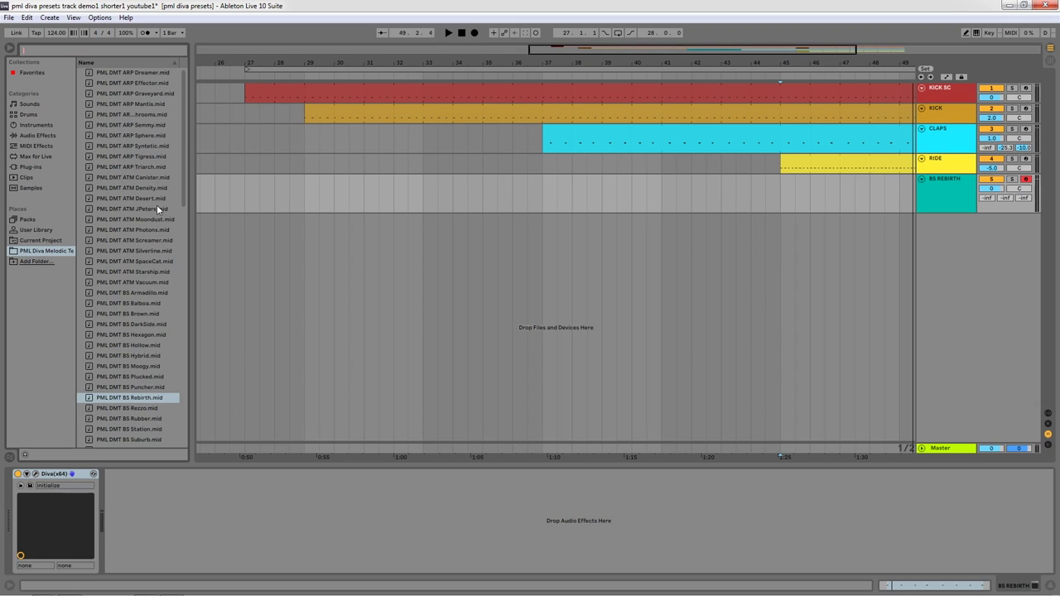
{"action": "left_click_drag", "start_coordinate": [127, 395], "coordinate": [305, 176]}
{"action": "double_click", "coordinate": [374, 179]}
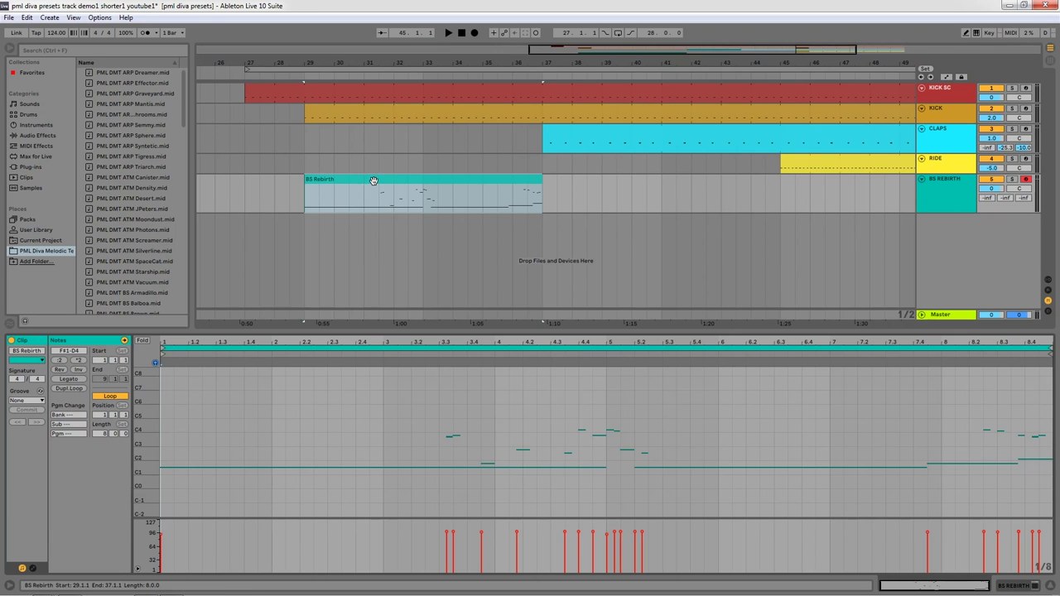
{"action": "left_click_drag", "start_coordinate": [142, 434], "coordinate": [270, 439]}
{"action": "left_click_drag", "start_coordinate": [173, 429], "coordinate": [151, 429]}
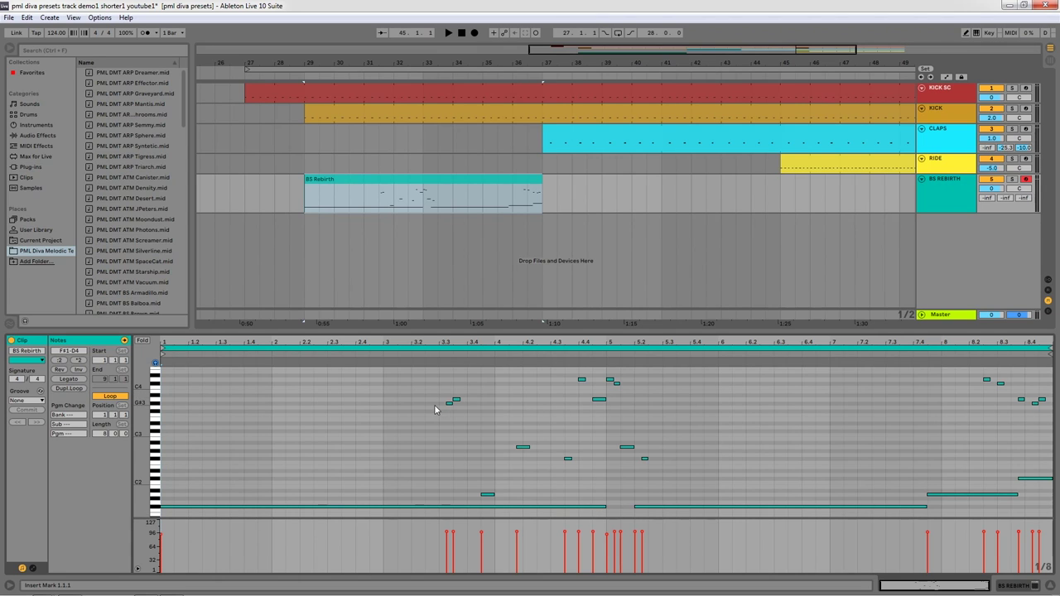
{"action": "left_click", "coordinate": [142, 385]}
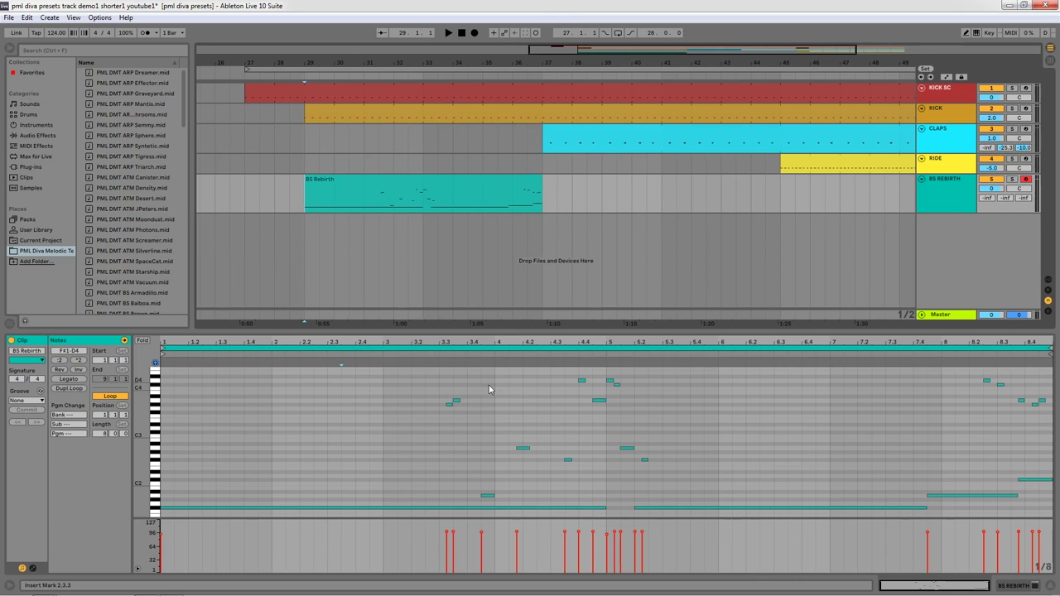
Step: Load PML DMT BS Rebirth from the PML Diva Melodic Techno Presets folder in Diva, then close it
{"action": "double_click", "coordinate": [944, 179]}
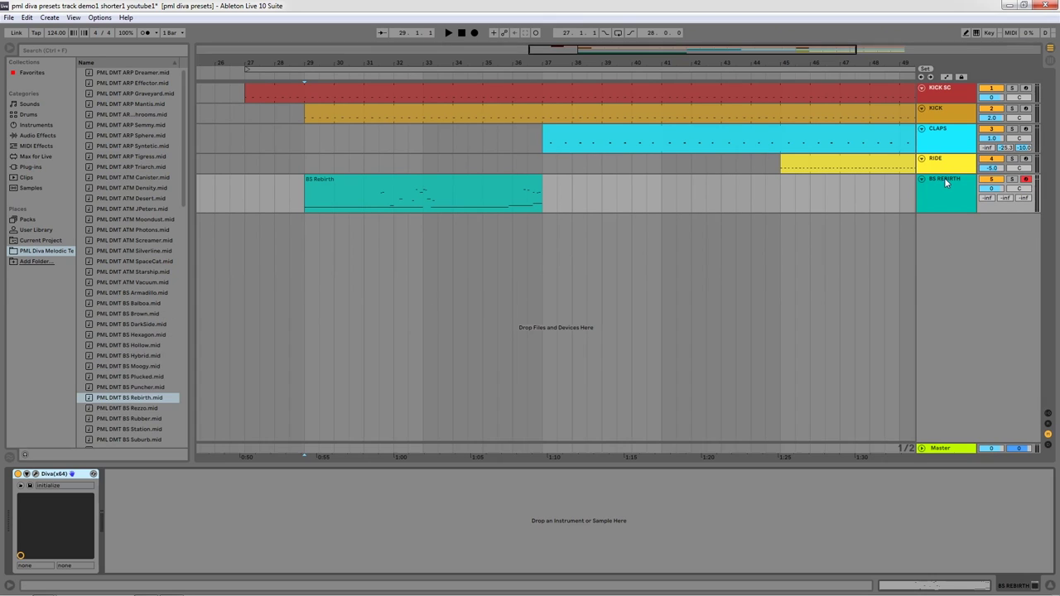
{"action": "left_click", "coordinate": [37, 474]}
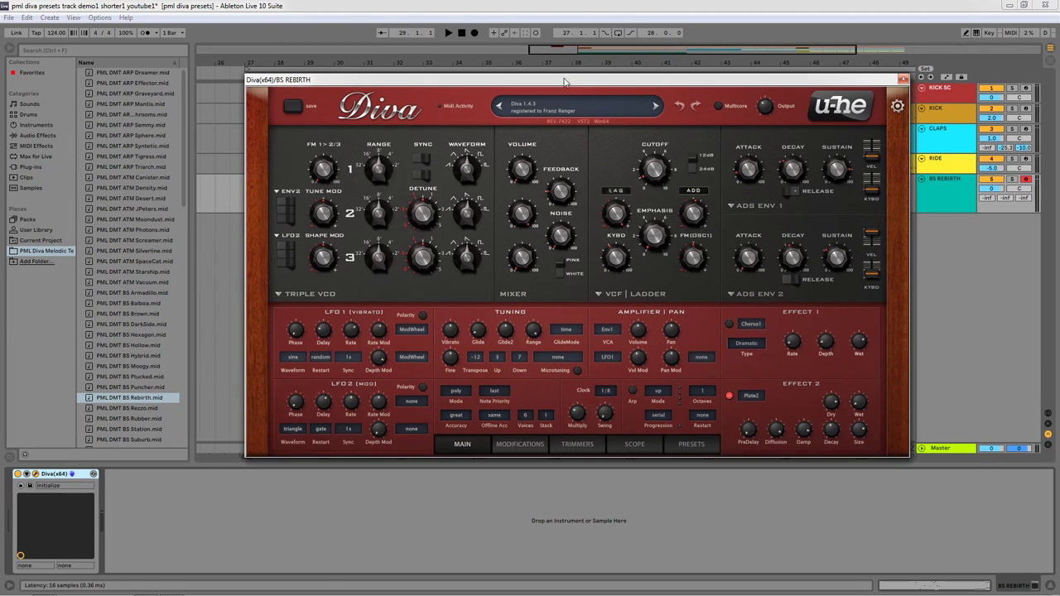
{"action": "left_click_drag", "start_coordinate": [538, 124], "coordinate": [565, 78]}
{"action": "left_click", "coordinate": [692, 445]}
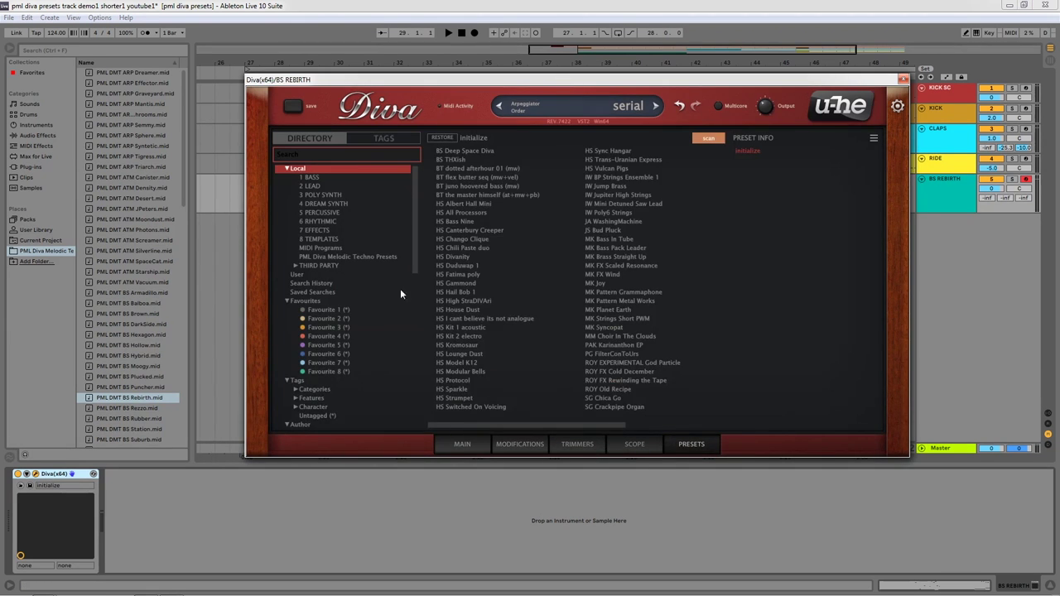
{"action": "left_click", "coordinate": [339, 257]}
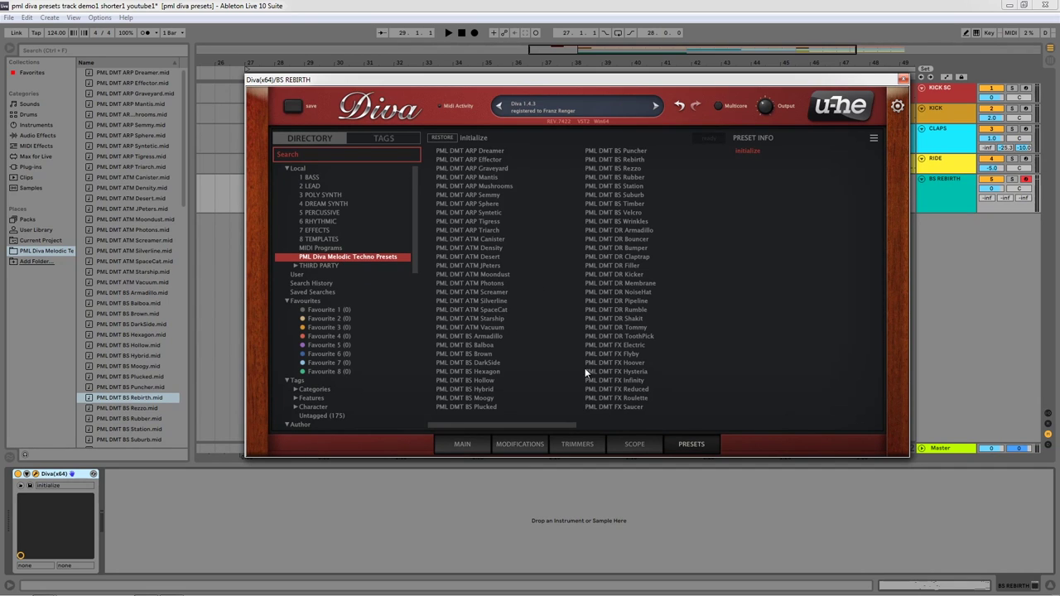
{"action": "left_click", "coordinate": [610, 161]}
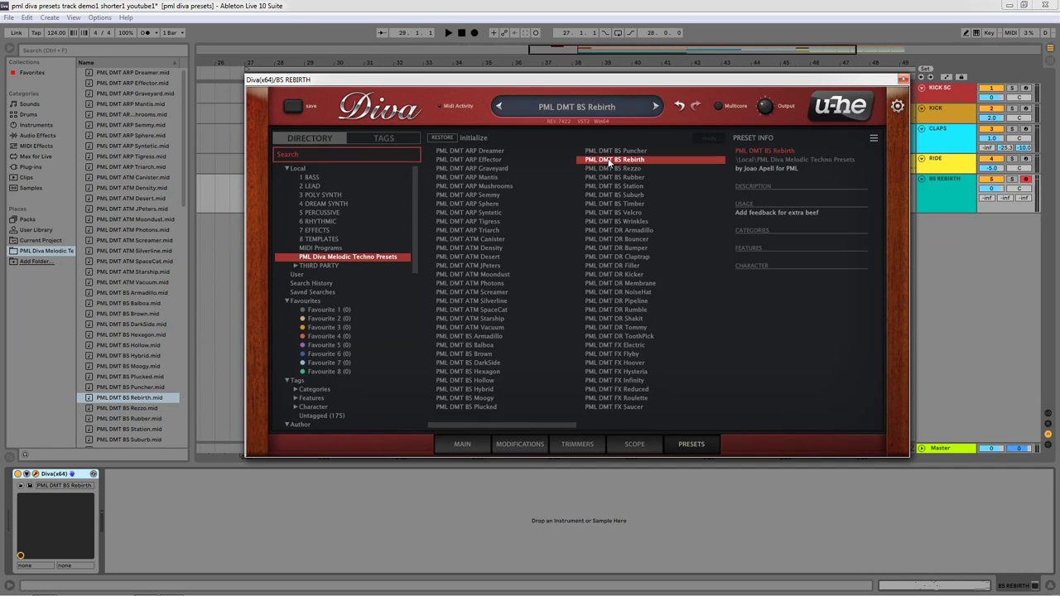
{"action": "left_click", "coordinate": [462, 445]}
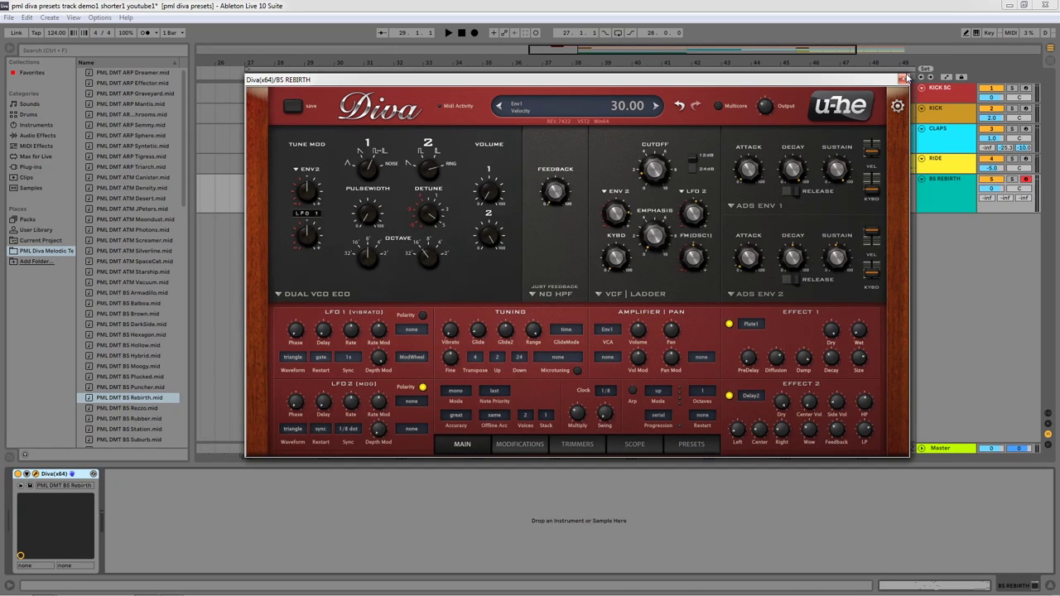
{"action": "left_click", "coordinate": [902, 78]}
{"action": "left_click", "coordinate": [326, 183]}
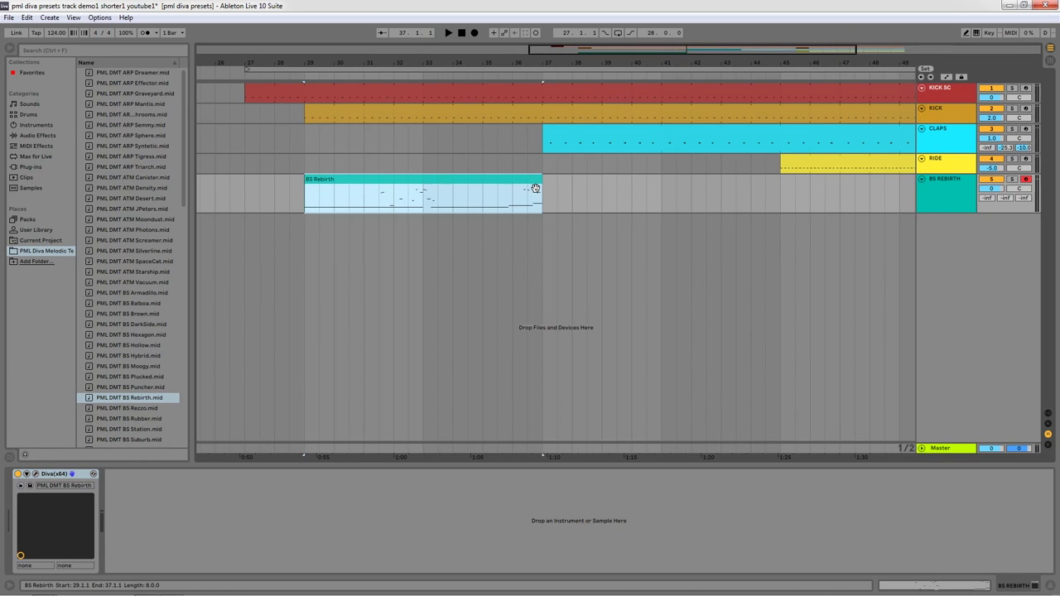
Step: Play the BS Rebirth clip from bar 29 and lower the BS REBIRTH volume to -5 dB
{"action": "left_click_drag", "start_coordinate": [306, 192], "coordinate": [305, 192]}
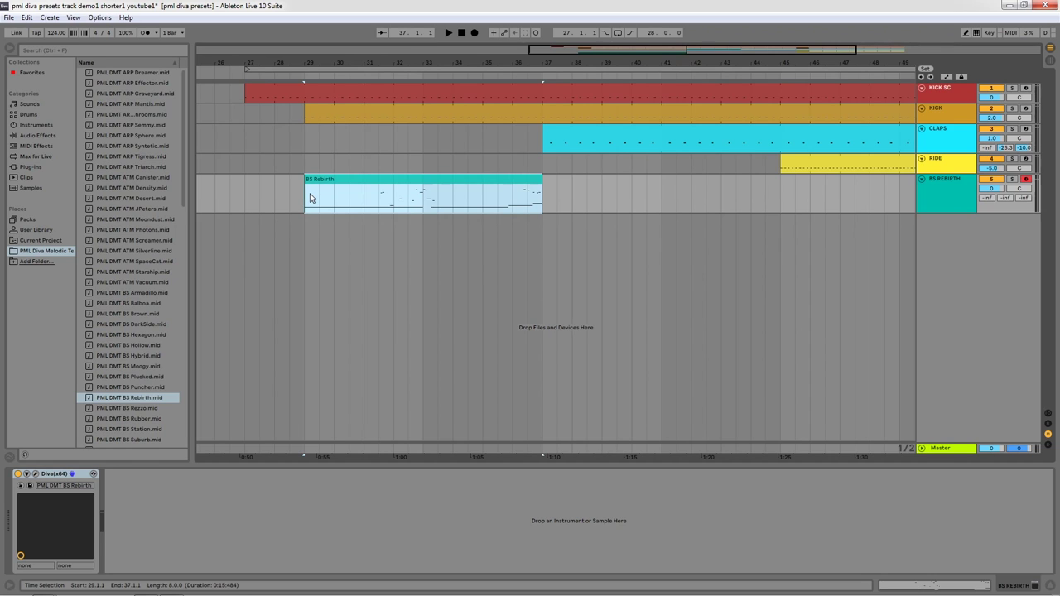
{"action": "left_click", "coordinate": [306, 199]}
{"action": "key", "text": "space"}
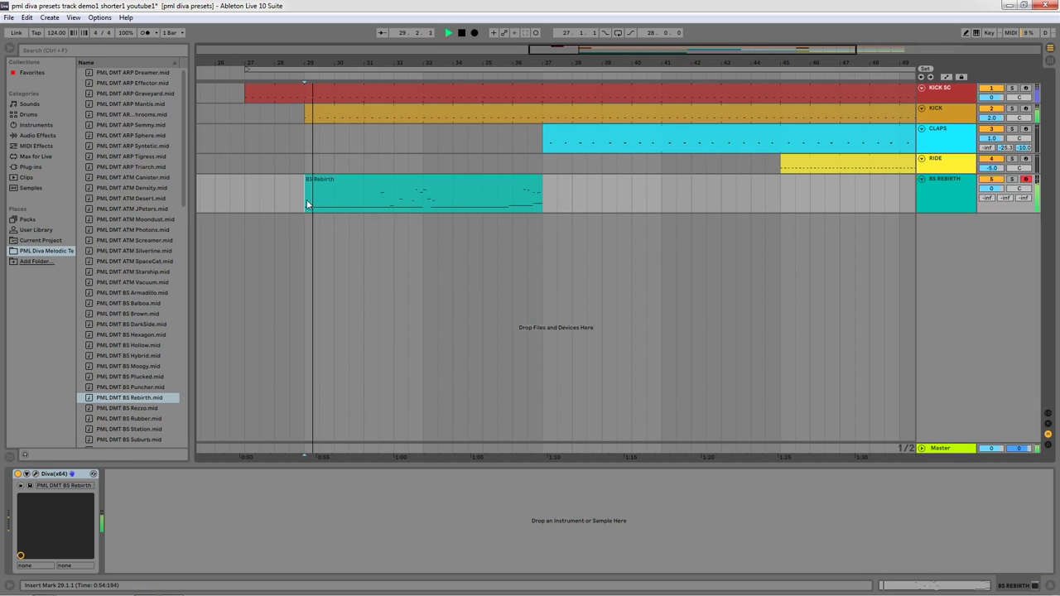
{"action": "left_click_drag", "start_coordinate": [991, 188], "coordinate": [993, 190]}
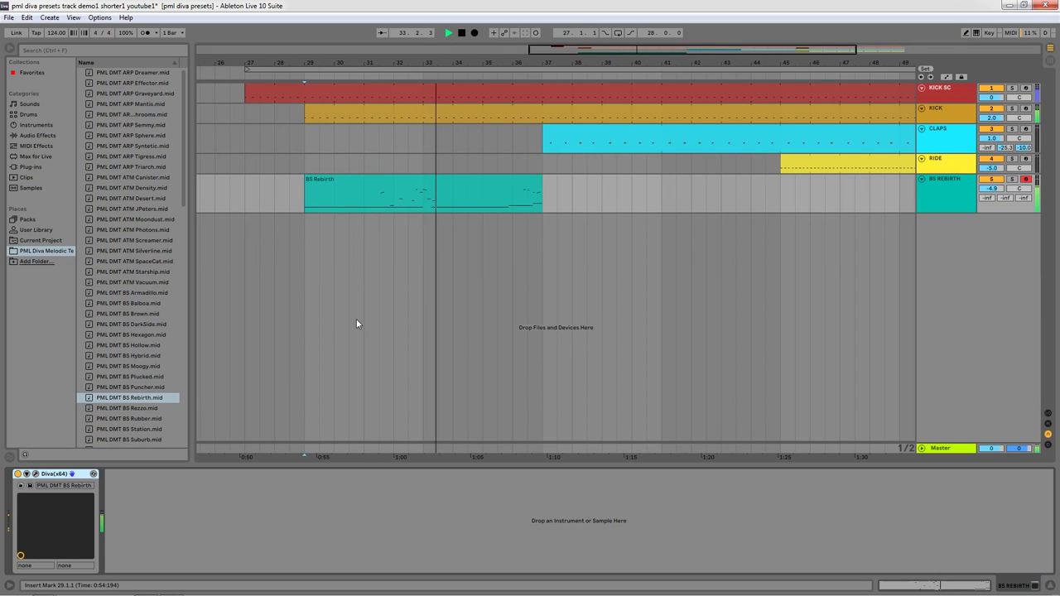
Step: Sweep Diva's filter cutoff higher, stop playback, and close the synth window
{"action": "left_click", "coordinate": [71, 473]}
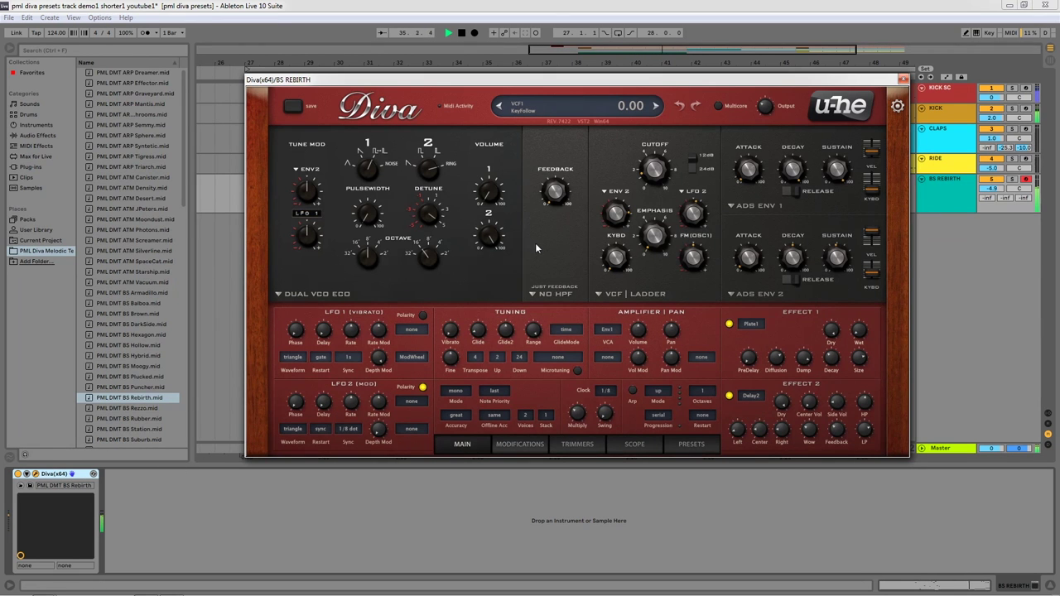
{"action": "mouse_move", "coordinate": [654, 170]}
{"action": "left_mouse_down"}
{"action": "mouse_move", "coordinate": [664, 145]}
{"action": "mouse_move", "coordinate": [655, 177]}
{"action": "left_mouse_up"}
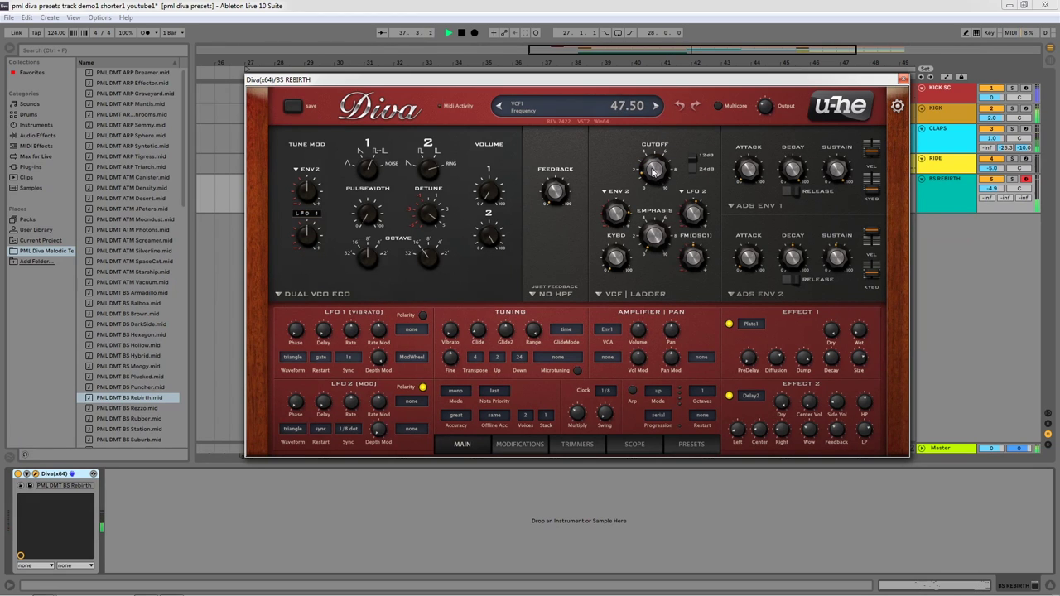
{"action": "key", "text": "space"}
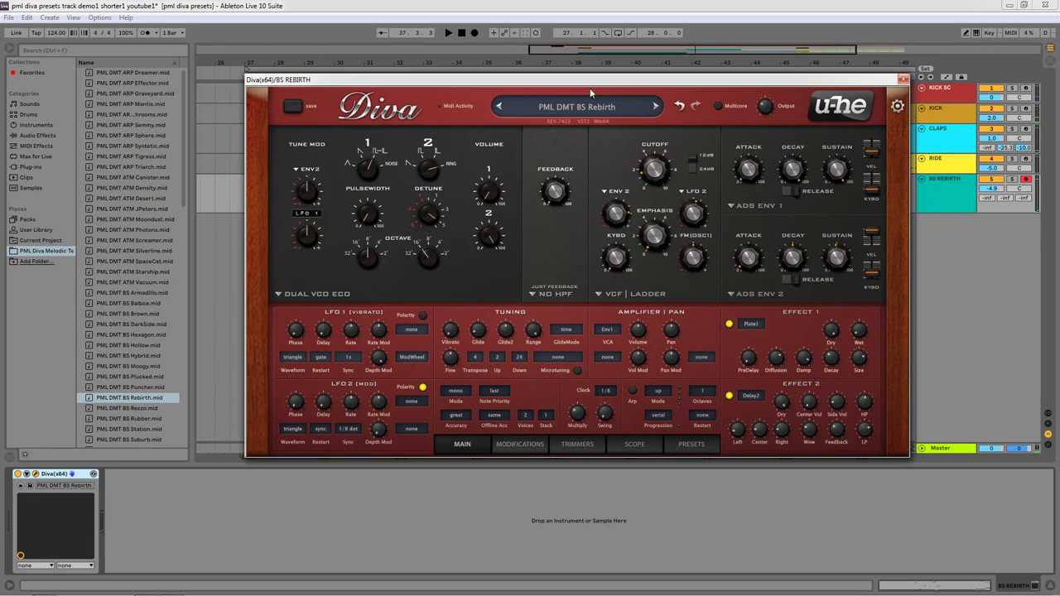
{"action": "left_click_drag", "start_coordinate": [598, 81], "coordinate": [573, 87]}
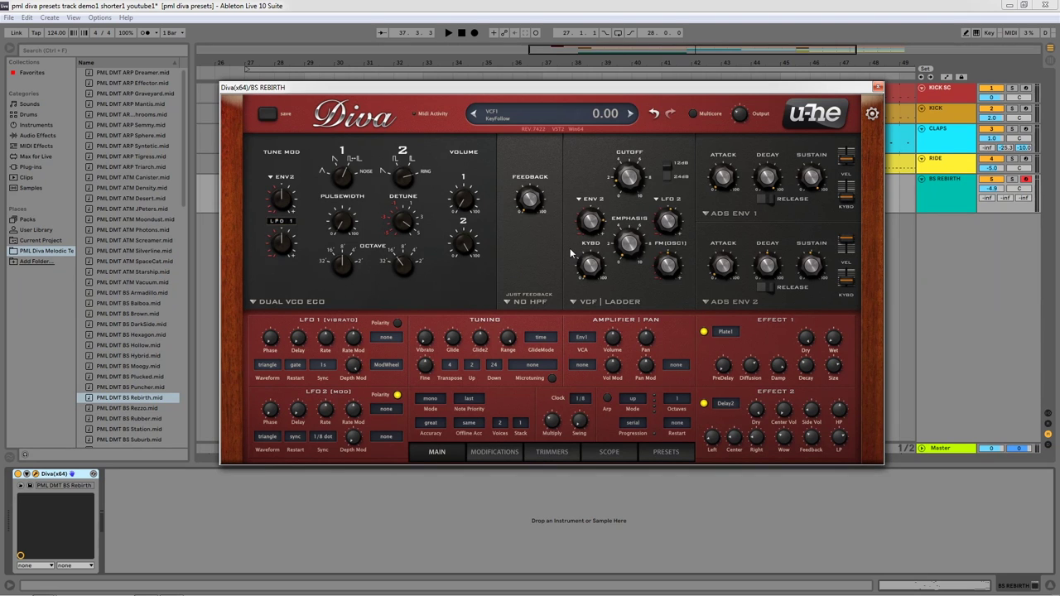
{"action": "left_click", "coordinate": [880, 88]}
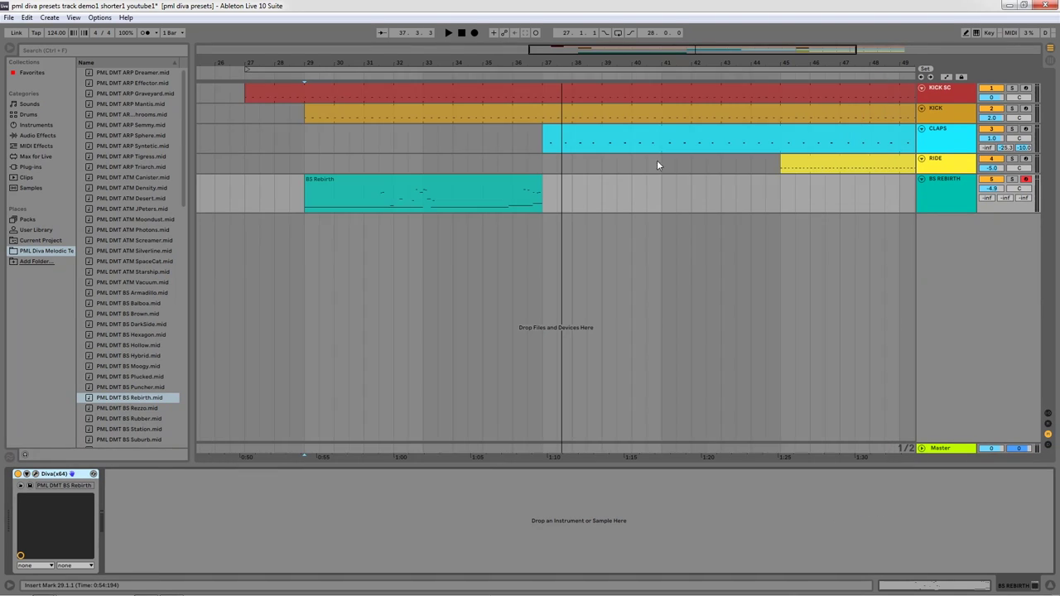
Step: Transpose all BS Rebirth notes up one semitone to the G1–D#4 range
{"action": "double_click", "coordinate": [368, 179]}
{"action": "left_click", "coordinate": [283, 434]}
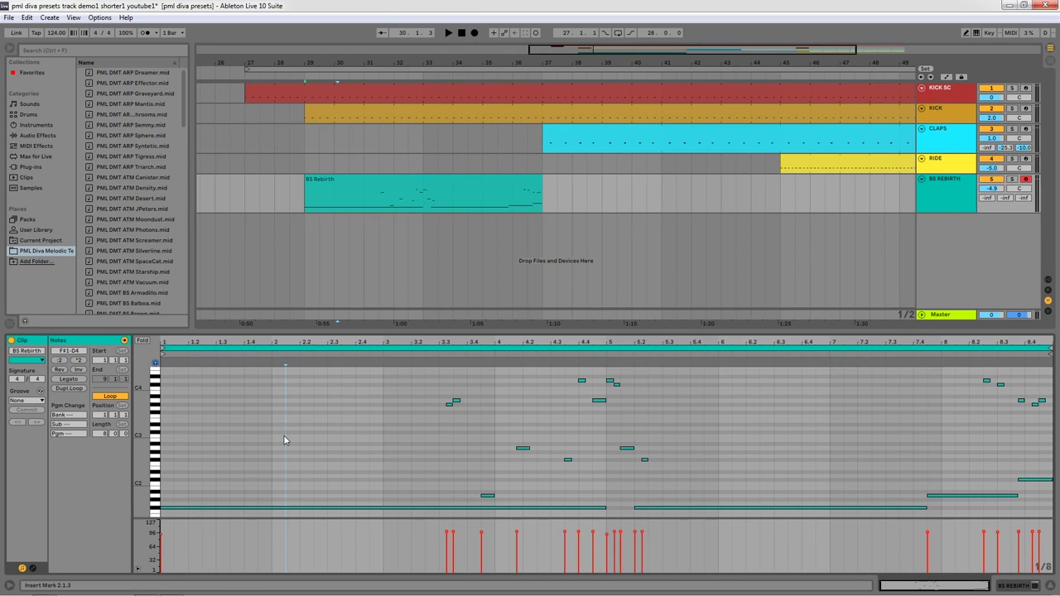
{"action": "key", "text": "ctrl+a"}
{"action": "key", "text": "Up"}
{"action": "scroll", "coordinate": [289, 463], "scroll_direction": "down", "scroll_amount": 1}
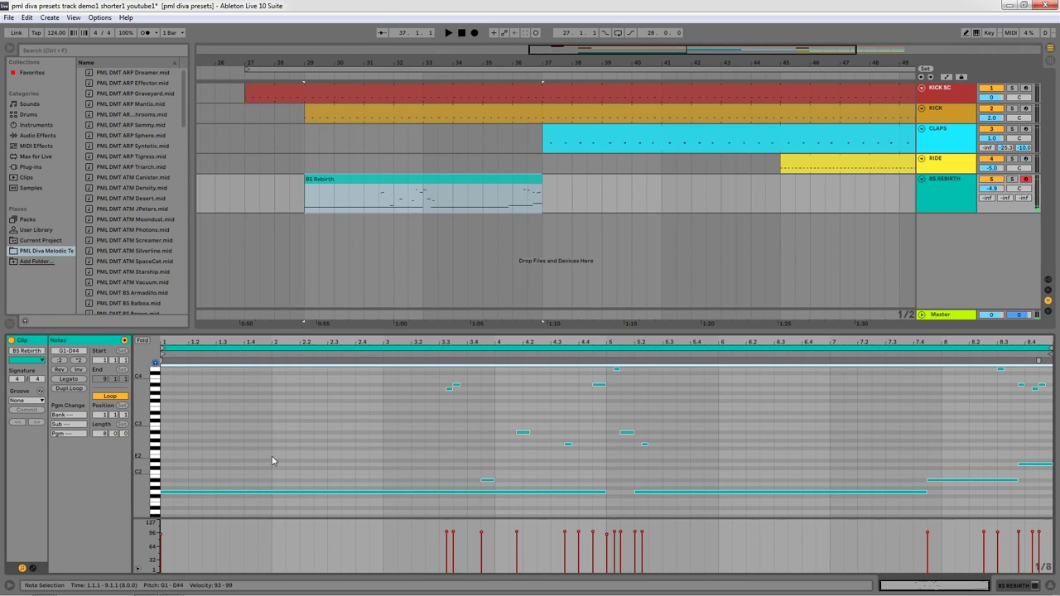
Step: Return to device view and play the arrangement from bar 29
{"action": "left_click", "coordinate": [1033, 587]}
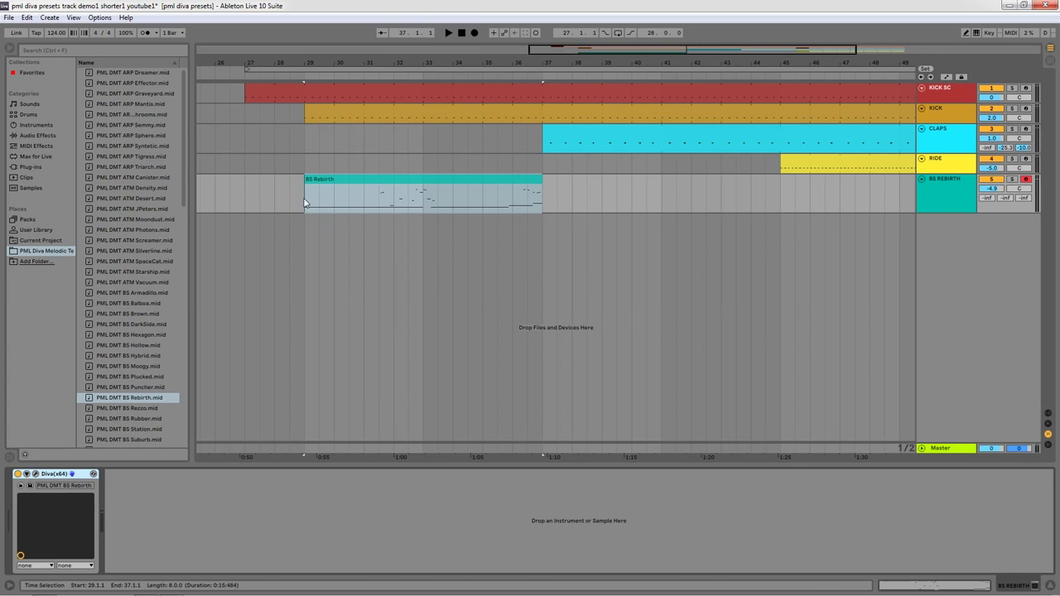
{"action": "left_click", "coordinate": [333, 308]}
{"action": "key", "text": "space"}
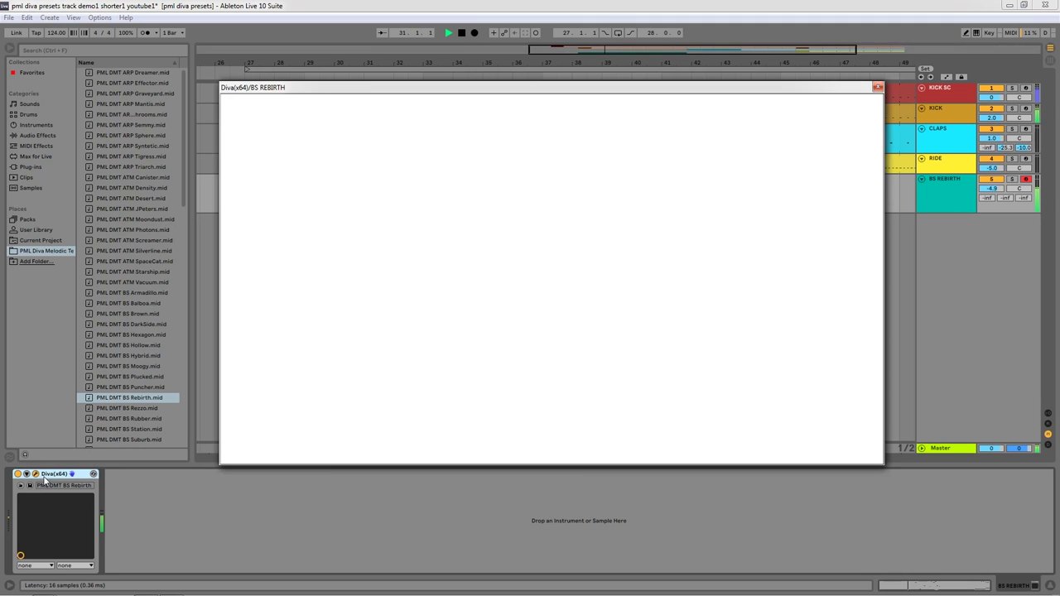
Step: Use Configure to expose Diva's VCF1 Frequency, set at 43.00, on the BS REBIRTH device
{"action": "left_click", "coordinate": [72, 474]}
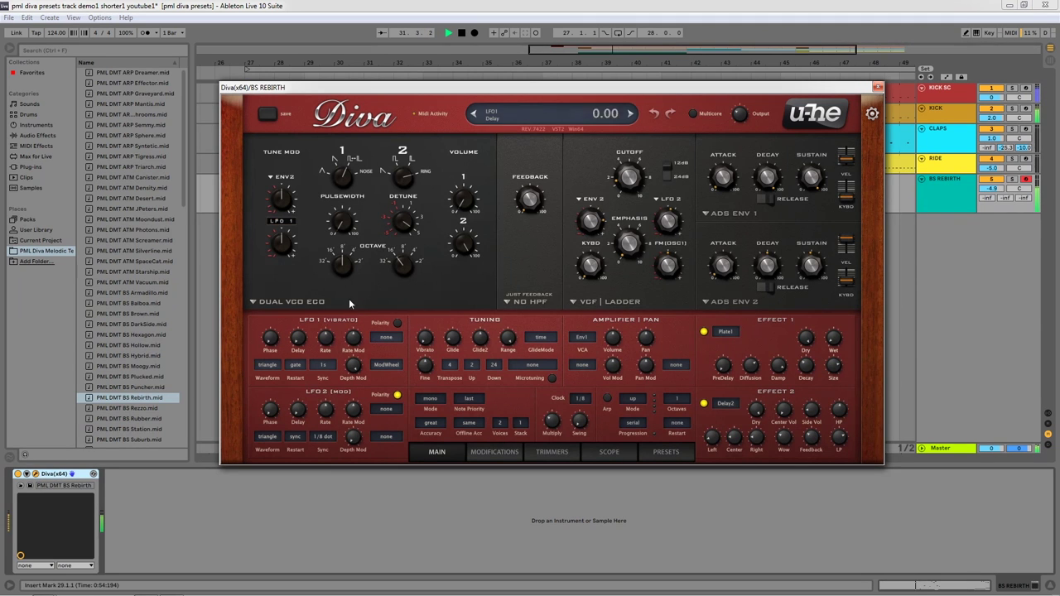
{"action": "left_click_drag", "start_coordinate": [631, 177], "coordinate": [625, 188]}
{"action": "left_click", "coordinate": [27, 474]}
{"action": "left_click", "coordinate": [112, 477]}
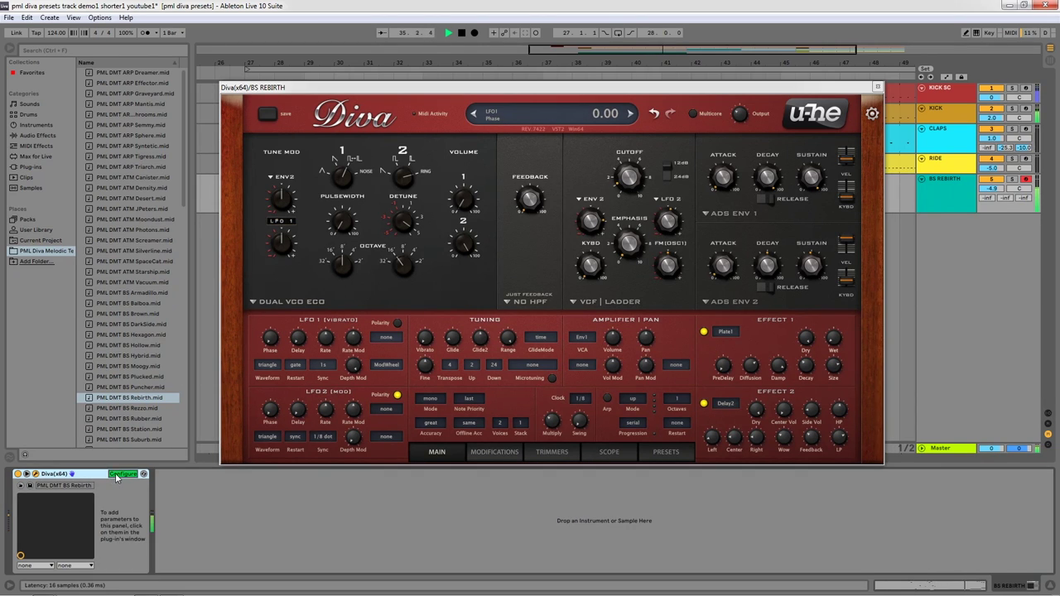
{"action": "left_click", "coordinate": [633, 184]}
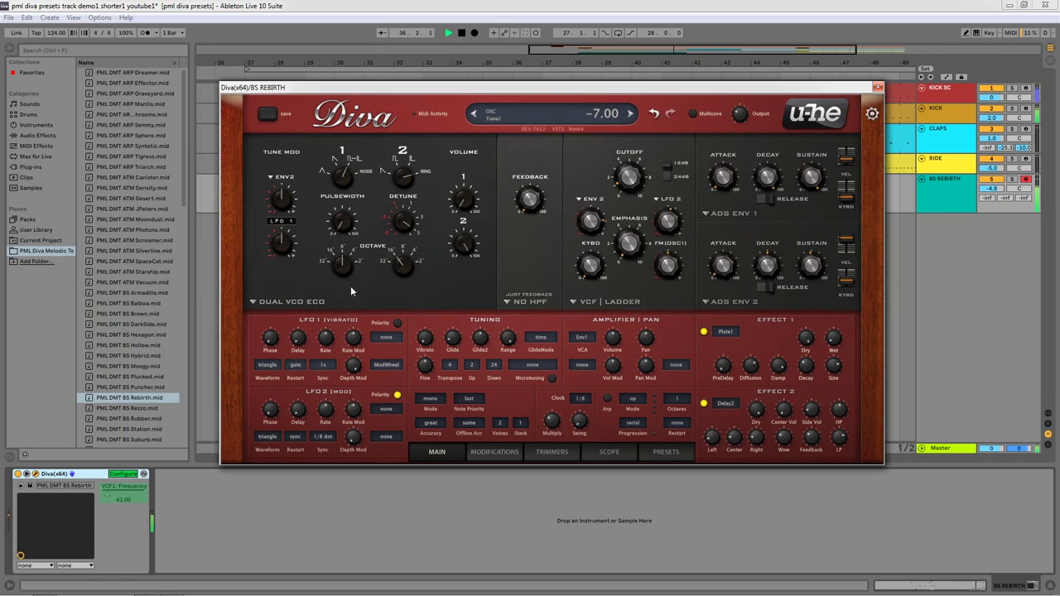
{"action": "left_click", "coordinate": [119, 477]}
{"action": "left_click", "coordinate": [878, 87]}
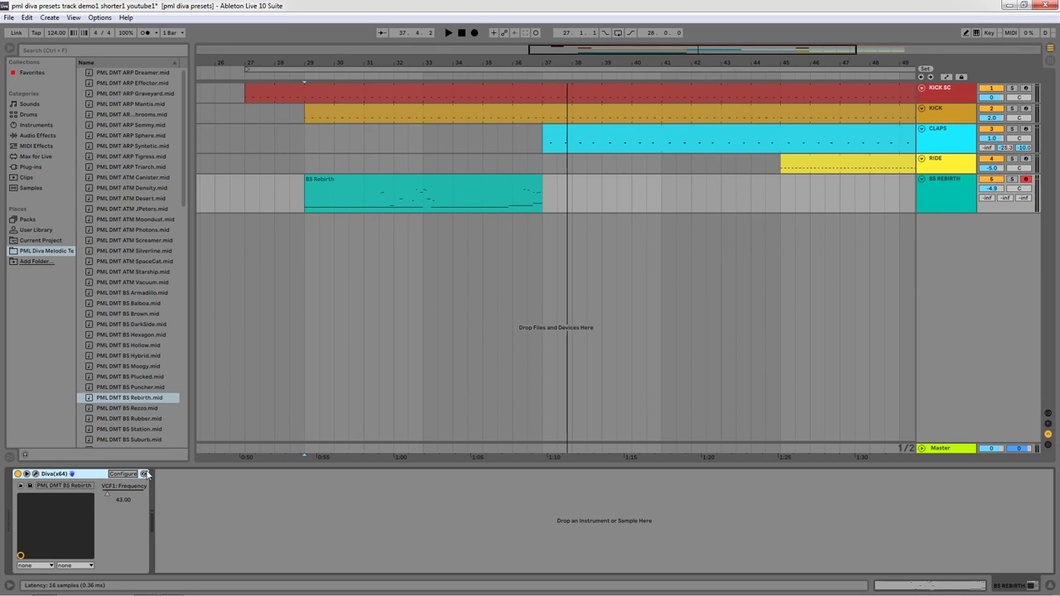
Step: Play from bar 29 while raising VCF1 Frequency to 48.08, then stop
{"action": "left_click", "coordinate": [297, 195]}
{"action": "key", "text": "space"}
{"action": "mouse_move", "coordinate": [109, 492]}
{"action": "left_mouse_down"}
{"action": "mouse_move", "coordinate": [108, 471]}
{"action": "mouse_move", "coordinate": [108, 484]}
{"action": "left_mouse_up"}
{"action": "key", "text": "space"}
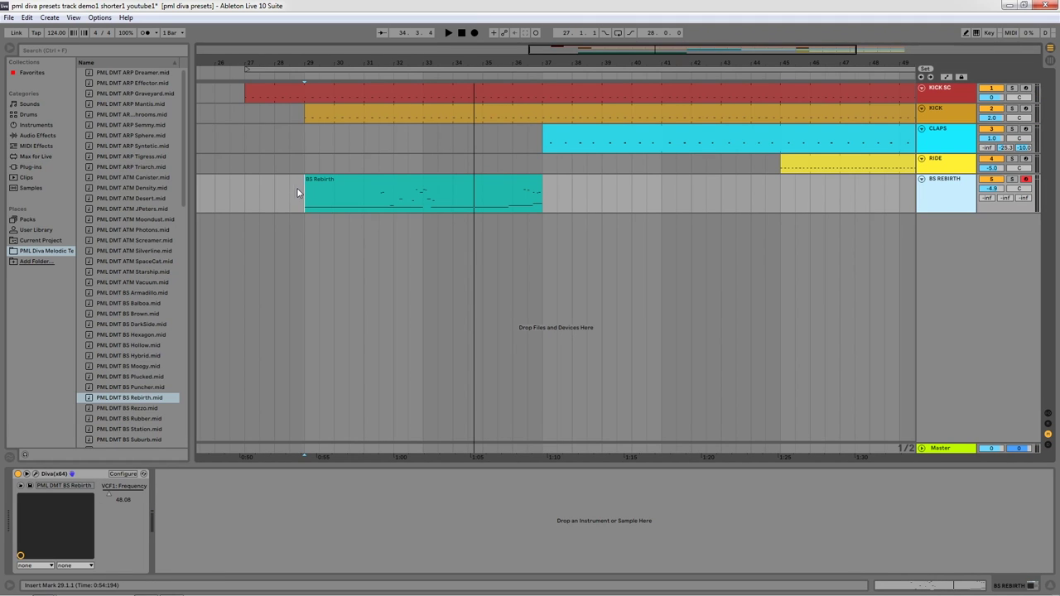
Step: Open the BS Rebirth clip, deselect its notes, and return to device view
{"action": "double_click", "coordinate": [334, 179]}
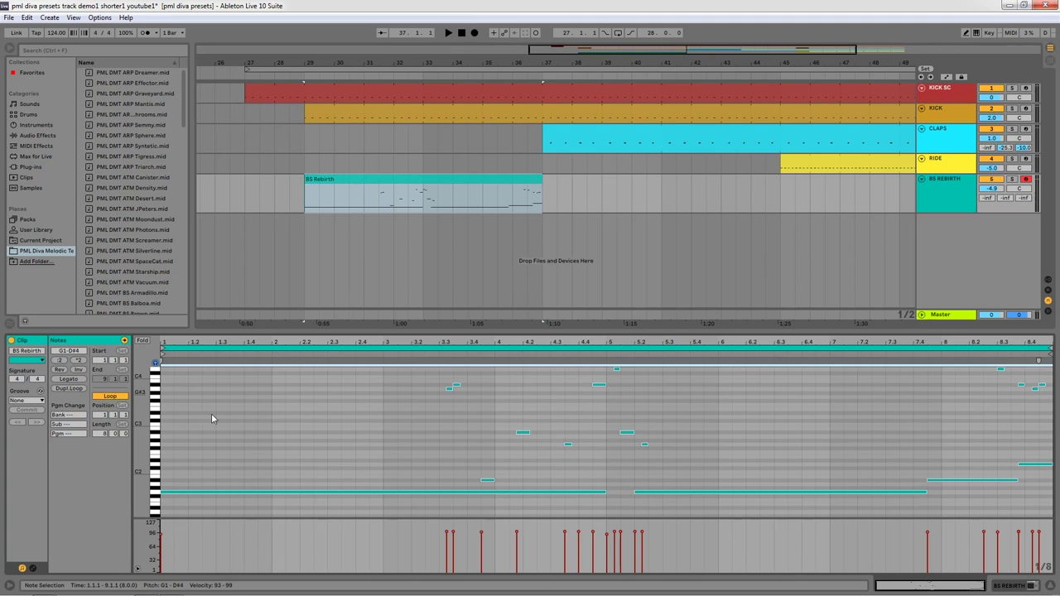
{"action": "left_click", "coordinate": [170, 500]}
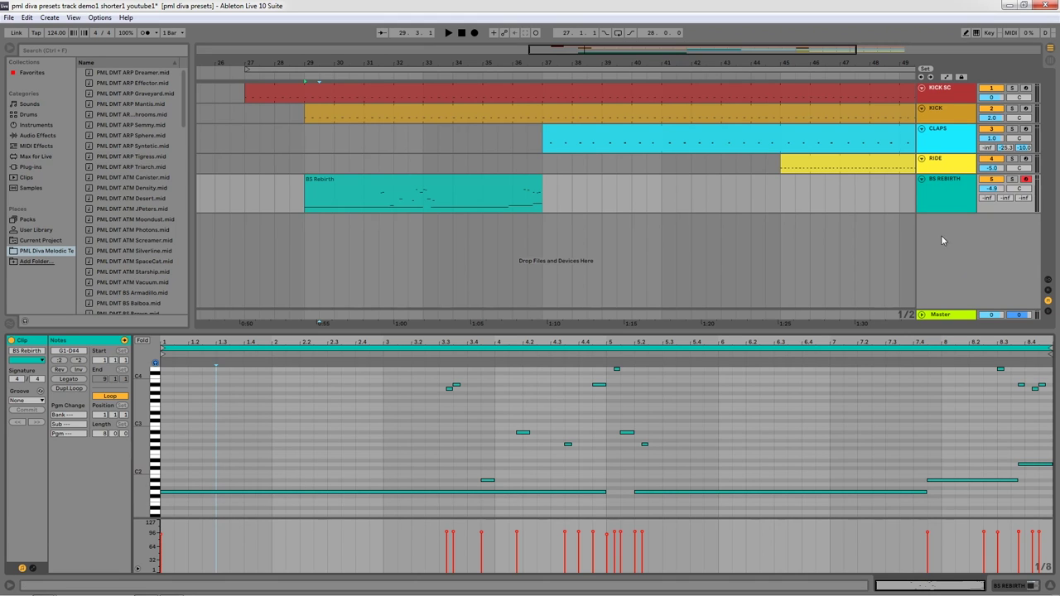
{"action": "left_click", "coordinate": [931, 195]}
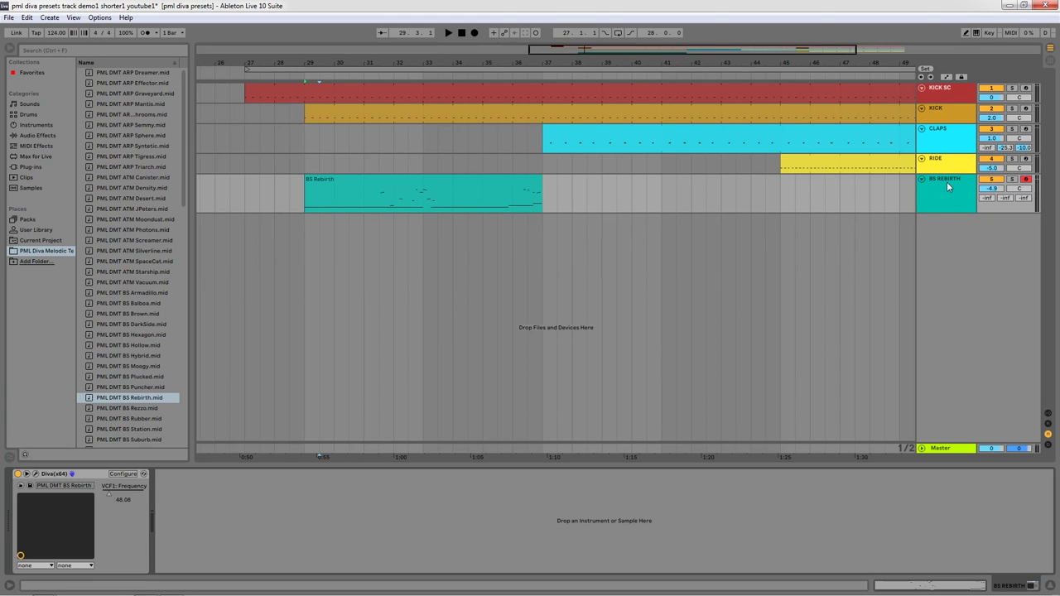
Step: Add a Compressor after Diva on BS REBIRTH with its sidechain fed from KICK SC
{"action": "left_click", "coordinate": [43, 137]}
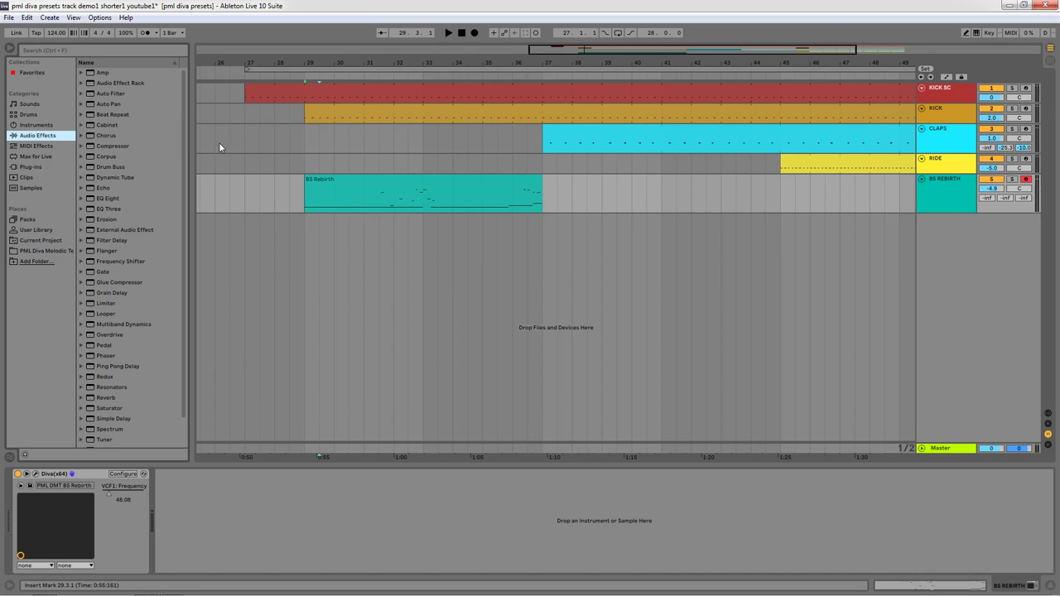
{"action": "left_click_drag", "start_coordinate": [112, 145], "coordinate": [225, 520]}
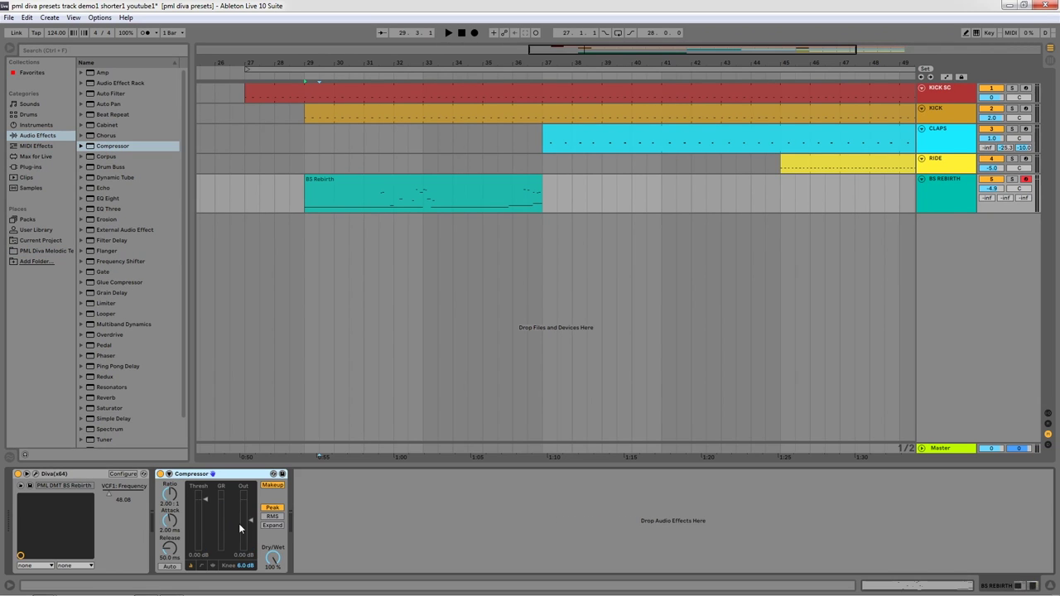
{"action": "left_click", "coordinate": [169, 474]}
{"action": "left_click", "coordinate": [187, 488]}
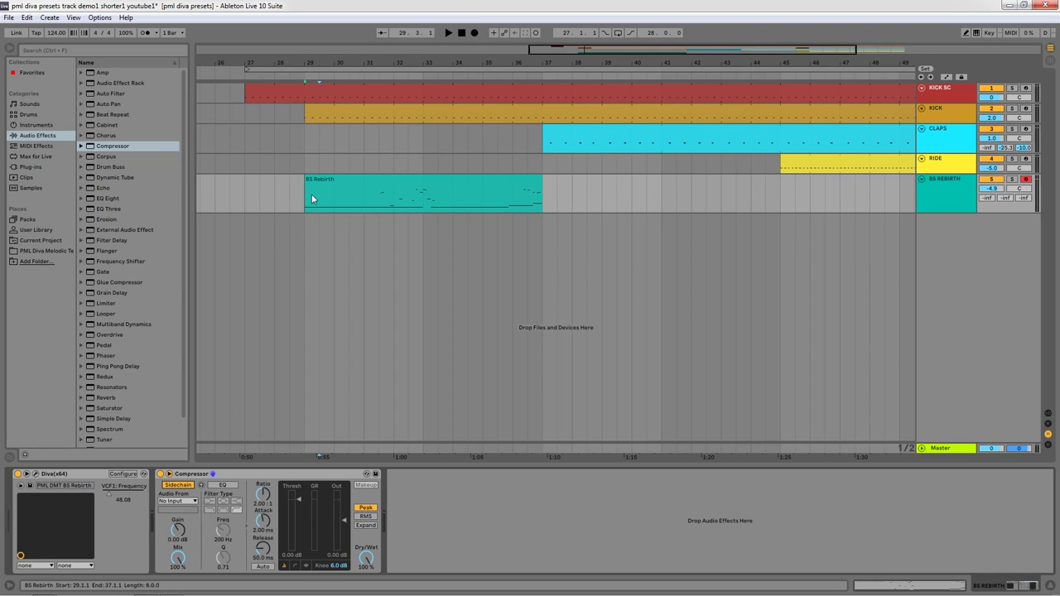
{"action": "left_click", "coordinate": [193, 502]}
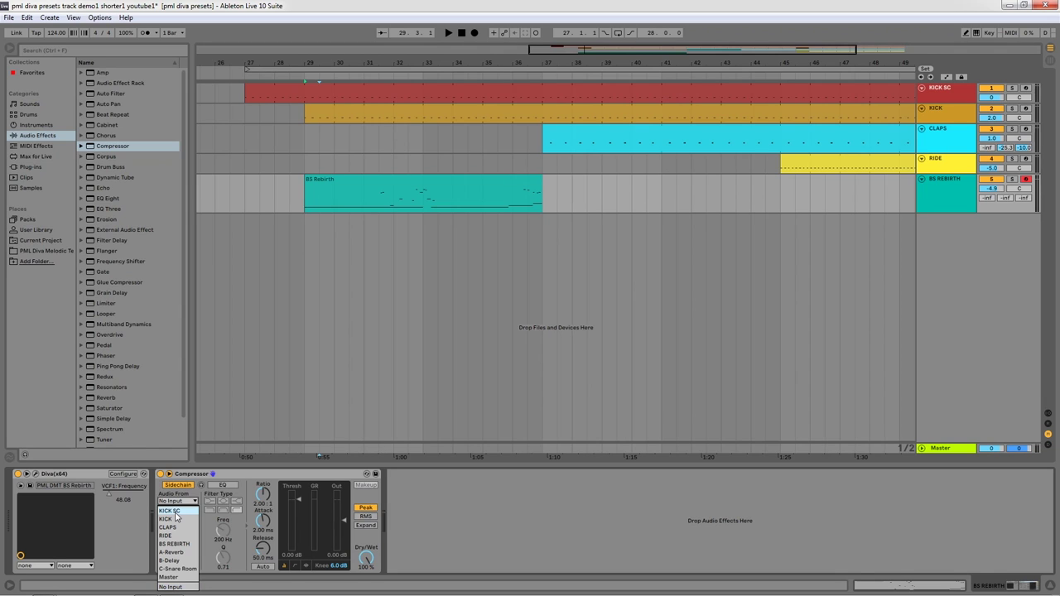
{"action": "left_click", "coordinate": [169, 511]}
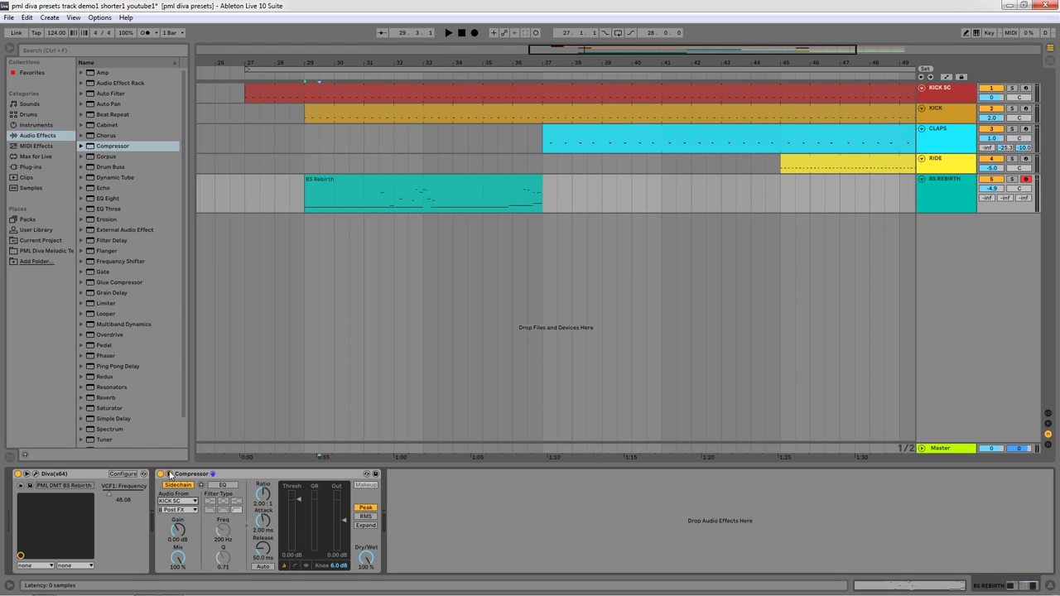
{"action": "left_click", "coordinate": [168, 487]}
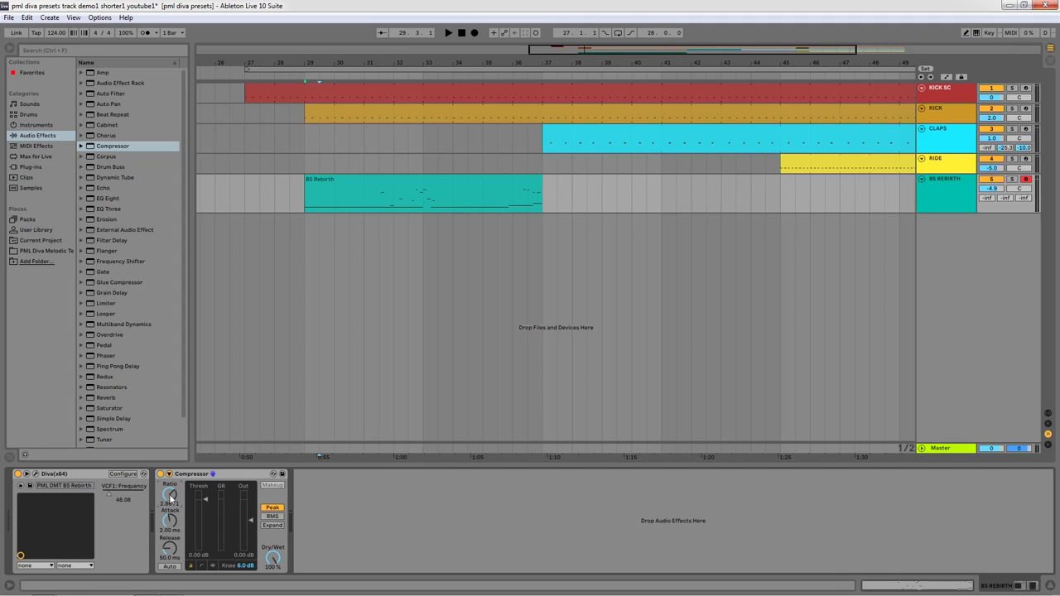
Step: During playback, drop the bass Compressor threshold to -29 dB and stretch the BS Rebirth clip to bar 45
{"action": "key", "text": "space"}
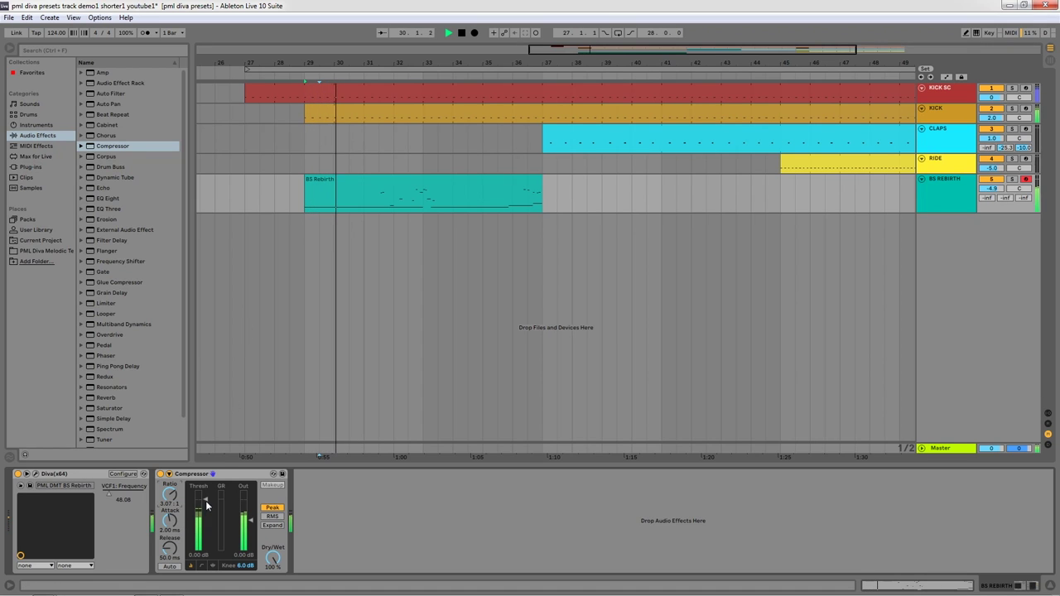
{"action": "left_click_drag", "start_coordinate": [205, 516], "coordinate": [205, 534]}
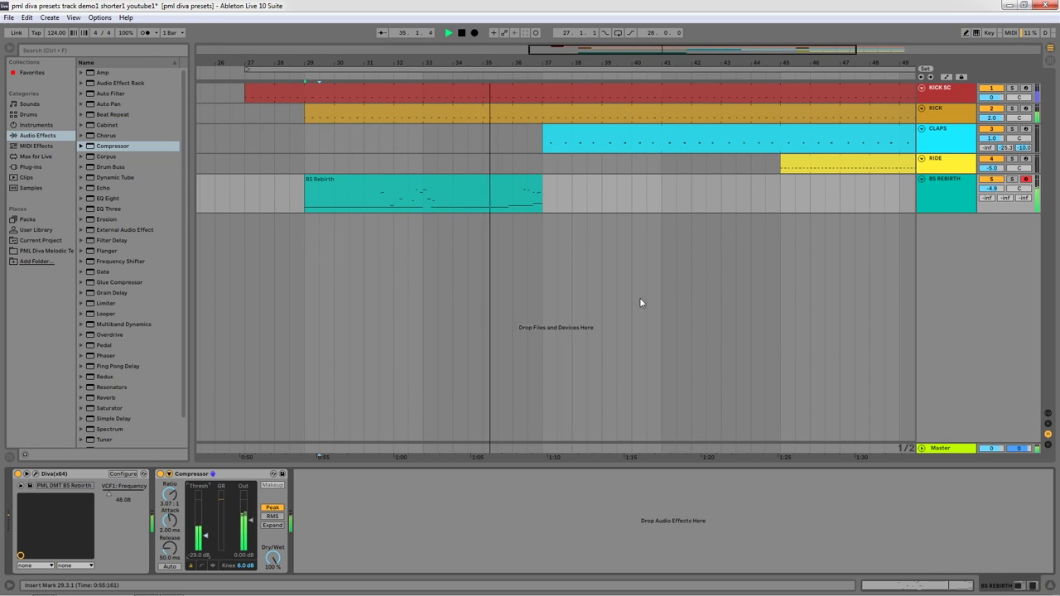
{"action": "left_click_drag", "start_coordinate": [542, 198], "coordinate": [778, 203]}
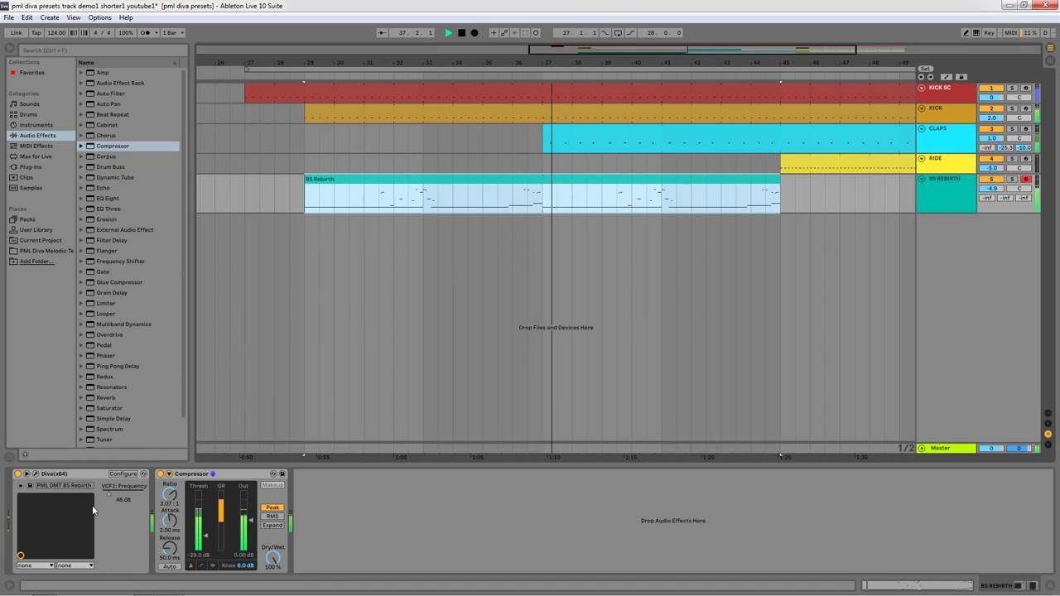
{"action": "mouse_move", "coordinate": [109, 493]}
{"action": "left_mouse_down"}
{"action": "mouse_move", "coordinate": [108, 466]}
{"action": "mouse_move", "coordinate": [108, 491]}
{"action": "left_mouse_up"}
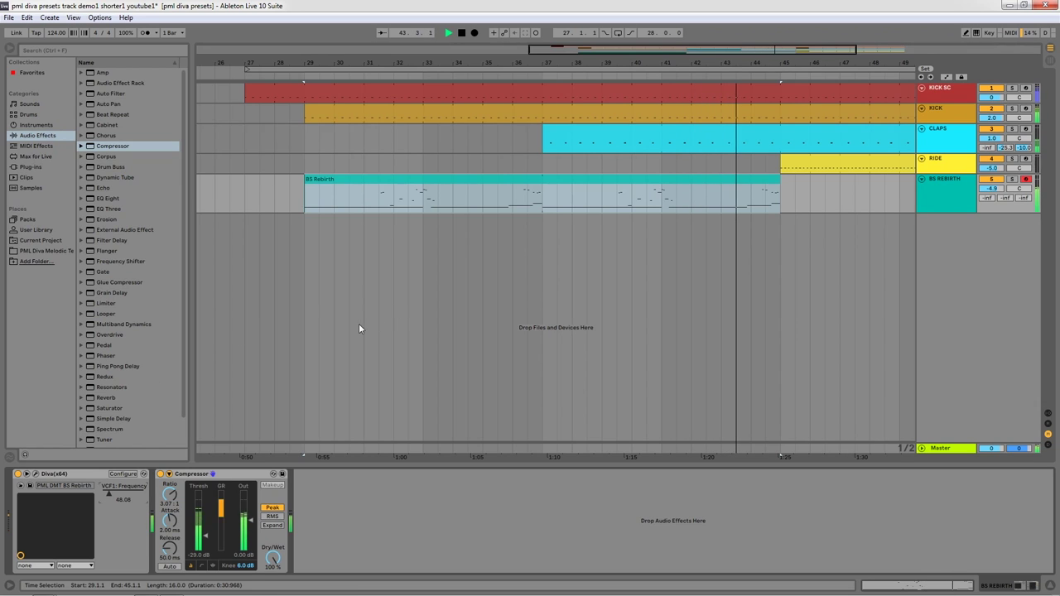
{"action": "key", "text": "space"}
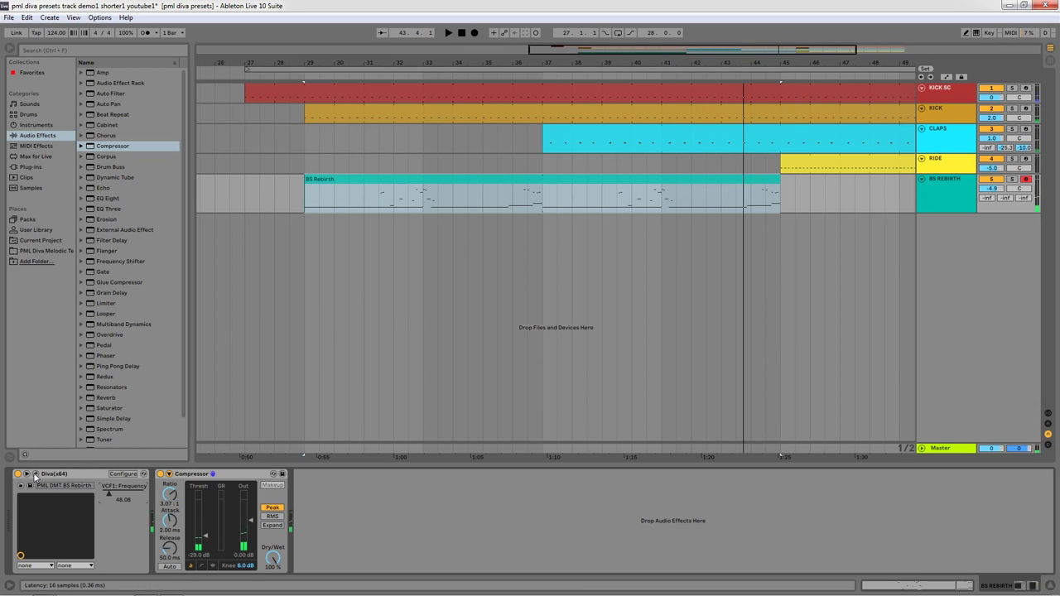
Step: Set the start at bar 29 and open the BS Rebirth Diva editor, moved down to reveal the clips
{"action": "left_click", "coordinate": [302, 193]}
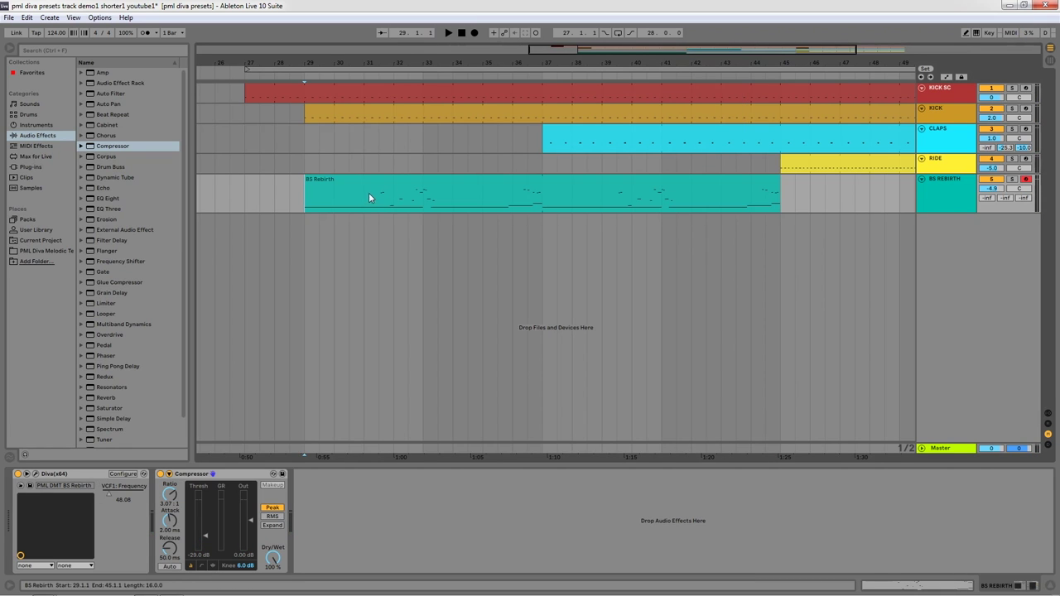
{"action": "left_click", "coordinate": [35, 473]}
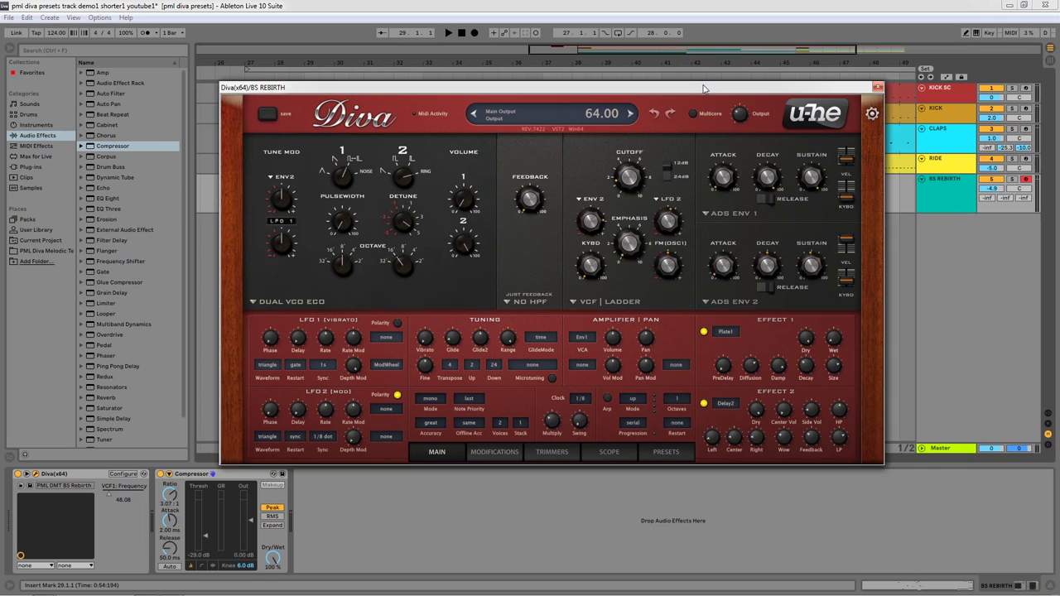
{"action": "left_click_drag", "start_coordinate": [704, 89], "coordinate": [715, 119]}
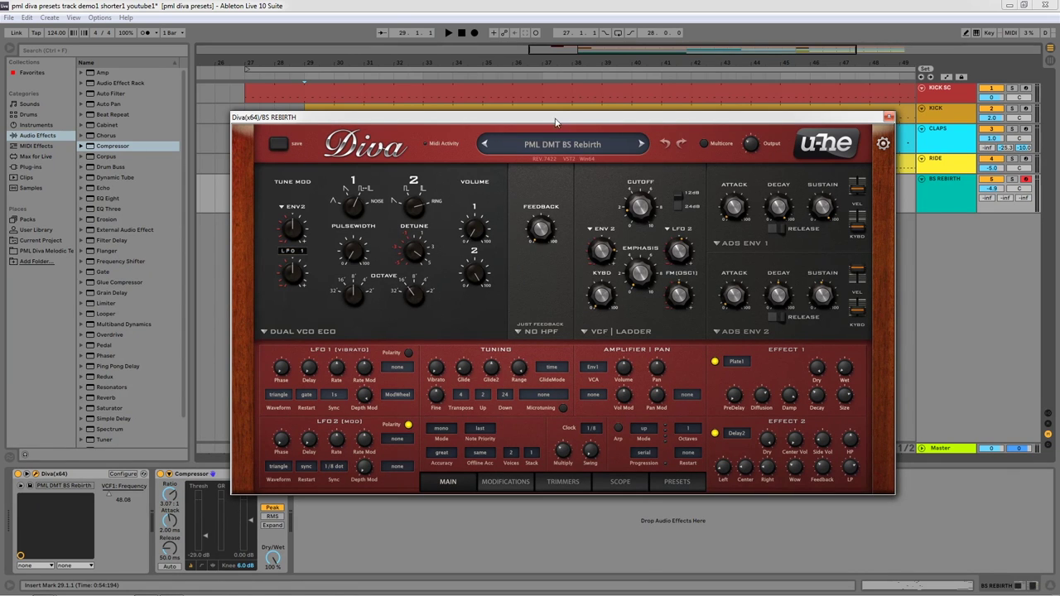
{"action": "left_click_drag", "start_coordinate": [625, 156], "coordinate": [625, 157]}
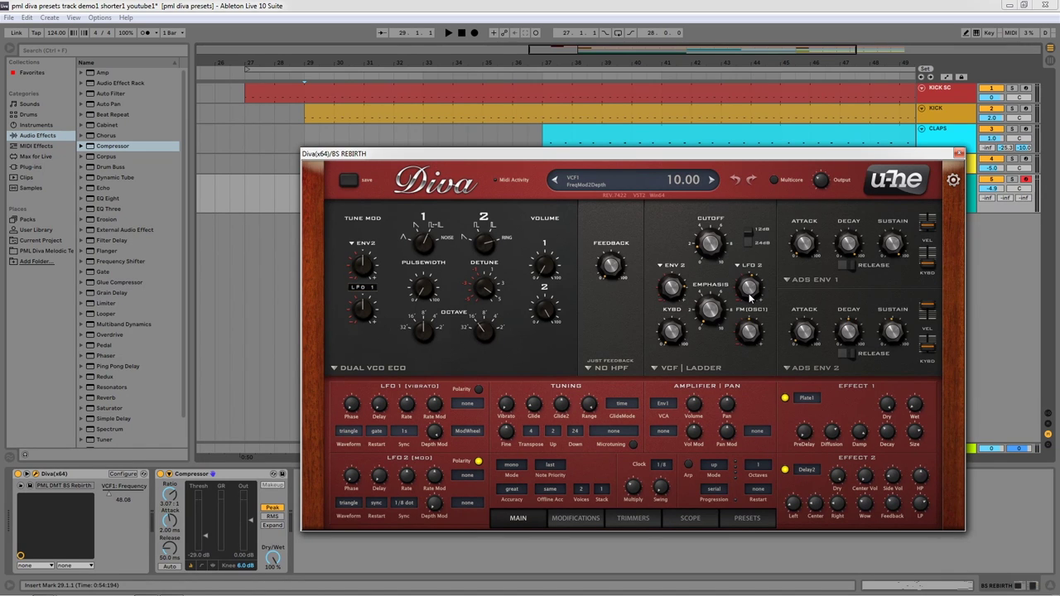
{"action": "left_click_drag", "start_coordinate": [559, 157], "coordinate": [541, 232]}
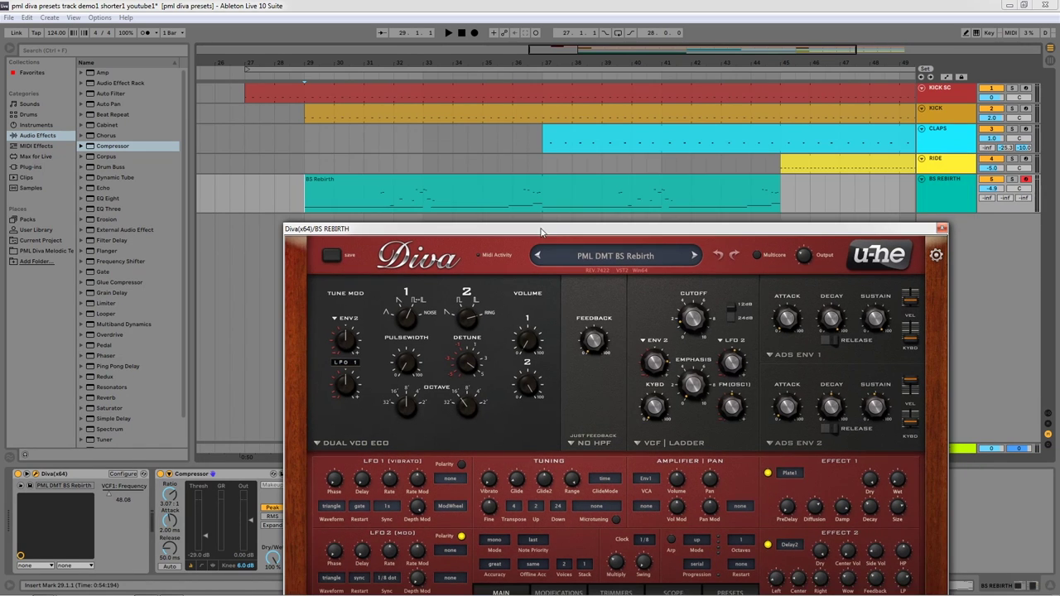
Step: While playing, set the Diva filter's FreqMod2Depth to 18, then close the editor
{"action": "key", "text": "space"}
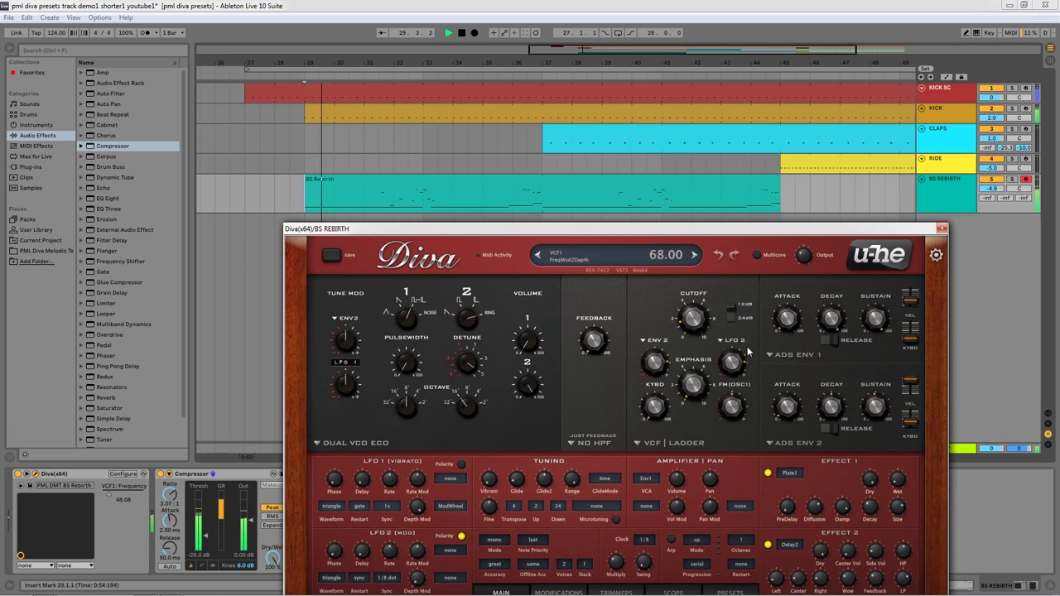
{"action": "left_click_drag", "start_coordinate": [748, 352], "coordinate": [742, 364]}
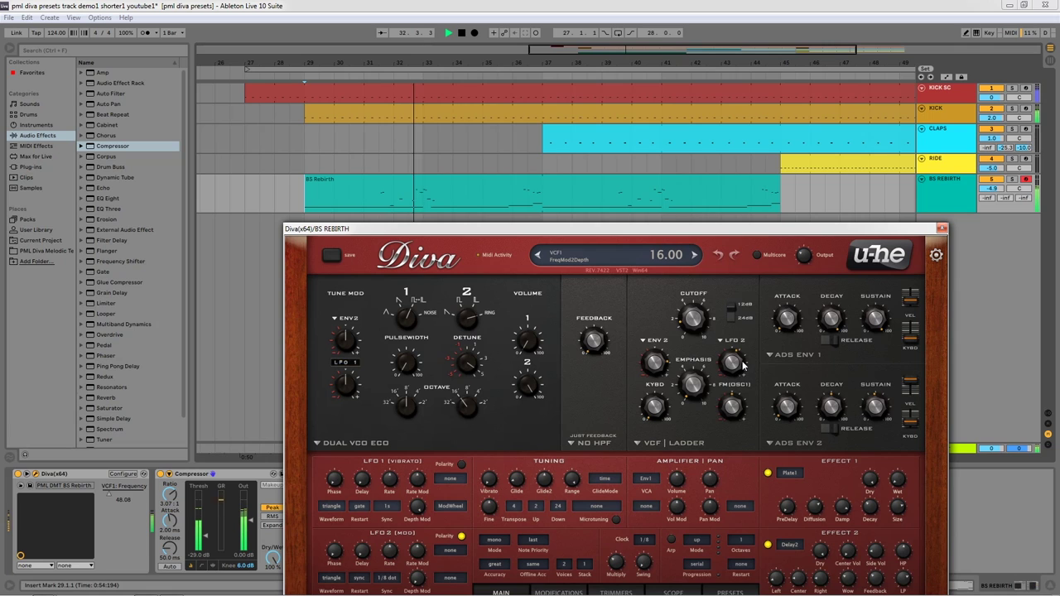
{"action": "mouse_move", "coordinate": [743, 364]}
{"action": "left_mouse_down"}
{"action": "mouse_move", "coordinate": [749, 353]}
{"action": "mouse_move", "coordinate": [746, 363]}
{"action": "left_mouse_up"}
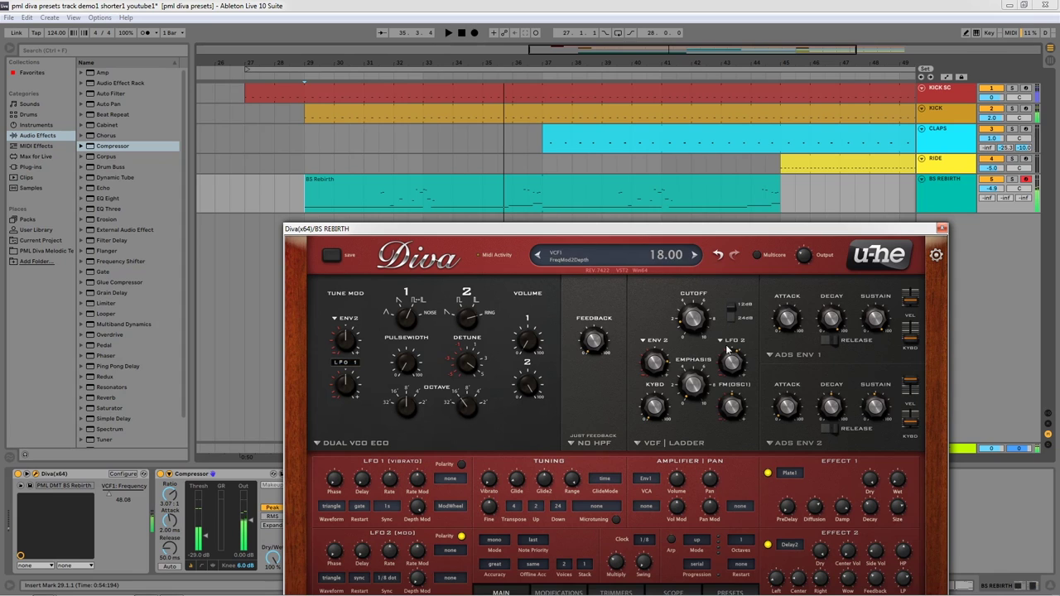
{"action": "left_click_drag", "start_coordinate": [627, 231], "coordinate": [606, 205]}
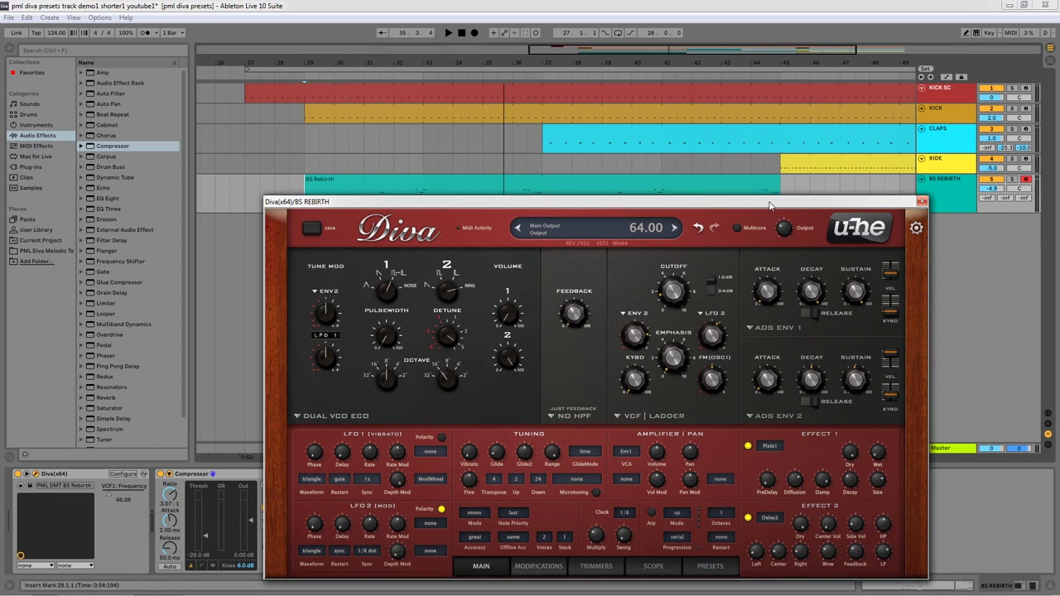
{"action": "left_click_drag", "start_coordinate": [769, 205], "coordinate": [767, 252]}
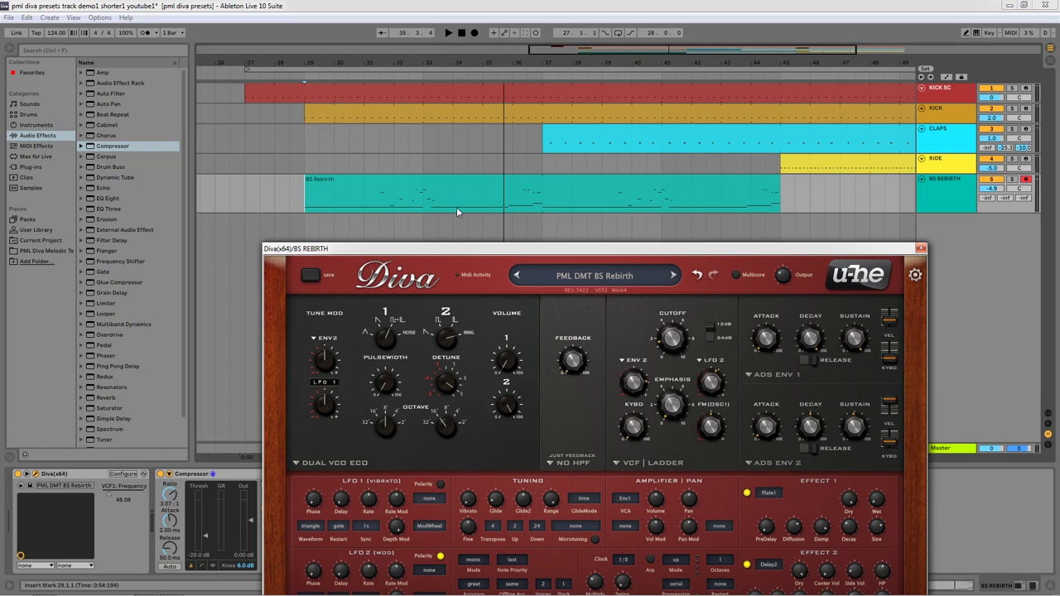
{"action": "left_click_drag", "start_coordinate": [549, 250], "coordinate": [464, 225]}
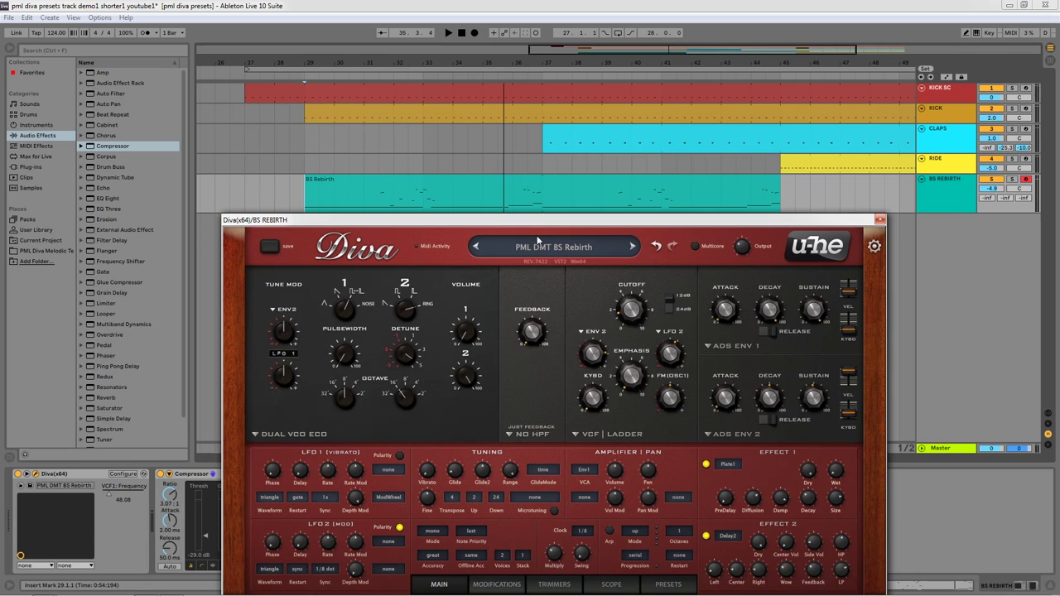
{"action": "left_click_drag", "start_coordinate": [536, 220], "coordinate": [544, 159]}
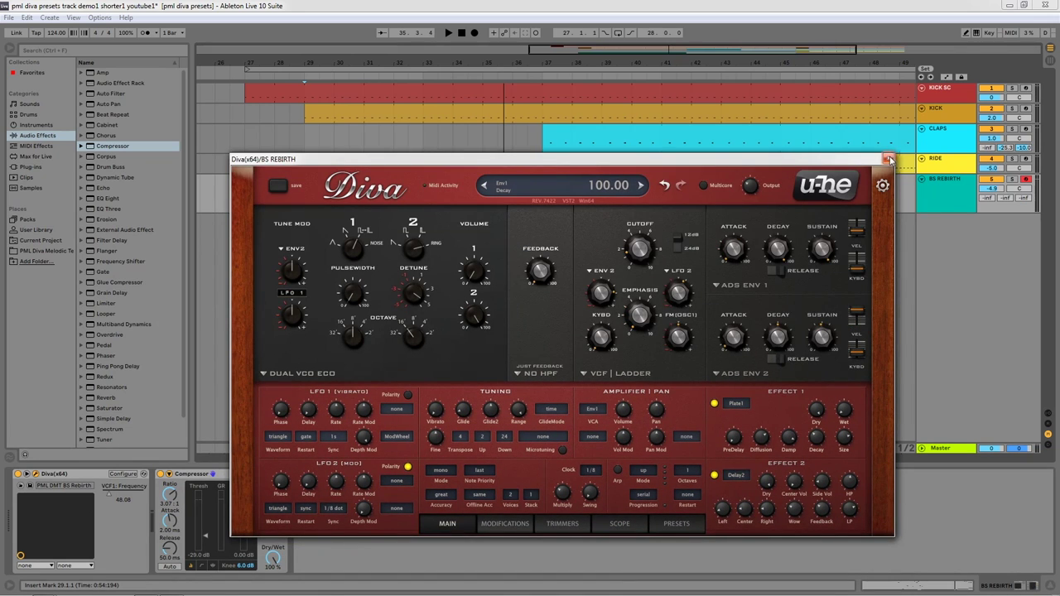
{"action": "left_click", "coordinate": [889, 158]}
Step: Stretch the BS Rebirth clip to end at bar 53, then audition it from bar 29
{"action": "left_click_drag", "start_coordinate": [544, 59], "coordinate": [616, 57]}
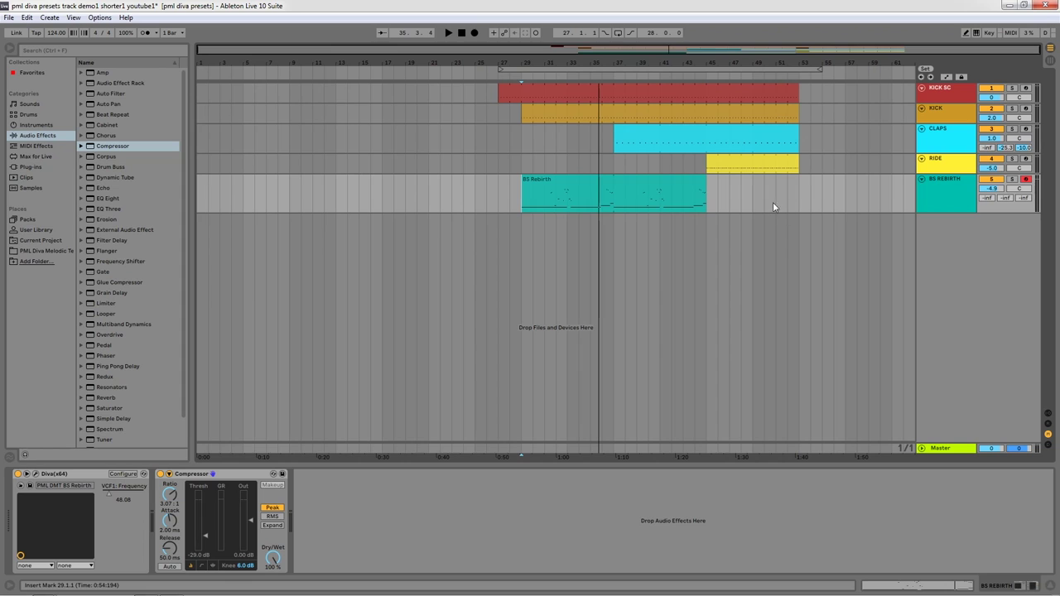
{"action": "left_click", "coordinate": [744, 191]}
{"action": "left_click_drag", "start_coordinate": [748, 191], "coordinate": [800, 199]}
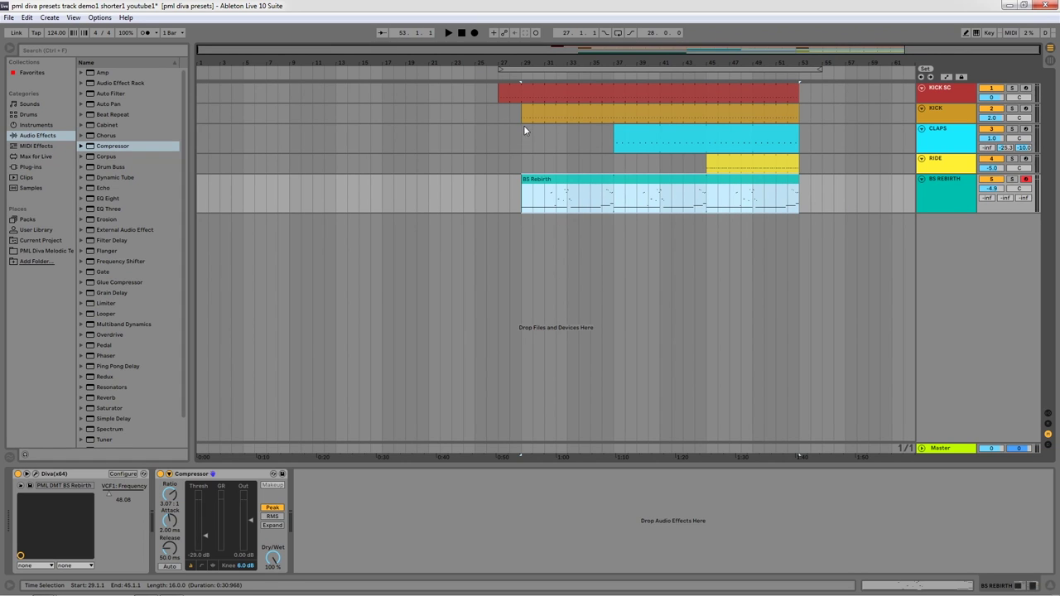
{"action": "left_click", "coordinate": [519, 200]}
{"action": "key", "text": "space"}
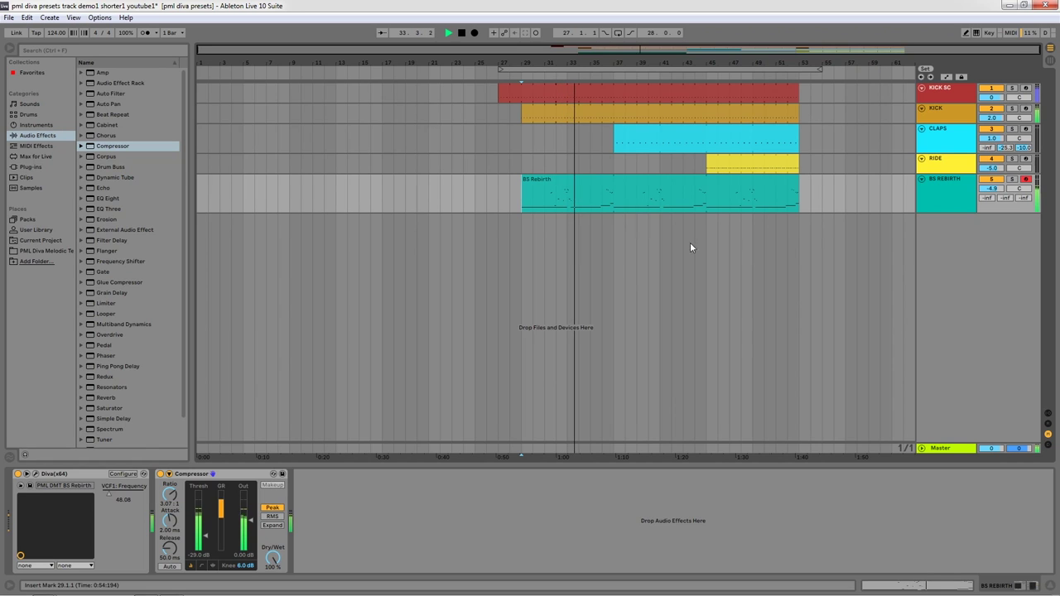
{"action": "key", "text": "space"}
{"action": "left_click", "coordinate": [948, 180]}
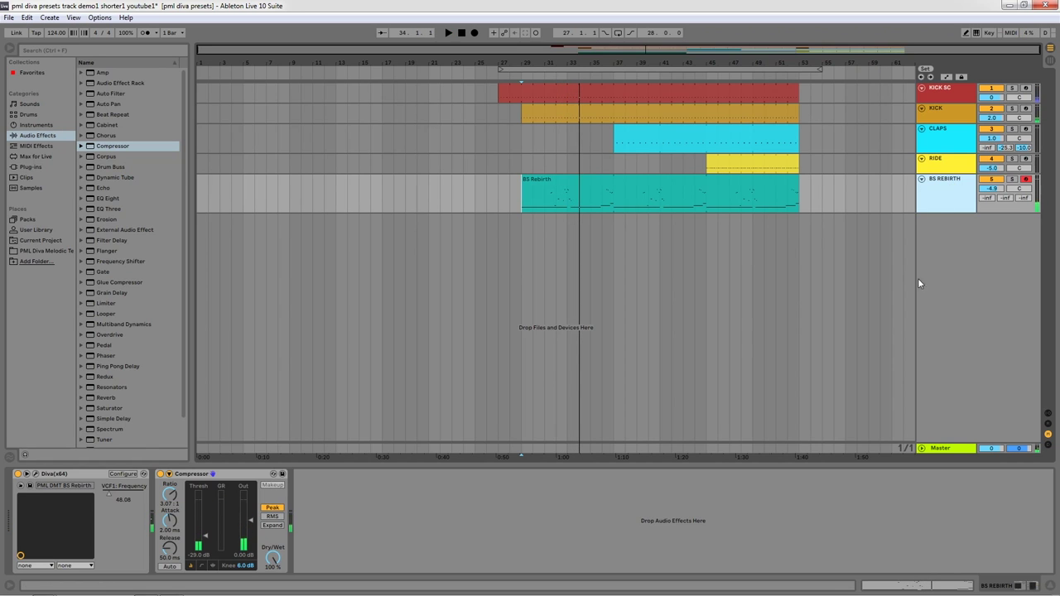
Step: Search the browser for 'diva' and add Diva(x64) as a new instrument track
{"action": "left_click", "coordinate": [119, 49]}
{"action": "type", "text": "diva"}
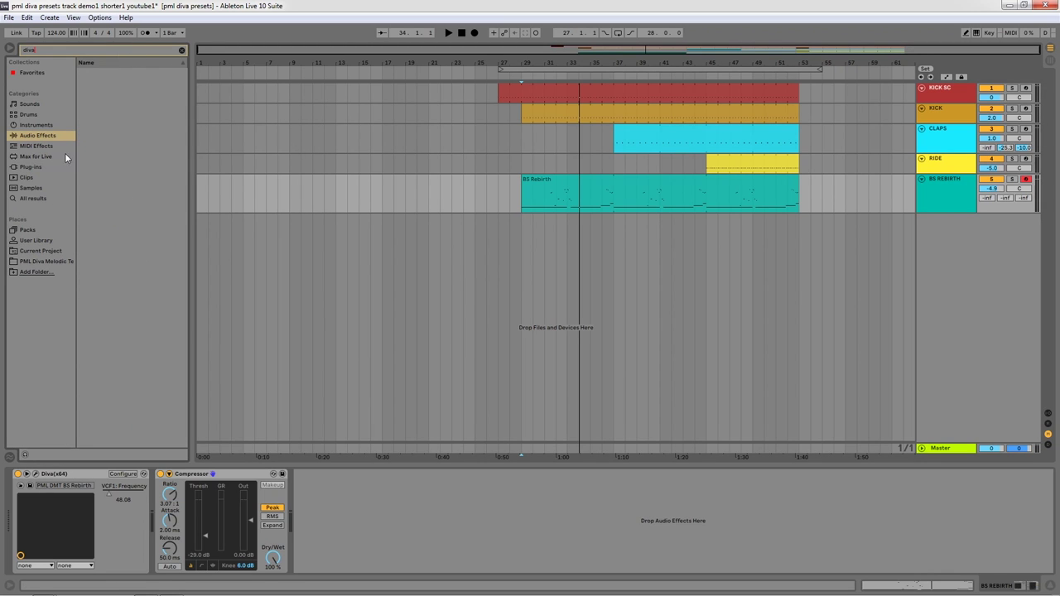
{"action": "left_click", "coordinate": [31, 166]}
{"action": "left_click", "coordinate": [111, 72]}
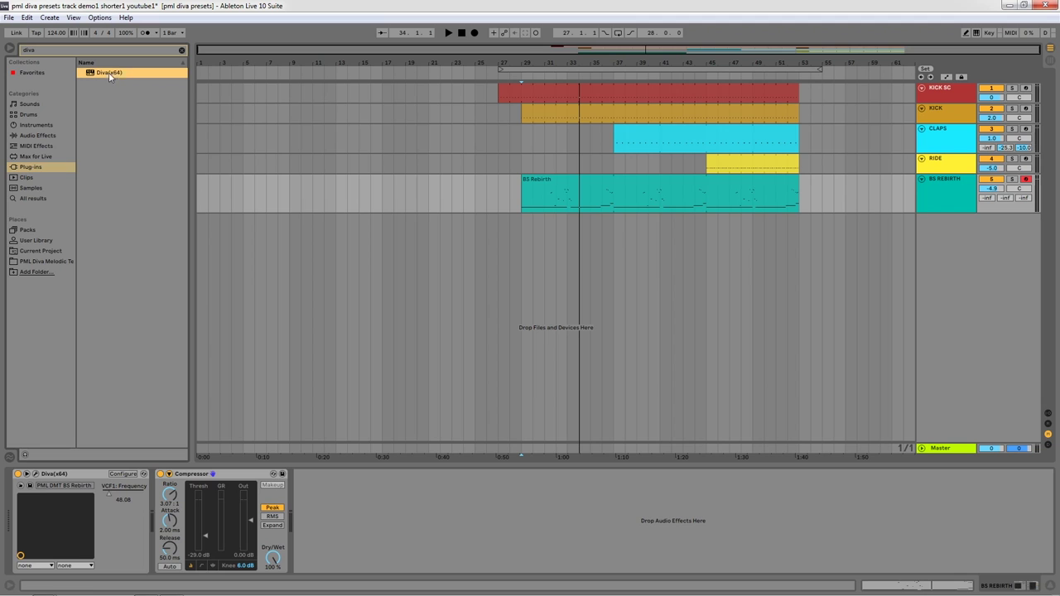
{"action": "left_click_drag", "start_coordinate": [402, 272], "coordinate": [436, 266]}
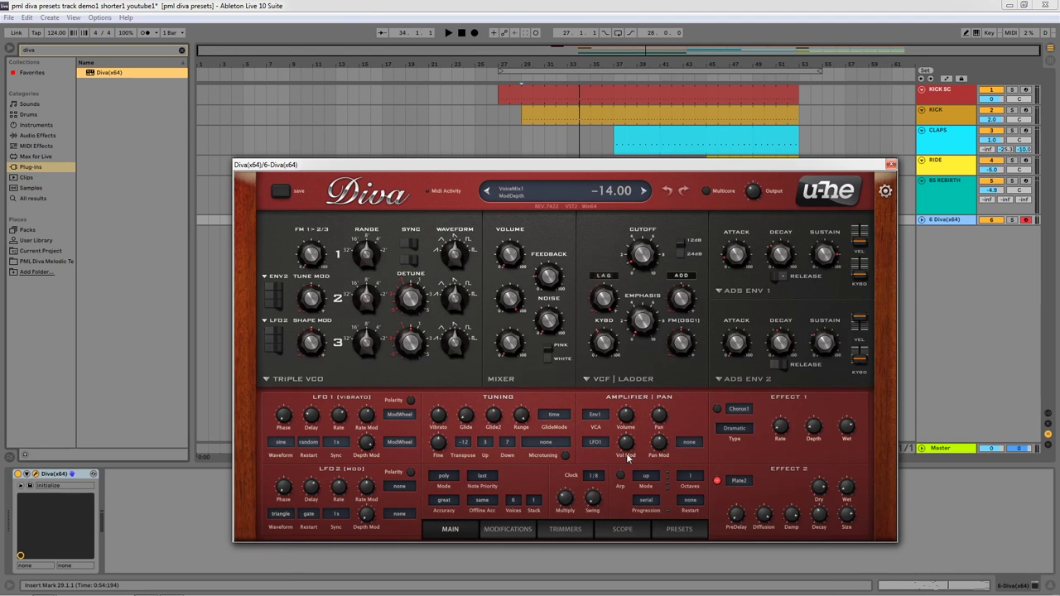
Step: Load the PML DMT FX Roulette preset from the PML Diva Melodic Techno Presets
{"action": "left_click", "coordinate": [679, 528]}
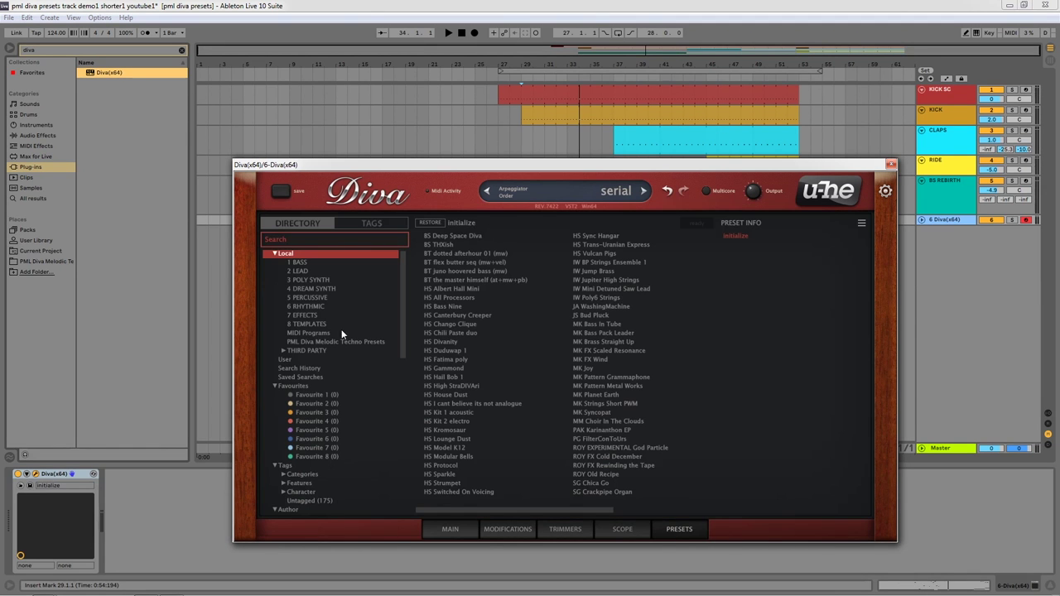
{"action": "left_click", "coordinate": [317, 343]}
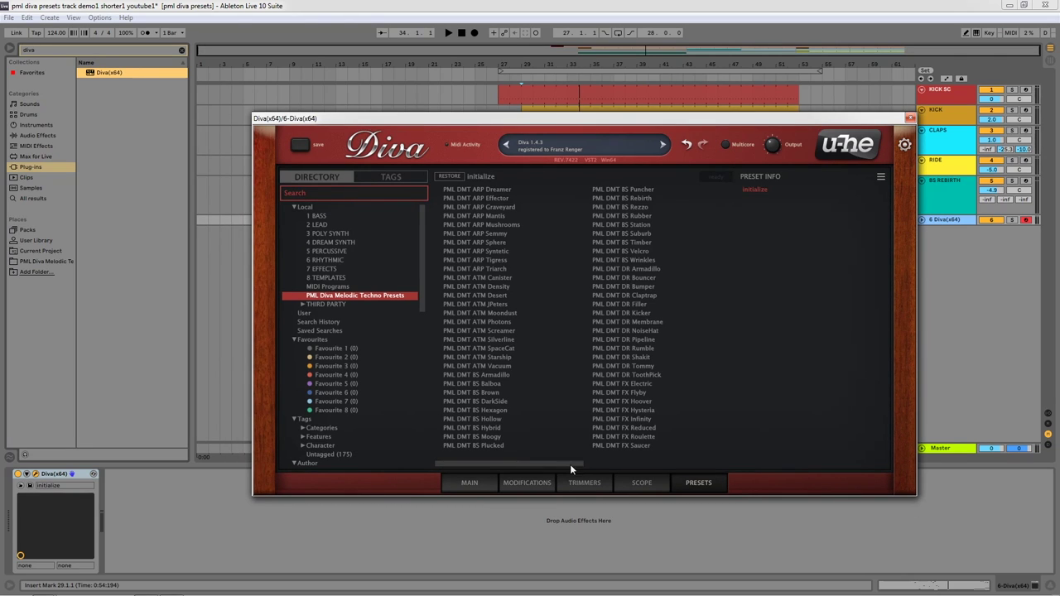
{"action": "left_click", "coordinate": [631, 436]}
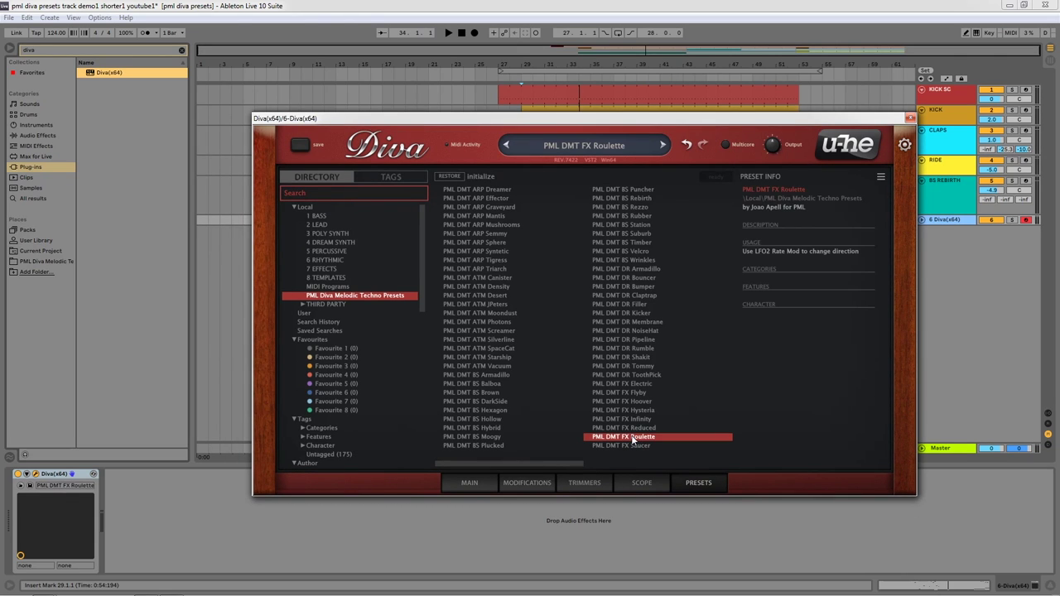
Step: Close the Diva editor, expand the new track's lane, and rename the track FX ROULETTE
{"action": "left_click", "coordinate": [469, 482]}
{"action": "left_click", "coordinate": [911, 118]}
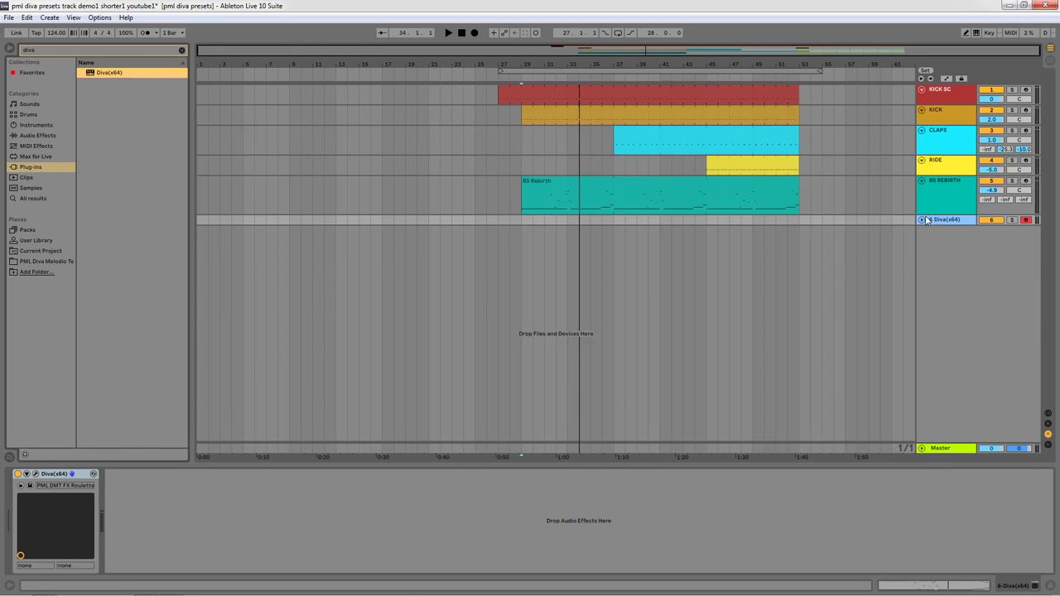
{"action": "left_click", "coordinate": [921, 219]}
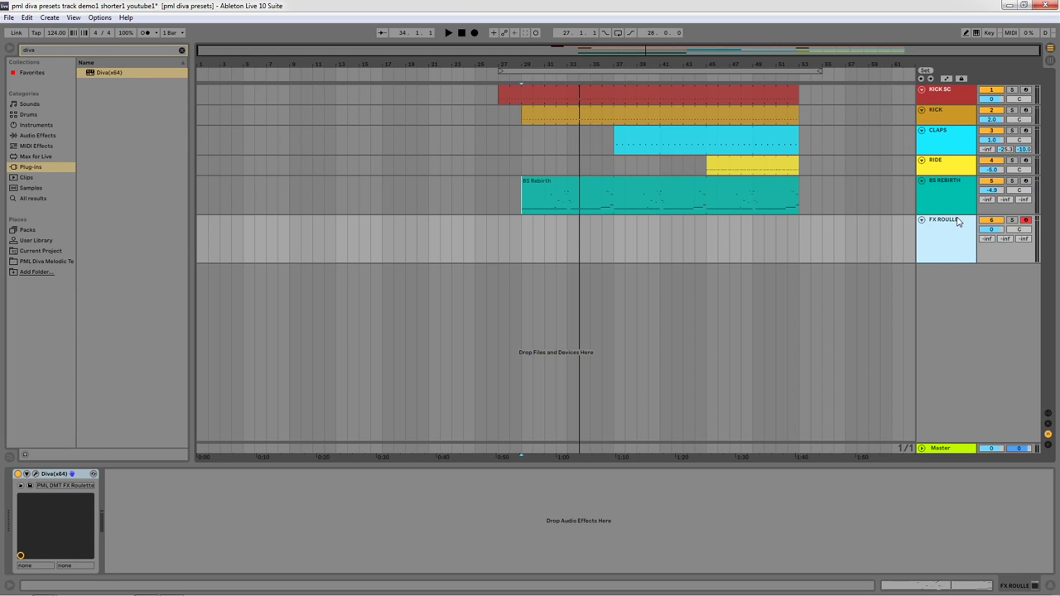
{"action": "right_click", "coordinate": [958, 222]}
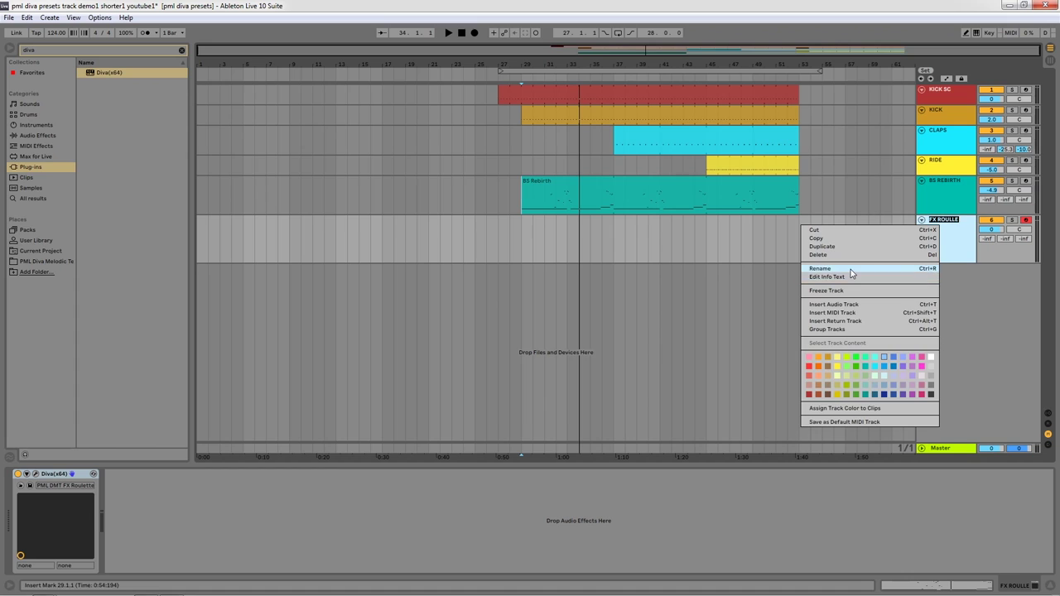
{"action": "left_click", "coordinate": [850, 269]}
{"action": "left_click", "coordinate": [953, 230]}
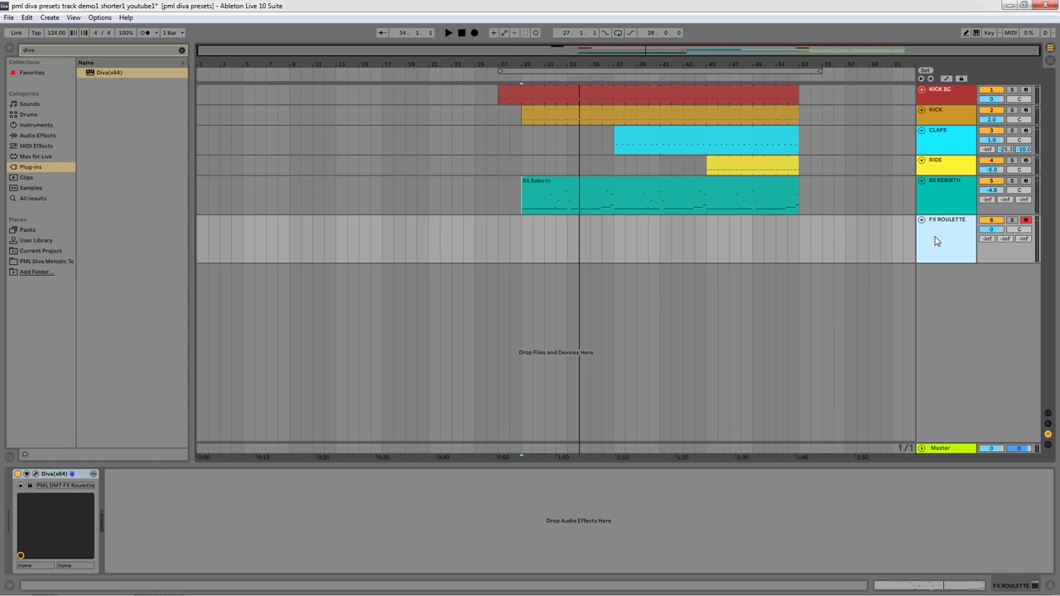
Step: Insert an empty MIDI clip over a selection starting at bar 29 on FX ROULETTE
{"action": "left_click_drag", "start_coordinate": [523, 226], "coordinate": [561, 227]}
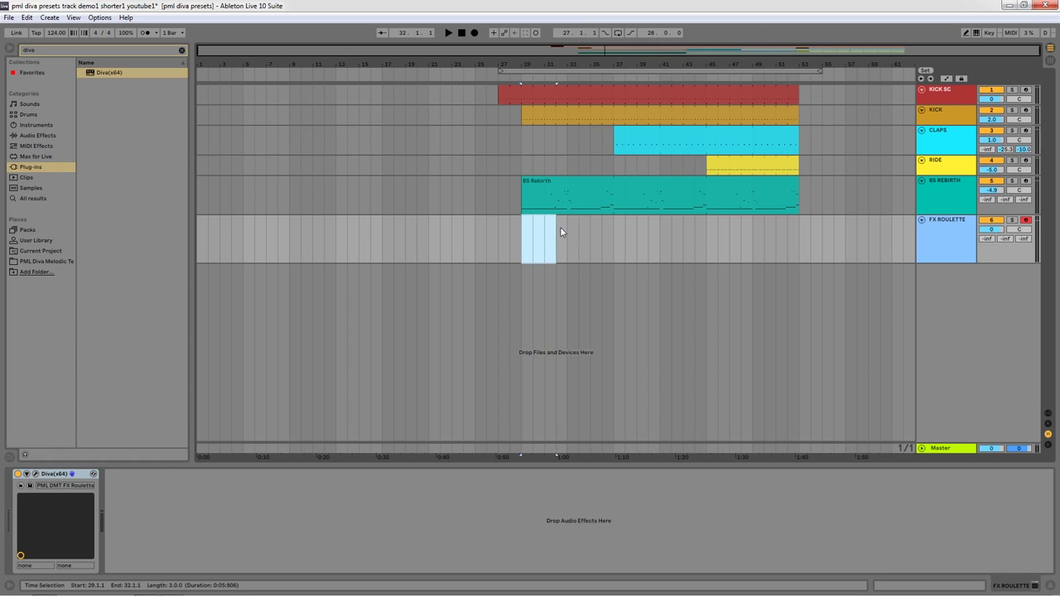
{"action": "right_click", "coordinate": [544, 226]}
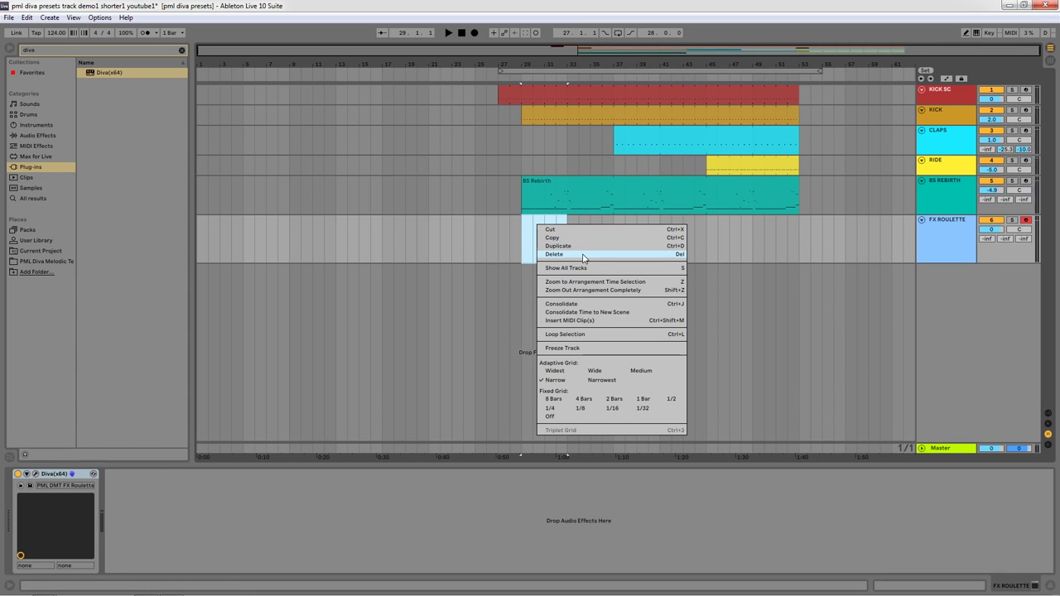
{"action": "right_click", "coordinate": [531, 223]}
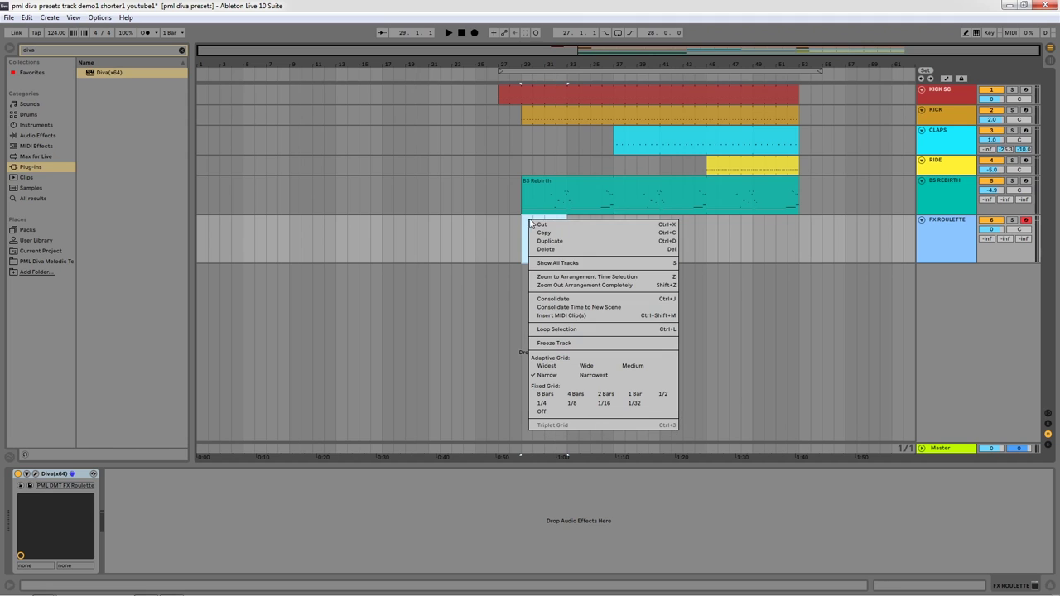
{"action": "left_click", "coordinate": [588, 315]}
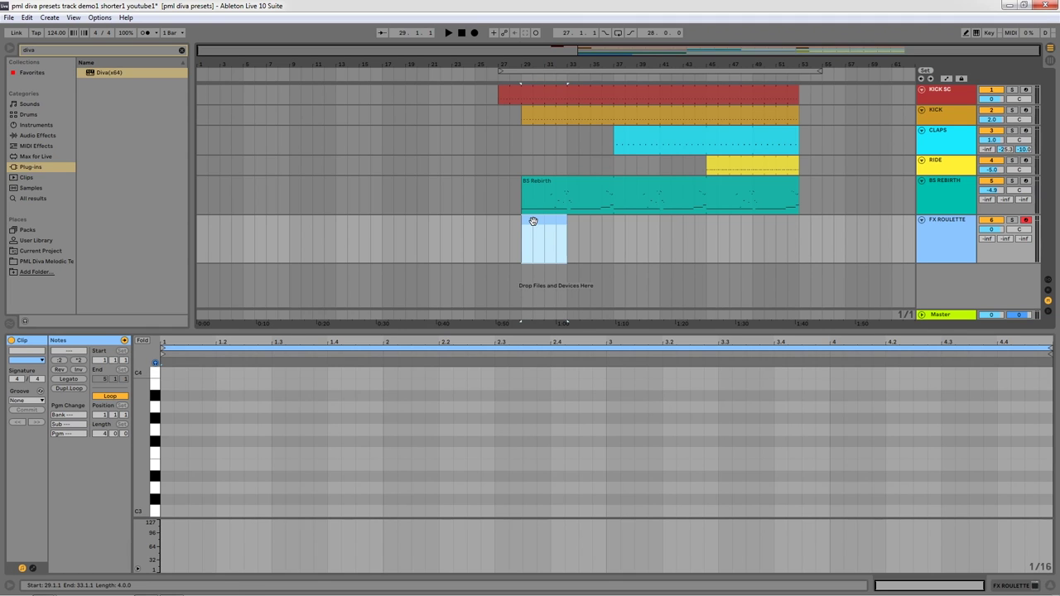
Step: Audition the G3 and G2 pitches in the new clip's piano roll
{"action": "left_click", "coordinate": [154, 430]}
{"action": "scroll", "coordinate": [157, 432], "scroll_direction": "down", "scroll_amount": 3}
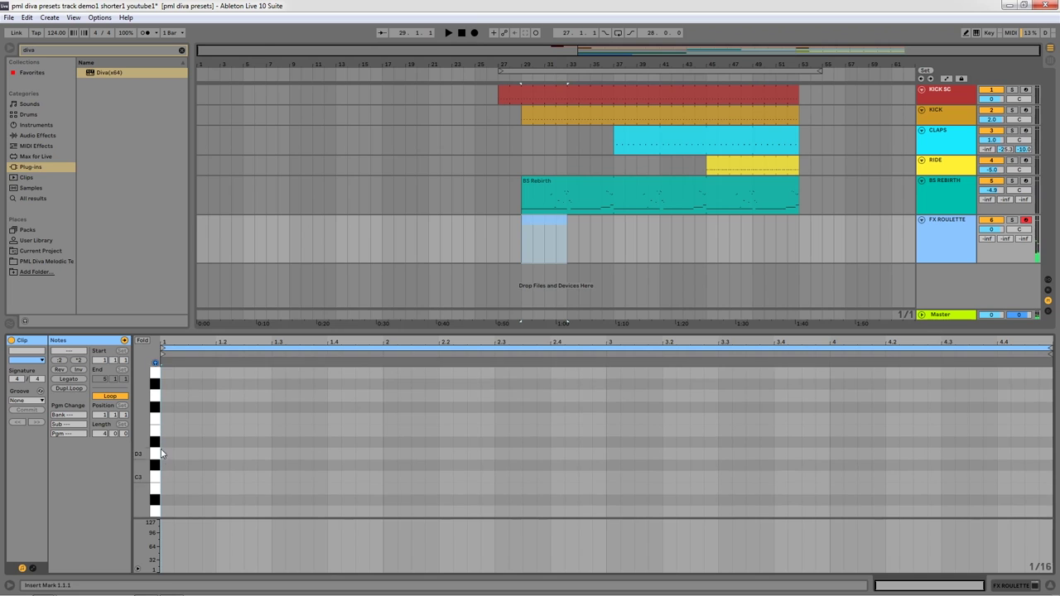
{"action": "scroll", "coordinate": [165, 486], "scroll_direction": "down", "scroll_amount": 2}
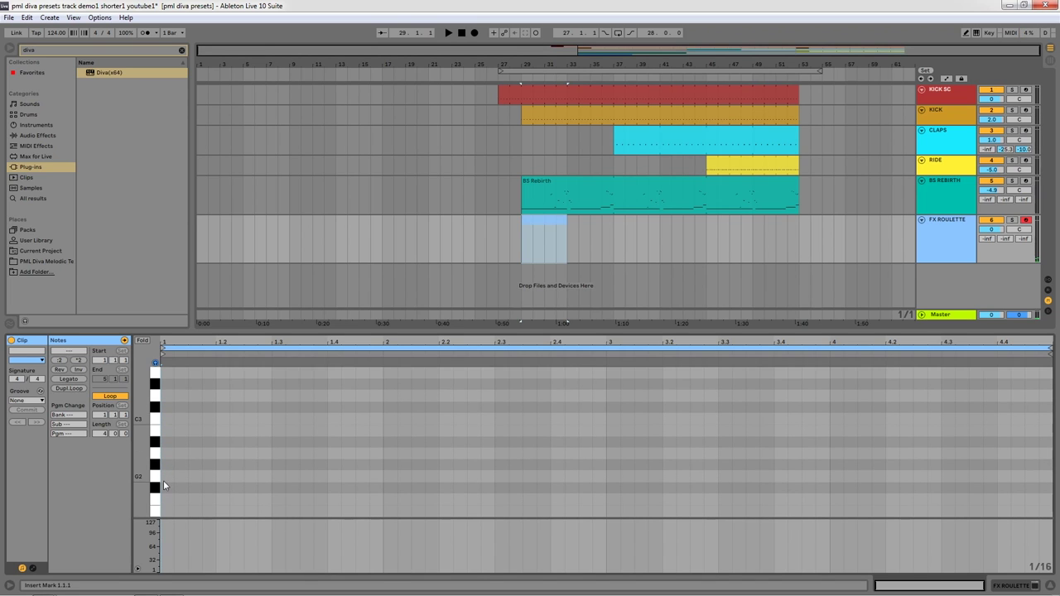
{"action": "left_click", "coordinate": [155, 478]}
{"action": "key", "text": "space"}
{"action": "scroll", "coordinate": [161, 439], "scroll_direction": "up", "scroll_amount": 3}
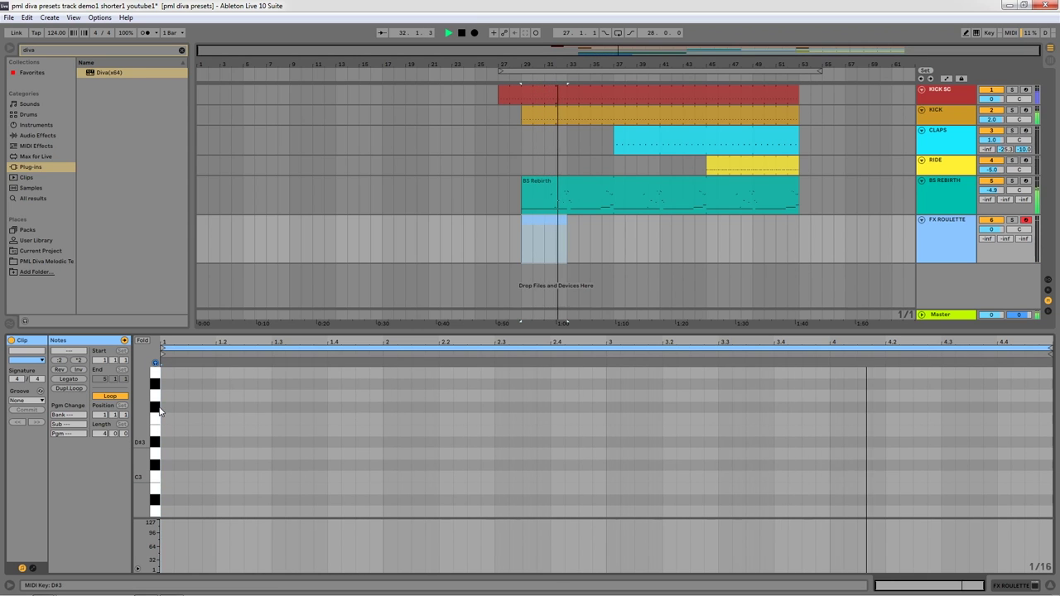
{"action": "scroll", "coordinate": [176, 434], "scroll_direction": "up", "scroll_amount": 1}
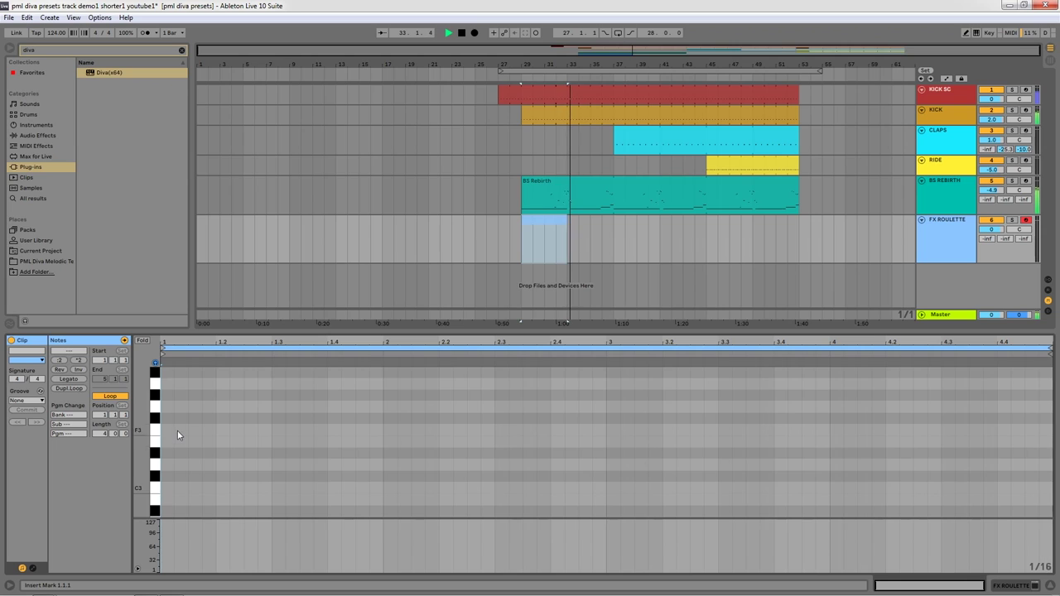
{"action": "key", "text": "space"}
Step: Draw a G3 note spanning the whole clip, play from bar 28, and lower the track volume
{"action": "double_click", "coordinate": [164, 406]}
{"action": "left_click_drag", "start_coordinate": [172, 407], "coordinate": [1050, 406]}
{"action": "left_click", "coordinate": [507, 238]}
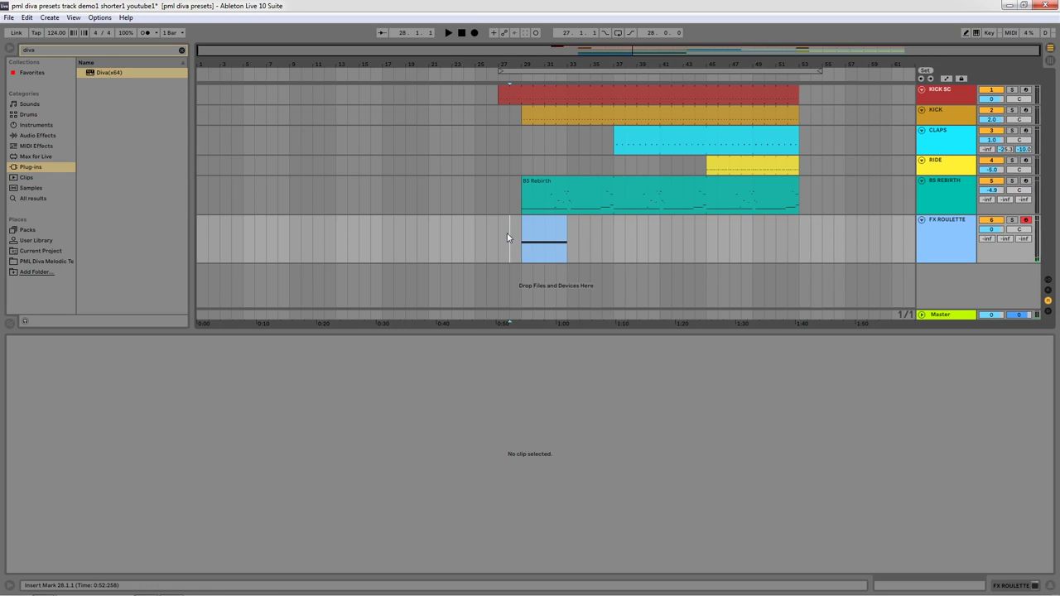
{"action": "key", "text": "space"}
{"action": "left_click_drag", "start_coordinate": [991, 229], "coordinate": [992, 262]}
Step: Open FX ROULETTE's Diva editor to check the patch, then close it
{"action": "left_click", "coordinate": [940, 220]}
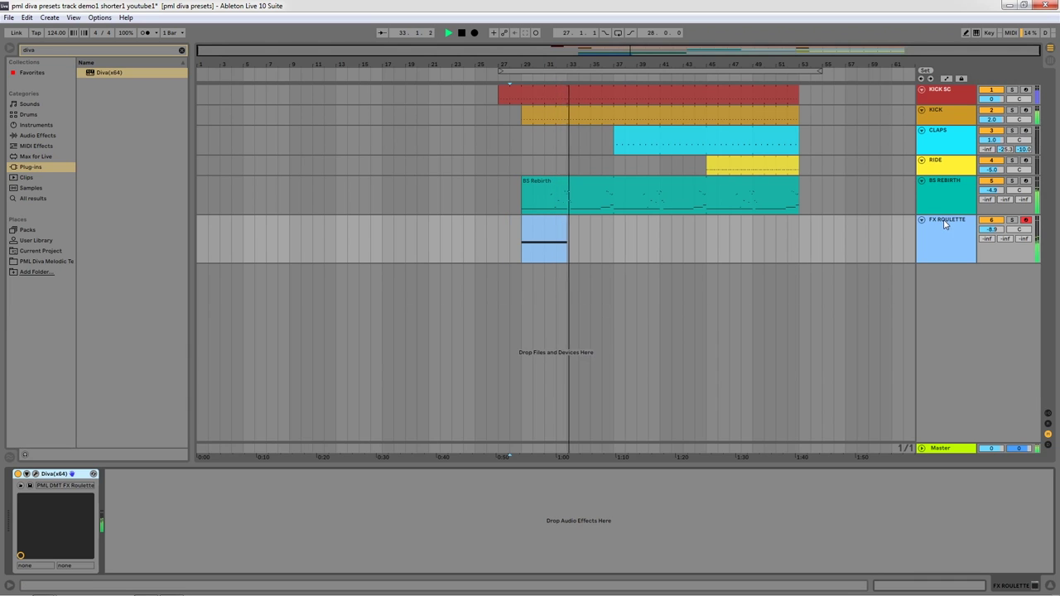
{"action": "left_click", "coordinate": [36, 474]}
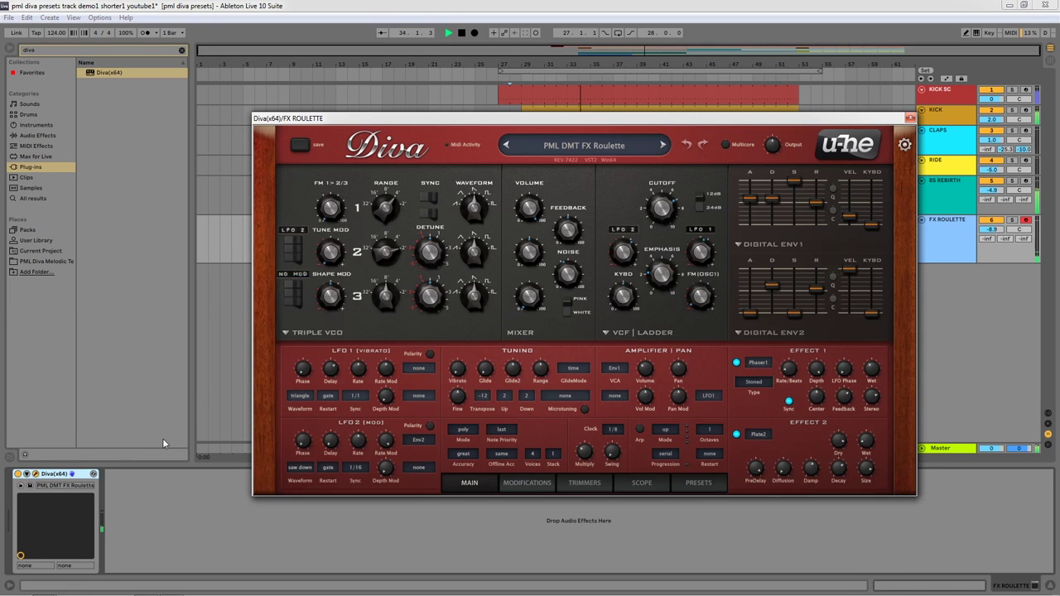
{"action": "left_click_drag", "start_coordinate": [571, 124], "coordinate": [553, 94]}
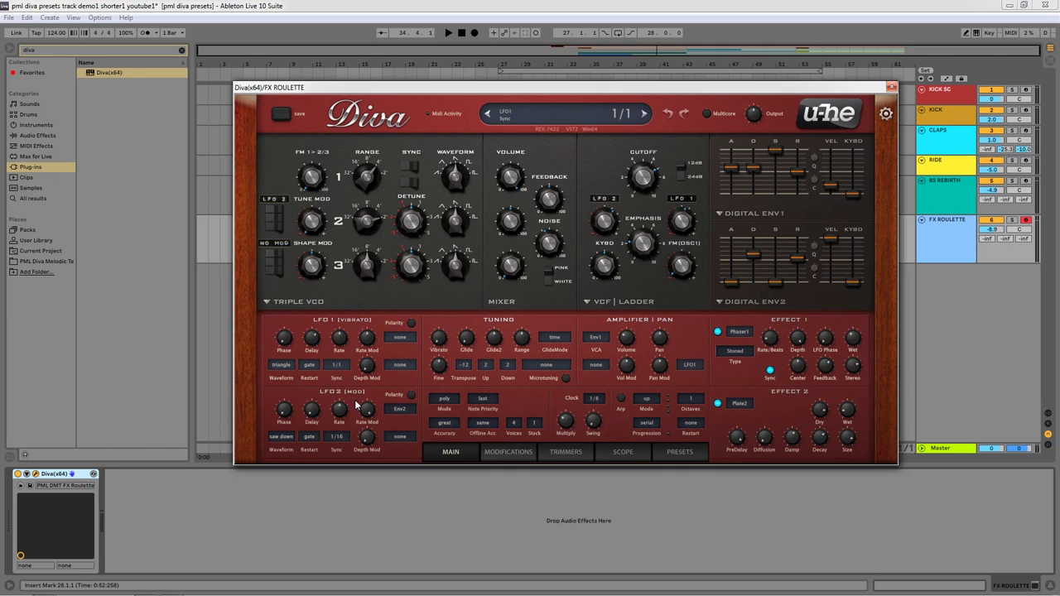
{"action": "left_click", "coordinate": [891, 87]}
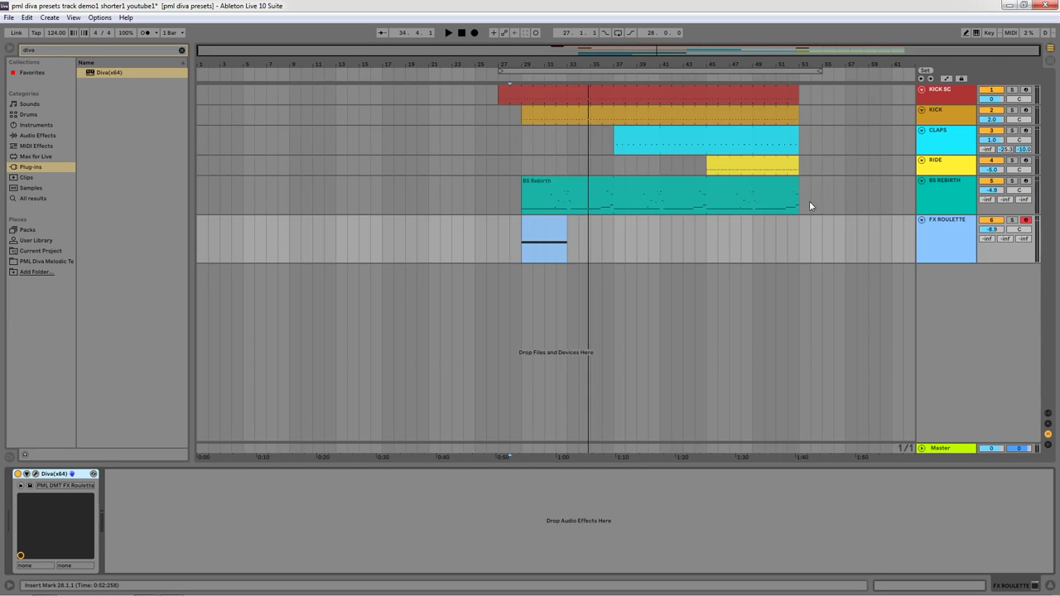
Step: Audition from bar 29, set FX ROULETTE's volume to -9.4 dB, and play from bar 28
{"action": "left_click", "coordinate": [521, 244]}
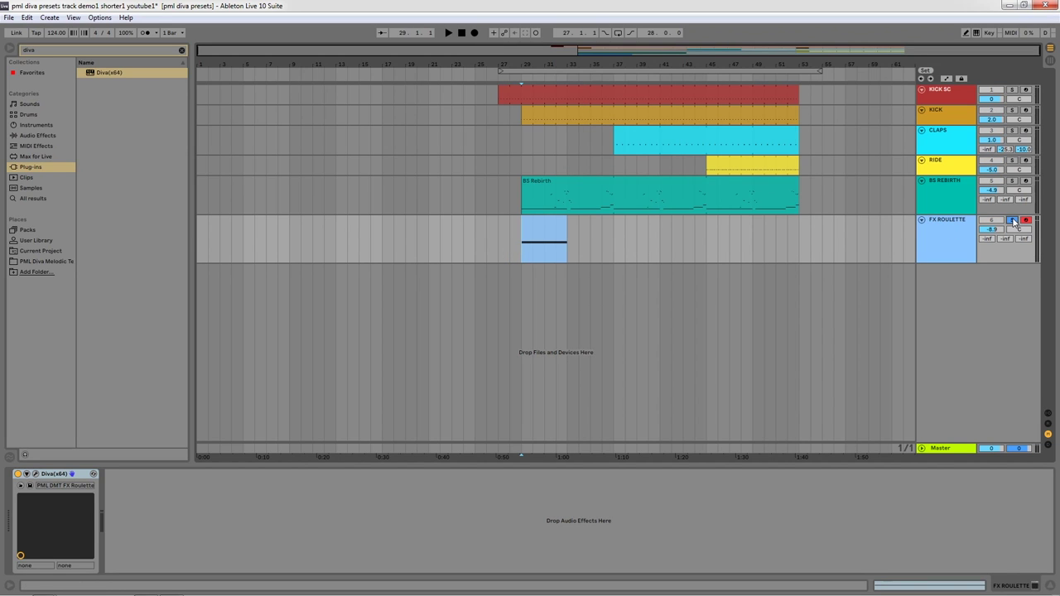
{"action": "key", "text": "space"}
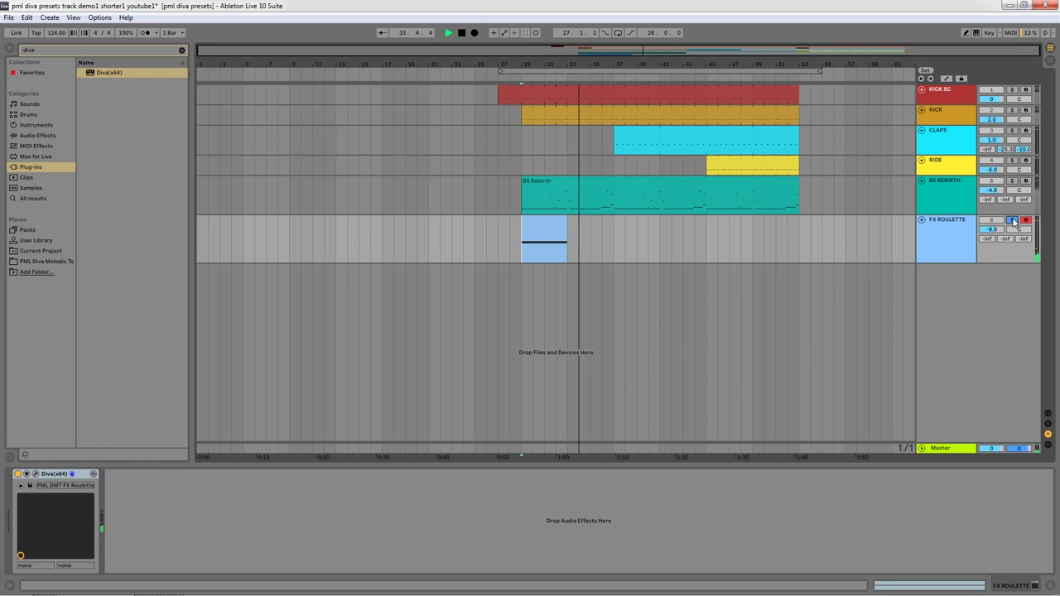
{"action": "key", "text": "space"}
{"action": "left_click", "coordinate": [511, 235]}
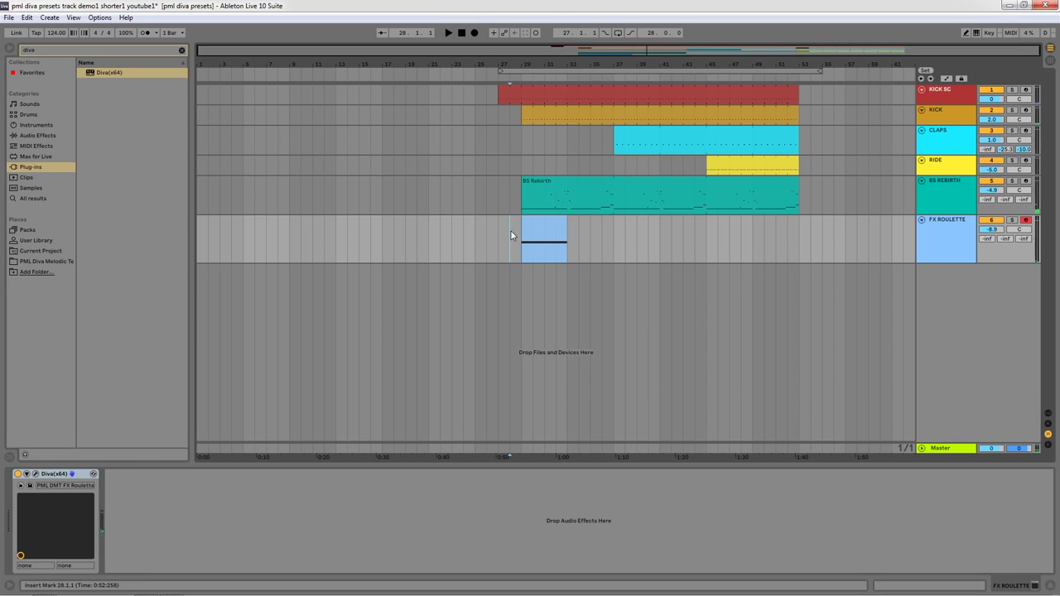
{"action": "left_click", "coordinate": [995, 230]}
{"action": "left_click_drag", "start_coordinate": [1000, 235], "coordinate": [1000, 238]}
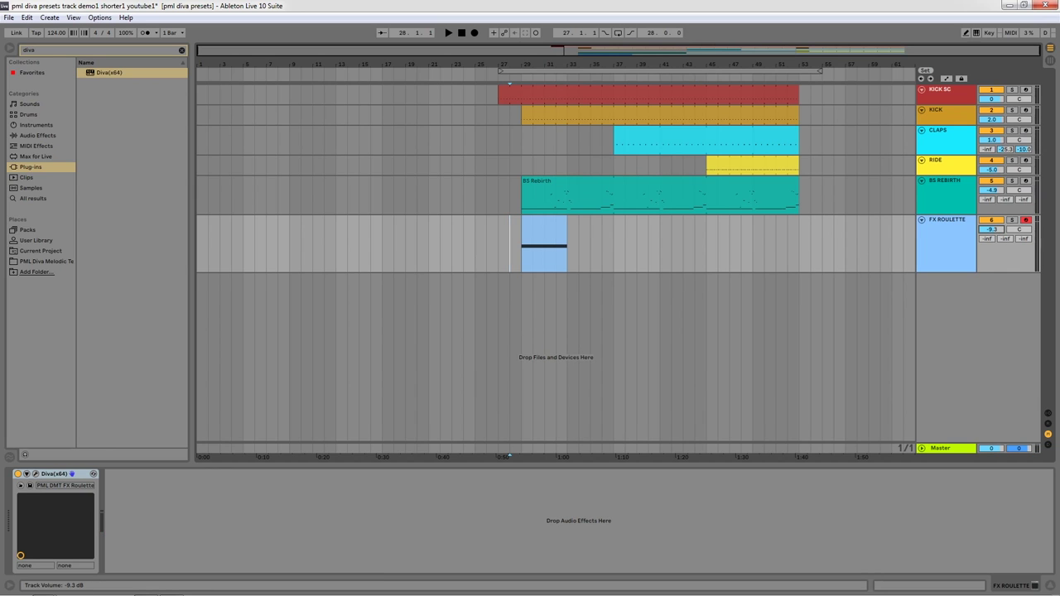
{"action": "key", "text": "space"}
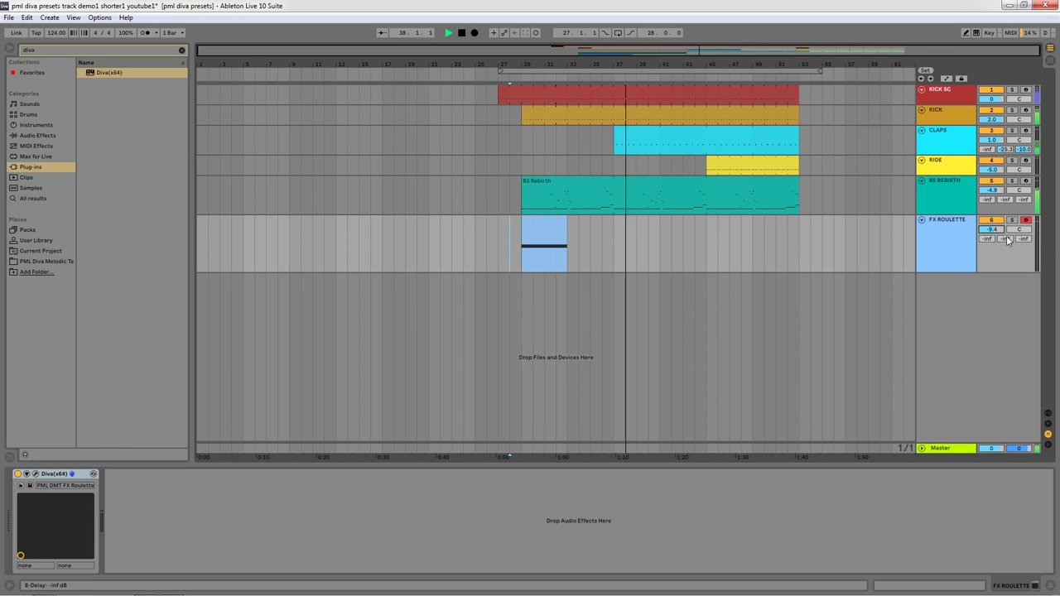
Step: Copy BS Rebirth's Compressor and paste it after Diva in FX ROULETTE's chain
{"action": "key", "text": "space"}
{"action": "left_click", "coordinate": [951, 183]}
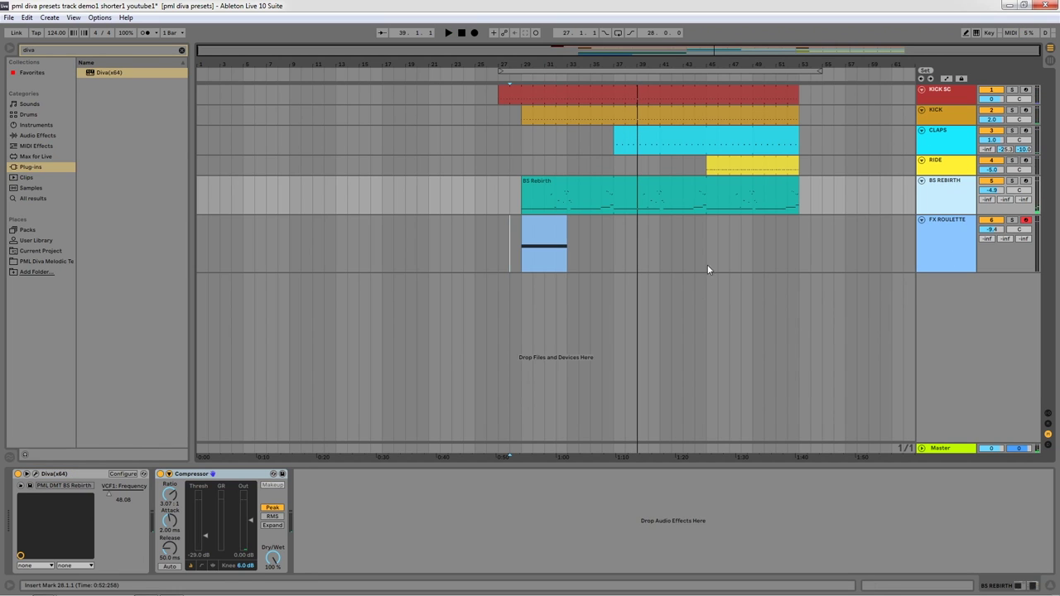
{"action": "left_click", "coordinate": [251, 477]}
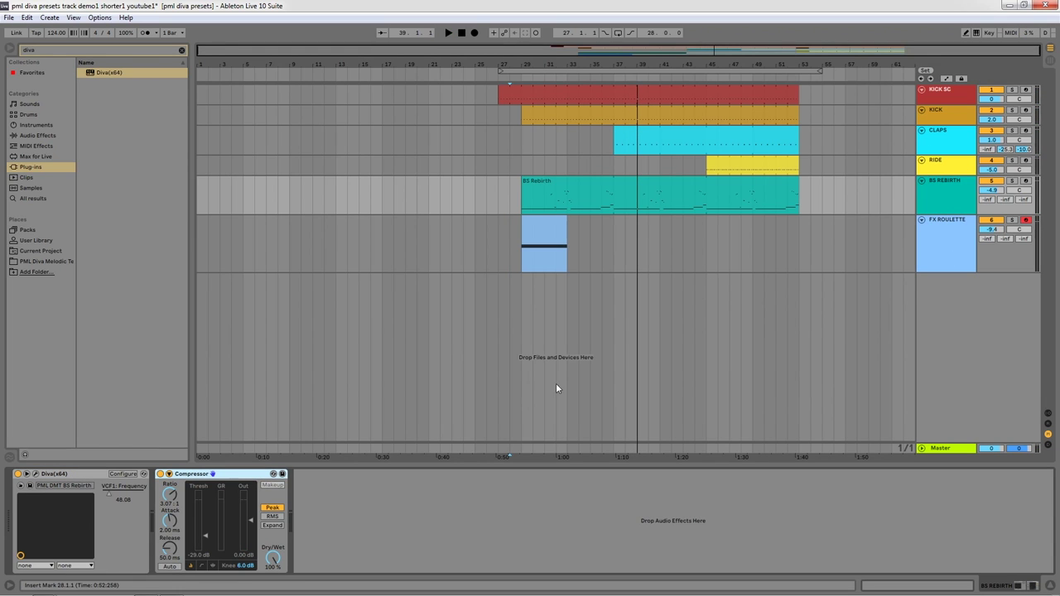
{"action": "left_click", "coordinate": [954, 242]}
{"action": "left_click", "coordinate": [230, 508]}
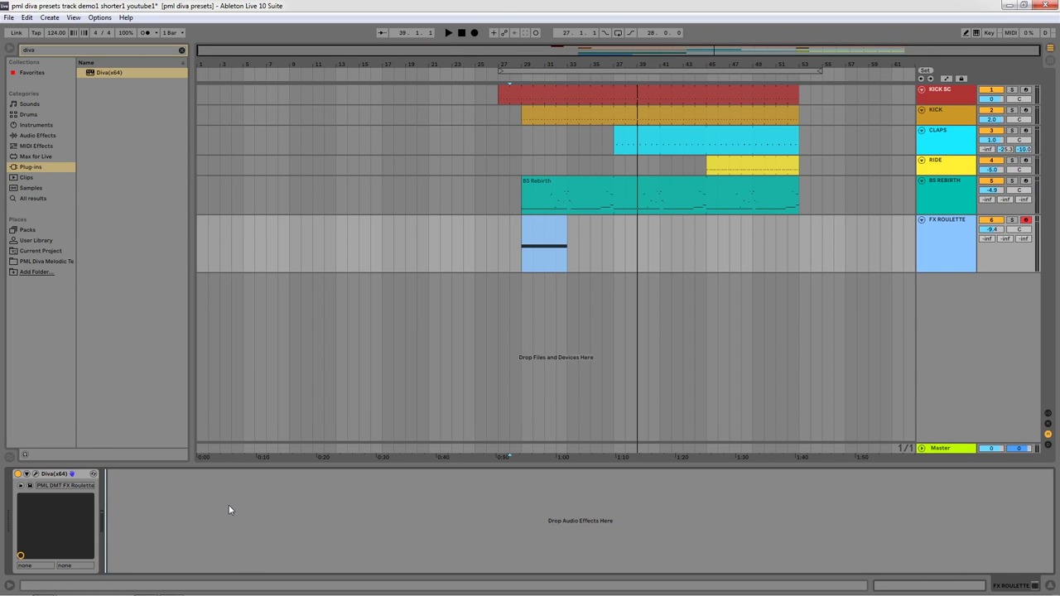
{"action": "key", "text": "ctrl+v"}
Step: While playing, set the pasted Compressor's threshold to -21.9 dB and BS Rebirth's volume to -5.1
{"action": "left_click", "coordinate": [159, 533]}
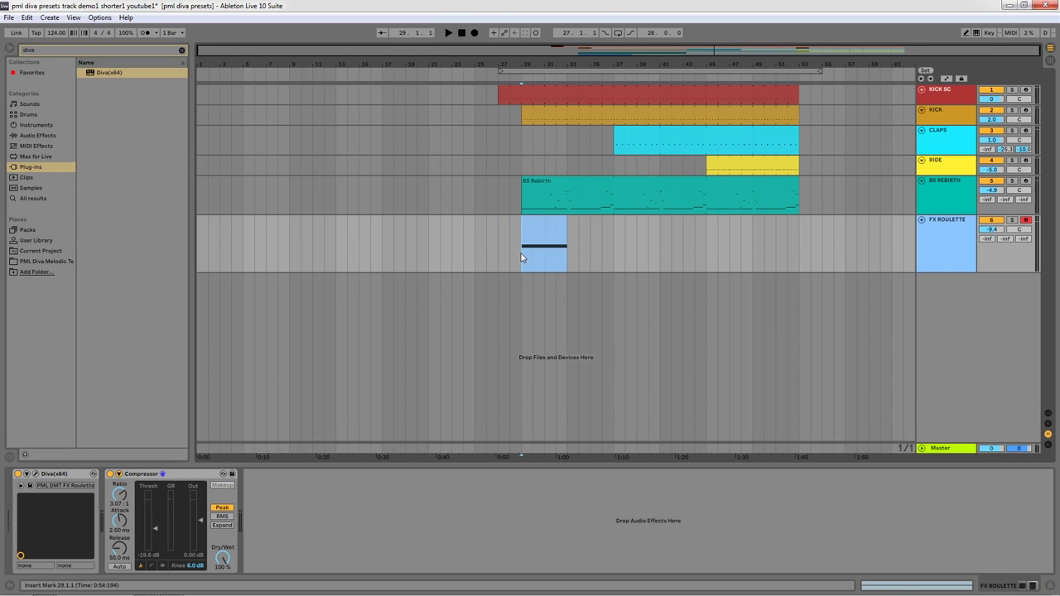
{"action": "key", "text": "space"}
{"action": "left_click_drag", "start_coordinate": [158, 530], "coordinate": [158, 579]}
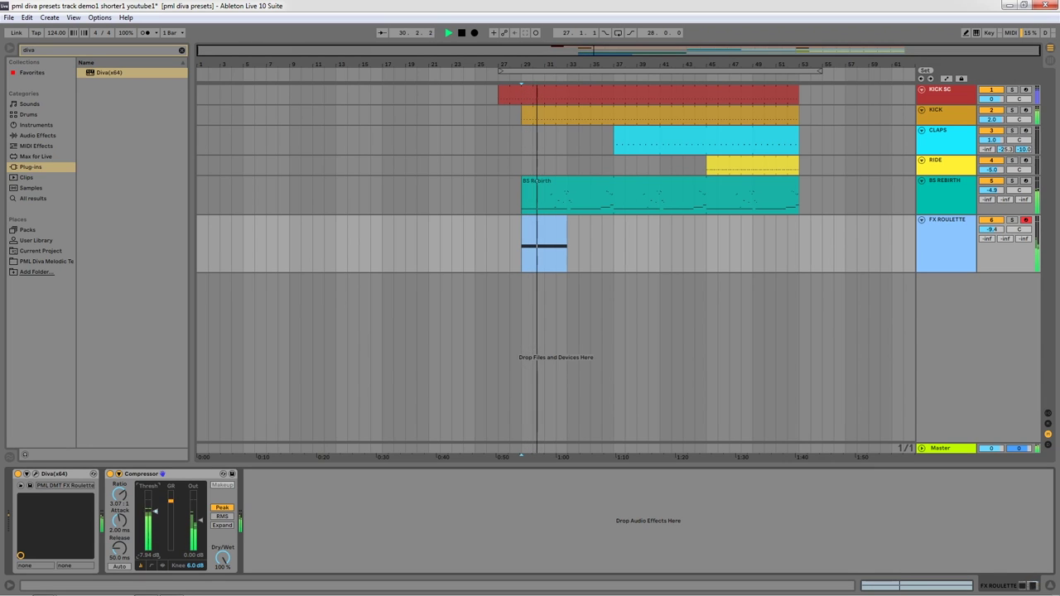
{"action": "left_click_drag", "start_coordinate": [149, 548], "coordinate": [149, 530]}
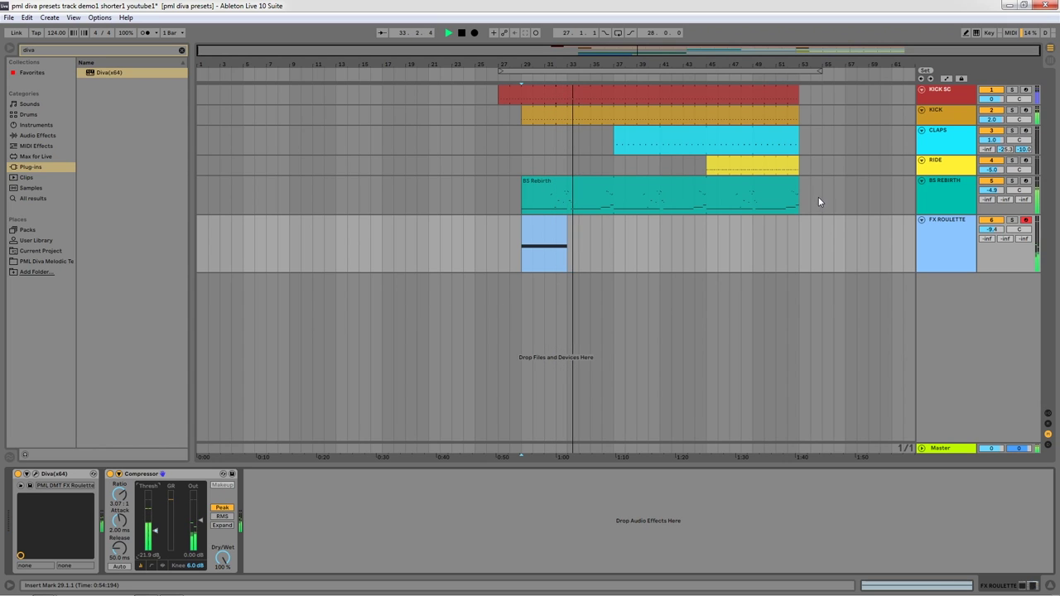
{"action": "left_click_drag", "start_coordinate": [1000, 193], "coordinate": [999, 197]}
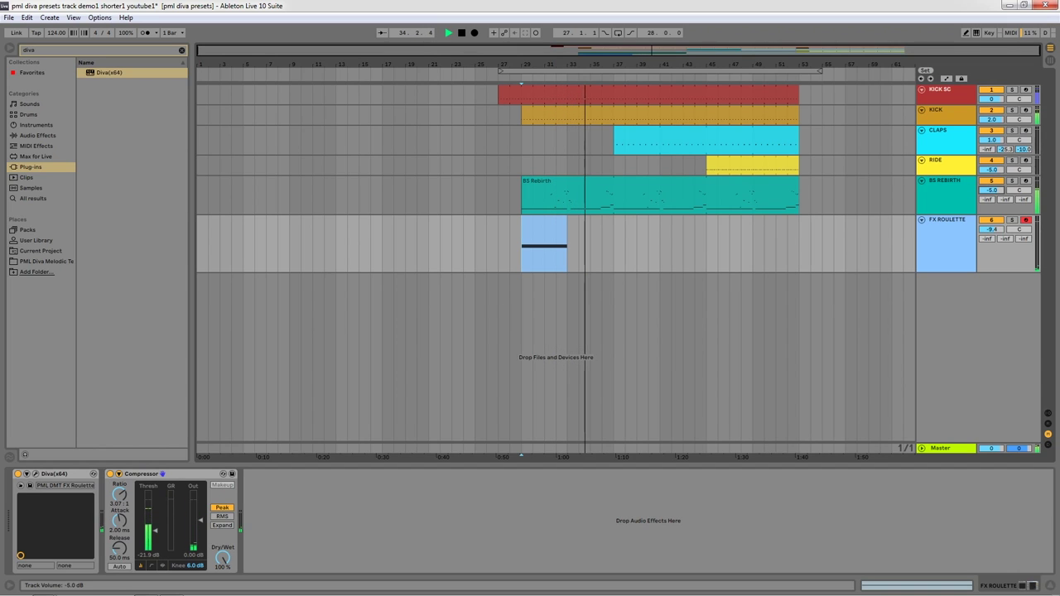
{"action": "left_click", "coordinate": [946, 178]}
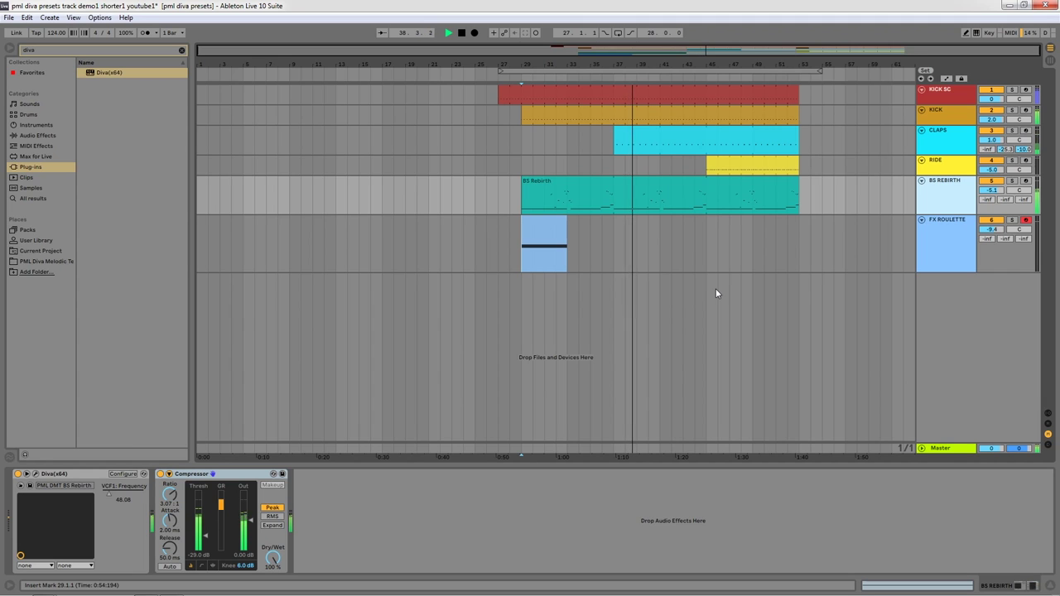
{"action": "key", "text": "space"}
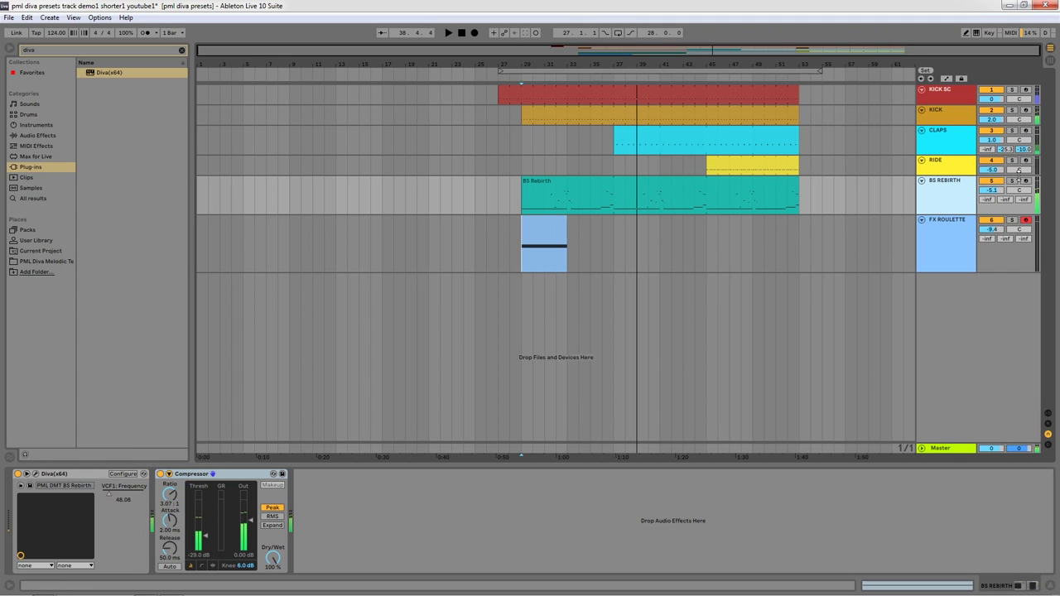
{"action": "left_click", "coordinate": [487, 242]}
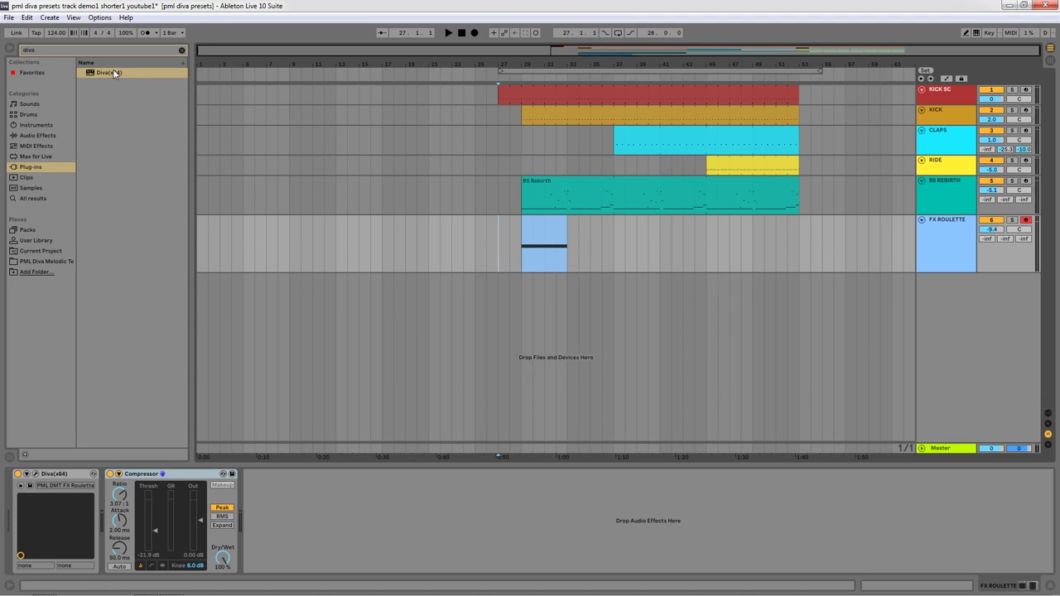
Step: Add Diva on a new track 7, load PML DMT DR NoiseHat from the Melodic Techno presets, and close it
{"action": "left_click_drag", "start_coordinate": [114, 73], "coordinate": [461, 353]}
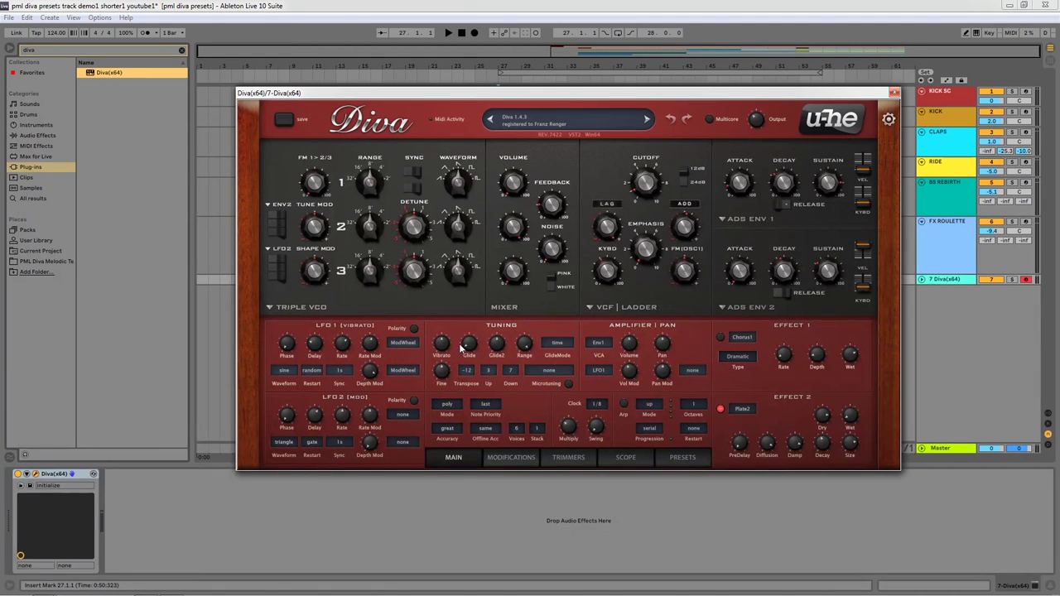
{"action": "left_click", "coordinate": [684, 458]}
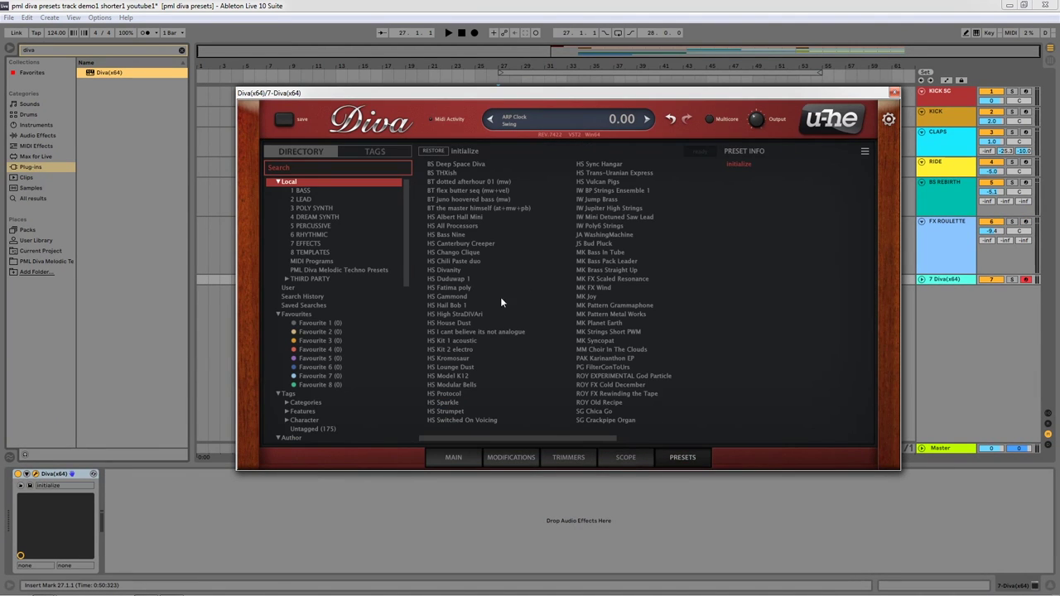
{"action": "left_click", "coordinate": [329, 272]}
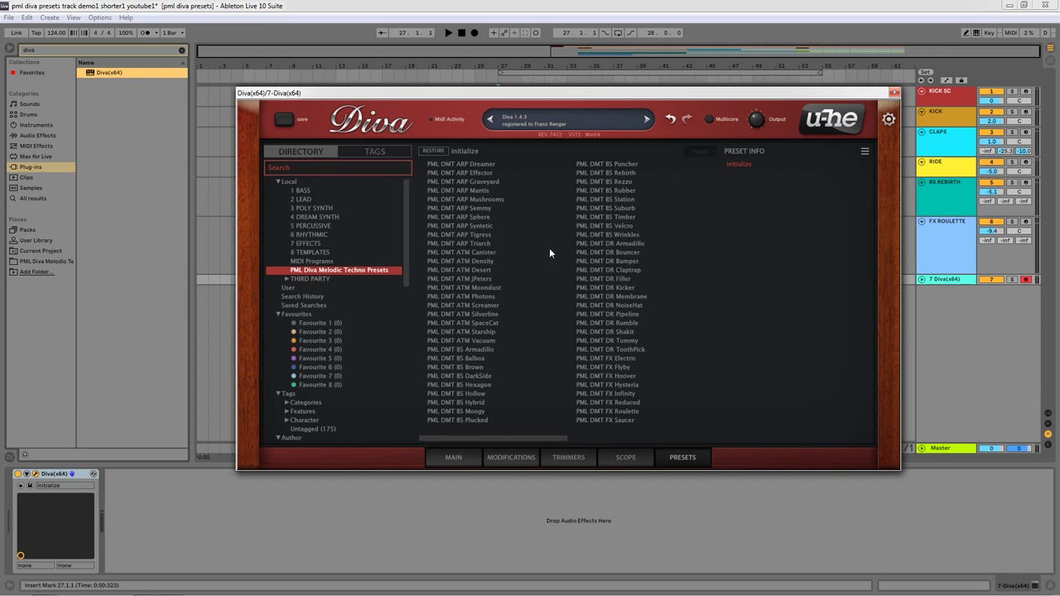
{"action": "left_click_drag", "start_coordinate": [553, 440], "coordinate": [658, 452]}
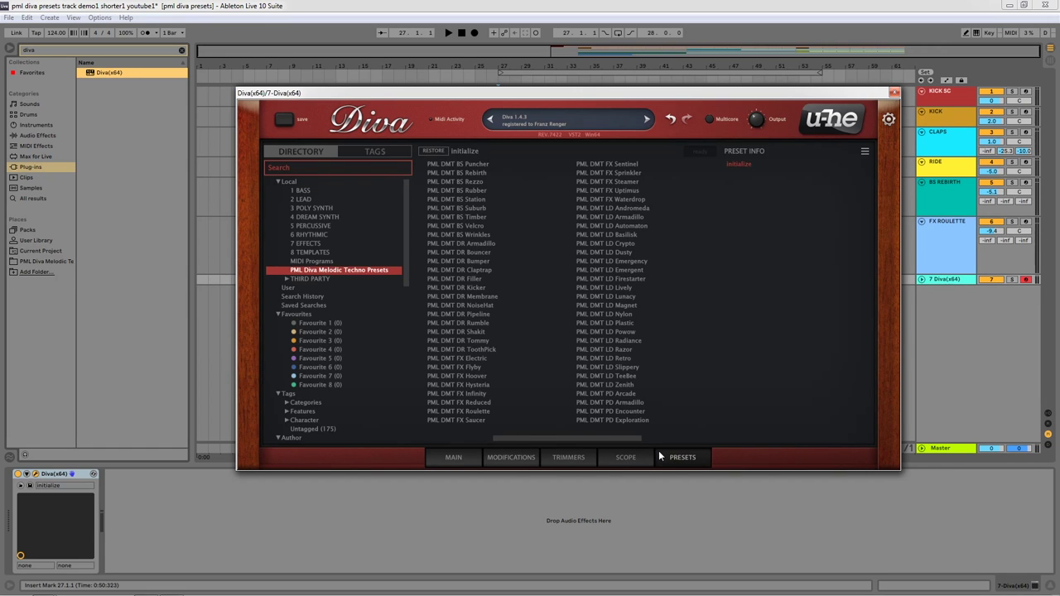
{"action": "left_click", "coordinate": [461, 304]}
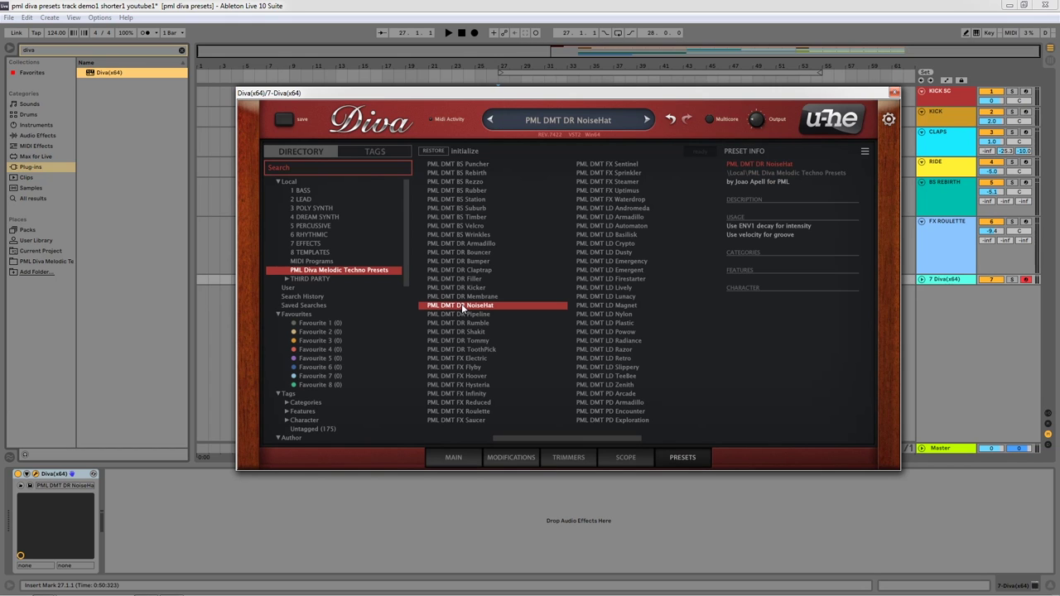
{"action": "left_click", "coordinate": [454, 461]}
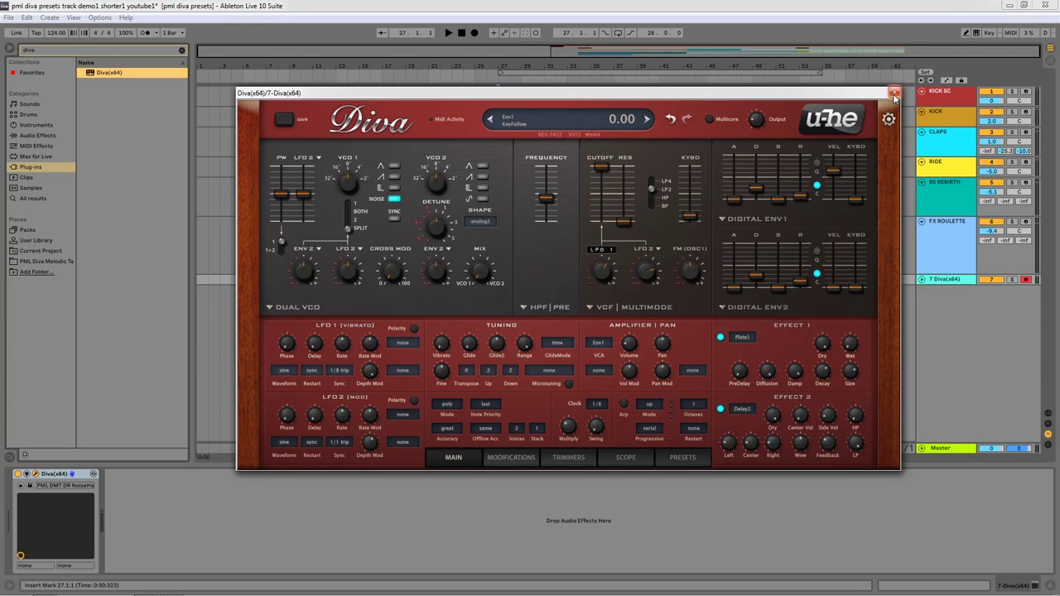
{"action": "left_click", "coordinate": [893, 93]}
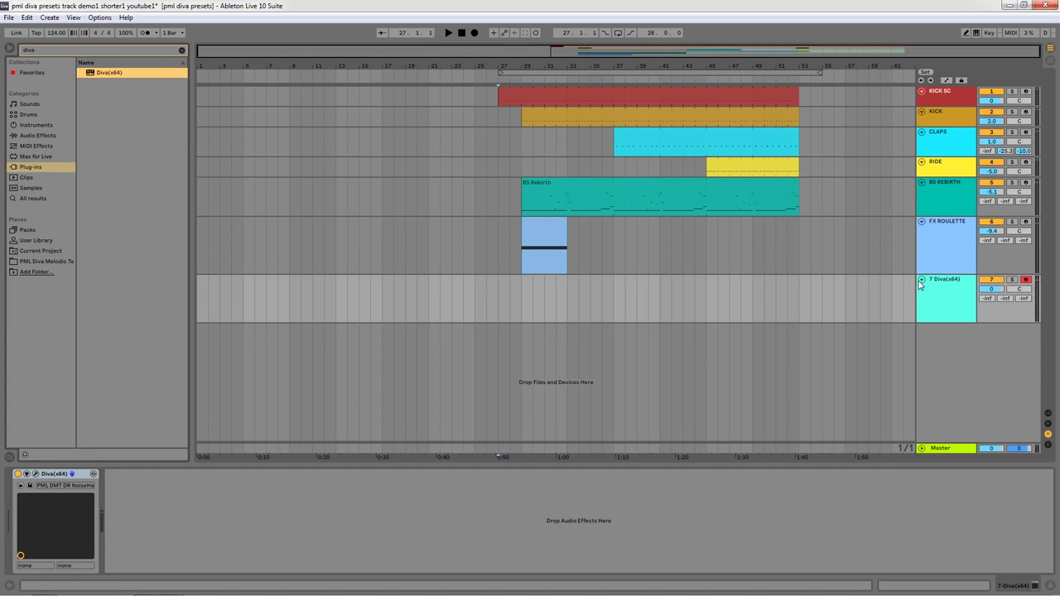
Step: Drag DR NoiseHat.mid from the PML Diva Melodic Techno folder onto track 7 at bar 27
{"action": "mouse_move", "coordinate": [525, 293]}
{"action": "left_mouse_down"}
{"action": "mouse_move", "coordinate": [555, 300]}
{"action": "mouse_move", "coordinate": [538, 305]}
{"action": "left_mouse_up"}
{"action": "left_click", "coordinate": [543, 304]}
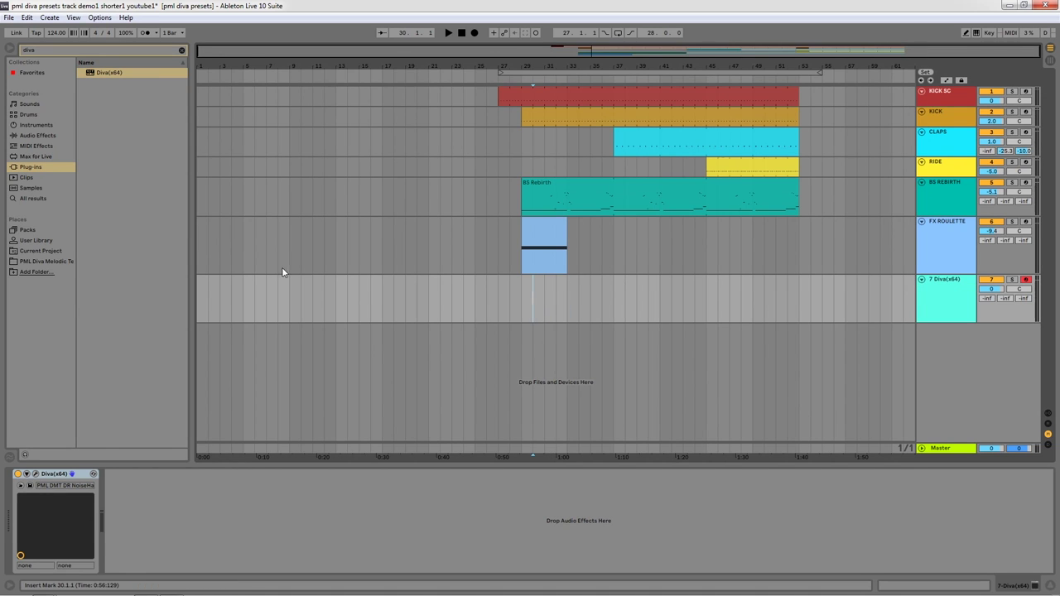
{"action": "left_click", "coordinate": [43, 262]}
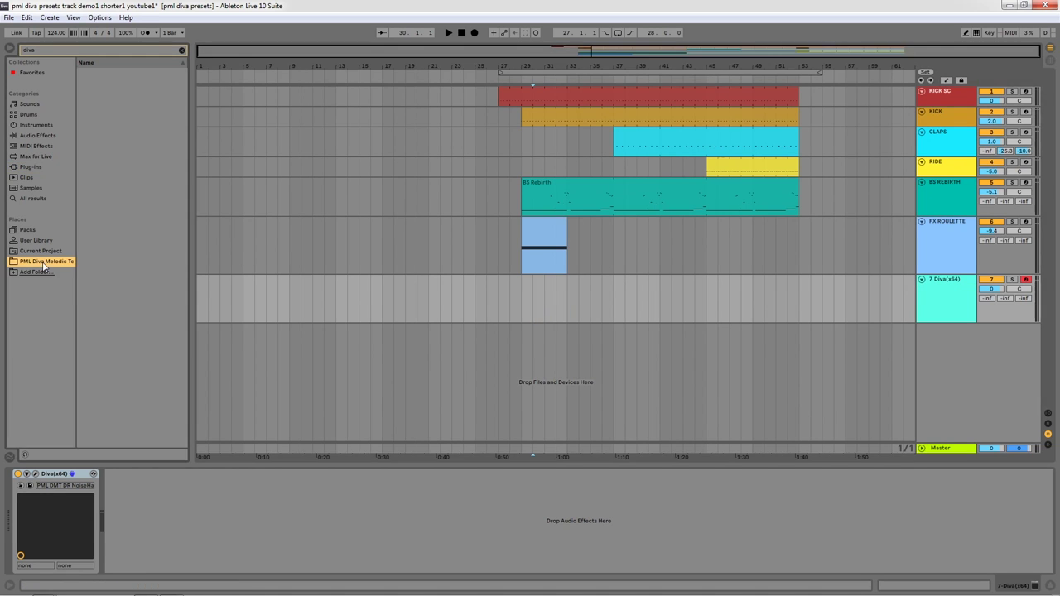
{"action": "left_click", "coordinate": [182, 49]}
{"action": "left_click_drag", "start_coordinate": [187, 122], "coordinate": [223, 135]}
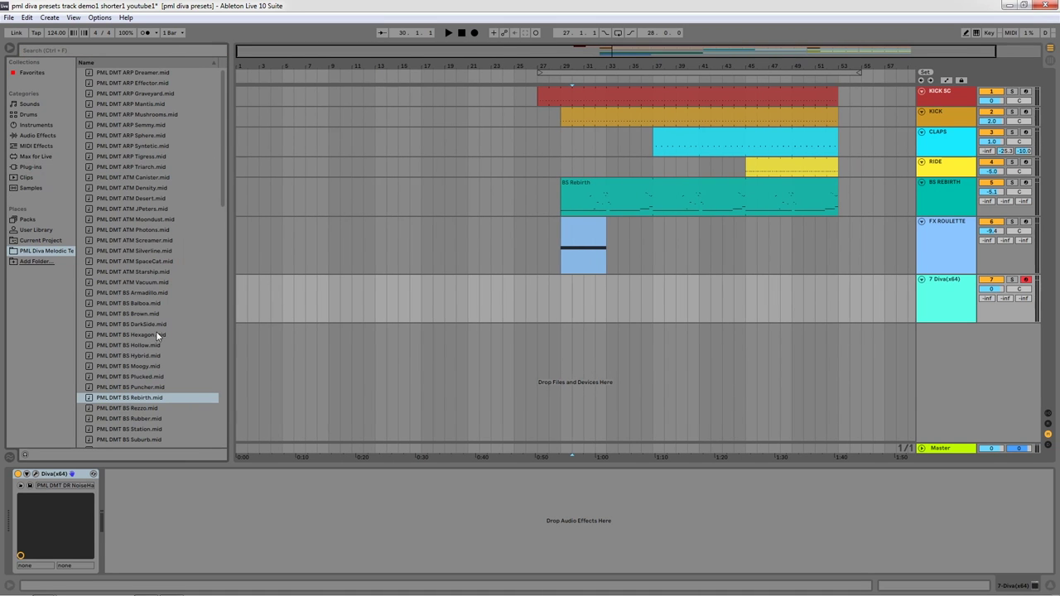
{"action": "scroll", "coordinate": [158, 334], "scroll_direction": "down", "scroll_amount": 5}
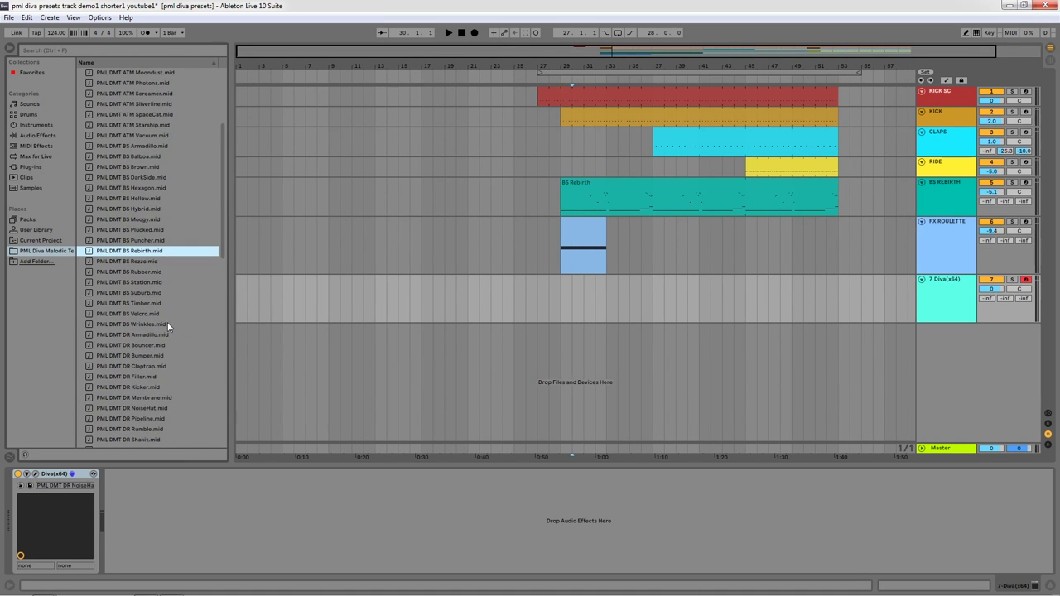
{"action": "scroll", "coordinate": [162, 322], "scroll_direction": "down", "scroll_amount": 1}
{"action": "left_click_drag", "start_coordinate": [152, 380], "coordinate": [602, 294]}
Step: Open the DR NoiseHat clip's notes, solo track 7, play it, and lower its volume to about -4 dB
{"action": "double_click", "coordinate": [546, 288]}
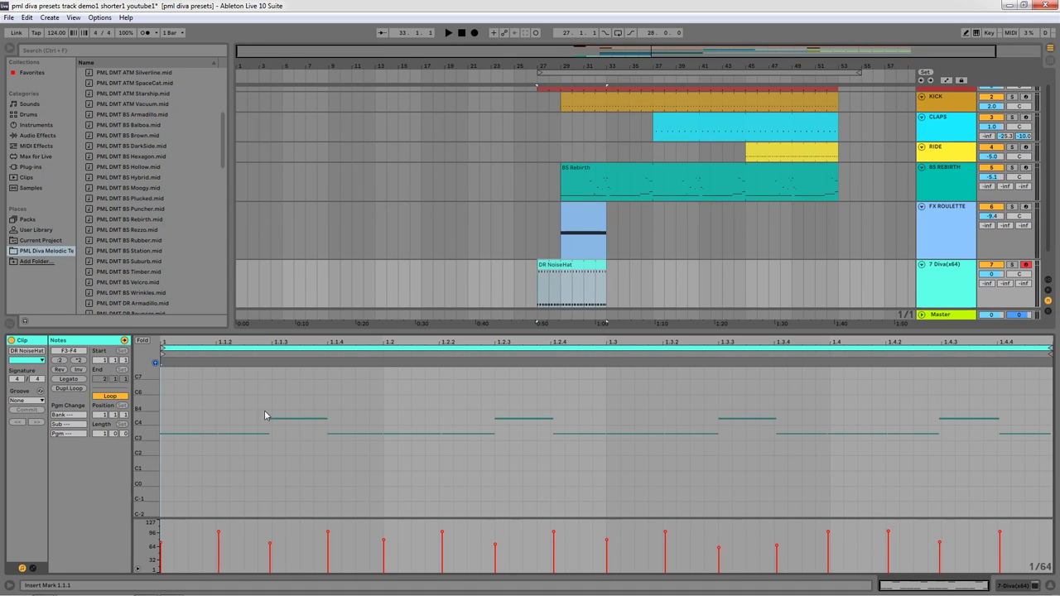
{"action": "left_click_drag", "start_coordinate": [139, 418], "coordinate": [154, 420]}
{"action": "scroll", "coordinate": [248, 428], "scroll_direction": "down", "scroll_amount": 1}
{"action": "scroll", "coordinate": [240, 427], "scroll_direction": "up", "scroll_amount": 2}
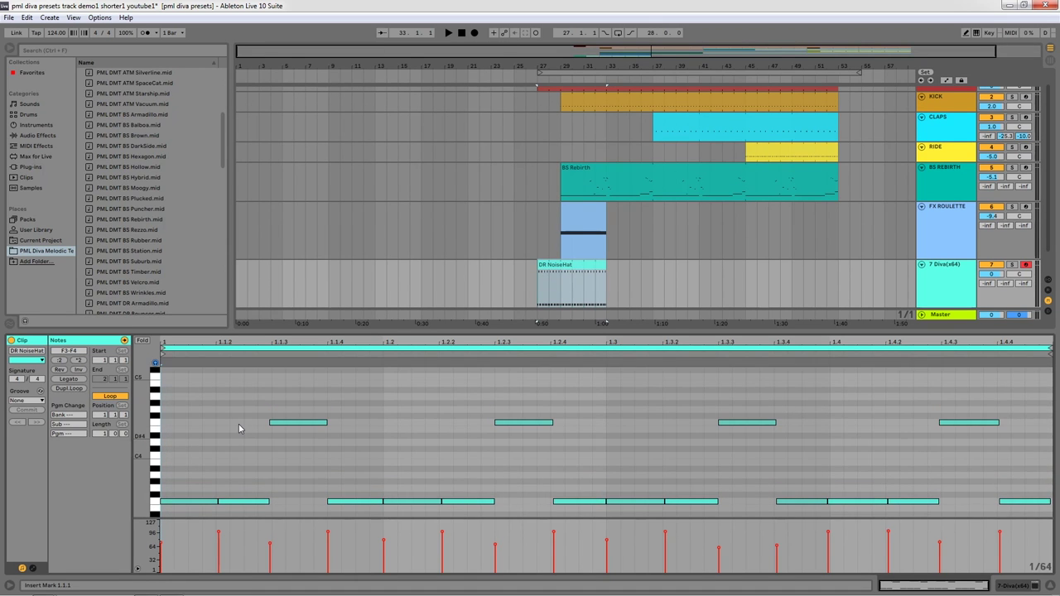
{"action": "left_click", "coordinate": [1011, 264]}
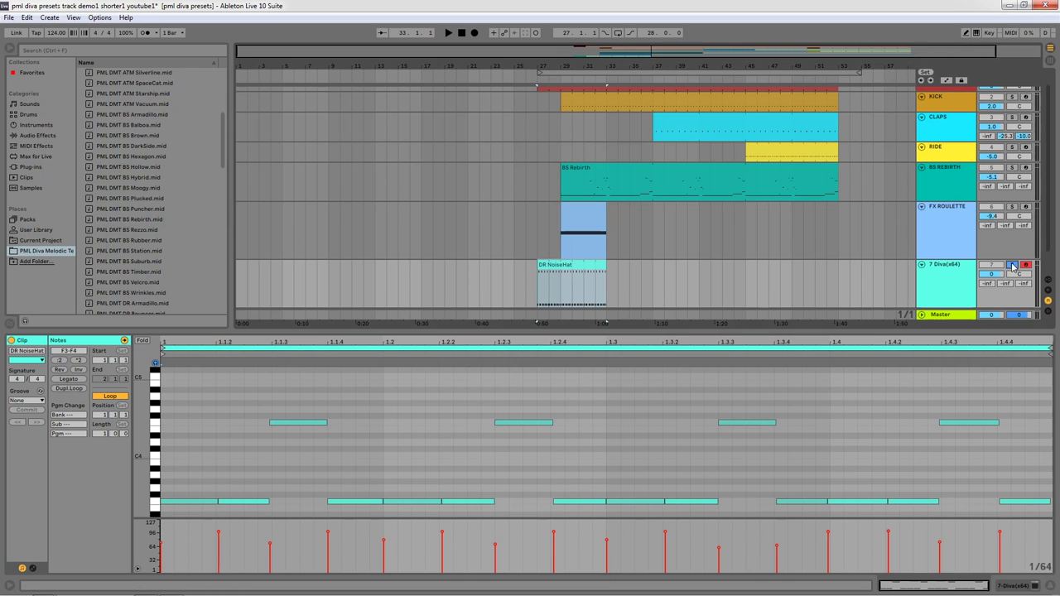
{"action": "left_click", "coordinate": [545, 271]}
{"action": "key", "text": "space"}
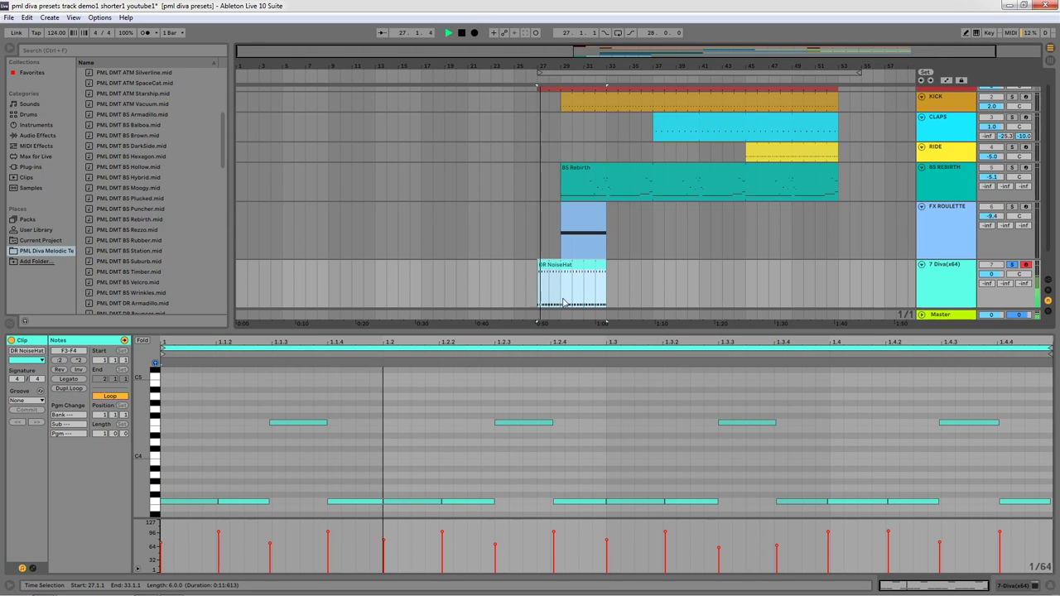
{"action": "left_click_drag", "start_coordinate": [991, 273], "coordinate": [991, 290]}
{"action": "left_click", "coordinate": [687, 285]}
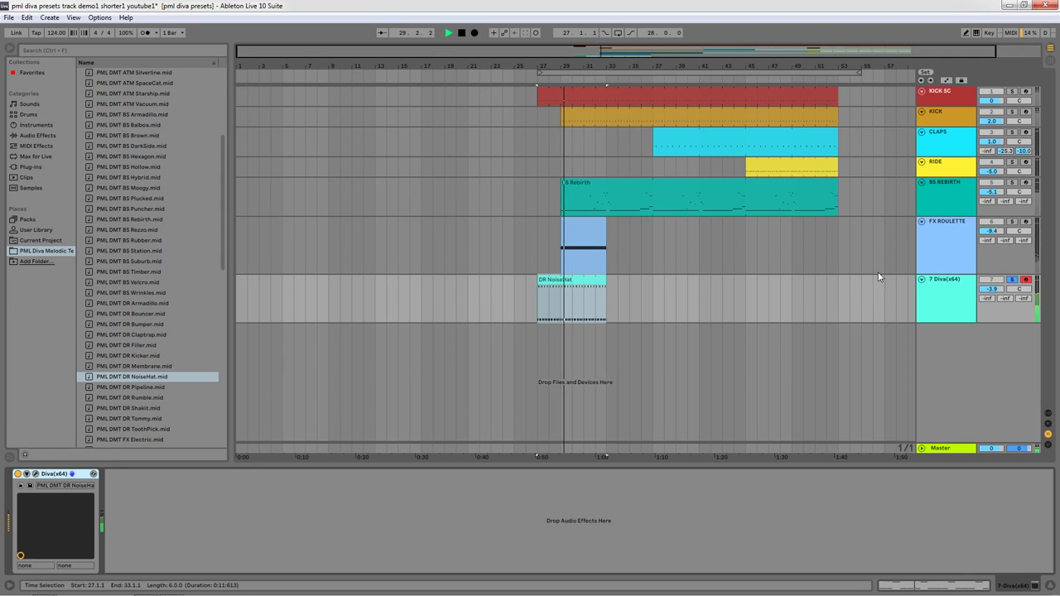
Step: Close the Diva window, rename track 7 to DR NOISEHAT, and select its DR NoiseHat clip
{"action": "left_click", "coordinate": [34, 474]}
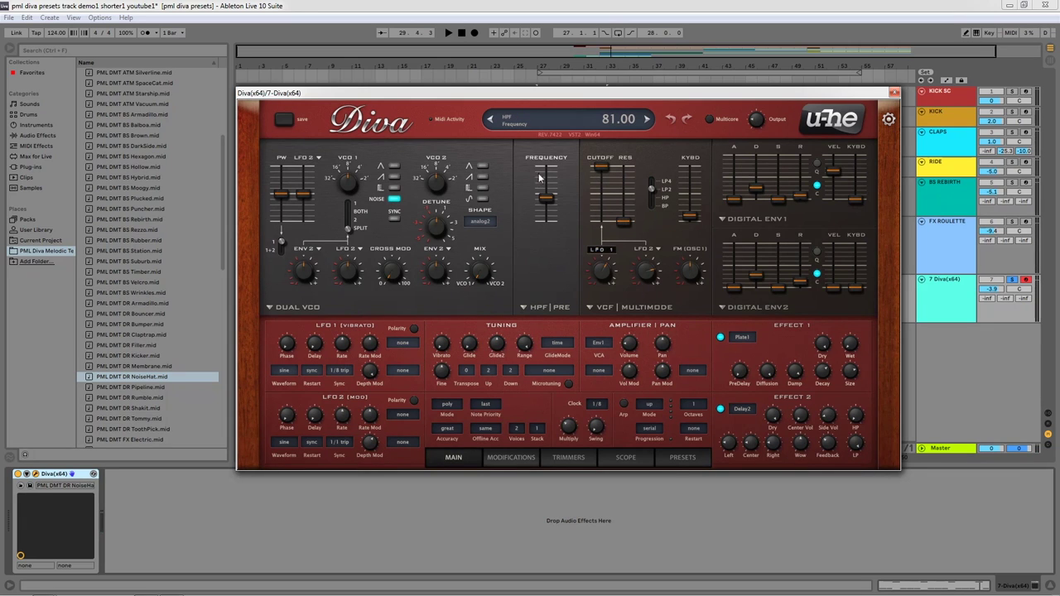
{"action": "left_click", "coordinate": [893, 94]}
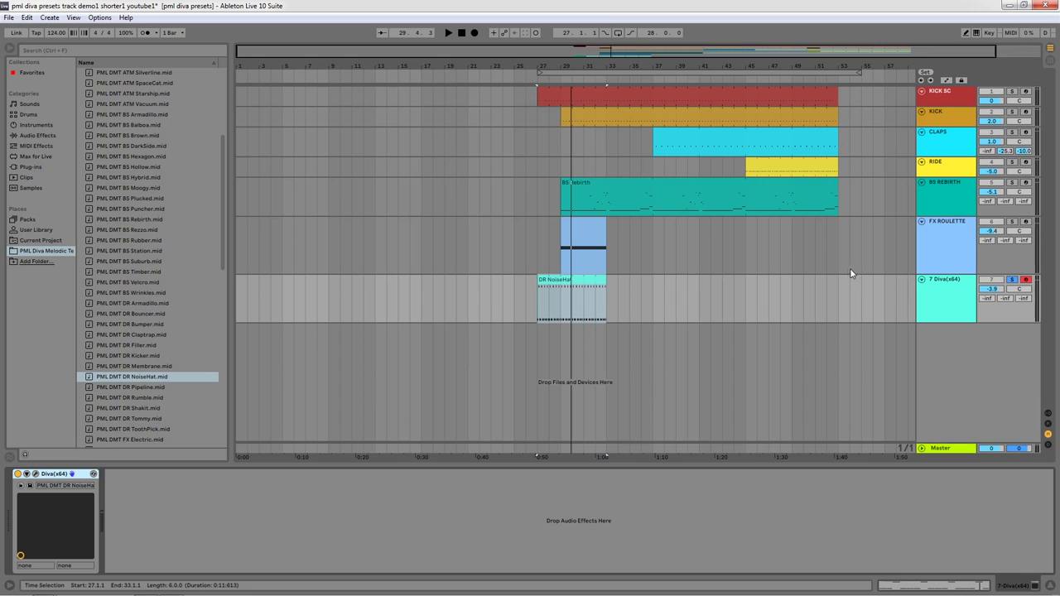
{"action": "left_click", "coordinate": [955, 283]}
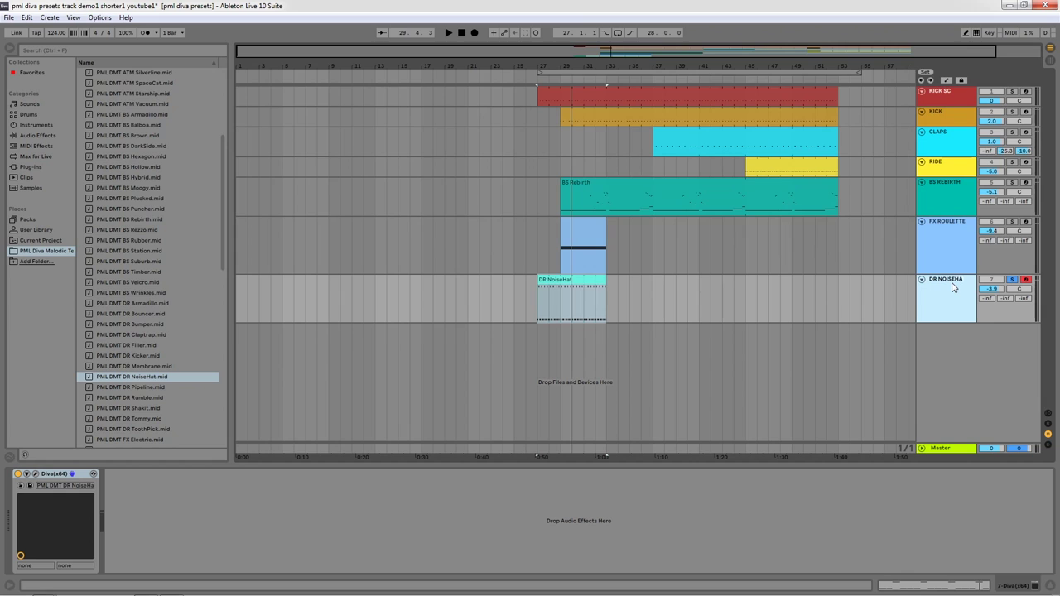
{"action": "key", "text": "Return"}
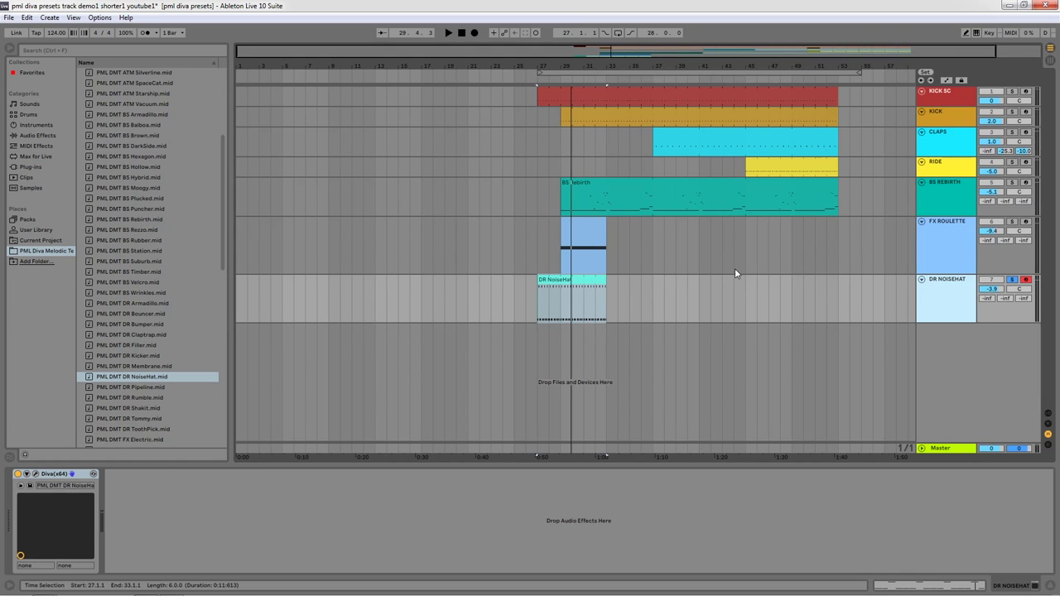
{"action": "left_click", "coordinate": [538, 306]}
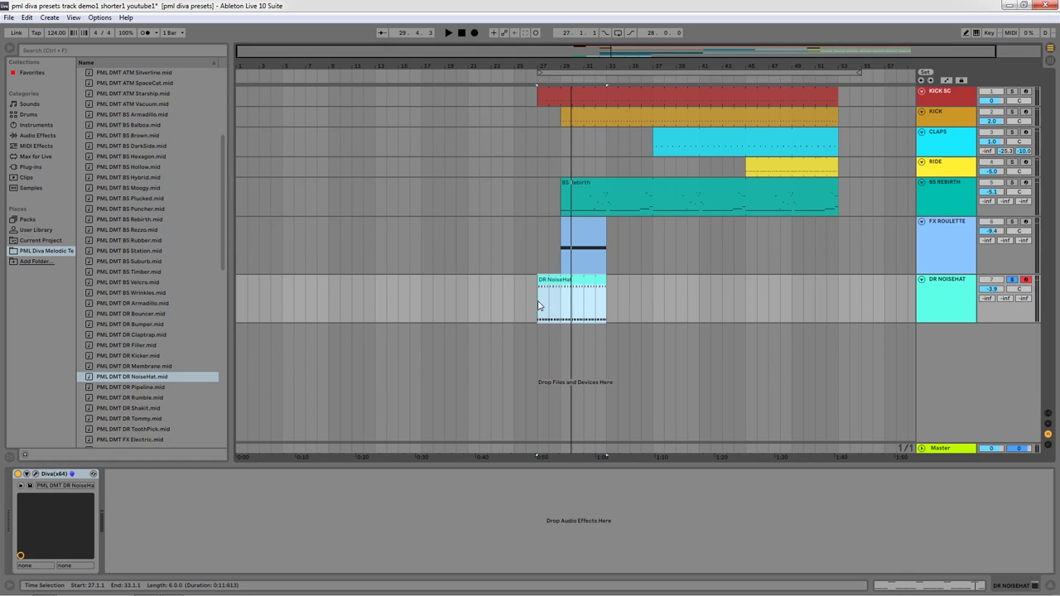
Step: Open DR NOISEHAT's Diva window, shift it aside, and select the DR NoiseHat clip
{"action": "left_click", "coordinate": [949, 281]}
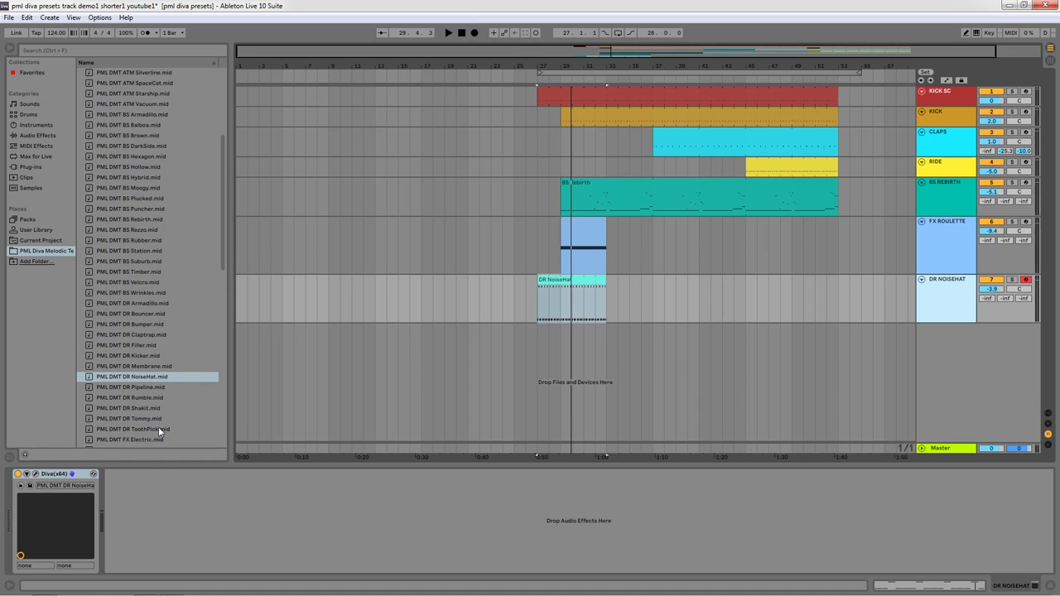
{"action": "left_click", "coordinate": [37, 474]}
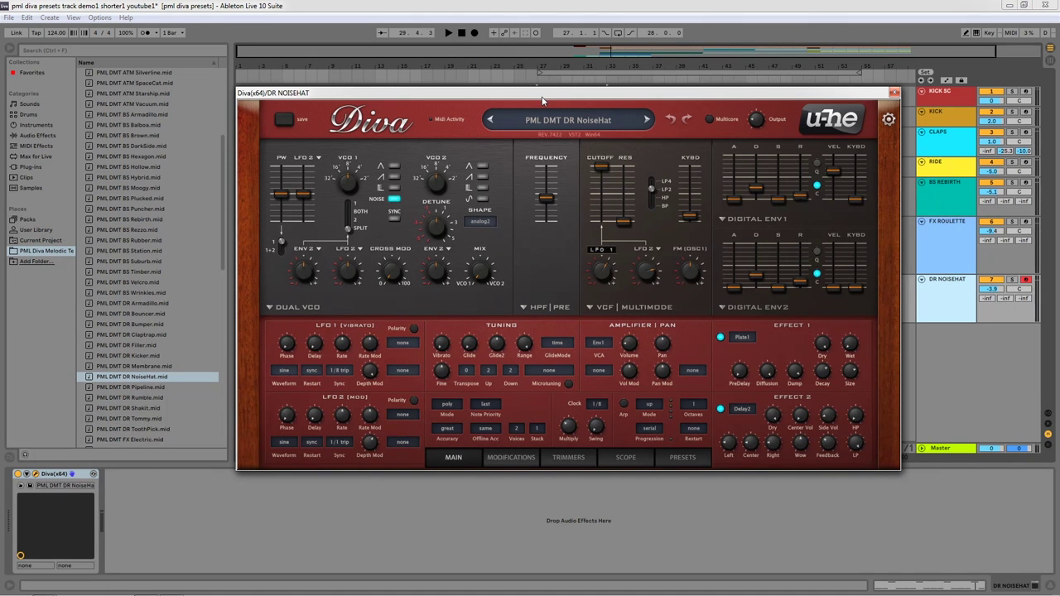
{"action": "left_click_drag", "start_coordinate": [531, 94], "coordinate": [521, 147]}
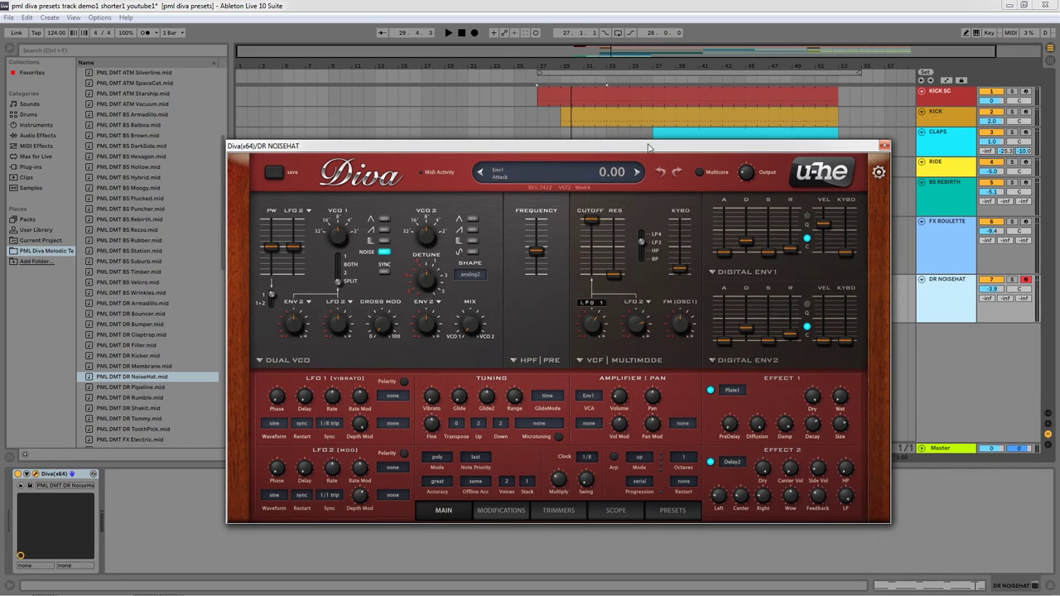
{"action": "left_click_drag", "start_coordinate": [649, 148], "coordinate": [661, 328]}
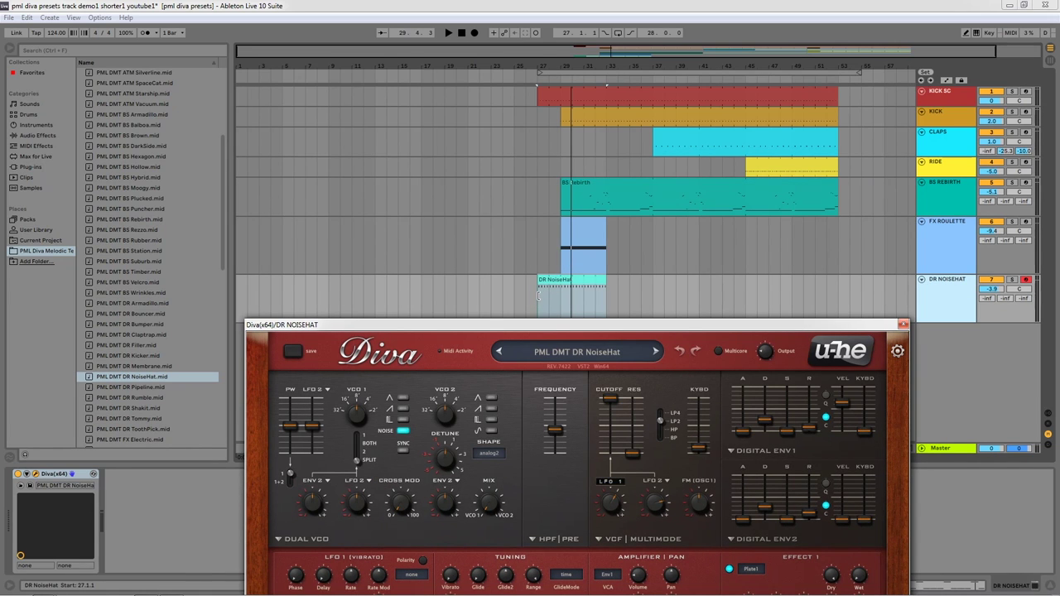
{"action": "left_click", "coordinate": [538, 296]}
{"action": "left_click", "coordinate": [535, 300]}
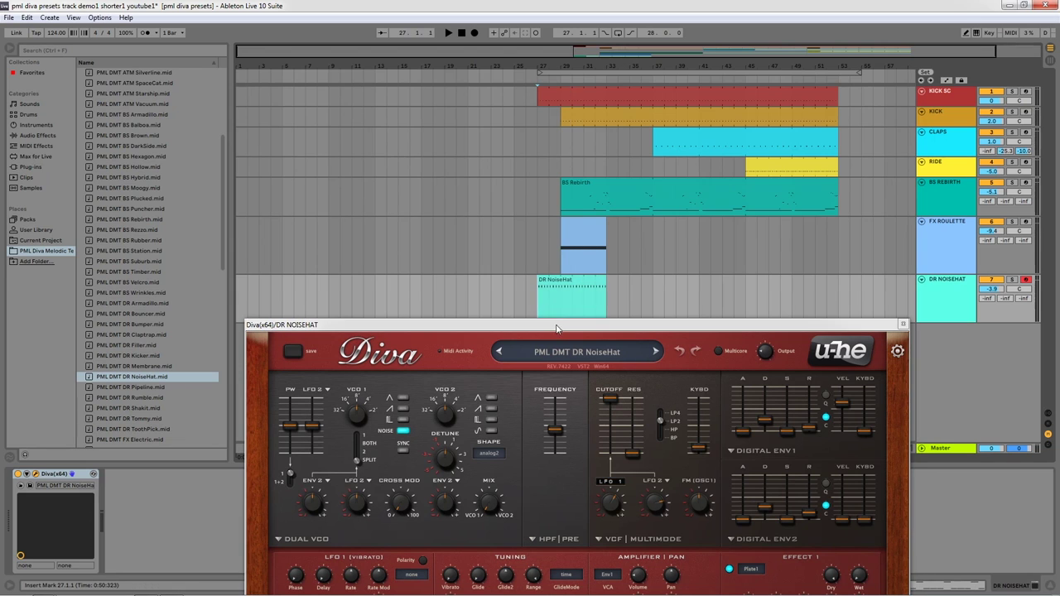
{"action": "left_click", "coordinate": [558, 329]}
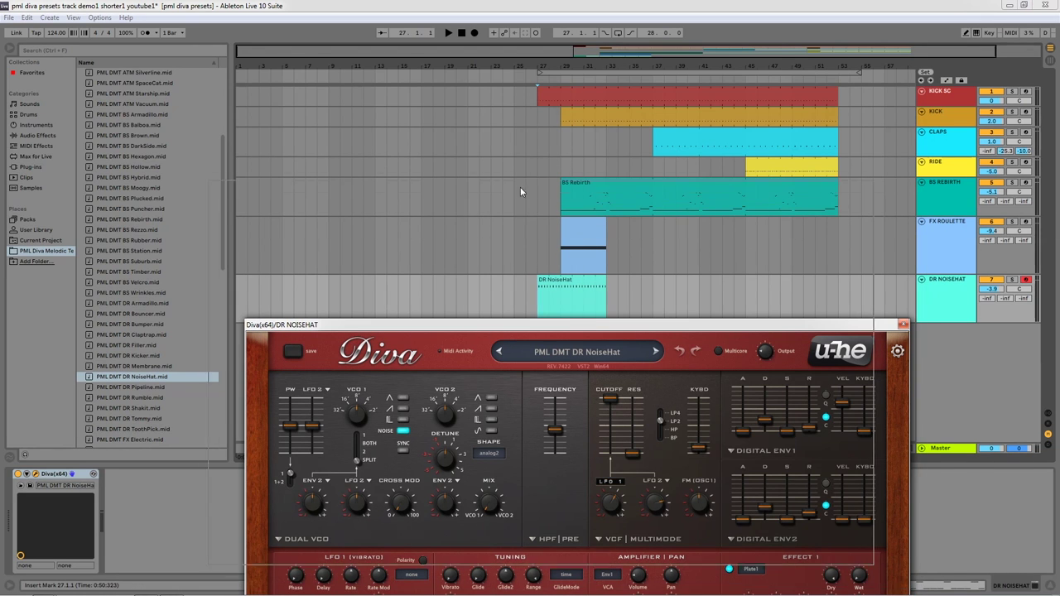
Step: While the clip plays, set Diva's Env2 Decay near 23 and Env1 Decay to 19
{"action": "left_click_drag", "start_coordinate": [513, 180], "coordinate": [511, 177]}
{"action": "mouse_move", "coordinate": [719, 369]}
{"action": "left_mouse_down"}
{"action": "mouse_move", "coordinate": [719, 359]}
{"action": "mouse_move", "coordinate": [720, 378]}
{"action": "mouse_move", "coordinate": [723, 362]}
{"action": "left_mouse_up"}
{"action": "key", "text": "space"}
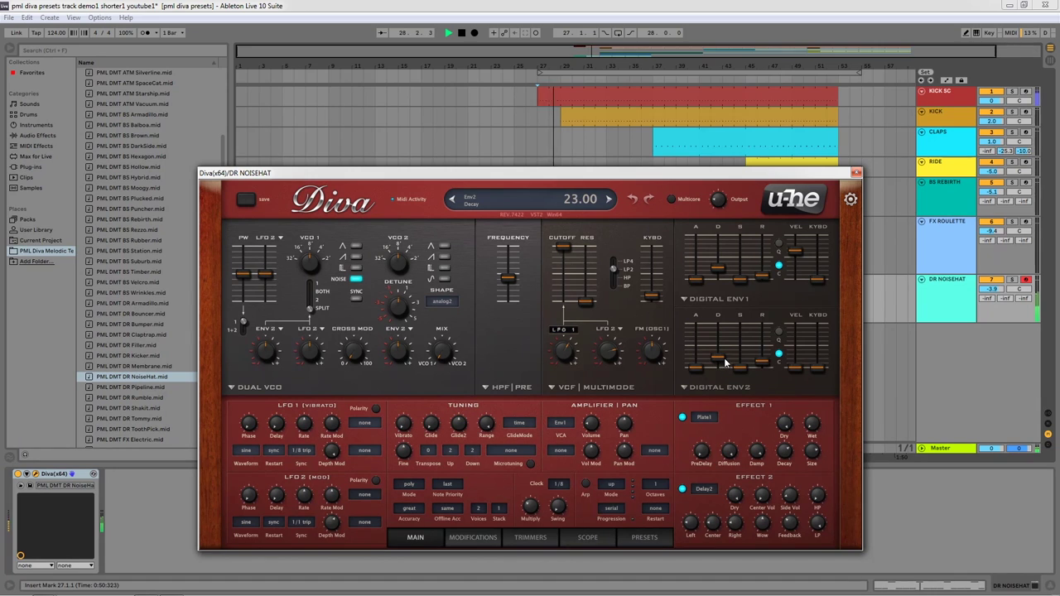
{"action": "key", "text": "space"}
{"action": "mouse_move", "coordinate": [722, 276]}
{"action": "left_mouse_down"}
{"action": "mouse_move", "coordinate": [717, 285]}
{"action": "mouse_move", "coordinate": [719, 258]}
{"action": "mouse_move", "coordinate": [725, 279]}
{"action": "mouse_move", "coordinate": [729, 270]}
{"action": "mouse_move", "coordinate": [716, 275]}
{"action": "left_mouse_up"}
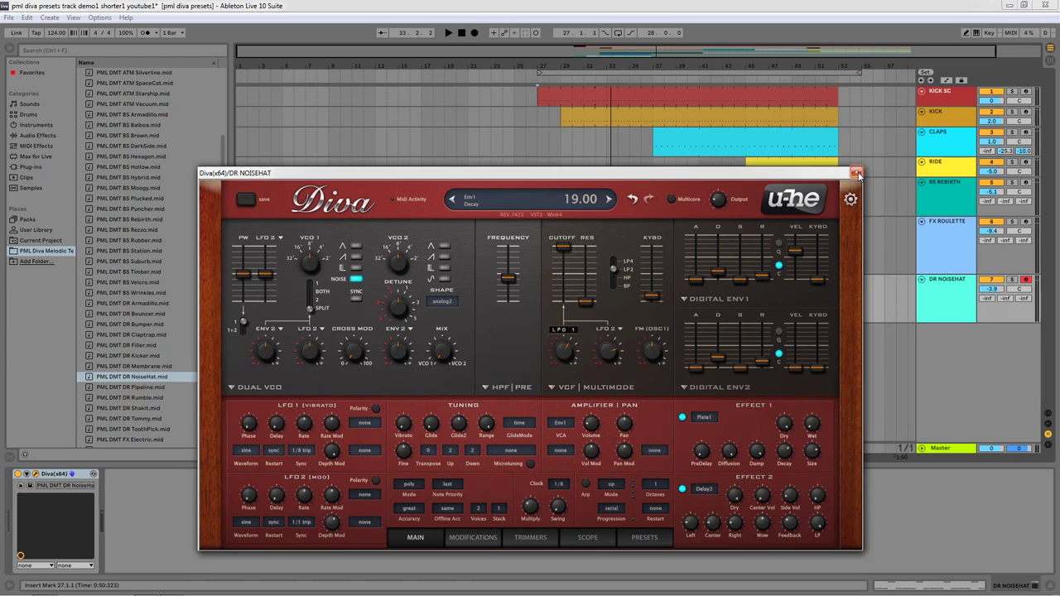
{"action": "left_click", "coordinate": [857, 175]}
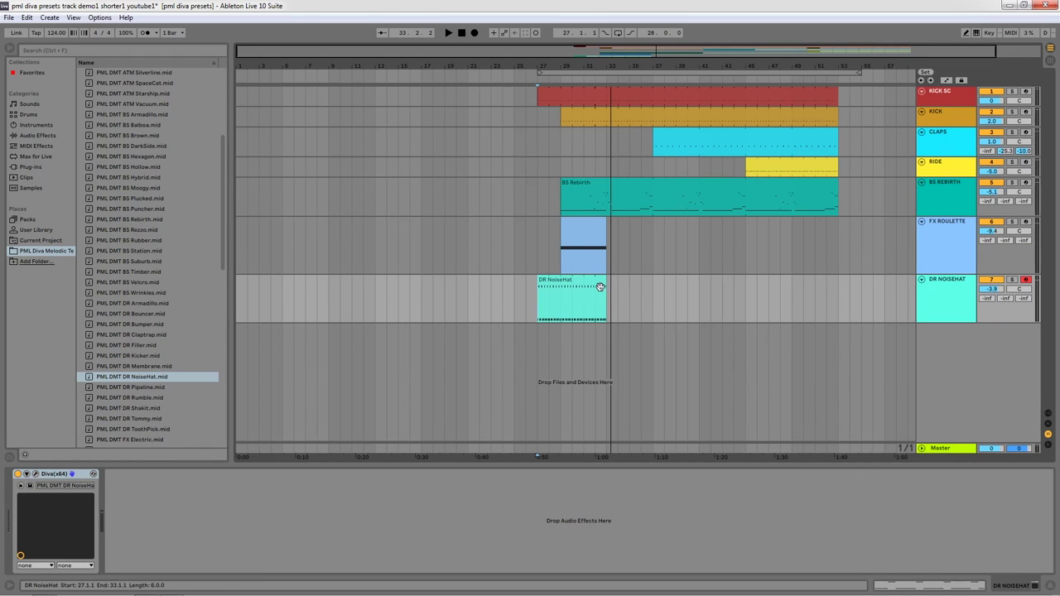
Step: Shorten the DR NoiseHat clip to end at bar 29 and reopen its Diva window
{"action": "left_click_drag", "start_coordinate": [605, 280], "coordinate": [561, 281]}
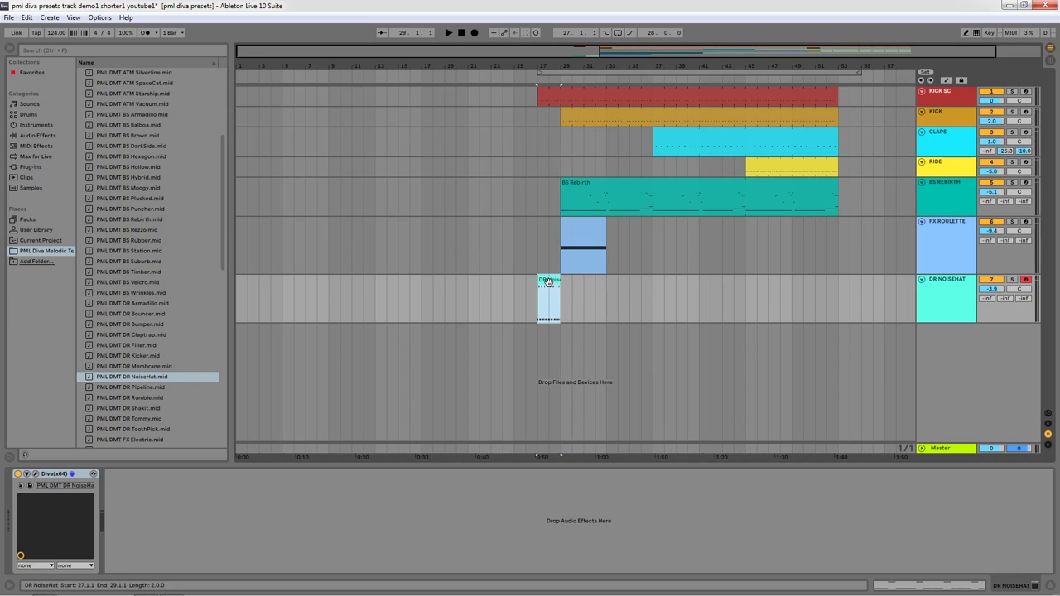
{"action": "left_click", "coordinate": [538, 304]}
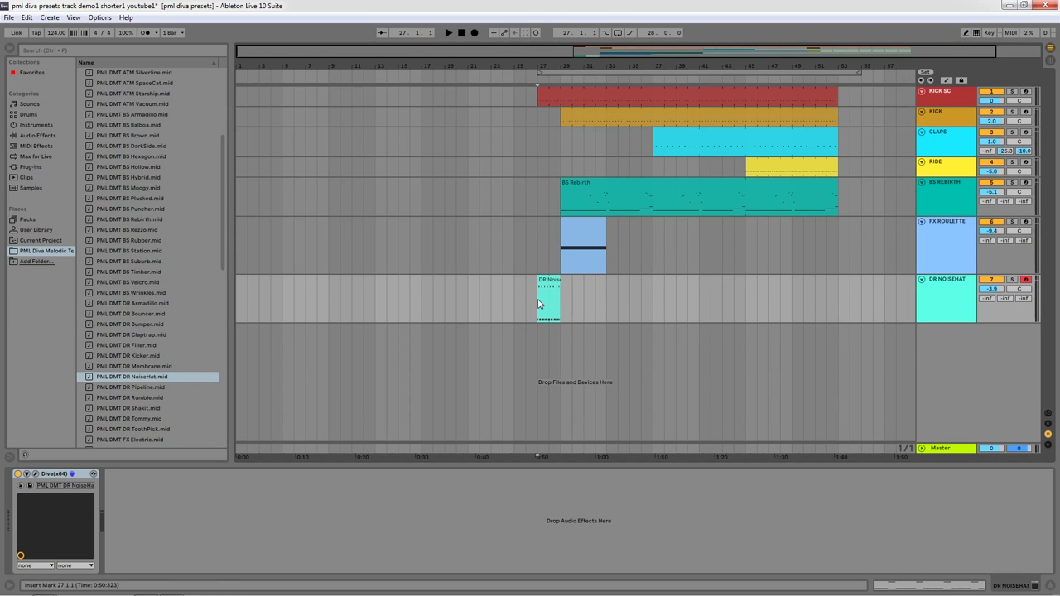
{"action": "left_click", "coordinate": [37, 474]}
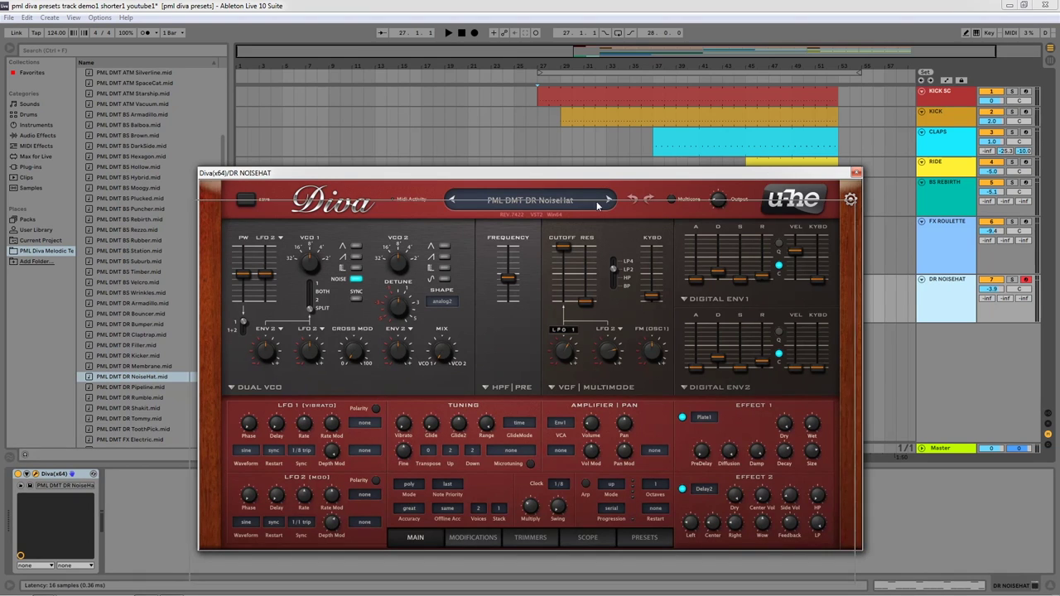
{"action": "left_click_drag", "start_coordinate": [605, 172], "coordinate": [576, 243]}
{"action": "mouse_move", "coordinate": [639, 328]}
Step: Play the hat while lengthening Diva's Env1 Decay to 29
{"action": "key", "text": "space"}
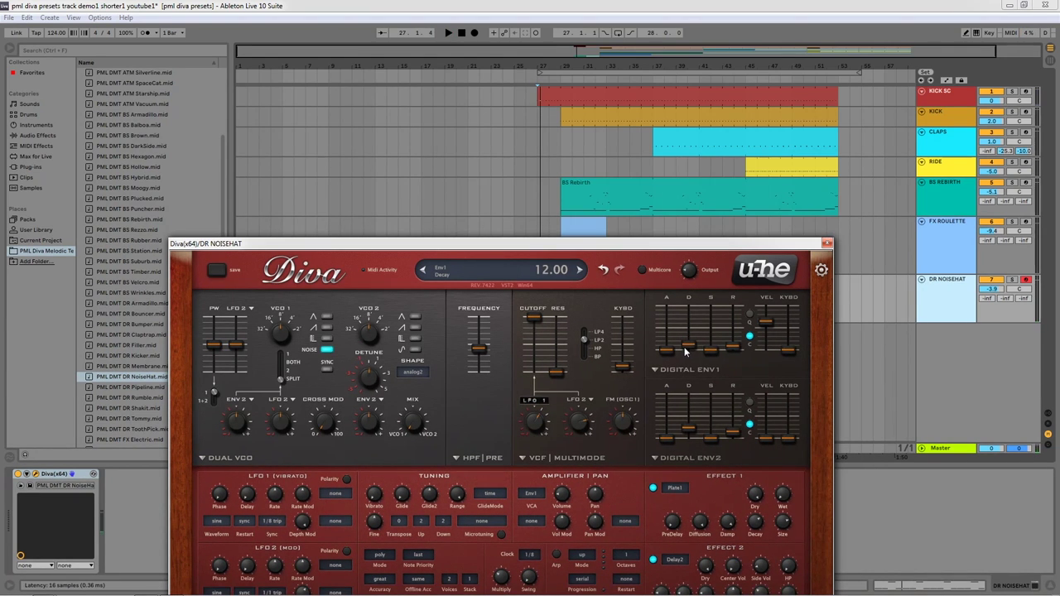
{"action": "mouse_move", "coordinate": [685, 351]}
{"action": "left_mouse_down"}
{"action": "mouse_move", "coordinate": [693, 332]}
{"action": "mouse_move", "coordinate": [690, 345]}
{"action": "left_mouse_up"}
{"action": "key", "text": "space"}
{"action": "left_click_drag", "start_coordinate": [521, 243], "coordinate": [545, 329]}
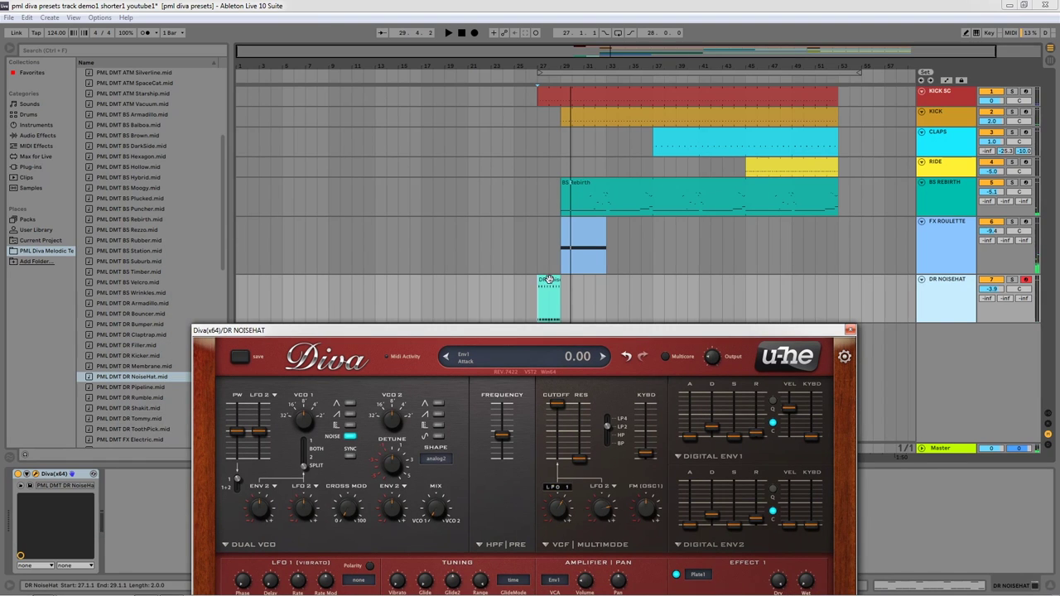
{"action": "key", "text": "space"}
{"action": "mouse_move", "coordinate": [713, 429]}
{"action": "left_mouse_down"}
{"action": "mouse_move", "coordinate": [720, 437]}
{"action": "mouse_move", "coordinate": [714, 414]}
{"action": "left_mouse_up"}
Step: Turn on Automation Mode and lower DR NOISEHAT's Env1 Decay while it plays
{"action": "left_click", "coordinate": [850, 330]}
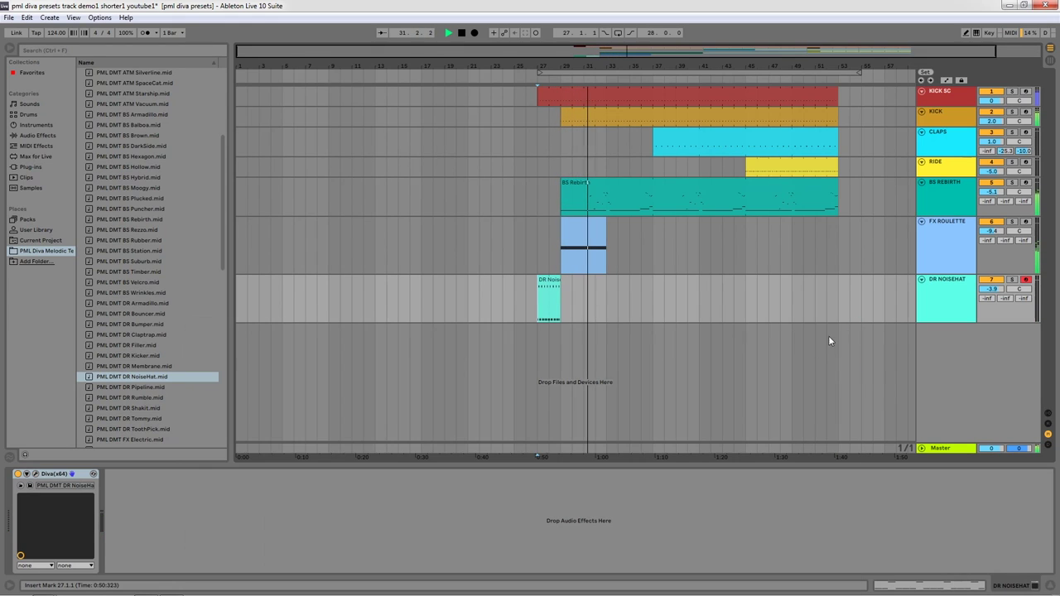
{"action": "key", "text": "a"}
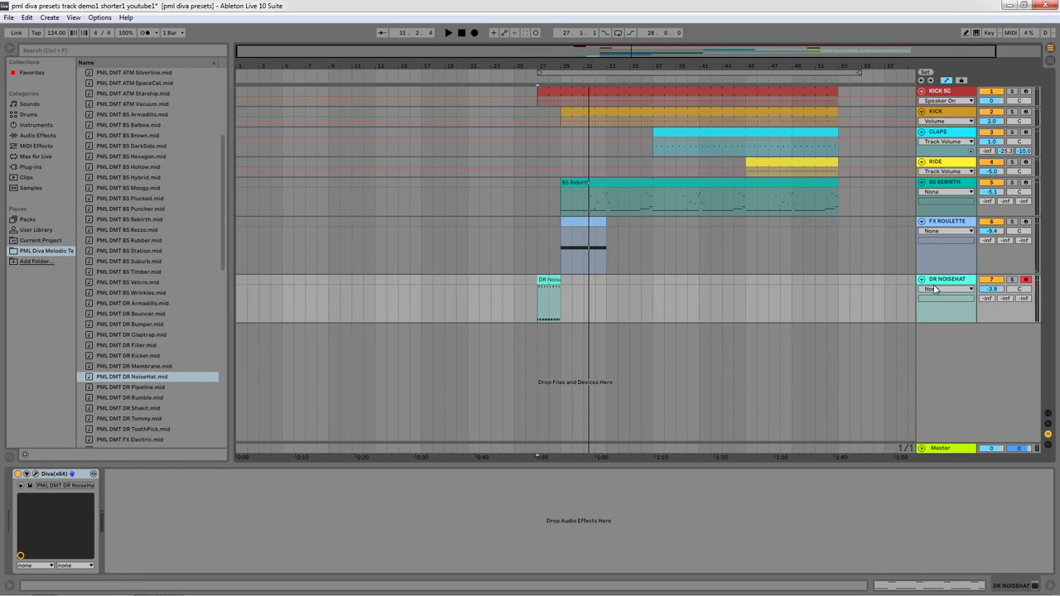
{"action": "left_click", "coordinate": [36, 474]}
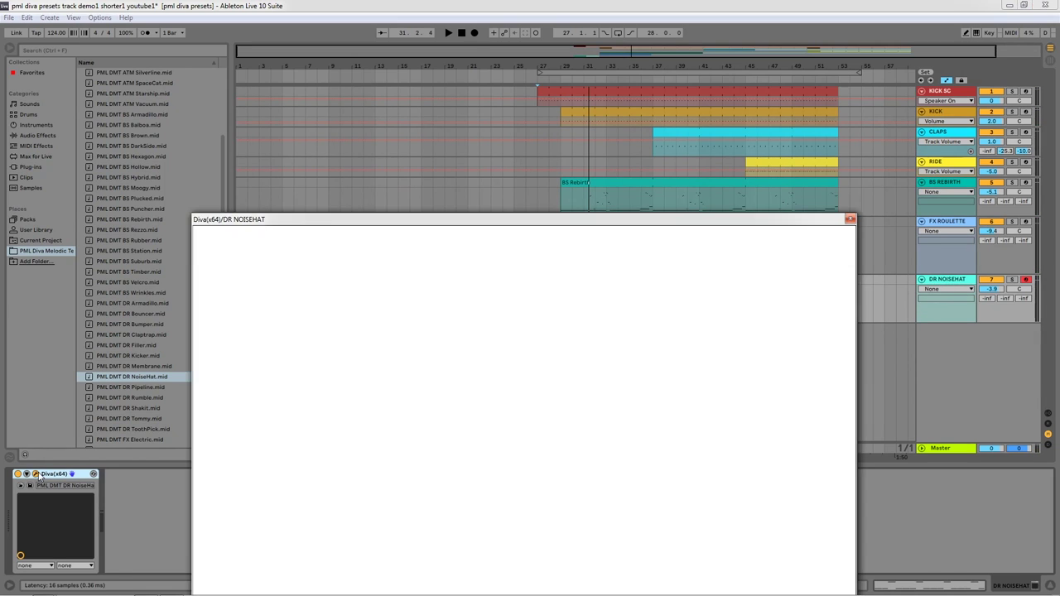
{"action": "key", "text": "space"}
{"action": "mouse_move", "coordinate": [716, 317]}
{"action": "left_mouse_down"}
{"action": "mouse_move", "coordinate": [701, 328]}
{"action": "mouse_move", "coordinate": [708, 308]}
{"action": "mouse_move", "coordinate": [707, 322]}
{"action": "left_mouse_up"}
{"action": "key", "text": "space"}
{"action": "left_click", "coordinate": [850, 219]}
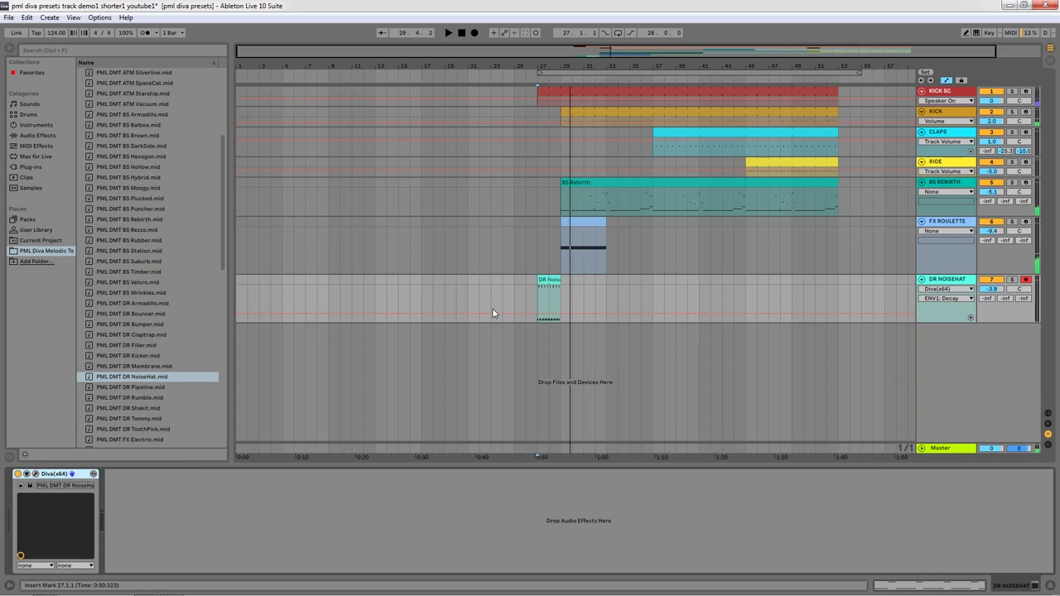
Step: Draw an ENV1 Decay ramp that rises from zero after bar 27
{"action": "left_click", "coordinate": [538, 319]}
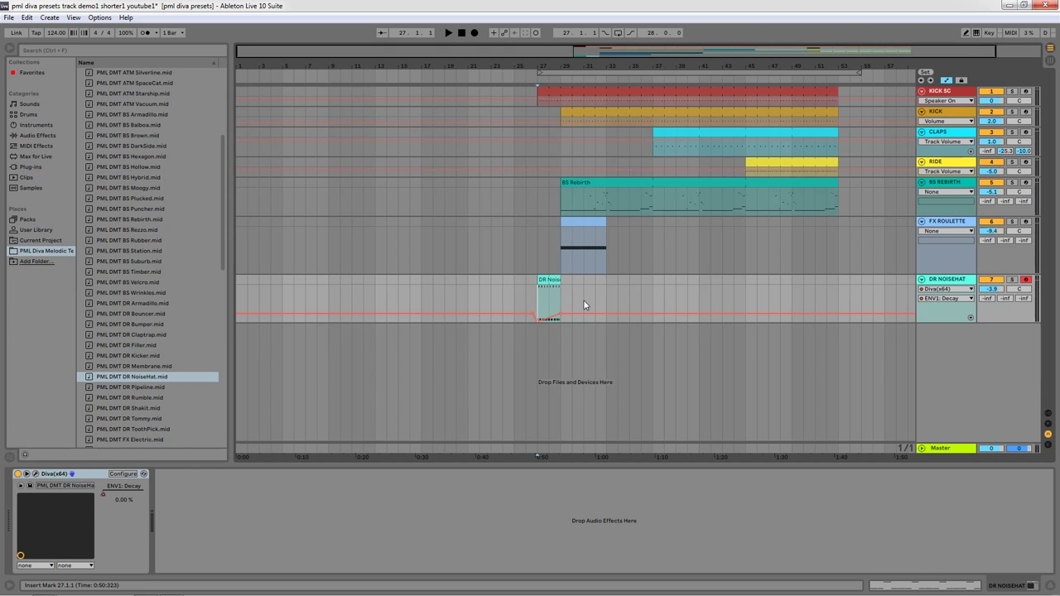
{"action": "key", "text": "space"}
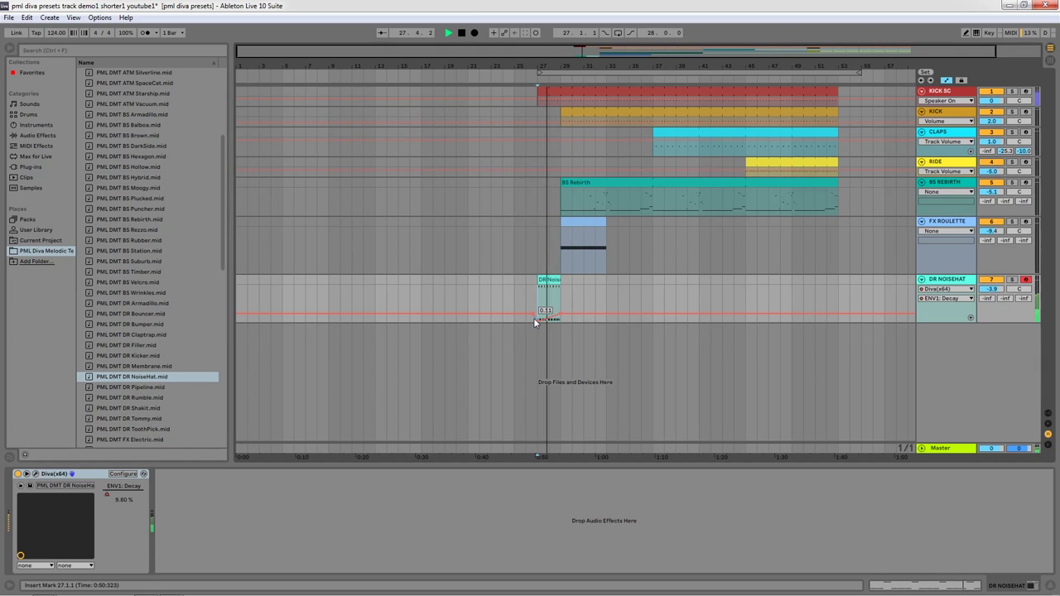
{"action": "left_click_drag", "start_coordinate": [533, 318], "coordinate": [559, 302]}
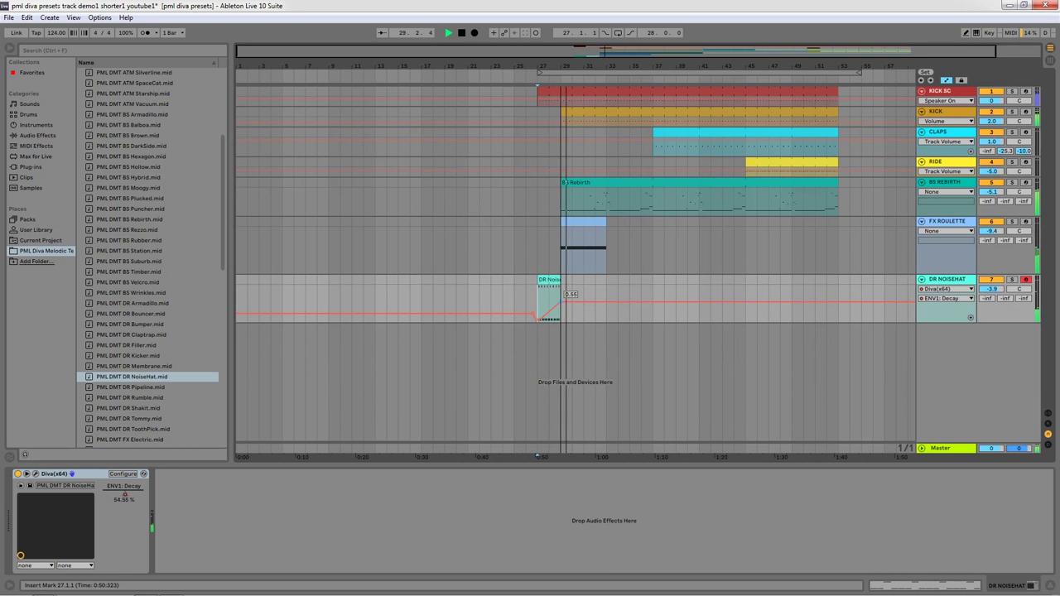
{"action": "key", "text": "space"}
Step: Pull the Track Volume automation down to -inf dB at the clip start for a fade-in
{"action": "left_click", "coordinate": [991, 289]}
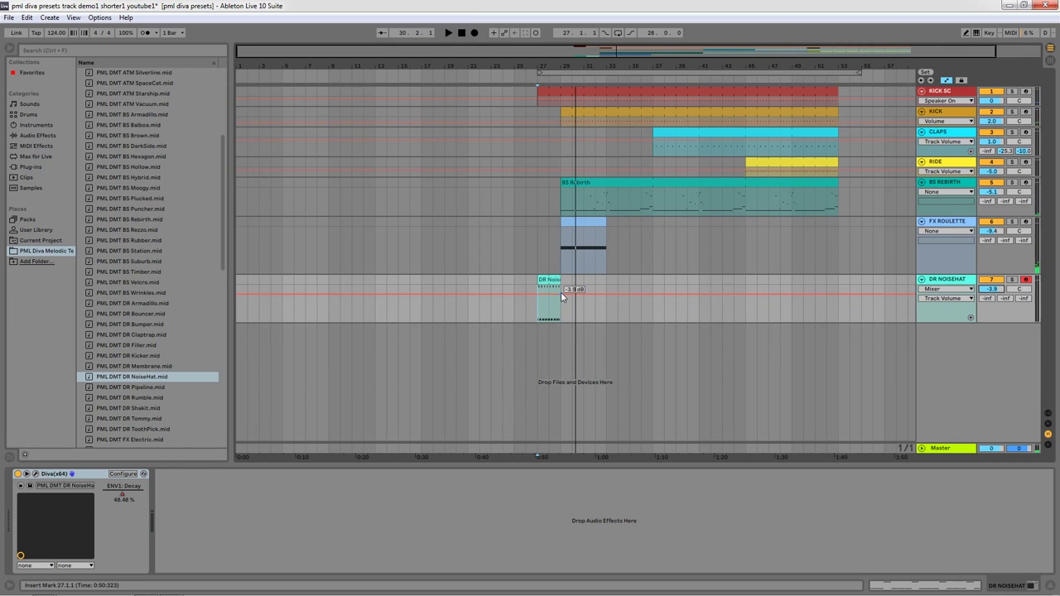
{"action": "left_click_drag", "start_coordinate": [530, 299], "coordinate": [537, 319]}
{"action": "key", "text": "space"}
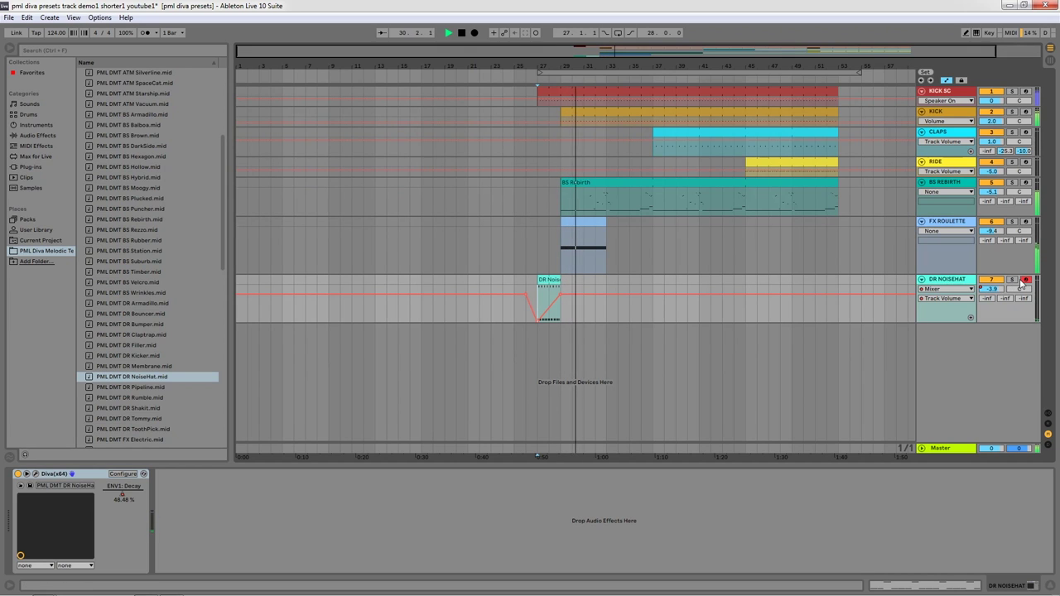
Step: Extend the DR NoiseHat clip to bar 53 and lower the volume automation to -21 dB
{"action": "key", "text": "minus"}
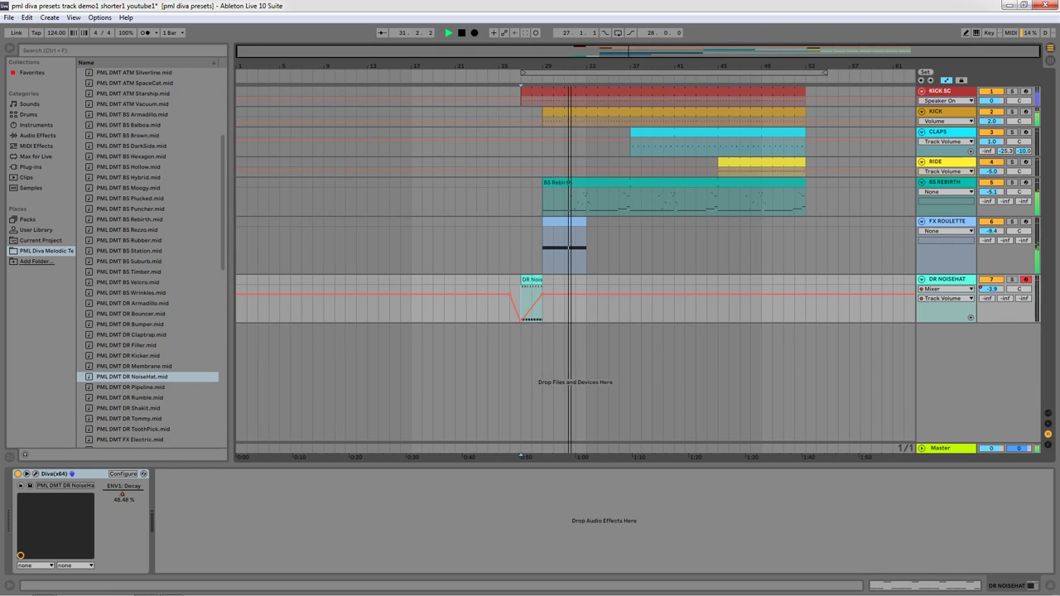
{"action": "key", "text": "space"}
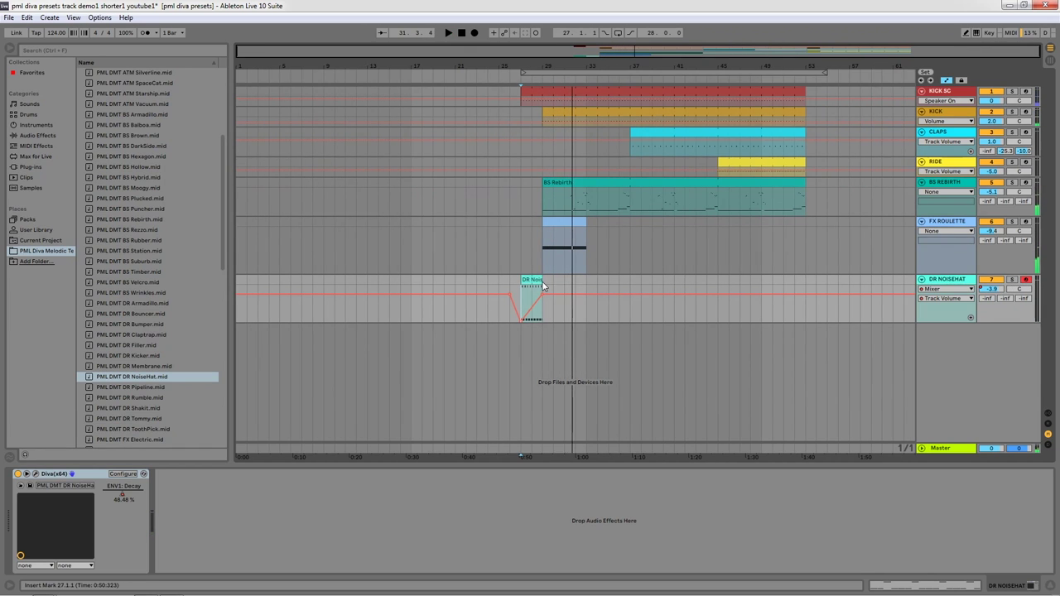
{"action": "left_click_drag", "start_coordinate": [542, 286], "coordinate": [805, 285]}
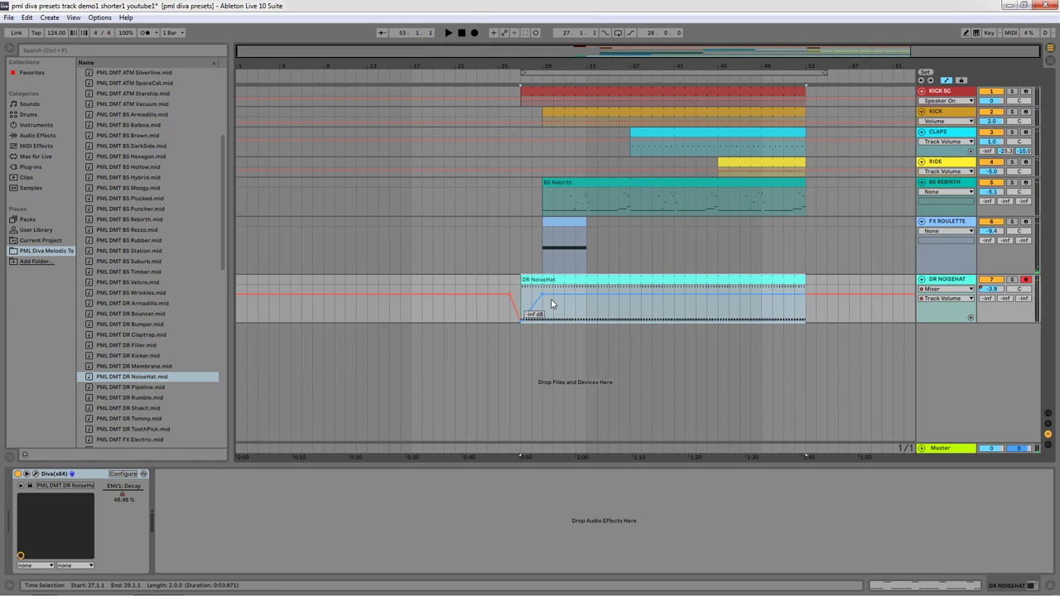
{"action": "key", "text": "space"}
{"action": "mouse_move", "coordinate": [542, 298]}
{"action": "left_mouse_down"}
{"action": "mouse_move", "coordinate": [541, 308]}
{"action": "mouse_move", "coordinate": [541, 294]}
{"action": "left_mouse_up"}
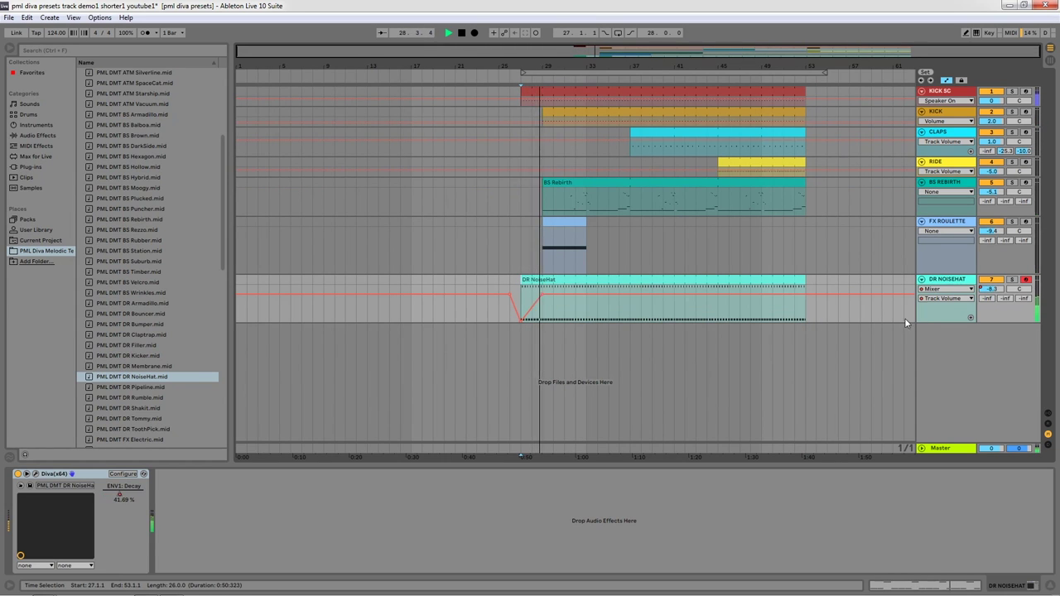
Step: Show the ENV1: Decay automation, undo a decay edit, and shorten the clip back to bar 29
{"action": "left_click", "coordinate": [948, 304]}
{"action": "left_click", "coordinate": [943, 297]}
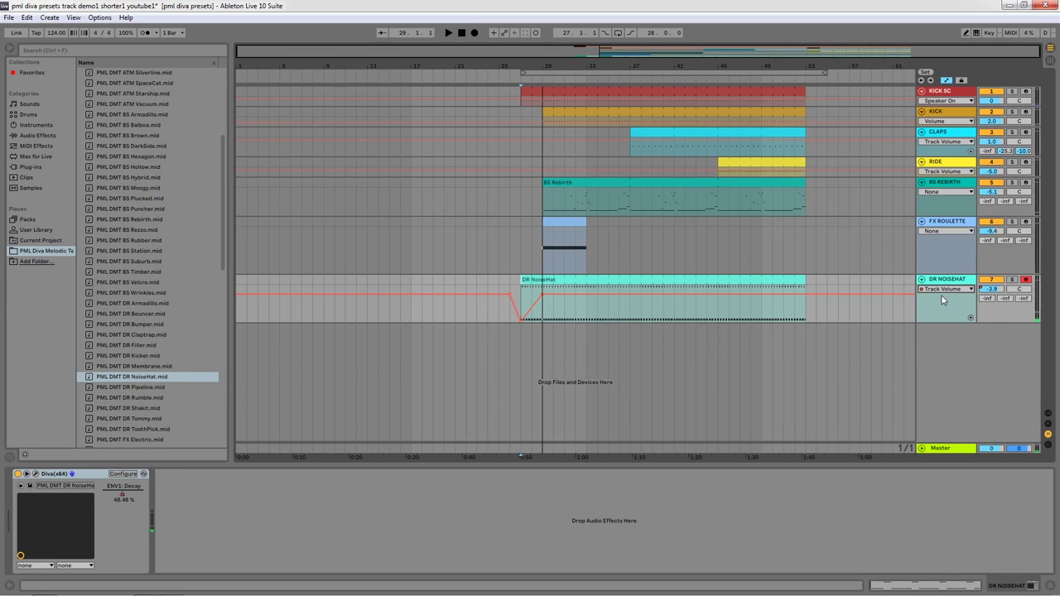
{"action": "left_click", "coordinate": [944, 289]}
{"action": "left_click", "coordinate": [958, 309]}
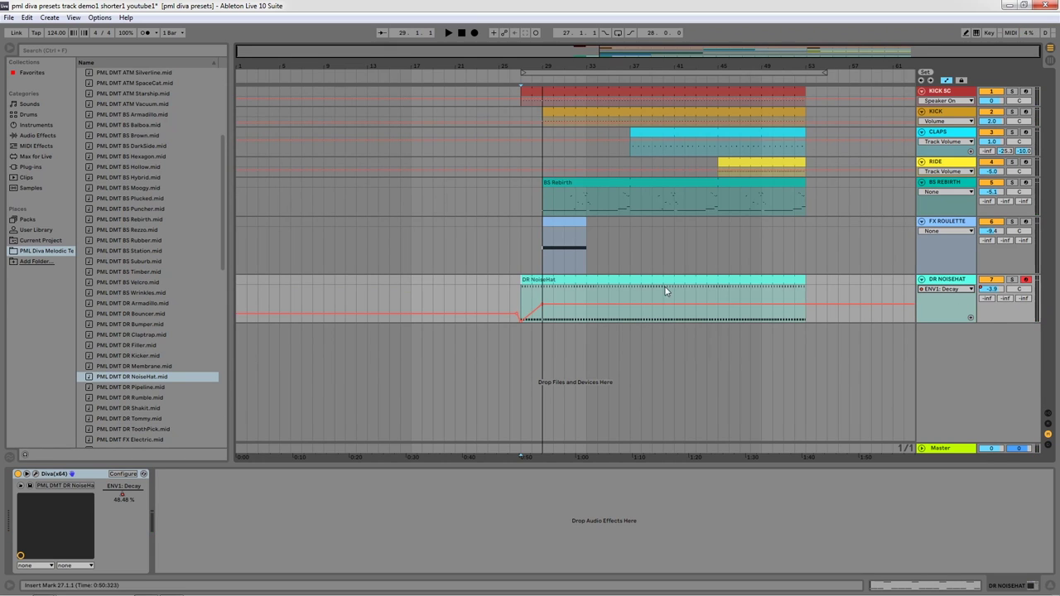
{"action": "left_click_drag", "start_coordinate": [546, 304], "coordinate": [546, 315]}
{"action": "left_click", "coordinate": [534, 302]}
{"action": "key", "text": "space"}
{"action": "mouse_move", "coordinate": [542, 318]}
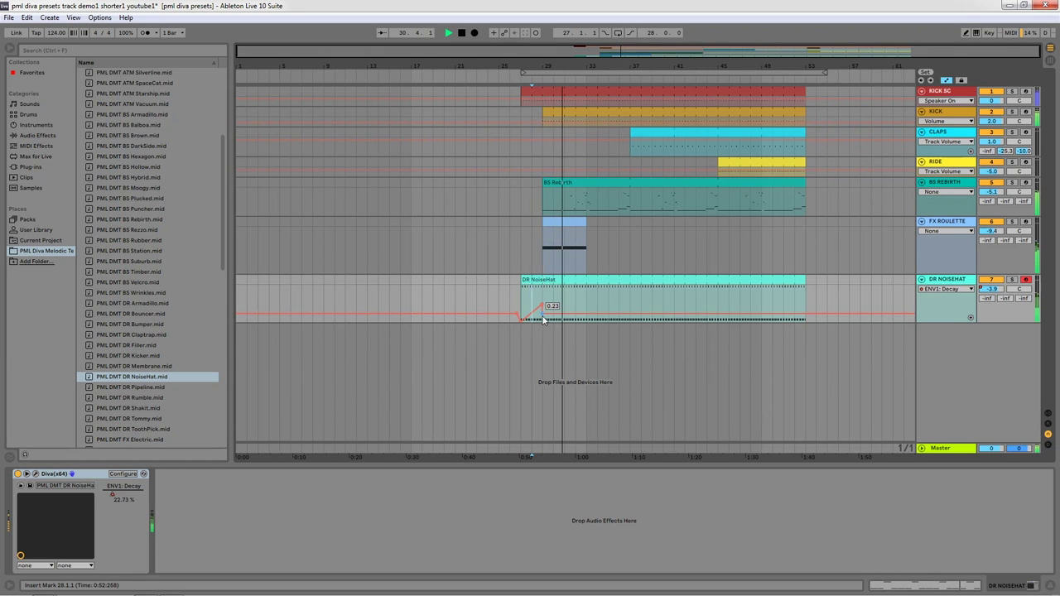
{"action": "key", "text": "ctrl+z"}
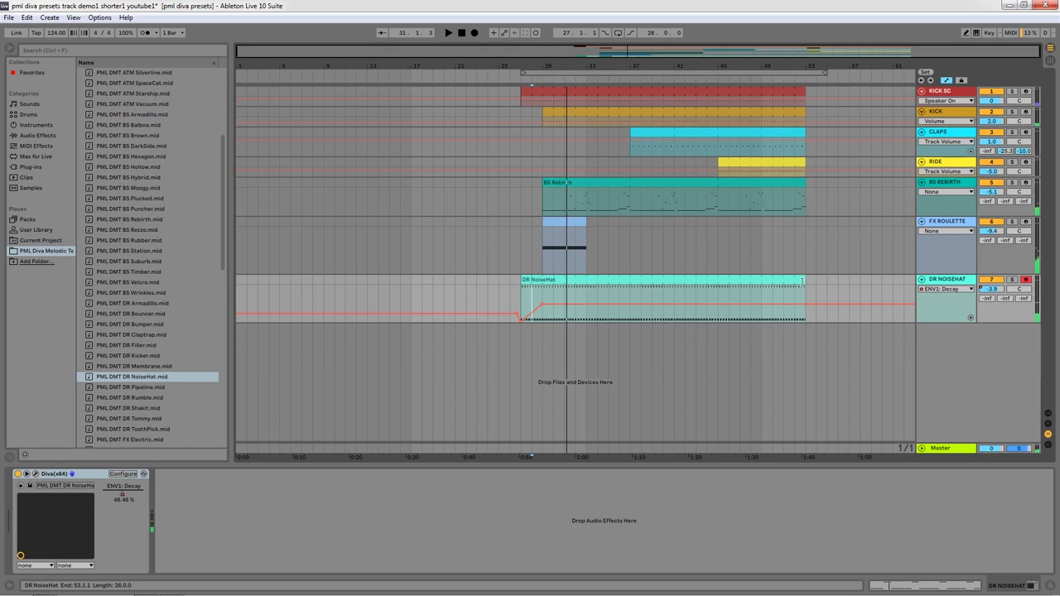
{"action": "left_click_drag", "start_coordinate": [802, 281], "coordinate": [542, 289]}
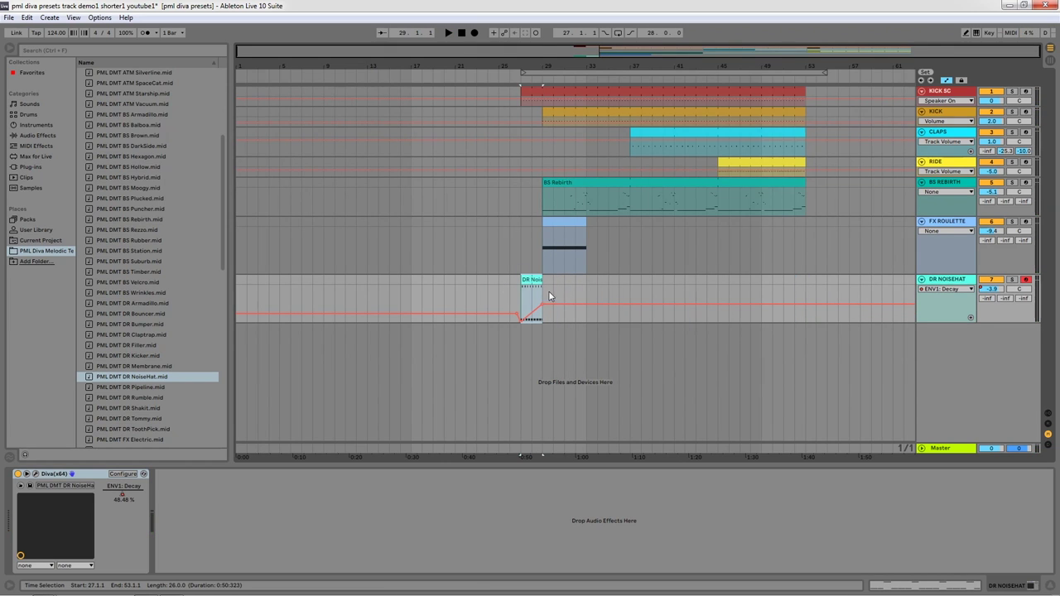
Step: Exit Automation Mode and reduce the FX ROULETTE and DR NOISEHAT track heights
{"action": "left_click", "coordinate": [523, 245]}
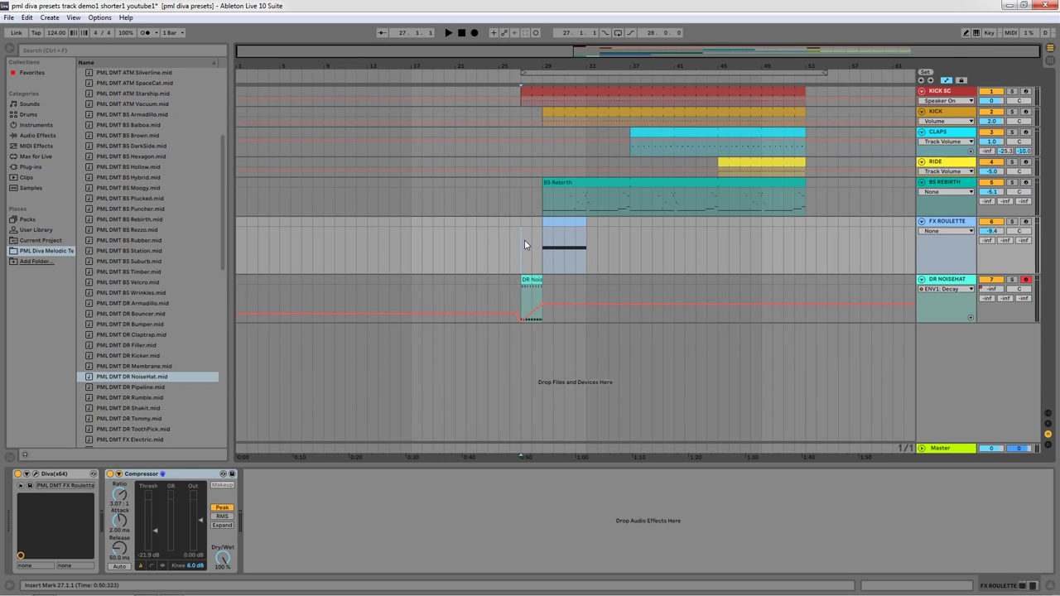
{"action": "left_click", "coordinate": [947, 282]}
{"action": "key", "text": "a"}
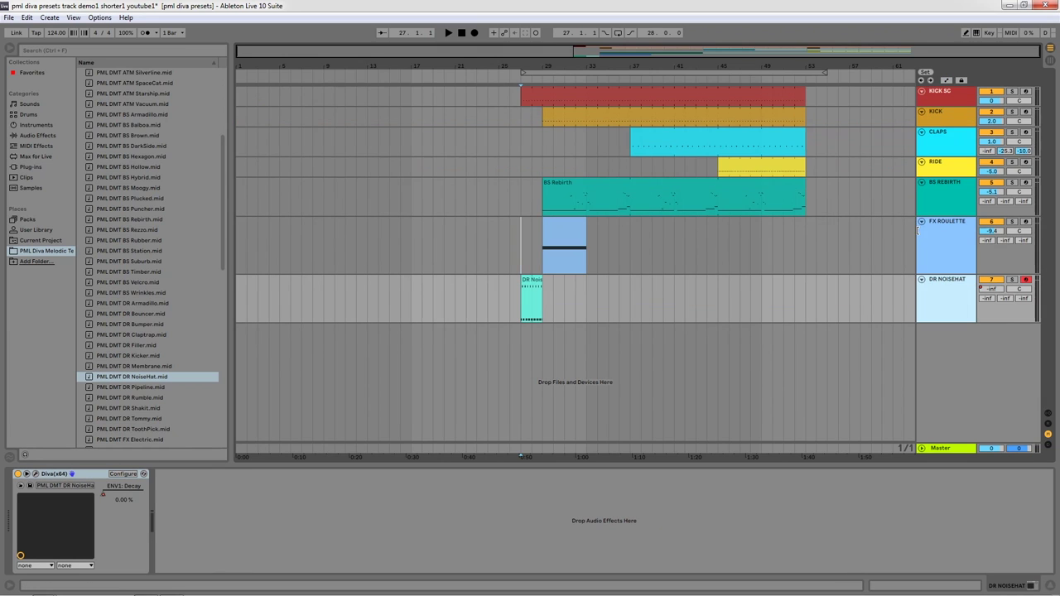
{"action": "left_click", "coordinate": [921, 221]}
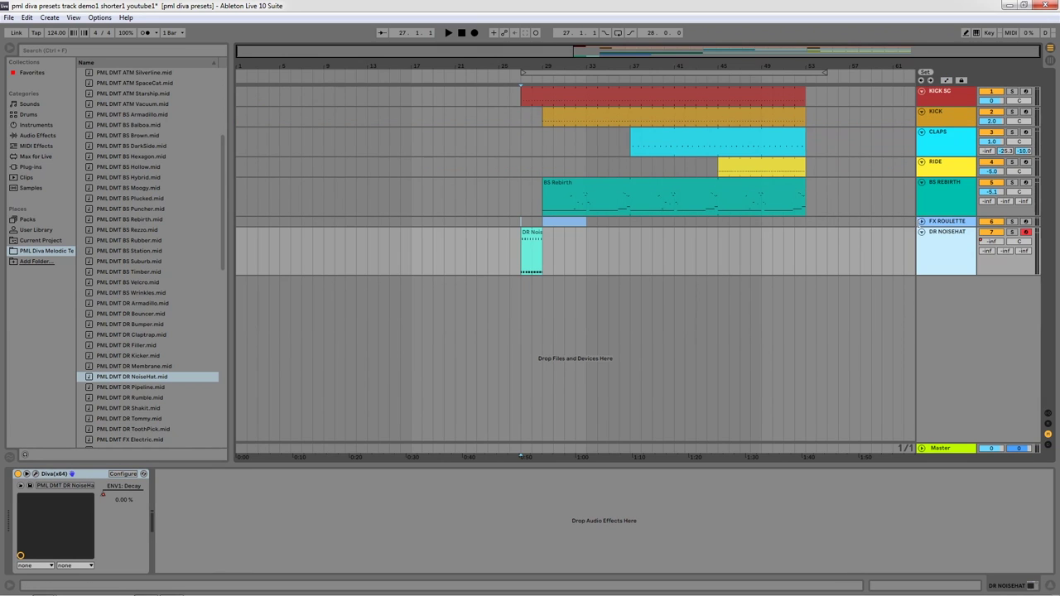
{"action": "left_click", "coordinate": [922, 222]}
{"action": "left_click_drag", "start_coordinate": [947, 272], "coordinate": [947, 244]}
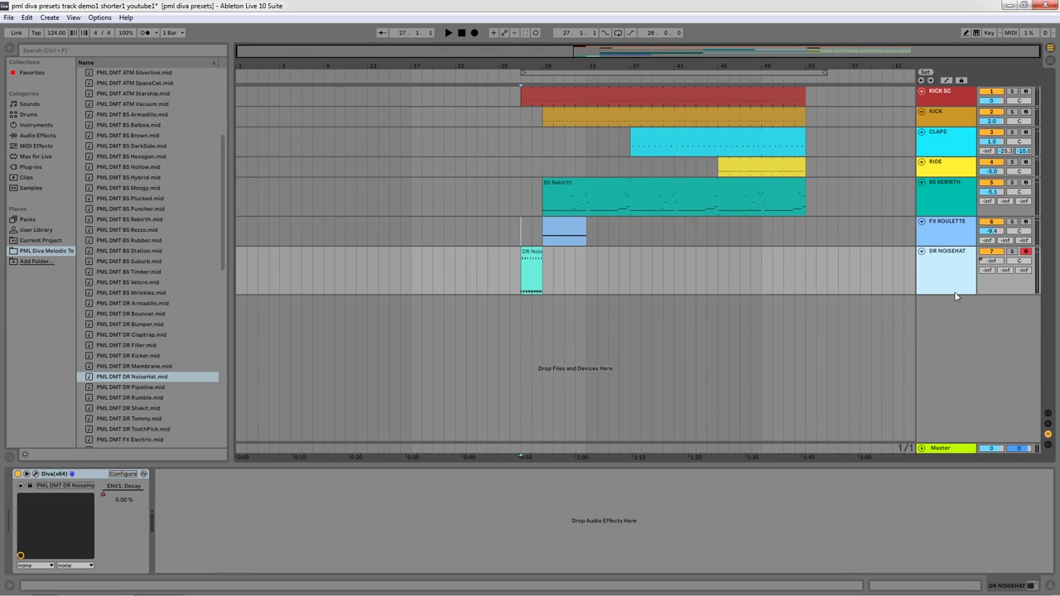
{"action": "left_click_drag", "start_coordinate": [954, 295], "coordinate": [953, 276]}
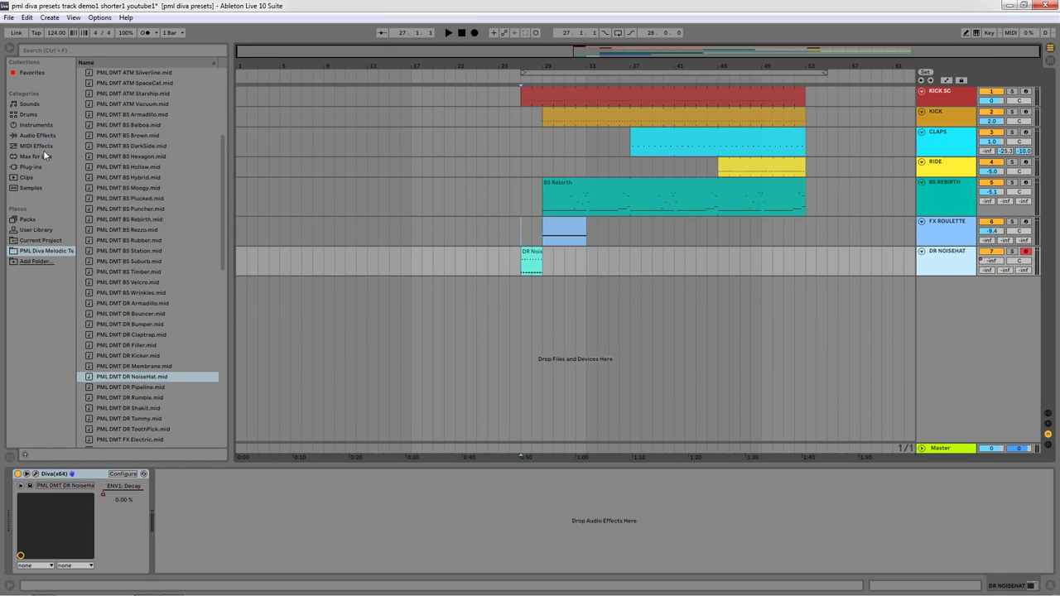
Step: Search the browser for 'diva' and drop Diva onto a new MIDI track
{"action": "left_click", "coordinate": [35, 126]}
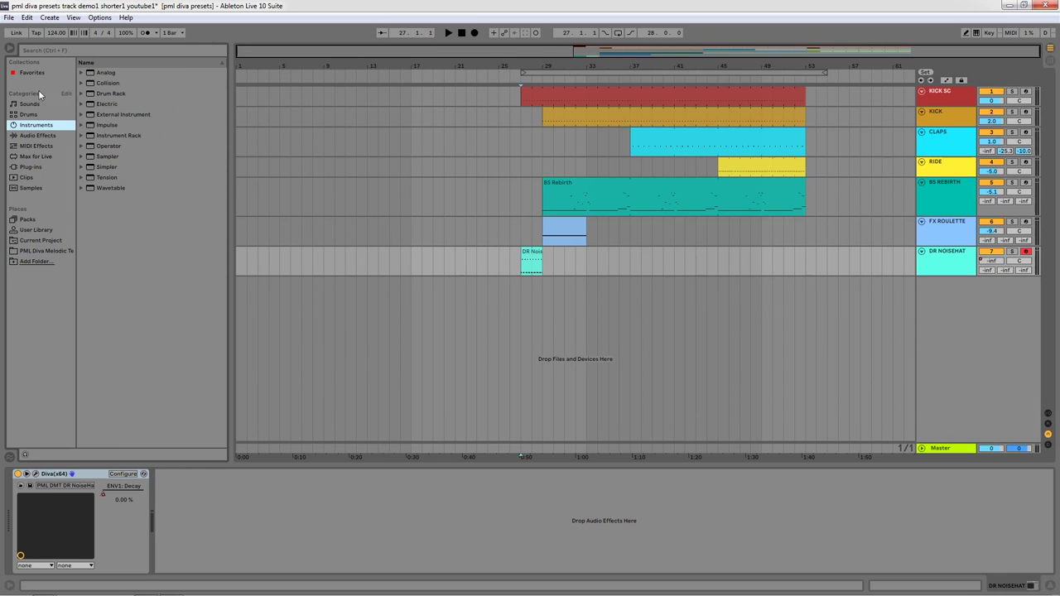
{"action": "key", "text": "space"}
{"action": "left_click", "coordinate": [50, 49]}
{"action": "type", "text": "diva"}
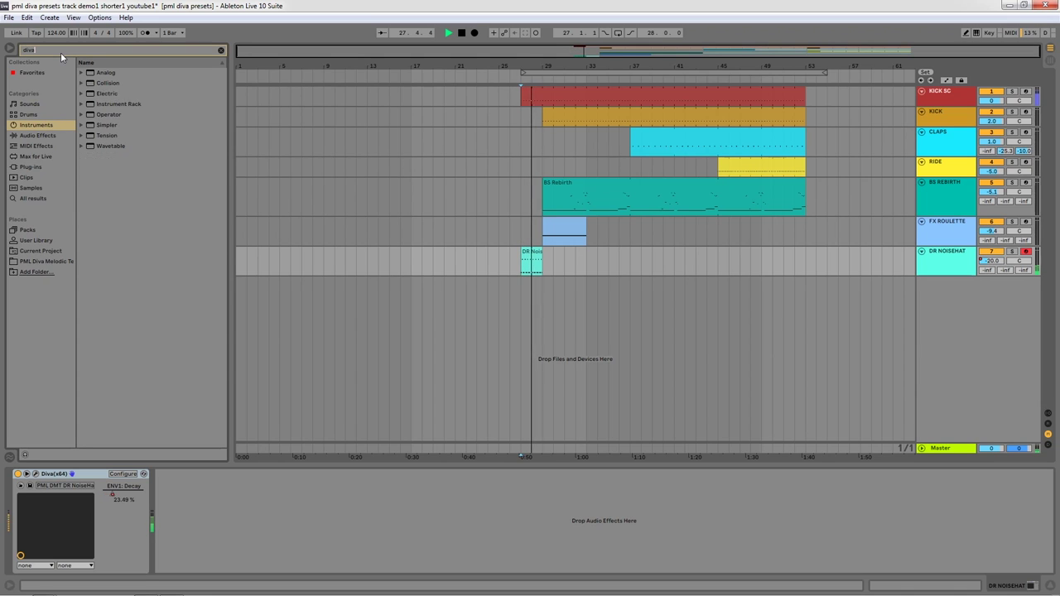
{"action": "left_click", "coordinate": [33, 166]}
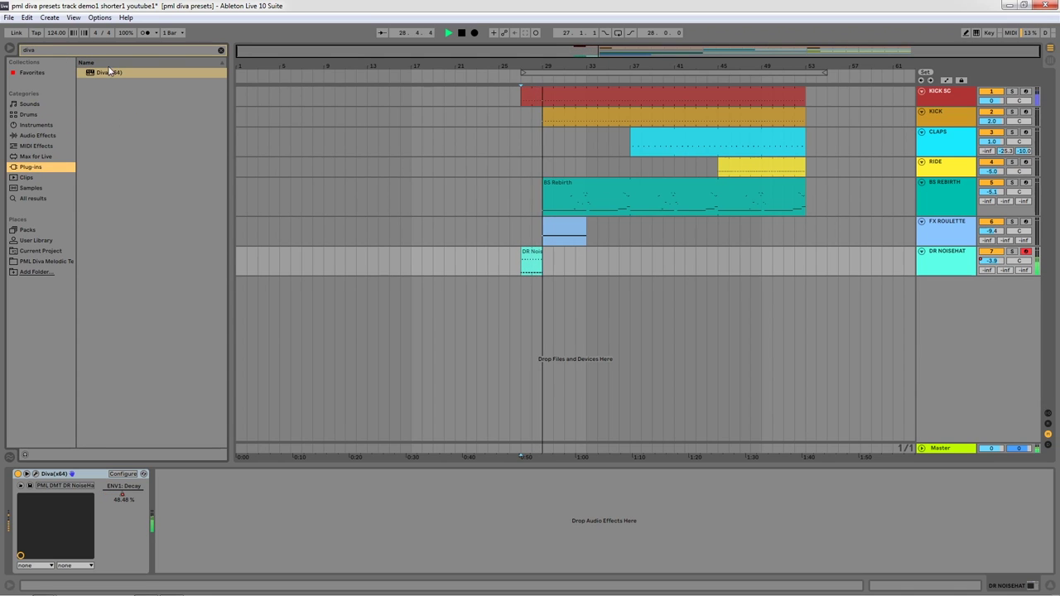
{"action": "left_click_drag", "start_coordinate": [108, 72], "coordinate": [521, 293]}
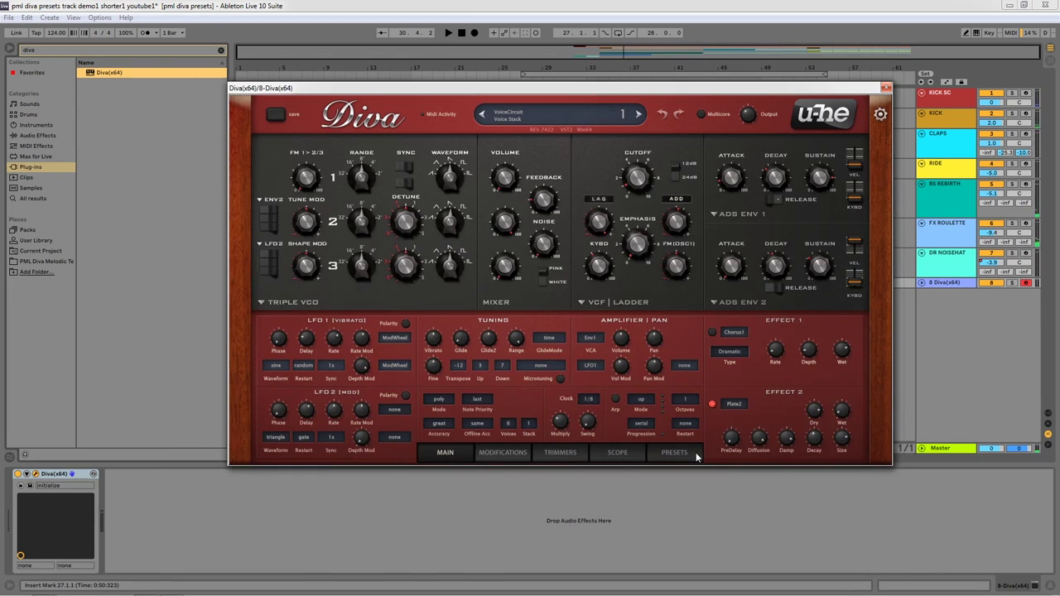
Step: Load PML DMT ATM Silverline from the PML Diva Melodic Techno Presets folder
{"action": "left_click", "coordinate": [676, 453]}
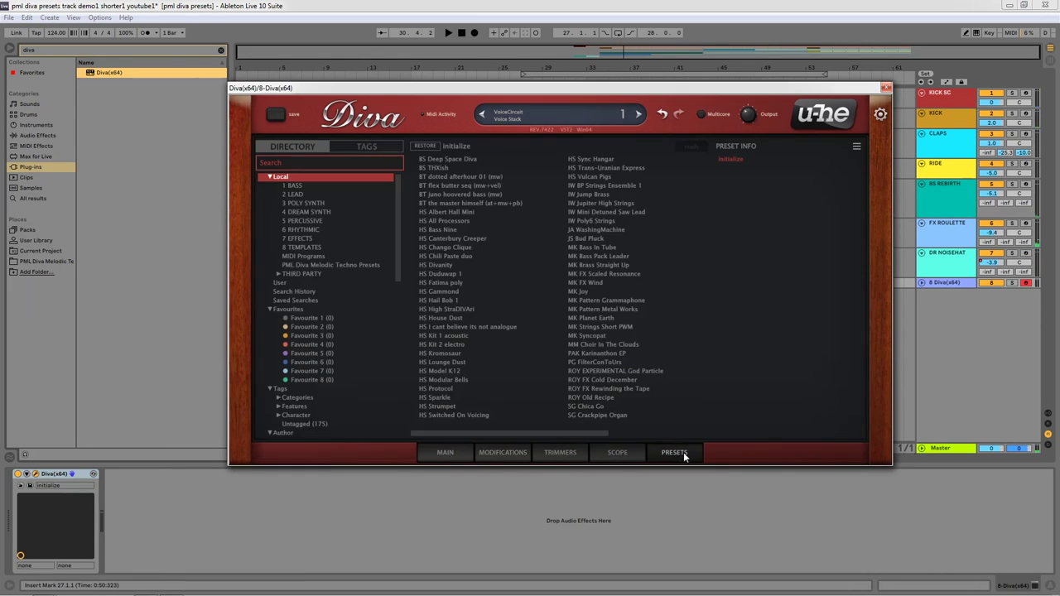
{"action": "left_click", "coordinate": [345, 264]}
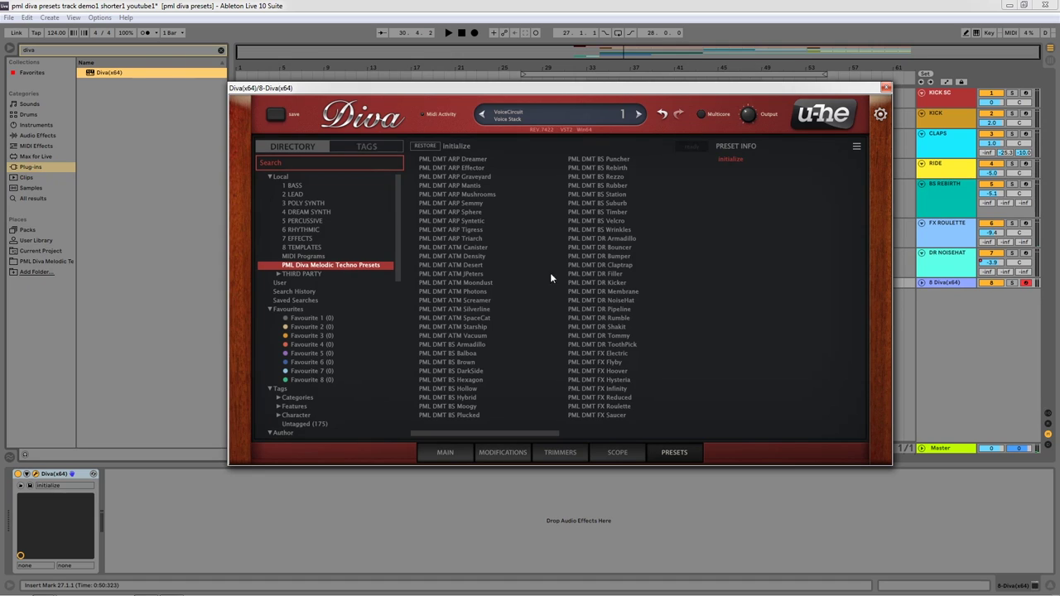
{"action": "left_click_drag", "start_coordinate": [491, 434], "coordinate": [586, 446]}
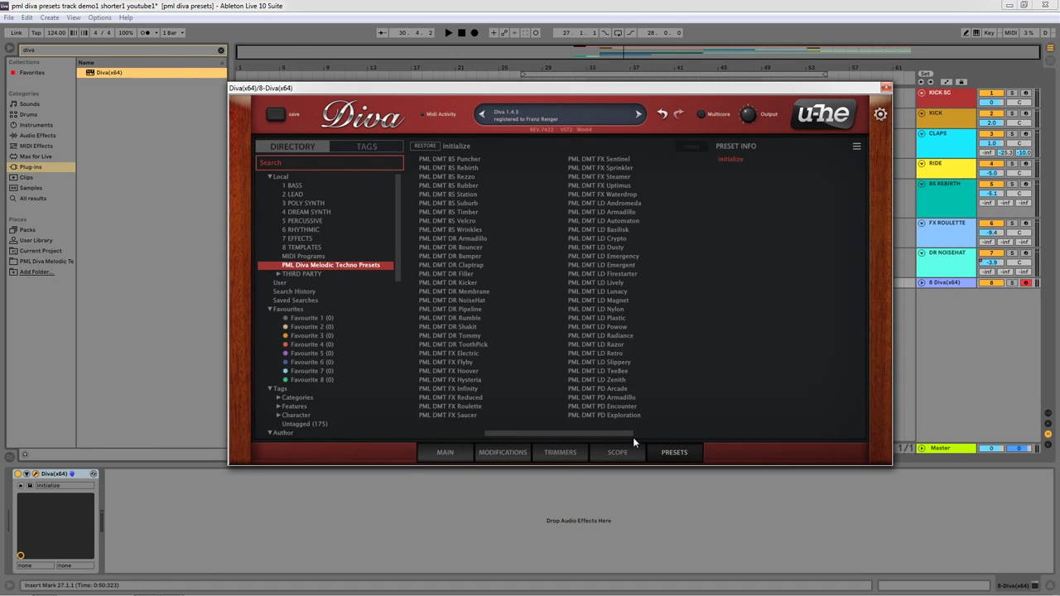
{"action": "left_click_drag", "start_coordinate": [633, 437], "coordinate": [479, 432]}
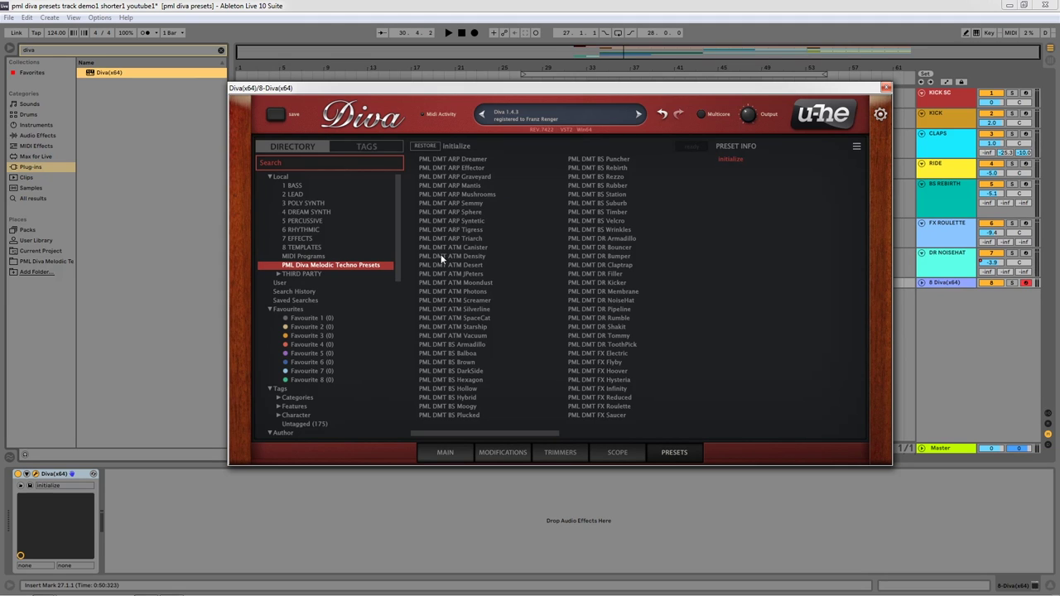
{"action": "left_click", "coordinate": [454, 309]}
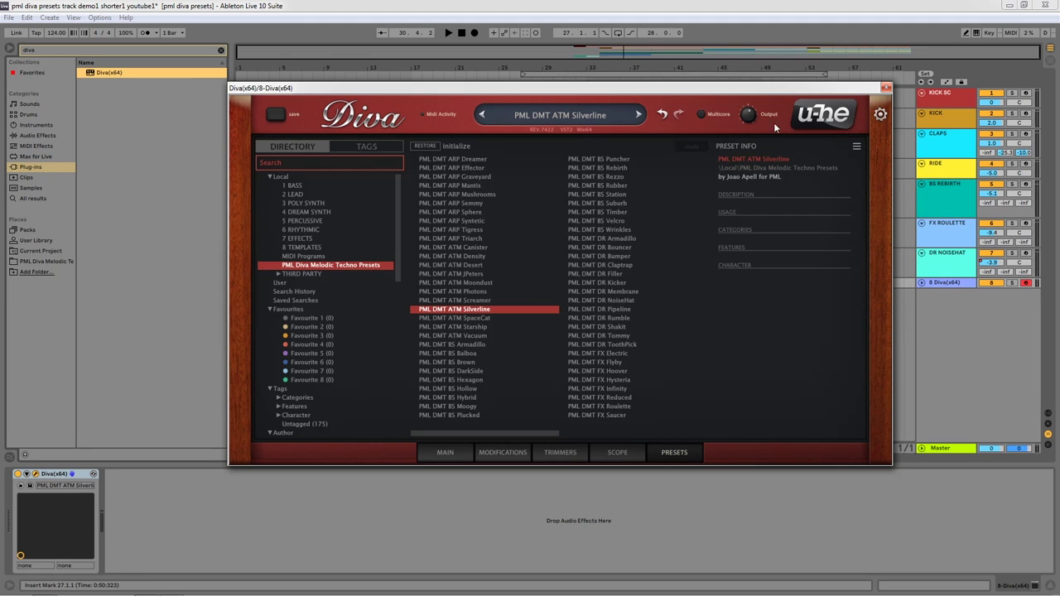
{"action": "left_click", "coordinate": [444, 453]}
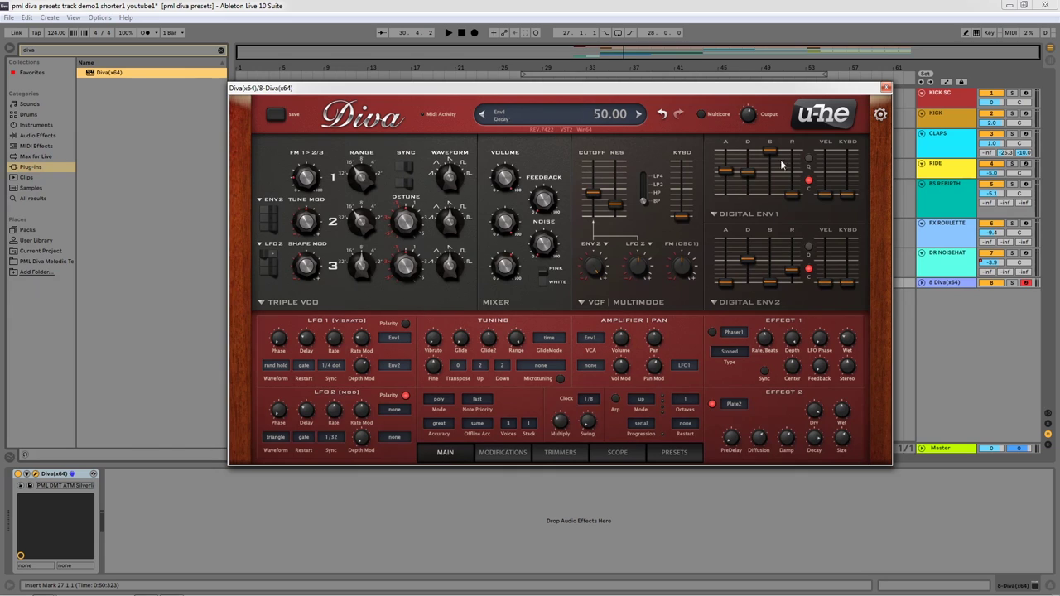
{"action": "left_click", "coordinate": [884, 89]}
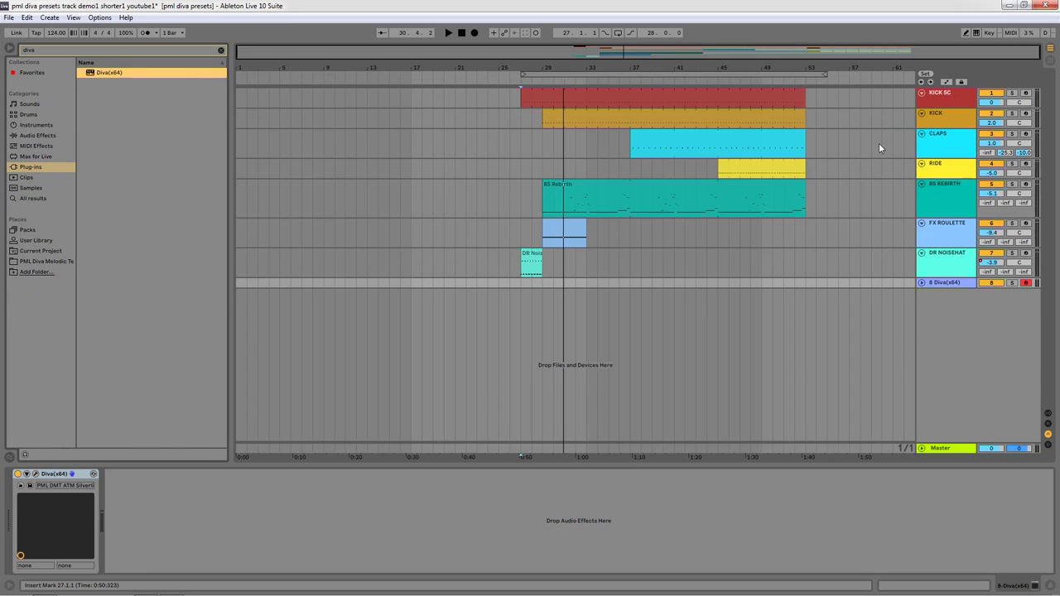
Step: Insert a MIDI clip over bars 27–29 on track 8 holding one long G3 note
{"action": "left_click", "coordinate": [921, 283]}
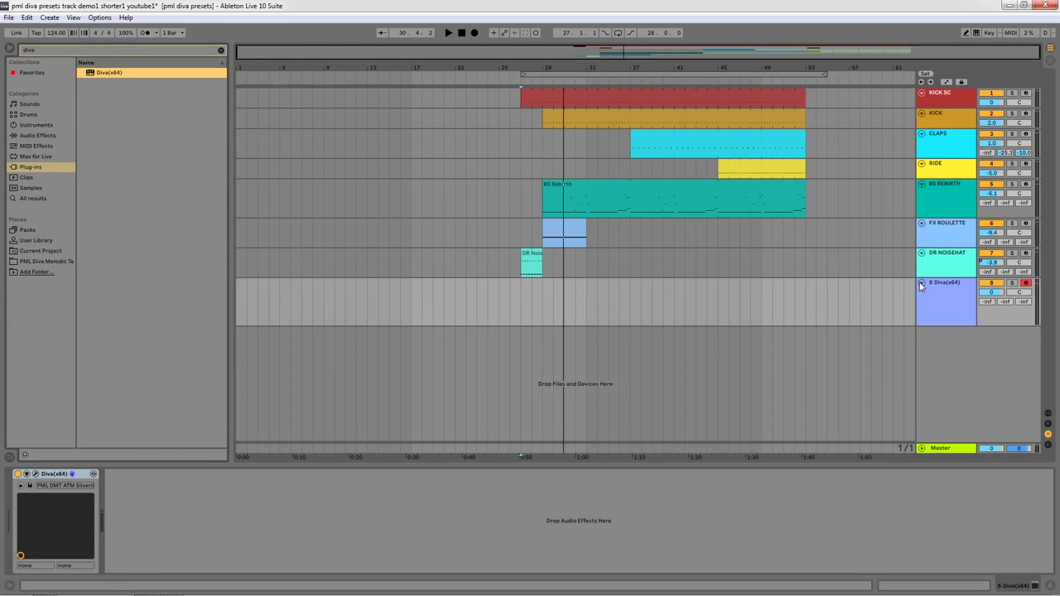
{"action": "left_click_drag", "start_coordinate": [522, 292], "coordinate": [538, 300]}
{"action": "right_click", "coordinate": [528, 293]}
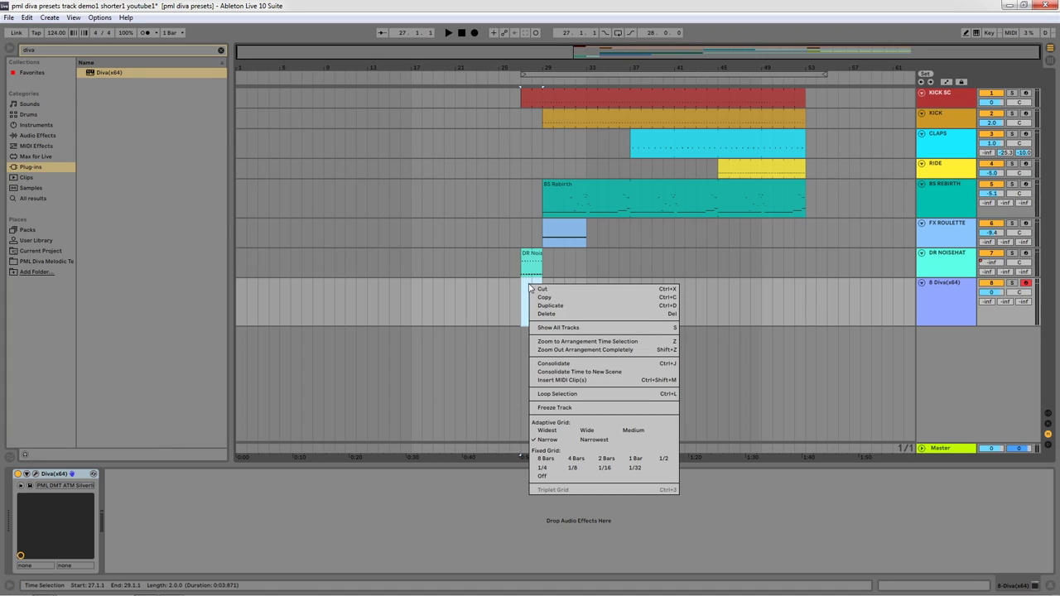
{"action": "left_click", "coordinate": [580, 372]}
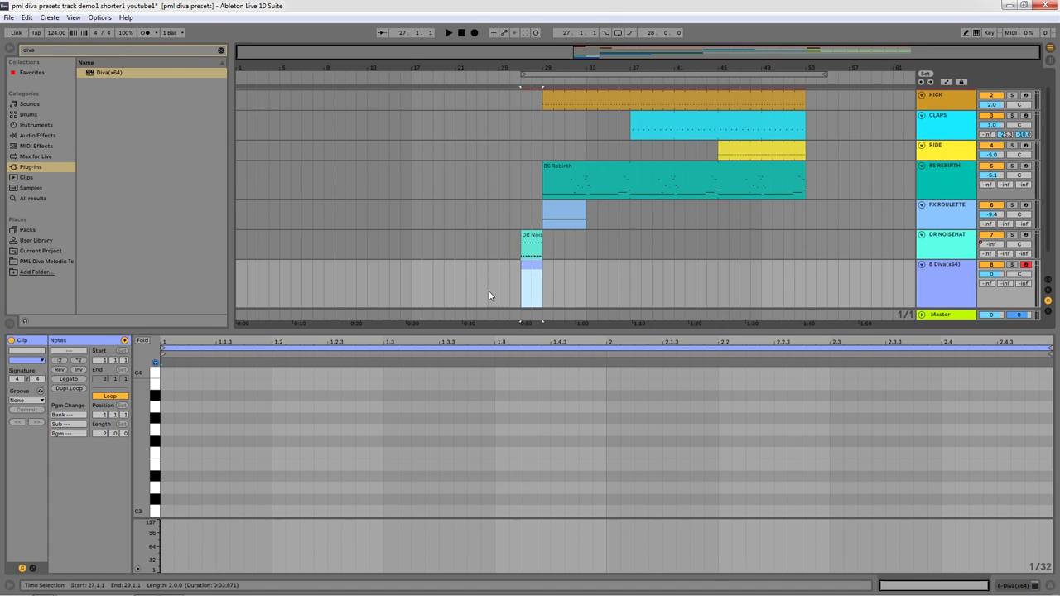
{"action": "left_click", "coordinate": [153, 433]}
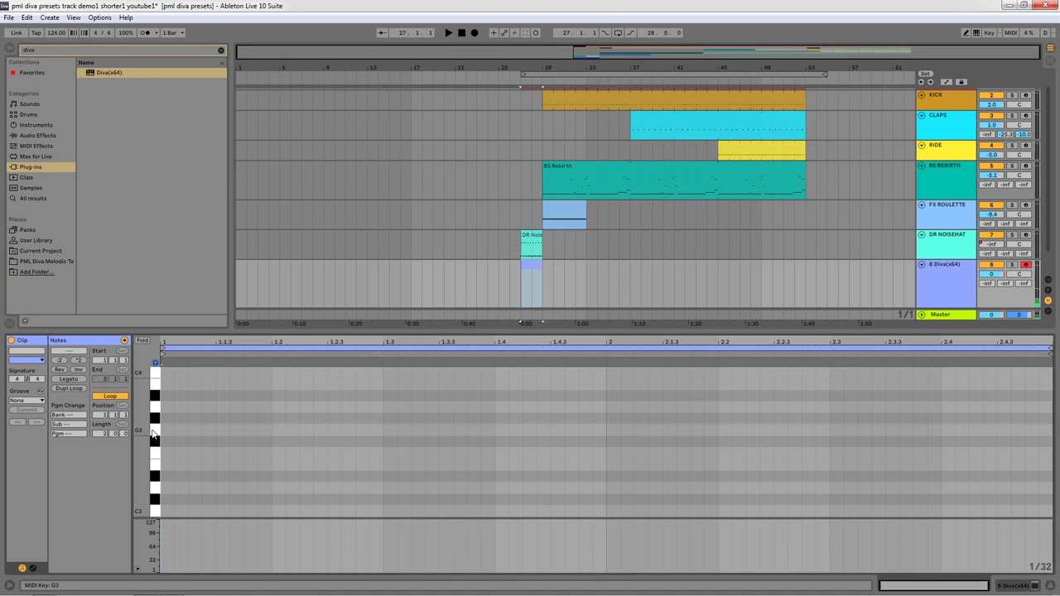
{"action": "left_click_drag", "start_coordinate": [171, 429], "coordinate": [1051, 430]}
{"action": "left_click", "coordinate": [525, 290]}
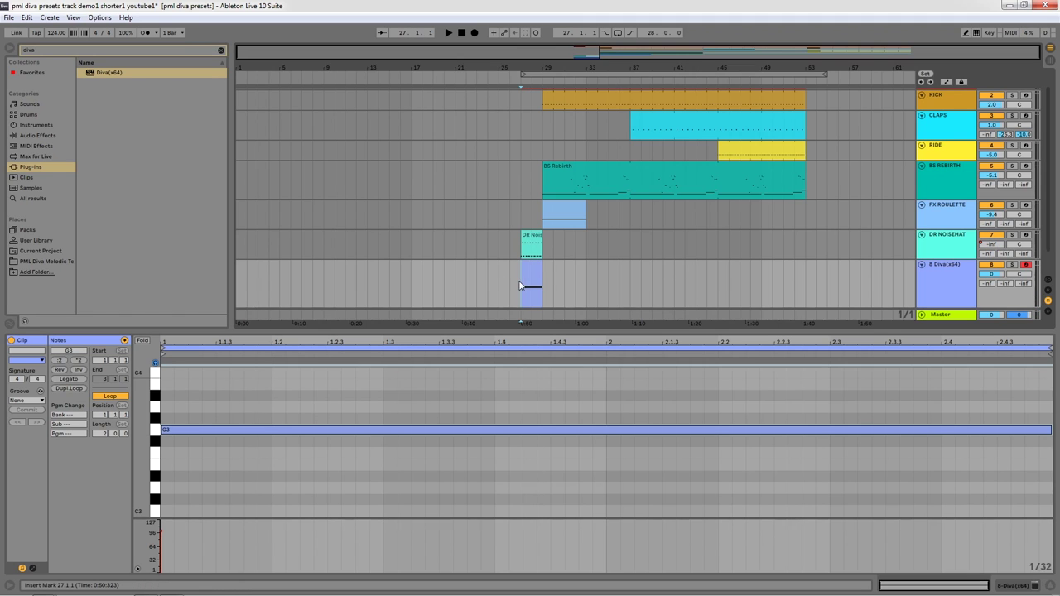
{"action": "key", "text": "space"}
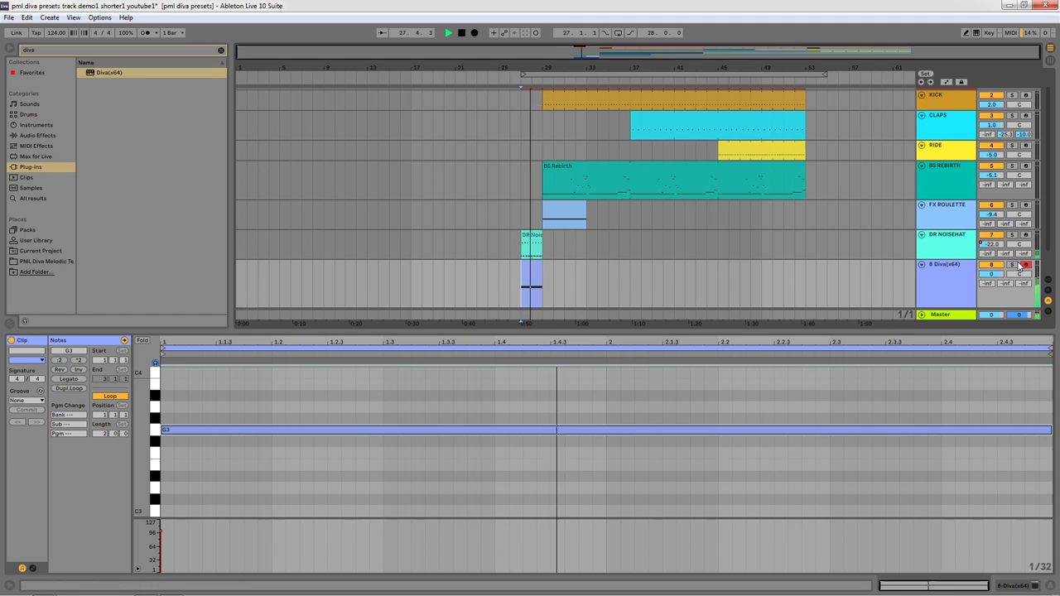
Step: Lower the Diva track's volume to -5.3 dB and audition the clip
{"action": "left_click", "coordinate": [996, 274]}
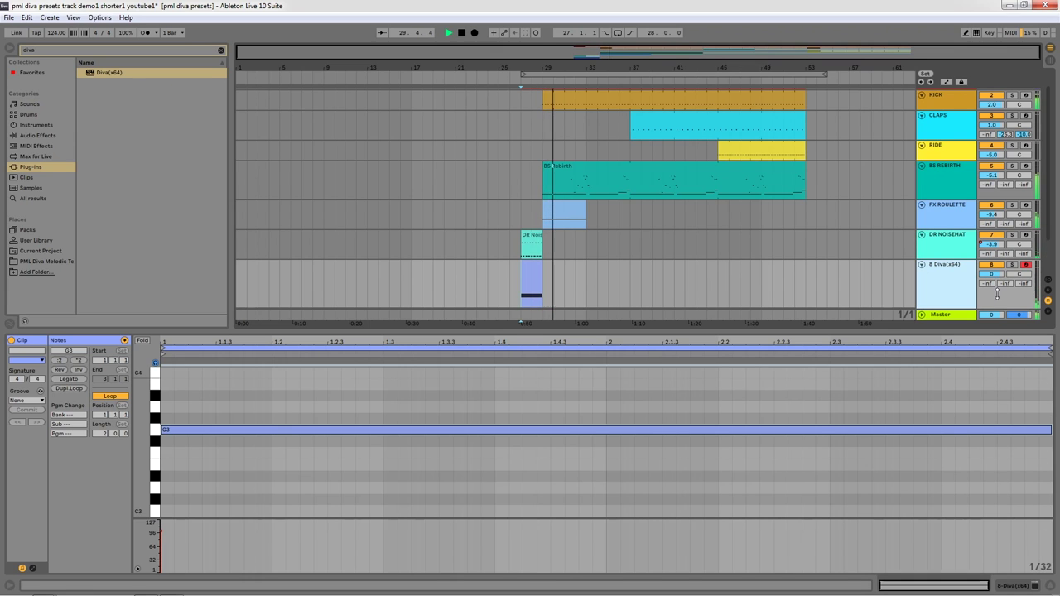
{"action": "key", "text": "space"}
{"action": "left_click_drag", "start_coordinate": [996, 274], "coordinate": [996, 286]}
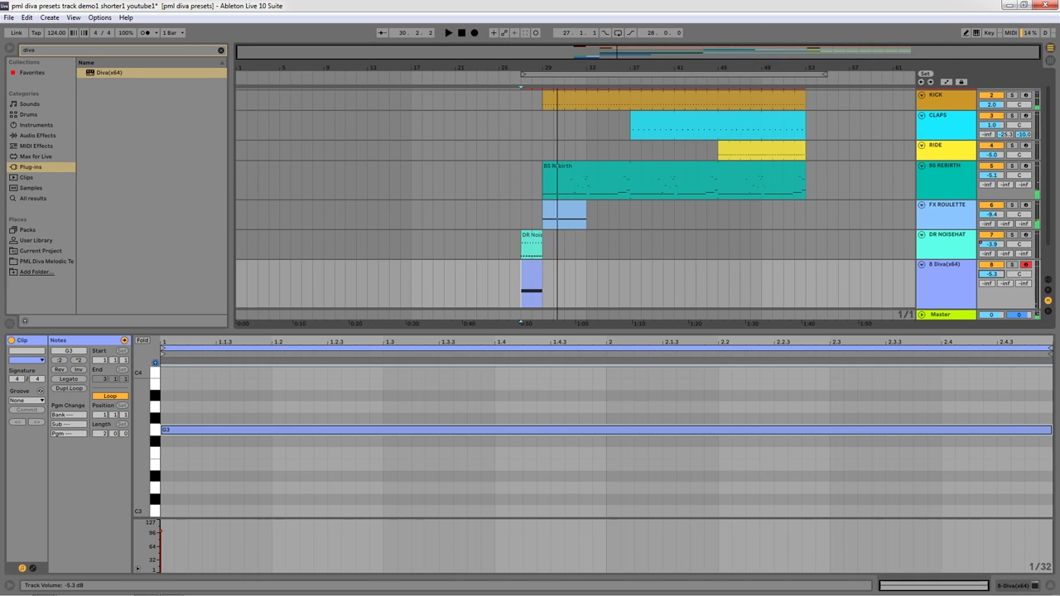
{"action": "left_click", "coordinate": [965, 267]}
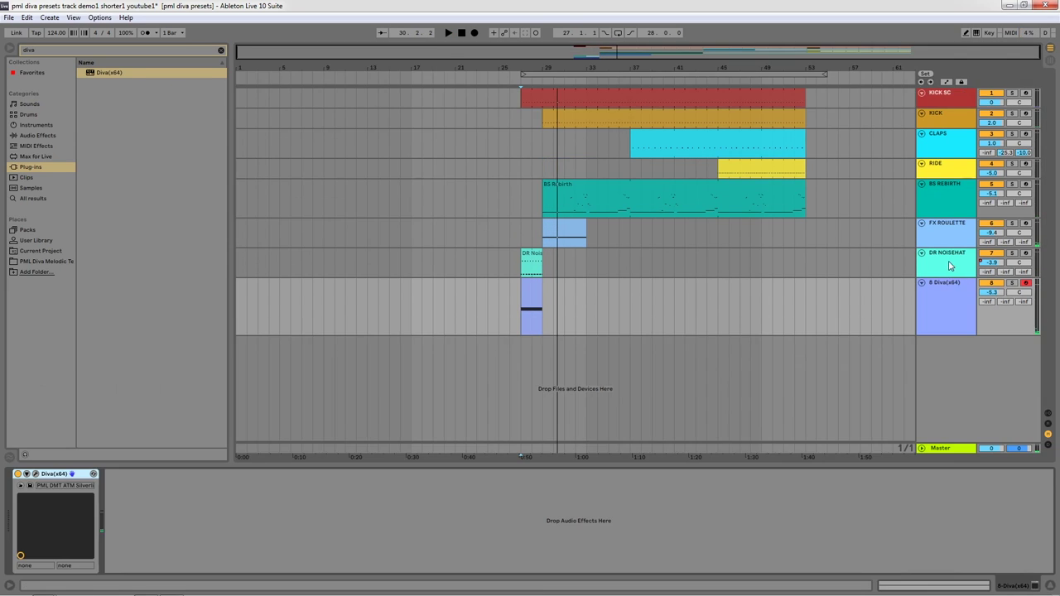
{"action": "left_click", "coordinate": [35, 474]}
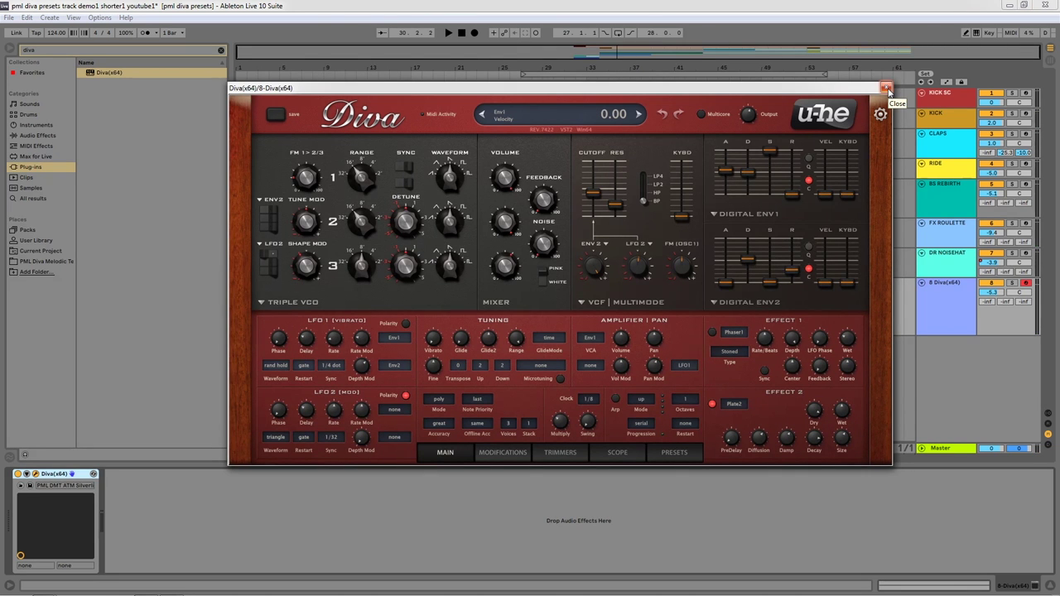
{"action": "left_click", "coordinate": [885, 87]}
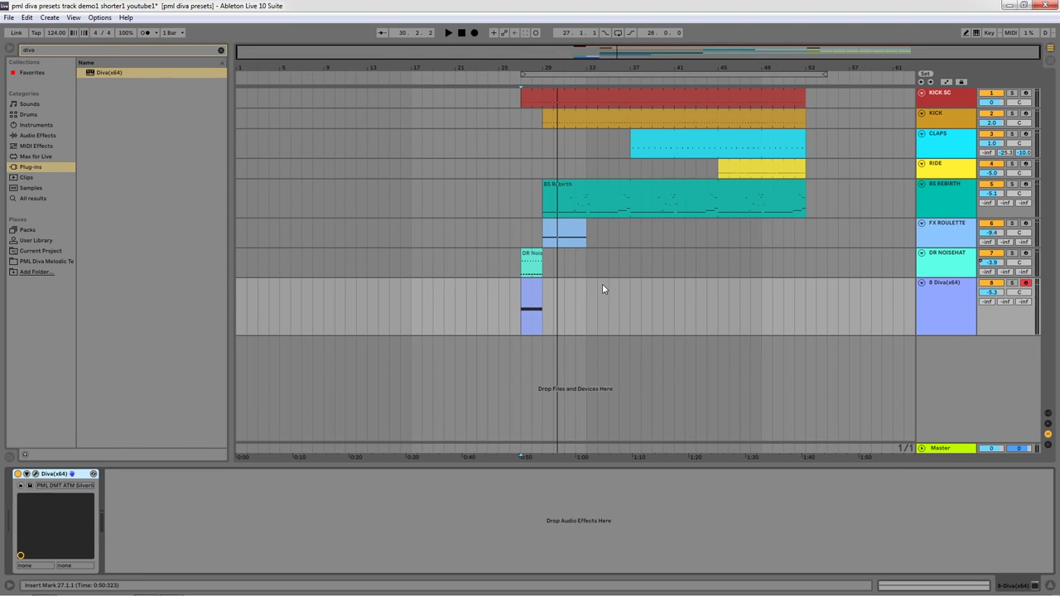
{"action": "left_click", "coordinate": [520, 313]}
{"action": "key", "text": "space"}
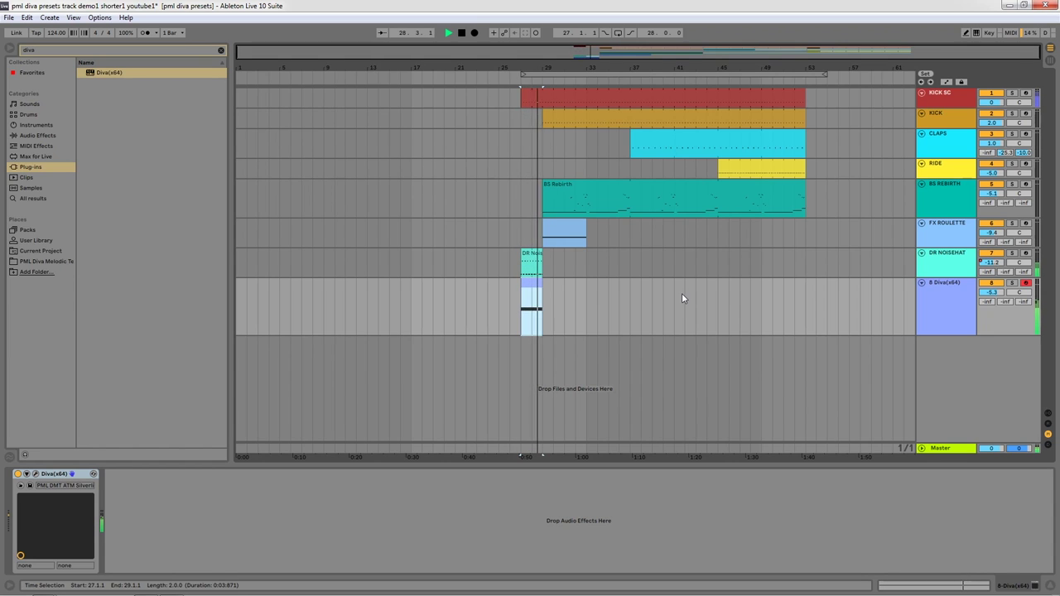
{"action": "key", "text": "space"}
Step: Paste FX ROULETTE's Compressor after Diva on track 8 and audition the clip
{"action": "left_click", "coordinate": [947, 228]}
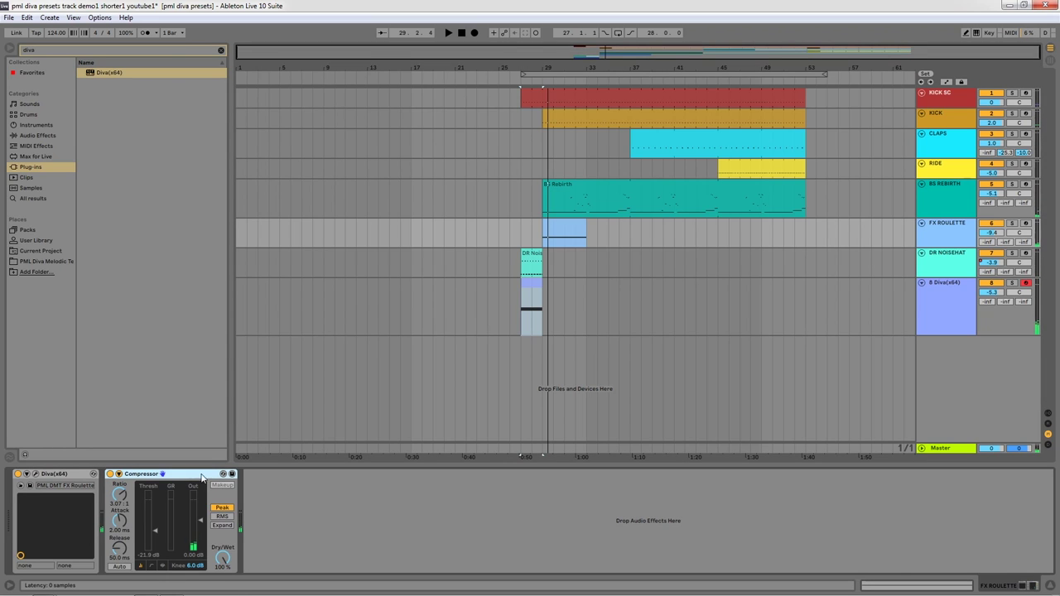
{"action": "left_click", "coordinate": [898, 309]}
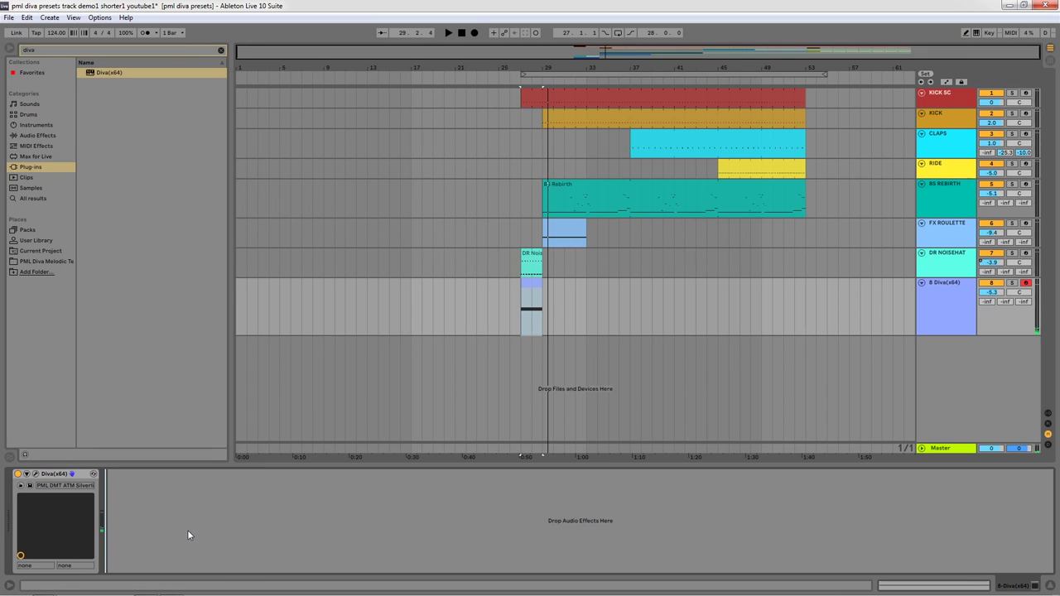
{"action": "left_click", "coordinate": [952, 263]}
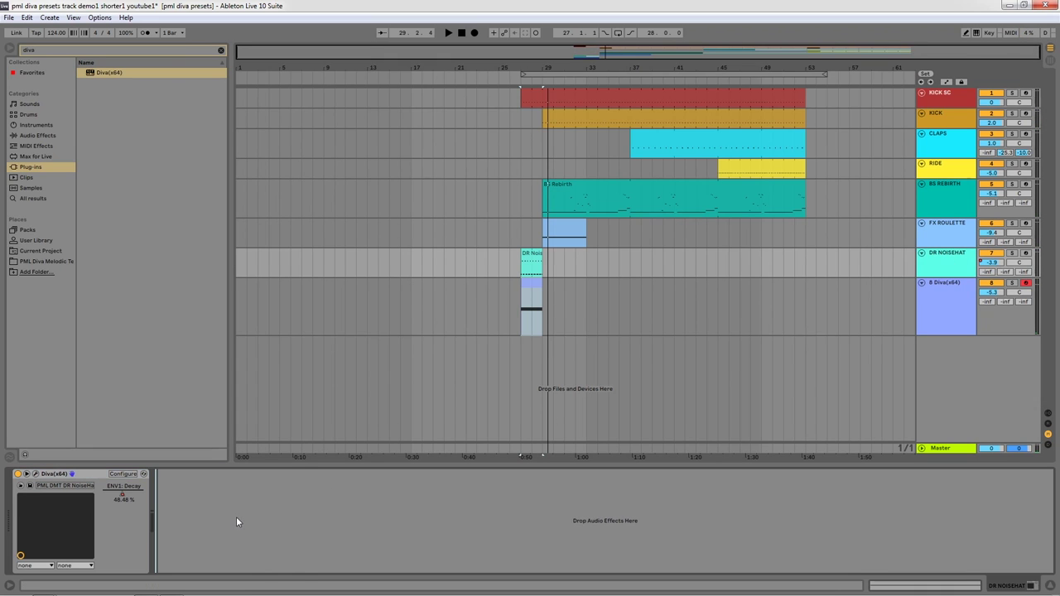
{"action": "key", "text": "ctrl+v"}
{"action": "left_click", "coordinate": [524, 315]}
{"action": "key", "text": "space"}
{"action": "left_click", "coordinate": [928, 301]}
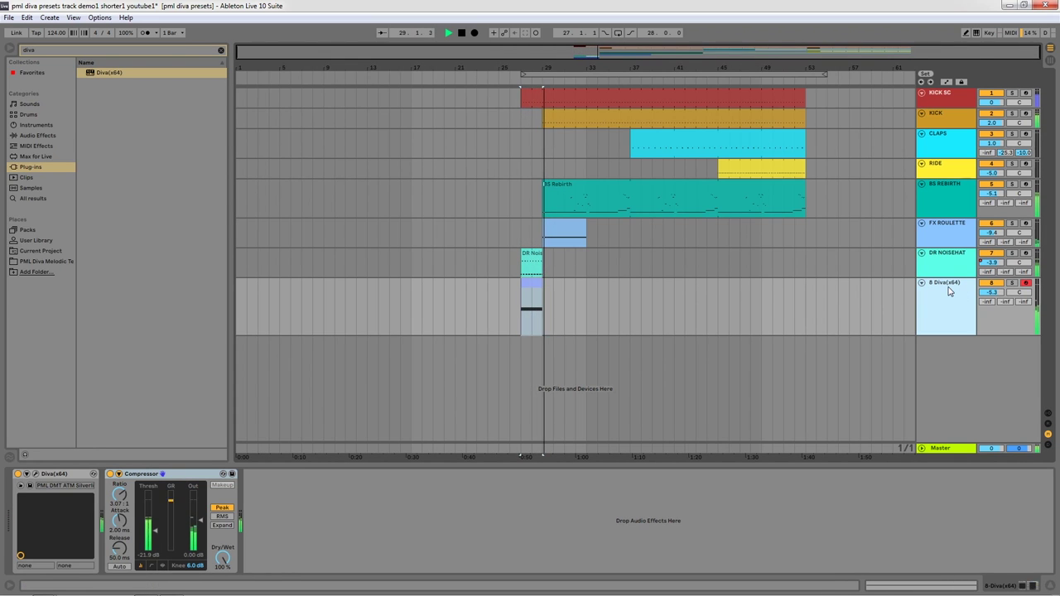
{"action": "key", "text": "space"}
Step: Rename the track ATM SILVERLINE and raise the Compressor threshold to -14.9 dB
{"action": "left_click", "coordinate": [941, 287]}
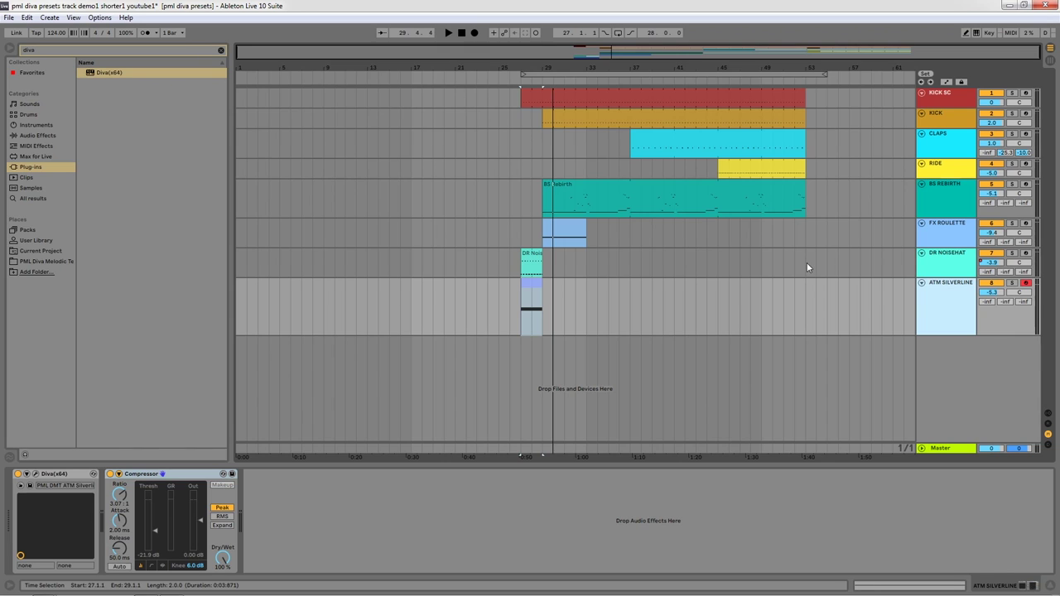
{"action": "left_click", "coordinate": [261, 406]}
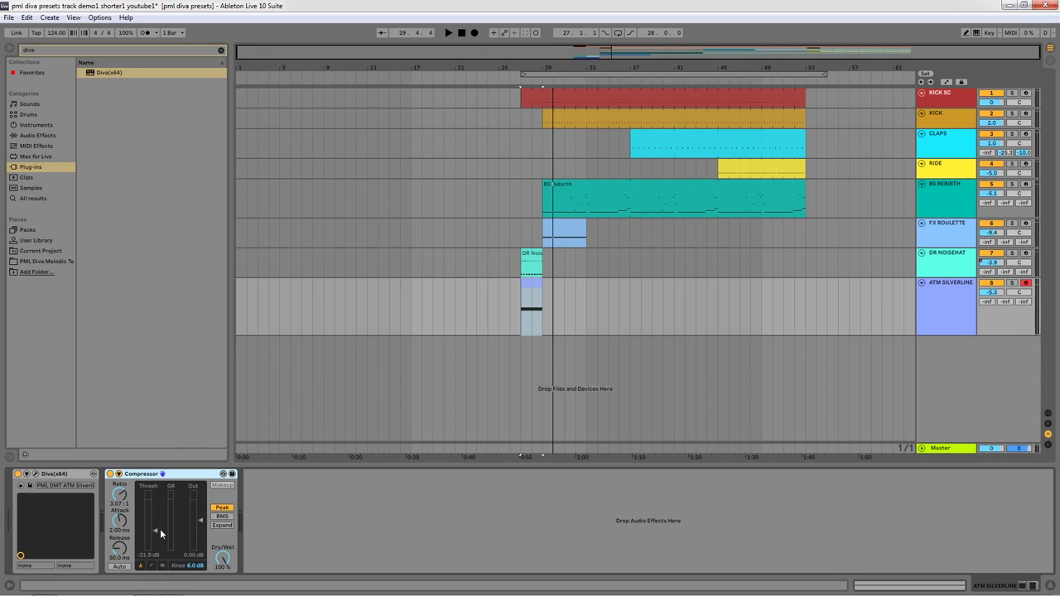
{"action": "left_click_drag", "start_coordinate": [159, 529], "coordinate": [158, 522]}
{"action": "left_click", "coordinate": [520, 320]}
{"action": "key", "text": "space"}
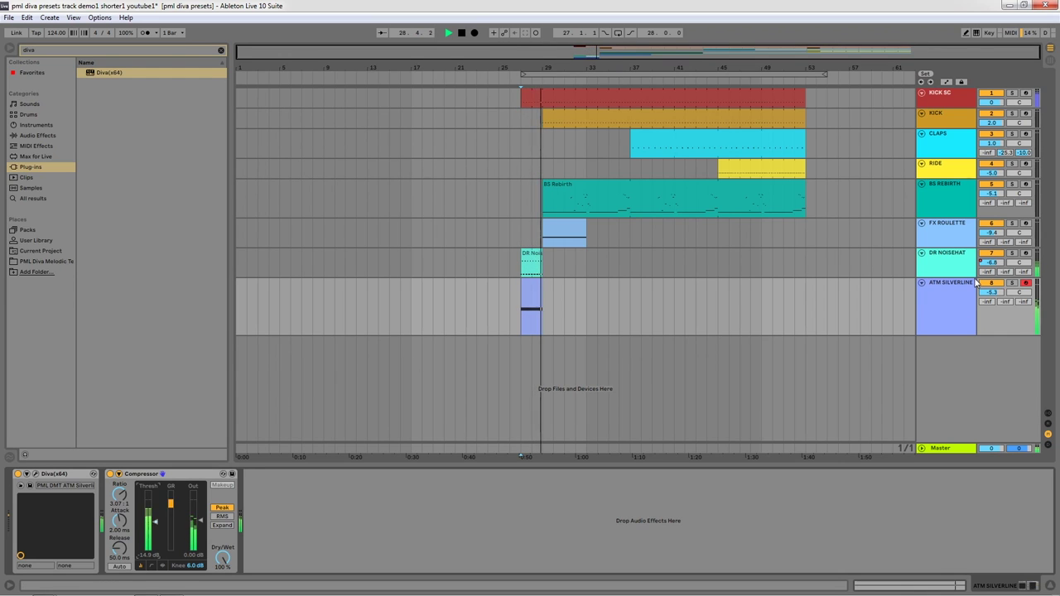
{"action": "left_click", "coordinate": [946, 285]}
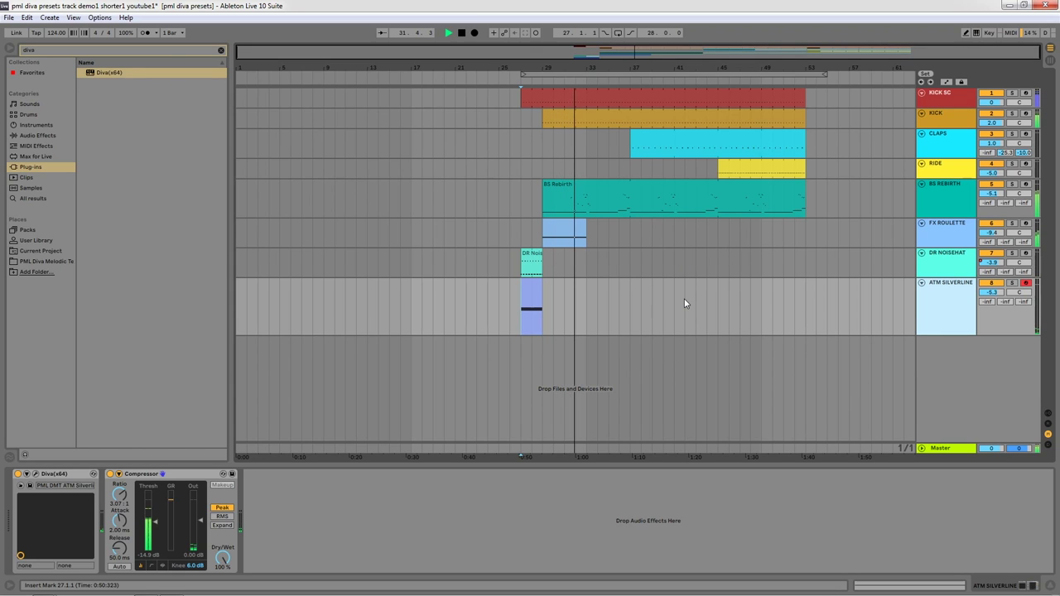
Step: Shorten the ATM SILVERLINE lane and nudge BS REBIRTH's Diva cutoff from 48 to about 52.6
{"action": "left_click_drag", "start_coordinate": [953, 330], "coordinate": [953, 320]}
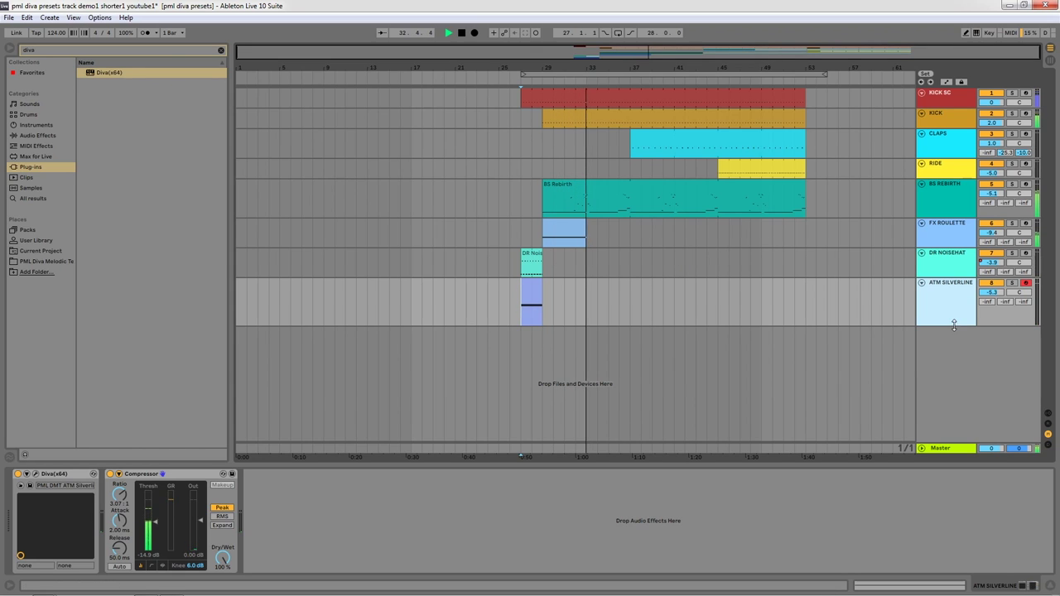
{"action": "left_click", "coordinate": [956, 188]}
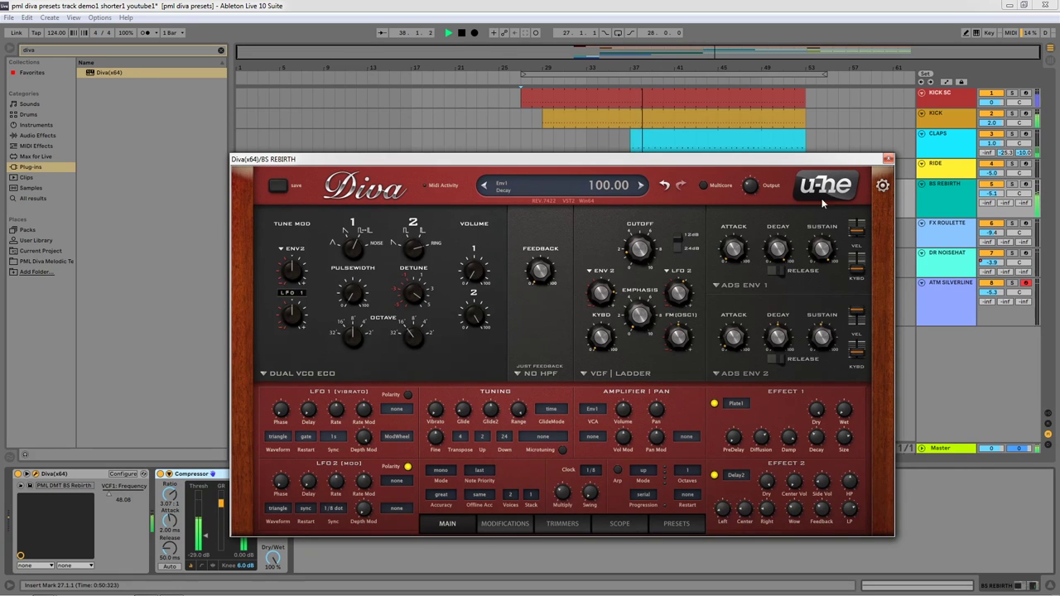
{"action": "mouse_move", "coordinate": [638, 248]}
{"action": "left_mouse_down"}
{"action": "mouse_move", "coordinate": [638, 238]}
{"action": "mouse_move", "coordinate": [639, 251]}
{"action": "left_mouse_up"}
{"action": "left_click", "coordinate": [889, 158]}
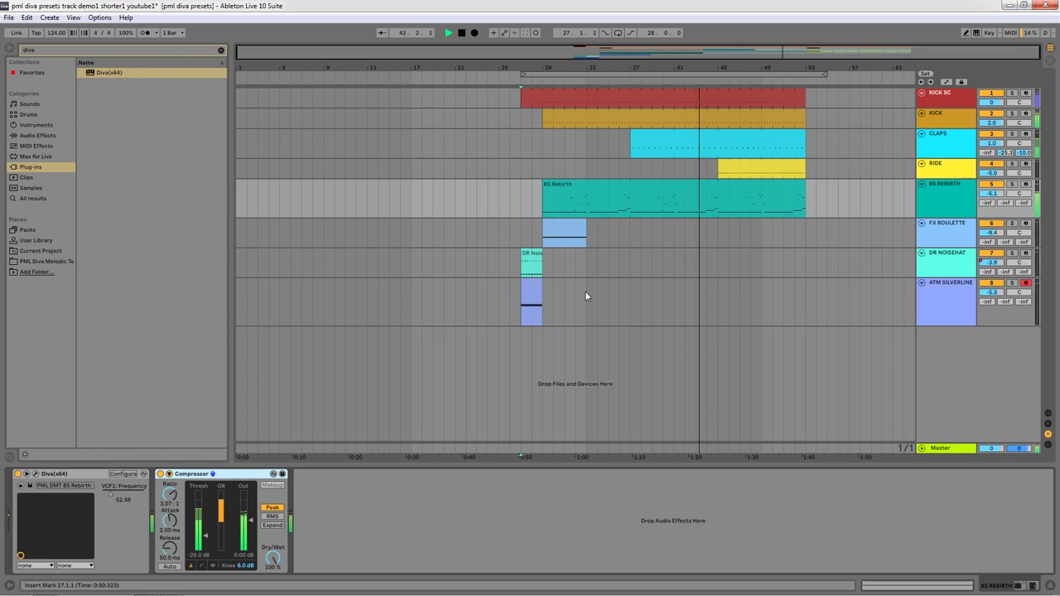
Step: Stop playback and reselect the ATM SILVERLINE track at bar 27
{"action": "key", "text": "space"}
{"action": "left_click", "coordinate": [521, 310]}
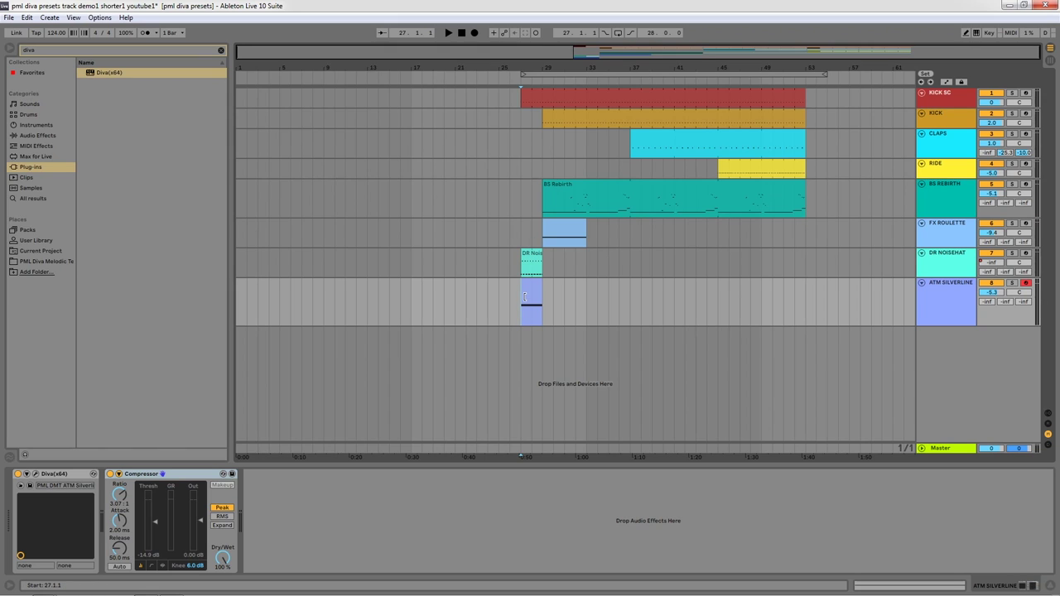
{"action": "left_click", "coordinate": [956, 287]}
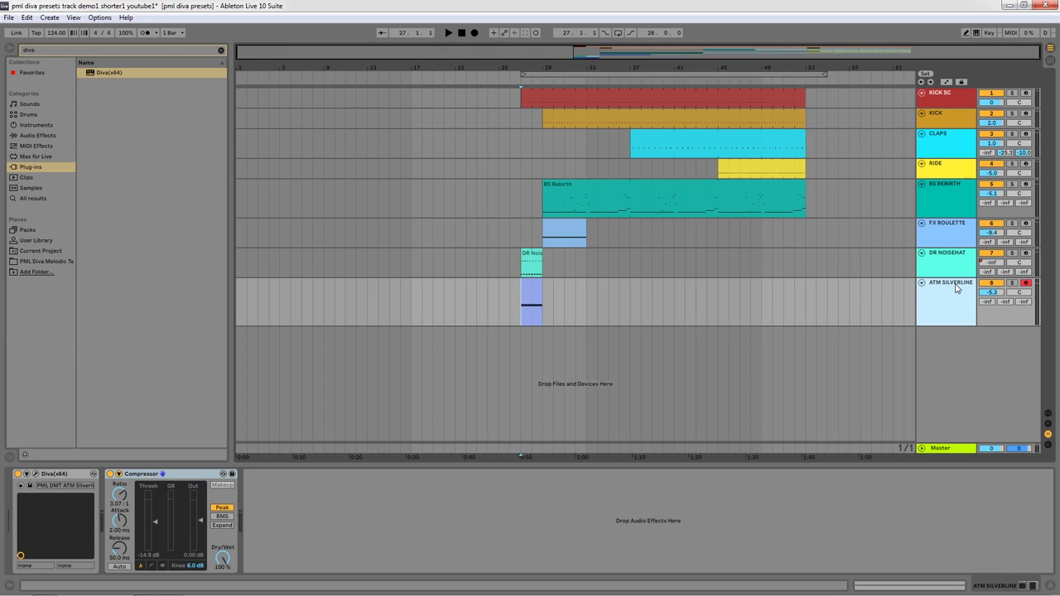
Step: Add a Diva track, load the PML DMT DR Shakit preset from PML Diva Melodic Techno Presets, and close Diva
{"action": "left_click_drag", "start_coordinate": [110, 71], "coordinate": [450, 377]}
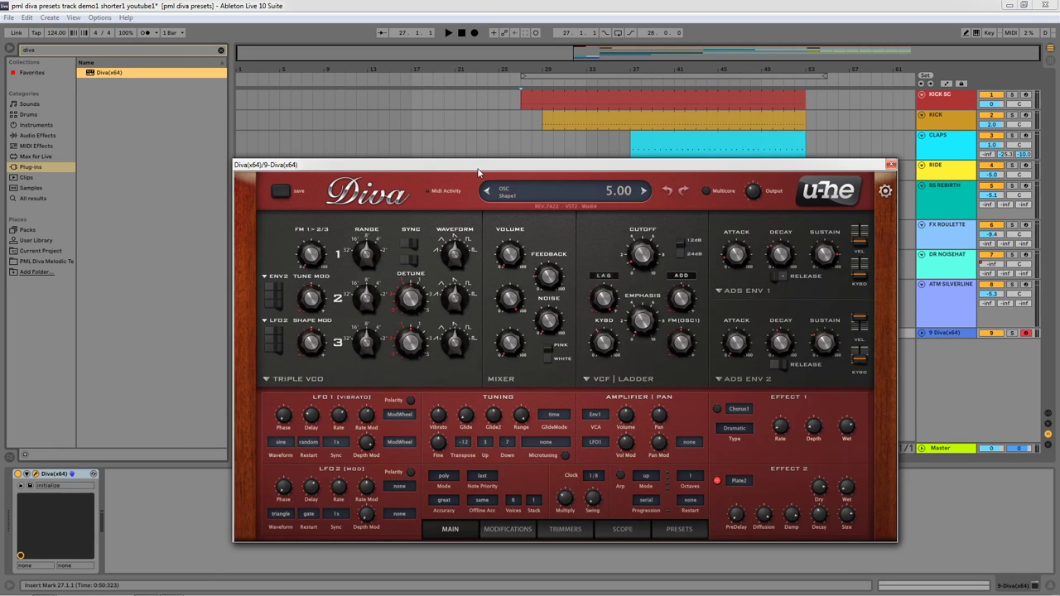
{"action": "left_click_drag", "start_coordinate": [479, 172], "coordinate": [497, 100]}
{"action": "left_click", "coordinate": [698, 458]}
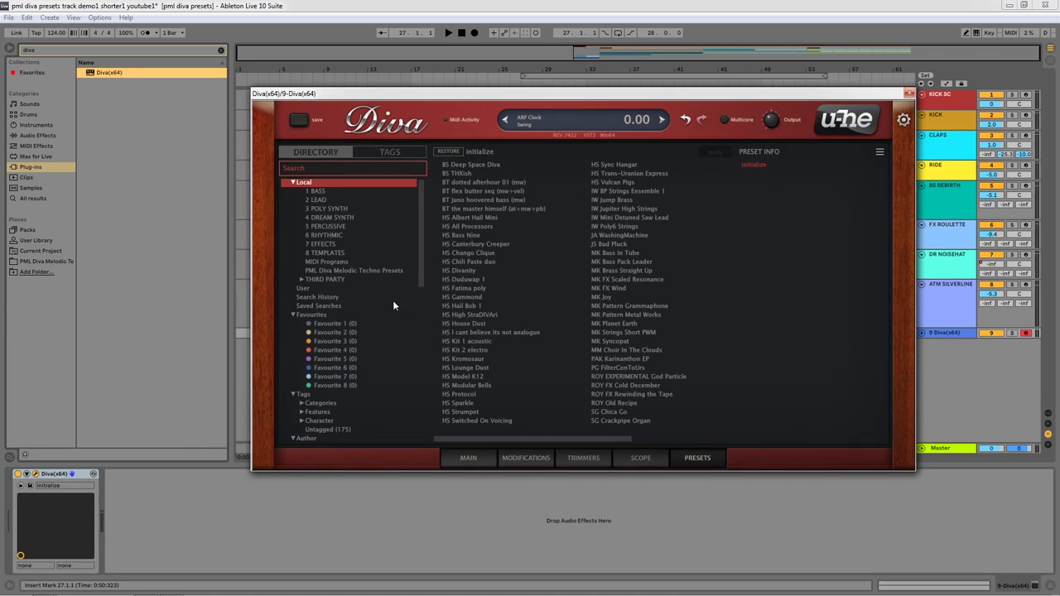
{"action": "left_click", "coordinate": [350, 271]}
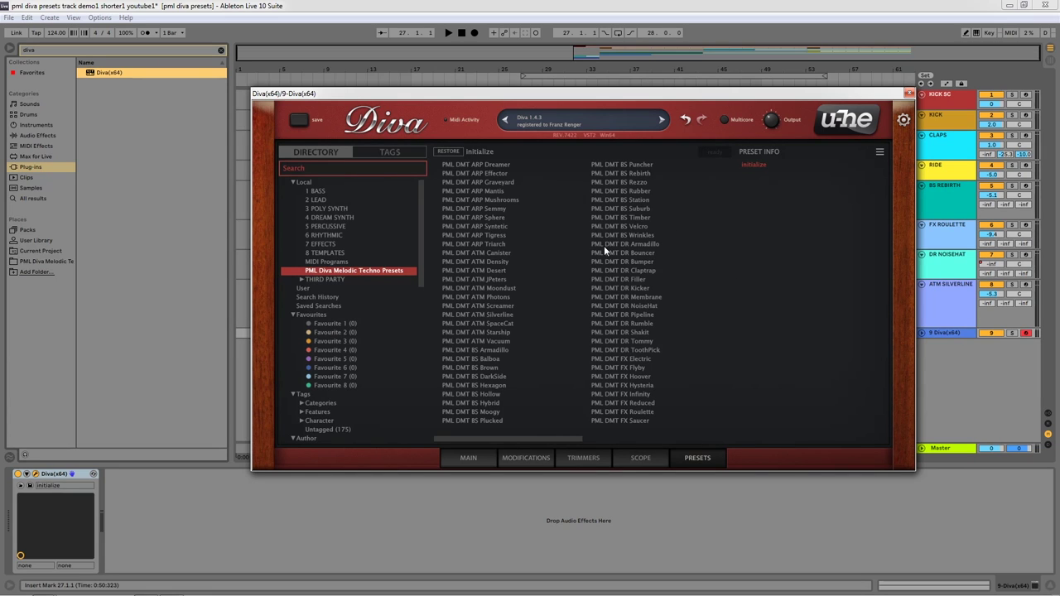
{"action": "left_click", "coordinate": [610, 332]}
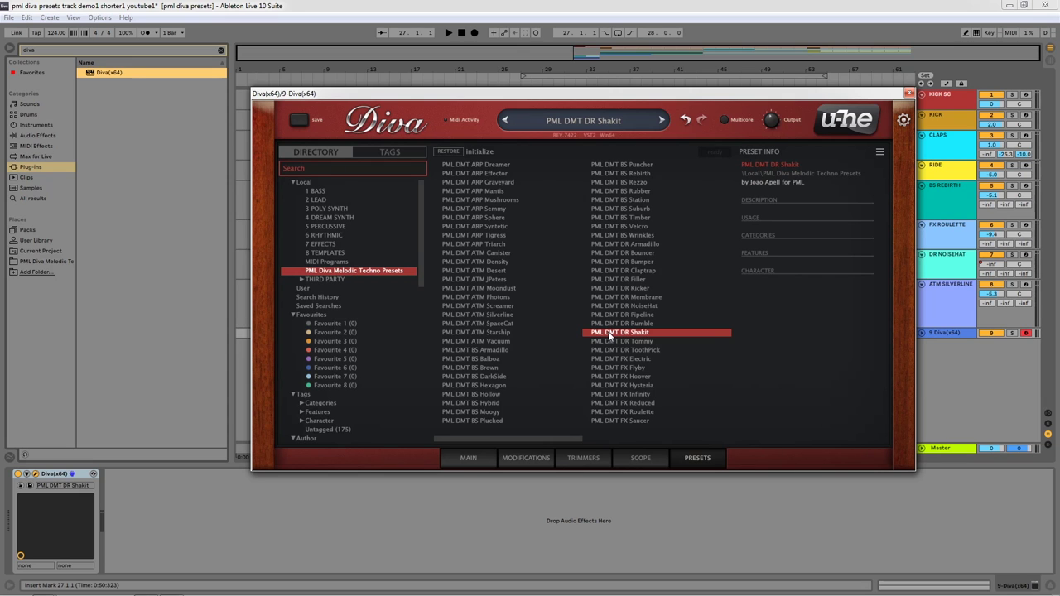
{"action": "left_click", "coordinate": [466, 458]}
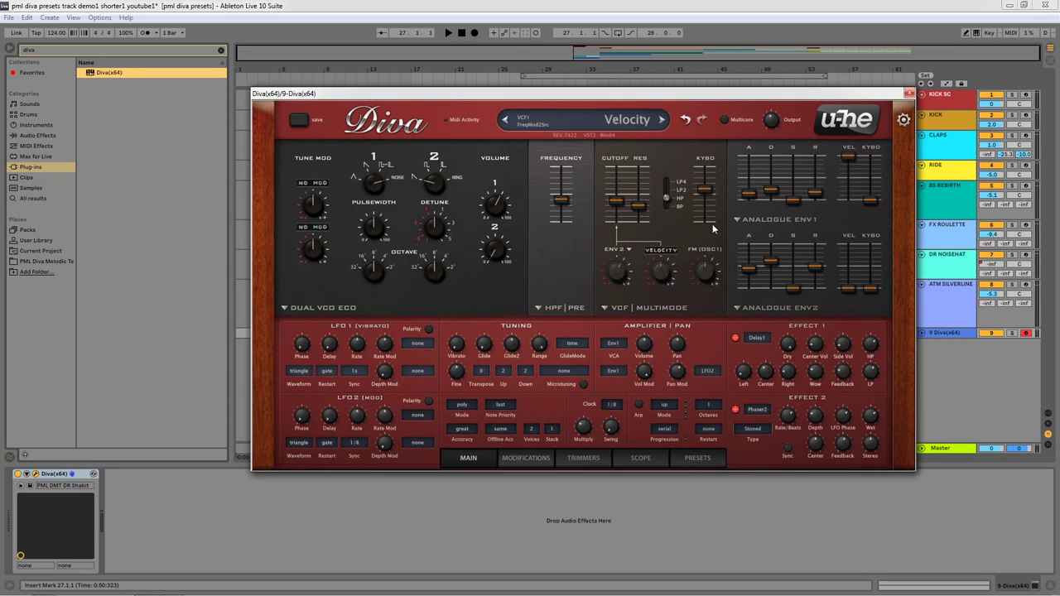
{"action": "left_click", "coordinate": [909, 94]}
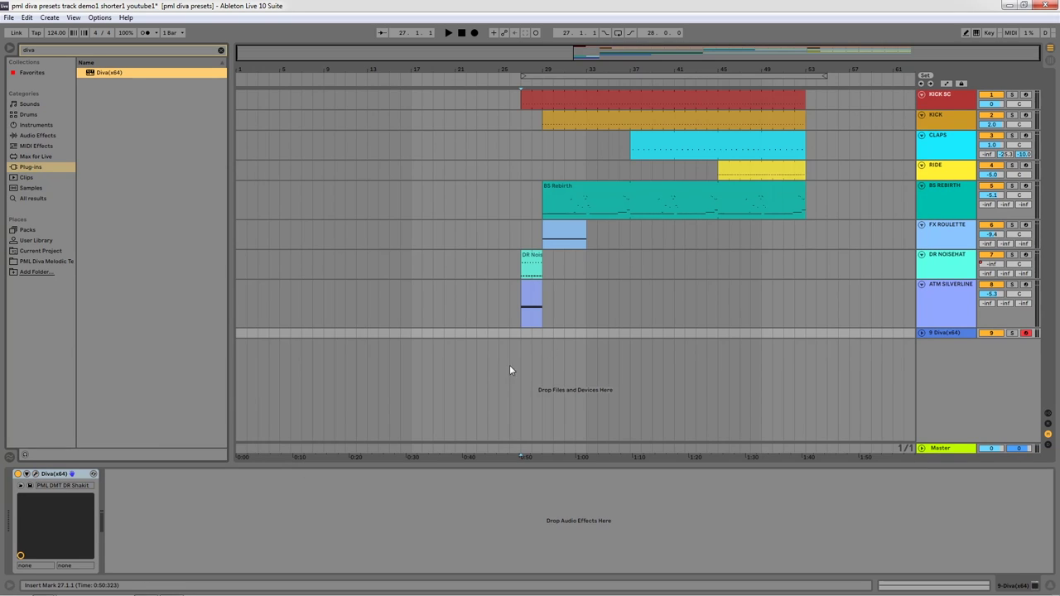
Step: Place DR Shakit.mid from the PML Diva Melodic Techno folder on track 9 at bar 27 and open its notes
{"action": "left_click", "coordinate": [920, 332]}
{"action": "left_click", "coordinate": [56, 262]}
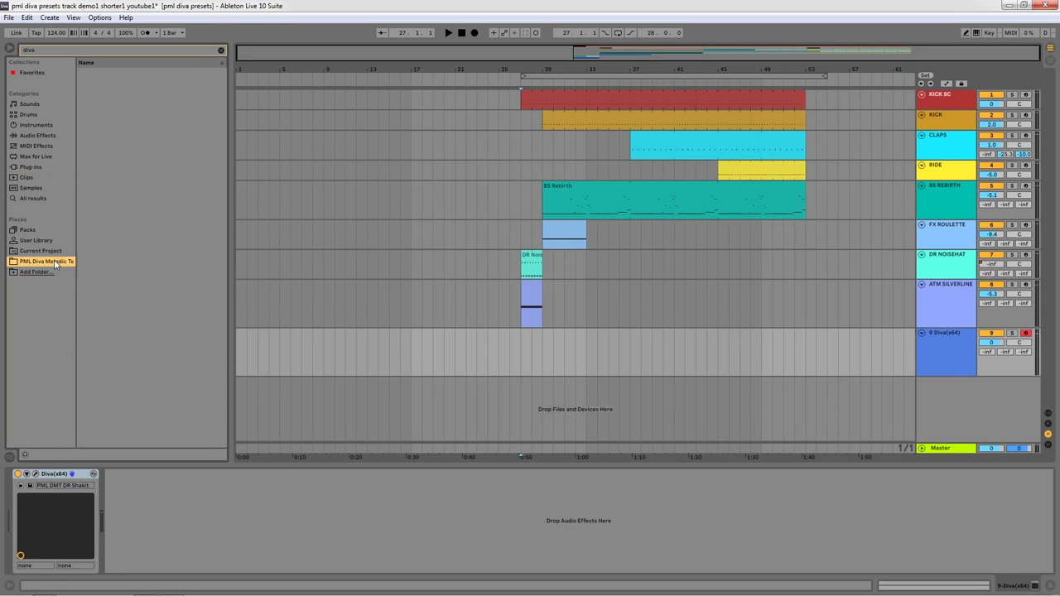
{"action": "left_click", "coordinate": [220, 49]}
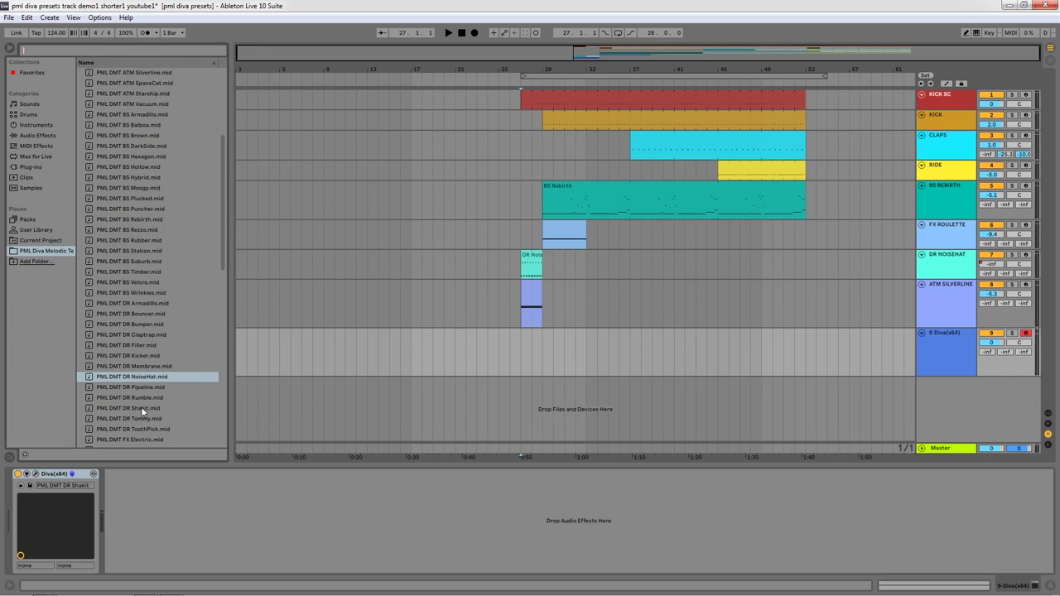
{"action": "left_click_drag", "start_coordinate": [141, 408], "coordinate": [805, 374]}
{"action": "double_click", "coordinate": [546, 334]}
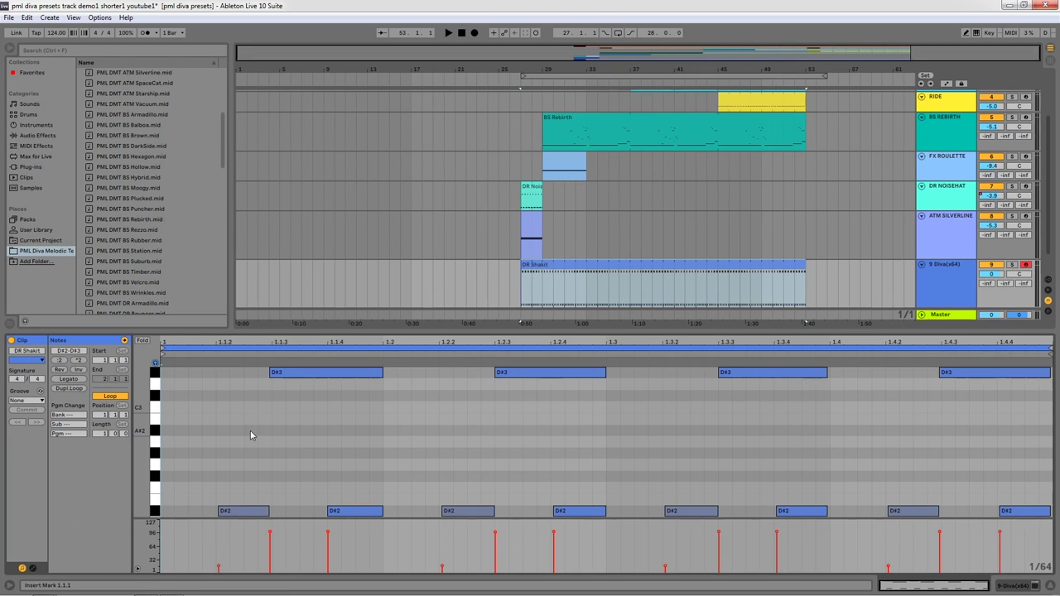
Step: Solo track 9 and play the DR Shakit clip, lowering the track volume to -12.9 dB
{"action": "scroll", "coordinate": [220, 426], "scroll_direction": "down", "scroll_amount": 1}
{"action": "scroll", "coordinate": [224, 423], "scroll_direction": "up", "scroll_amount": 1}
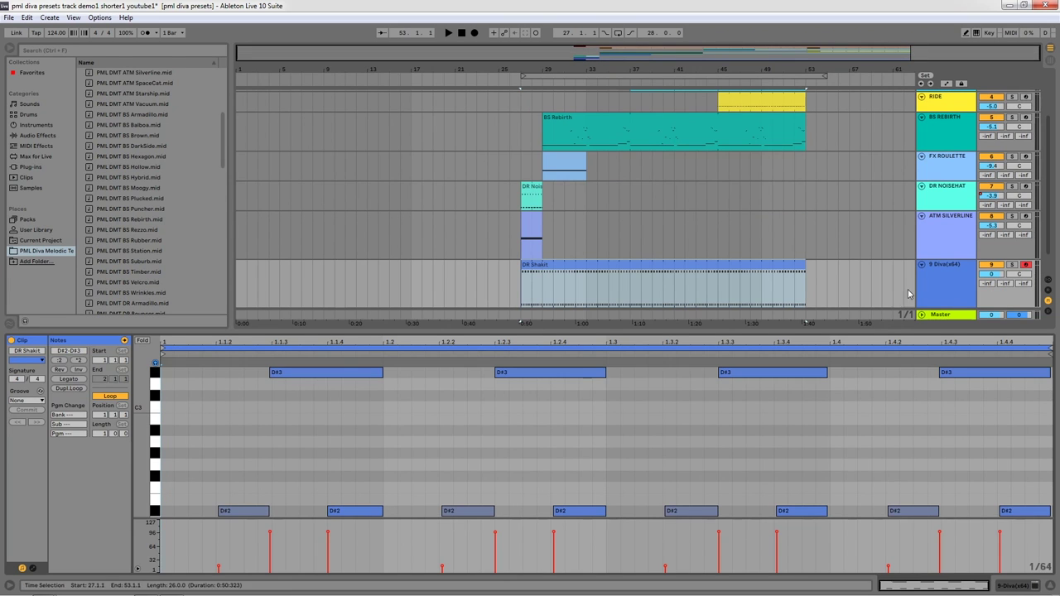
{"action": "left_click", "coordinate": [1011, 265]}
{"action": "key", "text": "space"}
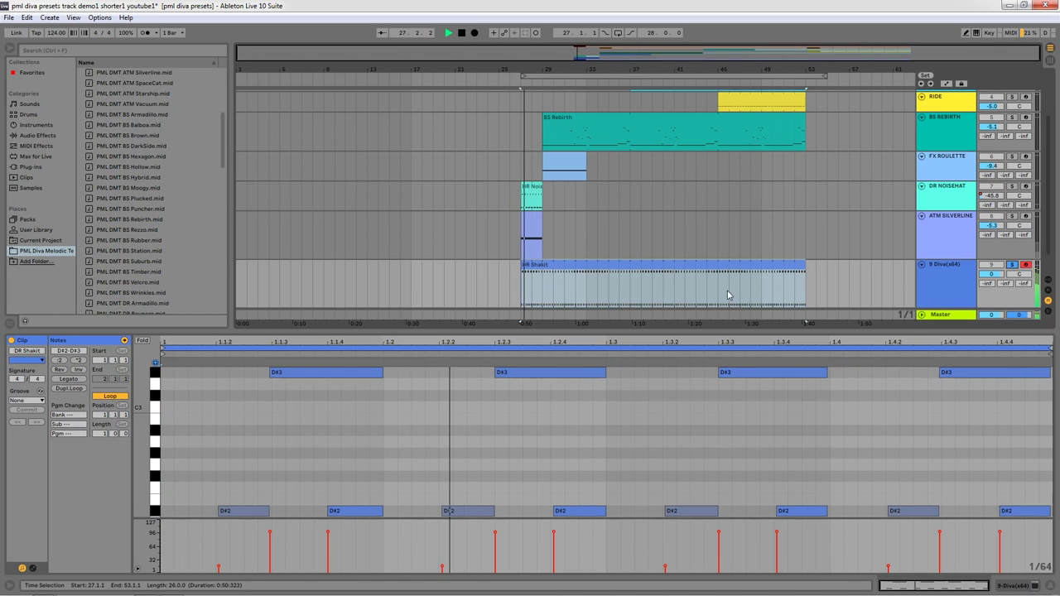
{"action": "left_click_drag", "start_coordinate": [991, 273], "coordinate": [991, 299]}
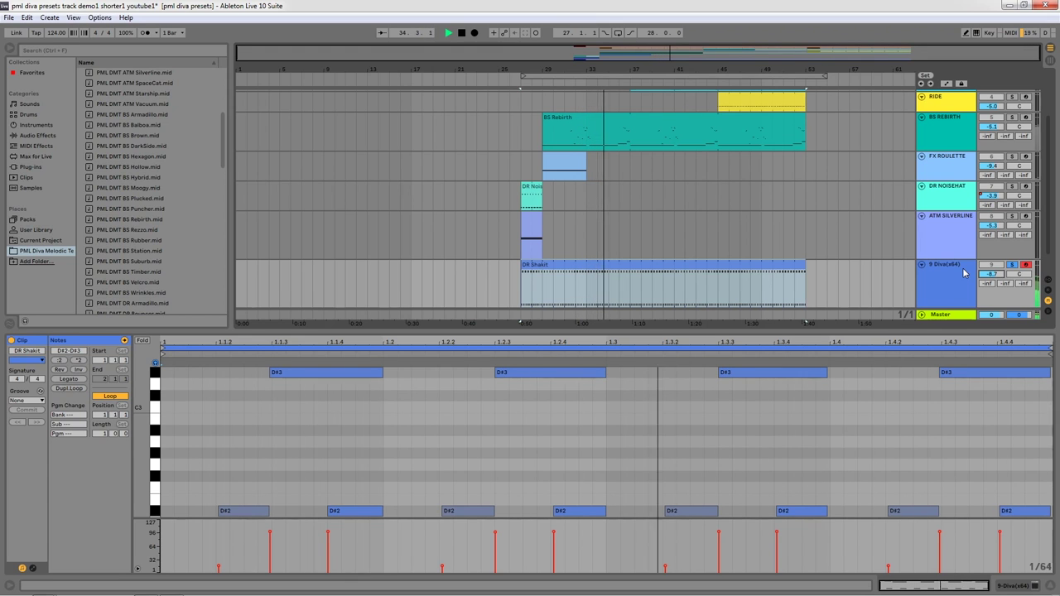
{"action": "left_click_drag", "start_coordinate": [1003, 273], "coordinate": [1003, 300]}
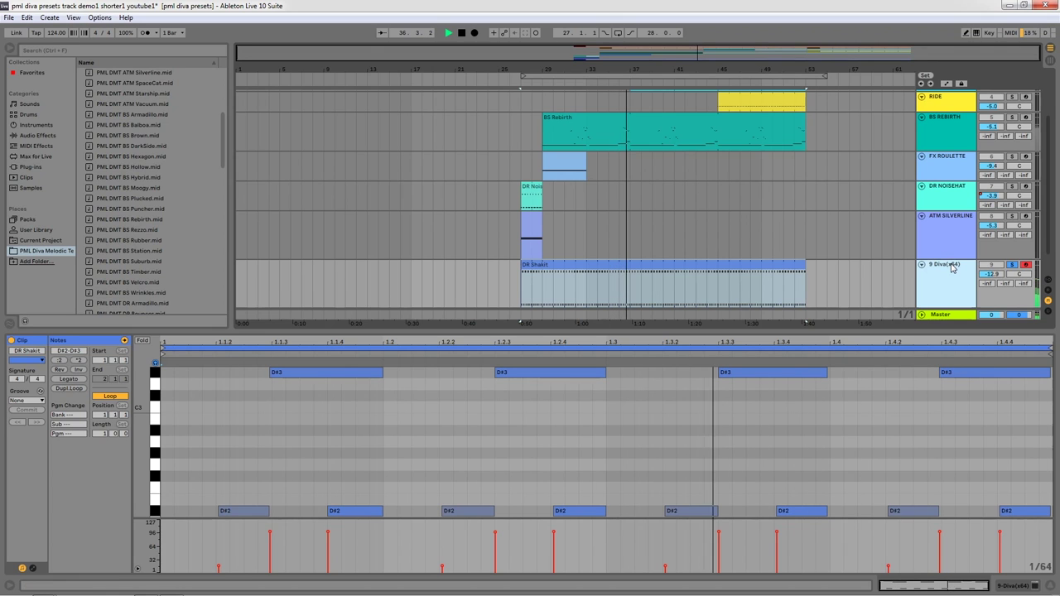
{"action": "left_click", "coordinate": [397, 435]}
{"action": "key", "text": "space"}
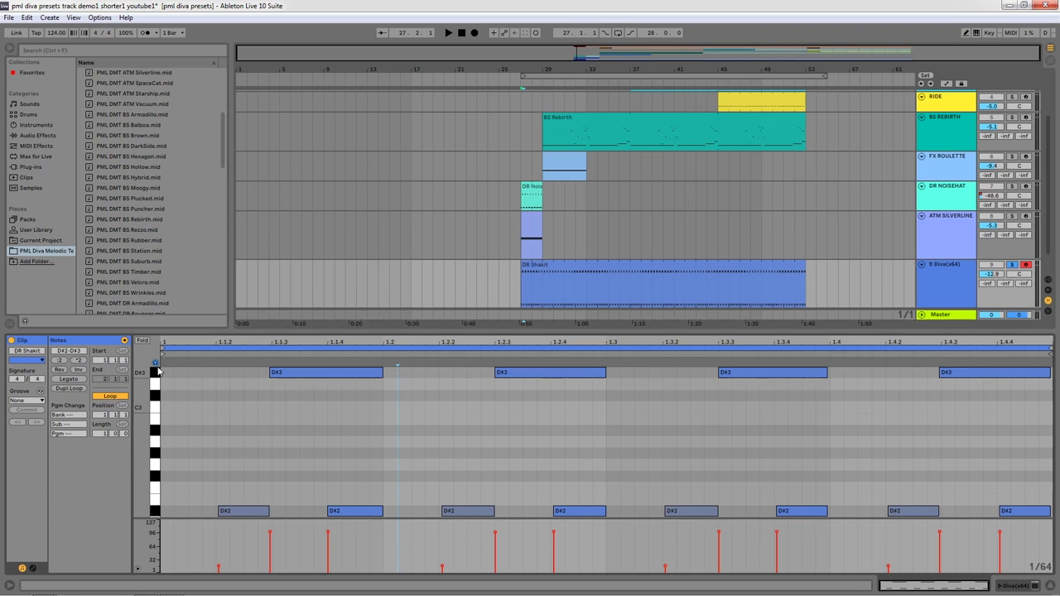
Step: Open track 9's Diva synth and check its MODIFICATIONS page before returning to MAIN
{"action": "left_click", "coordinate": [950, 265]}
{"action": "double_click", "coordinate": [950, 265]}
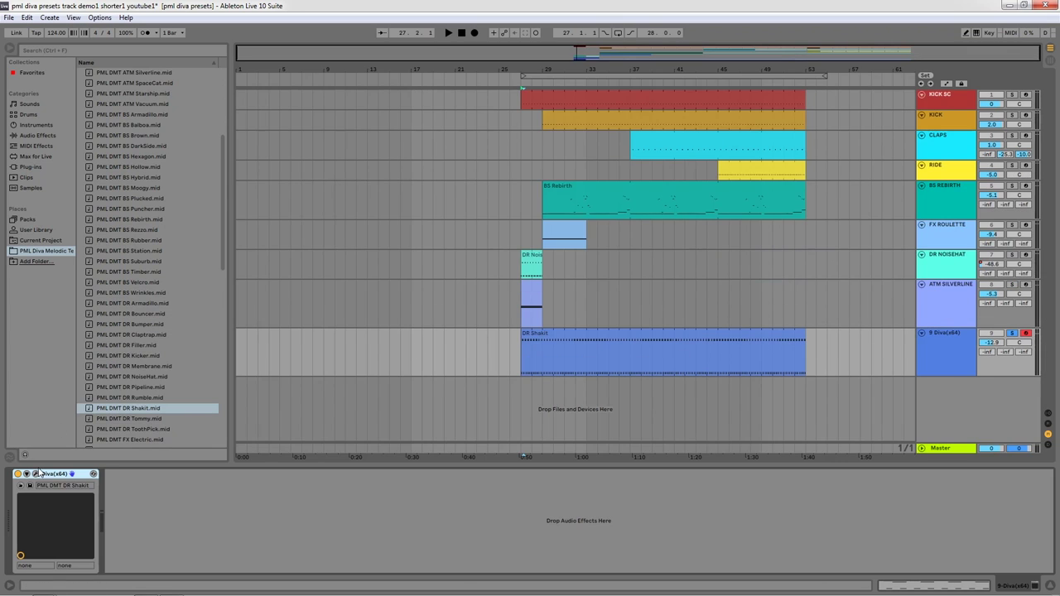
{"action": "left_click", "coordinate": [72, 473]}
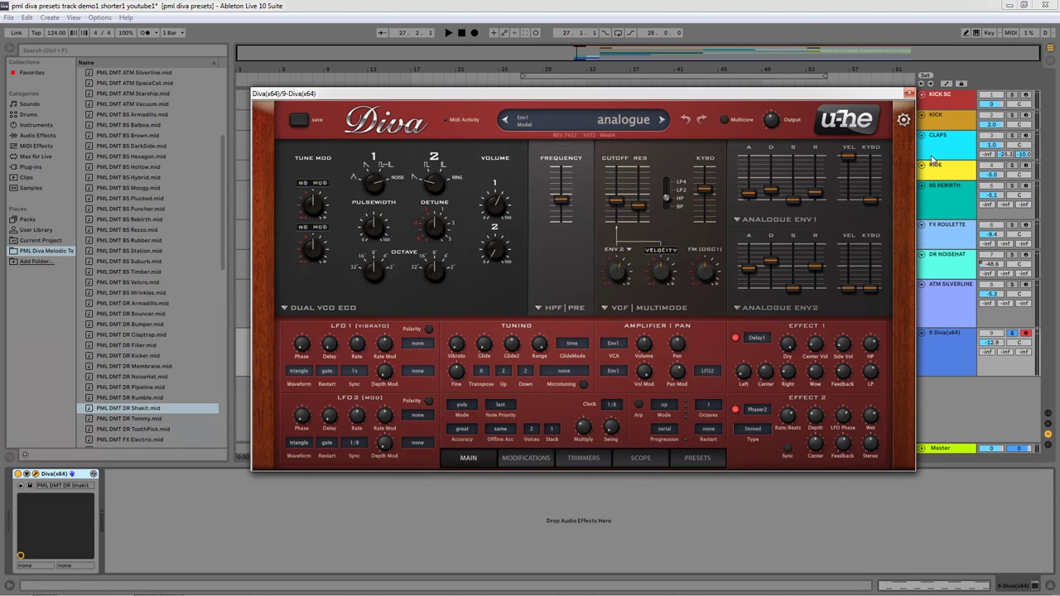
{"action": "left_click", "coordinate": [513, 460]}
{"action": "left_click", "coordinate": [472, 460]}
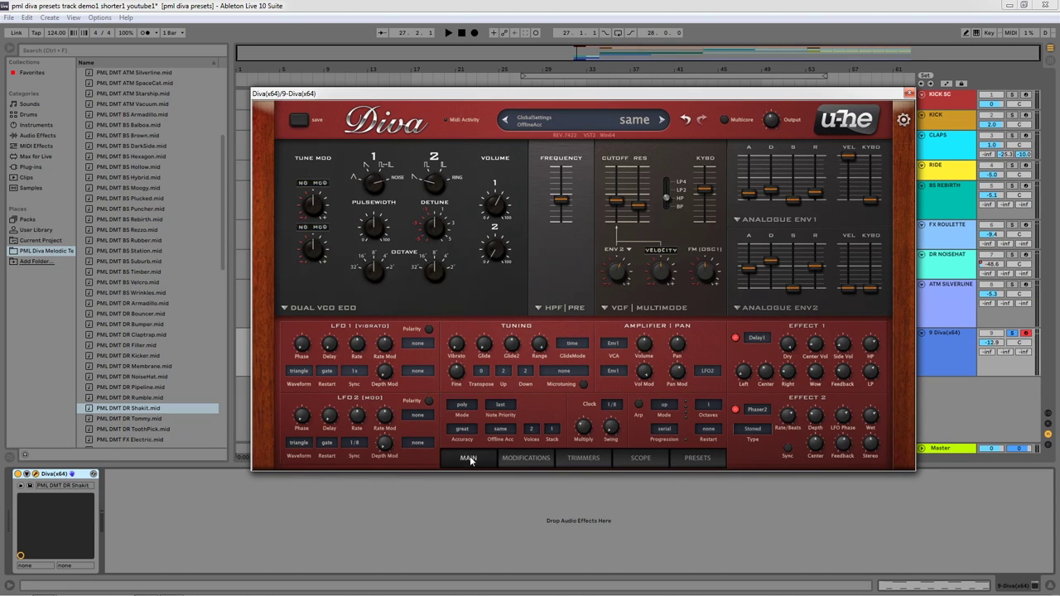
Step: Close Diva, move the DR Shakit clip to start at bar 29, and trim its end to bar 53
{"action": "left_click", "coordinate": [909, 93]}
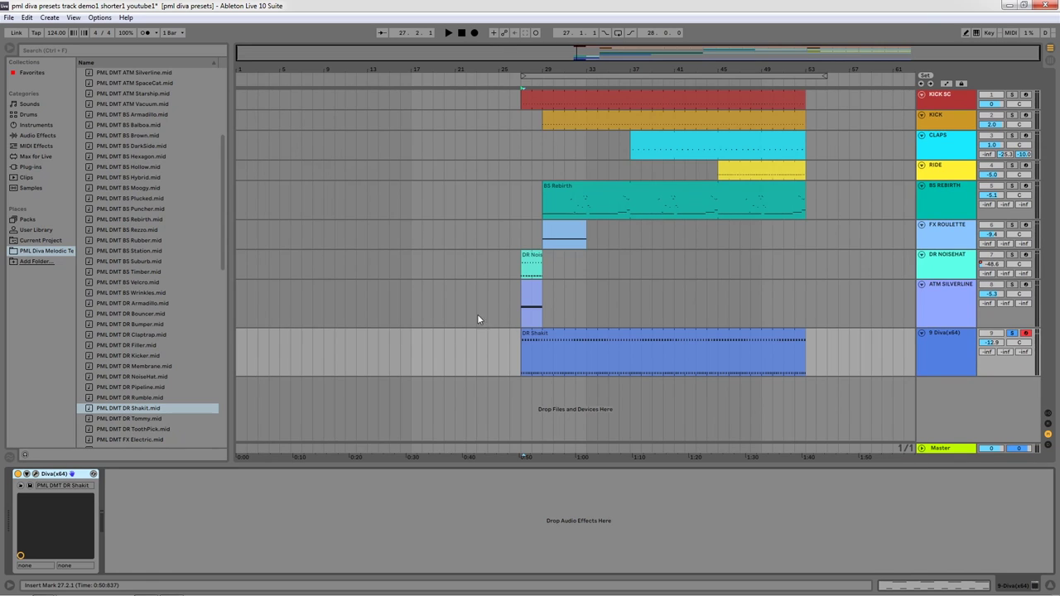
{"action": "left_click", "coordinate": [522, 361]}
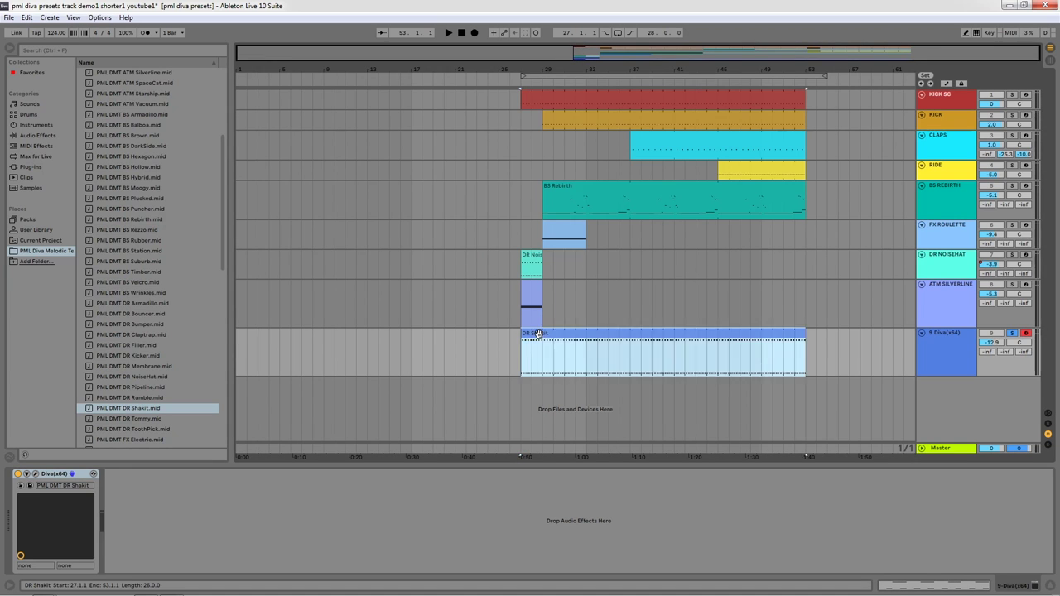
{"action": "left_click_drag", "start_coordinate": [531, 332], "coordinate": [553, 334]}
{"action": "left_click_drag", "start_coordinate": [825, 333], "coordinate": [804, 333]}
Step: Add a Compressor after Diva on track 9 and adjust its Threshold while listening
{"action": "left_click", "coordinate": [167, 526]}
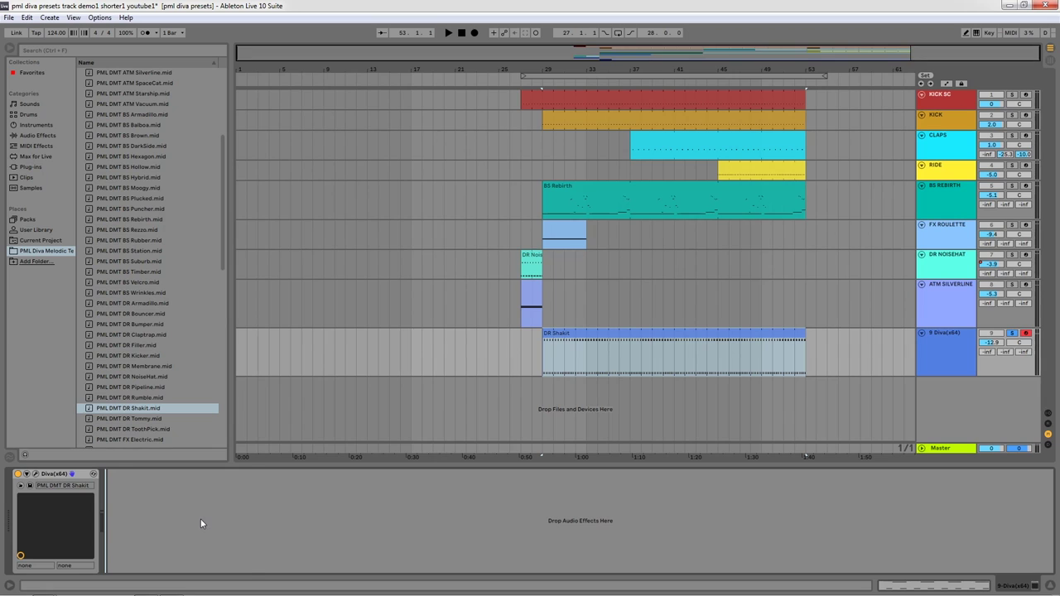
{"action": "key", "text": "ctrl+v"}
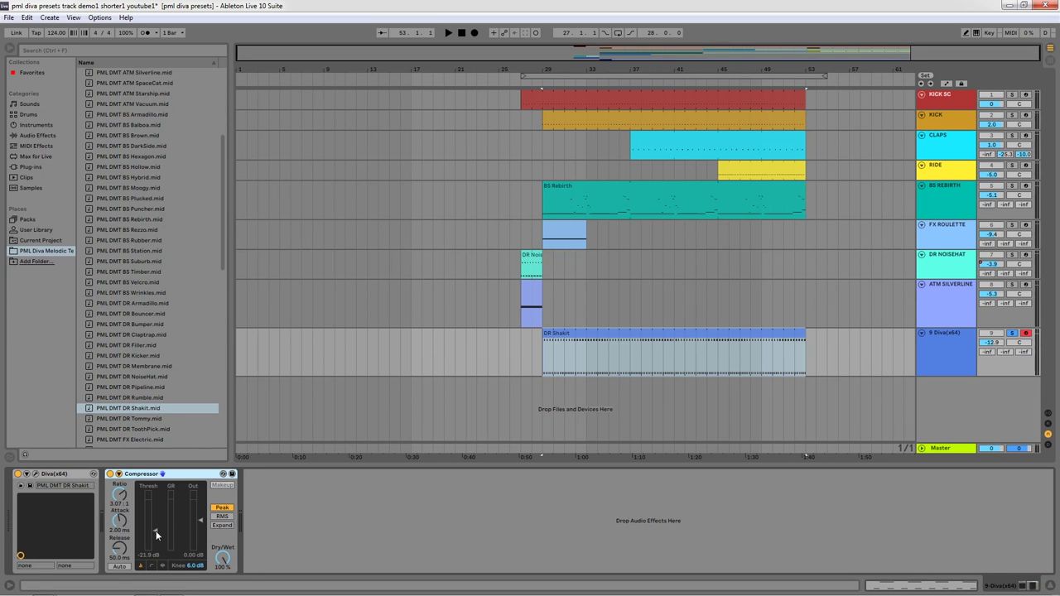
{"action": "key", "text": "space"}
{"action": "mouse_move", "coordinate": [156, 534]}
{"action": "left_mouse_down"}
{"action": "mouse_move", "coordinate": [156, 551]}
{"action": "mouse_move", "coordinate": [156, 525]}
{"action": "left_mouse_up"}
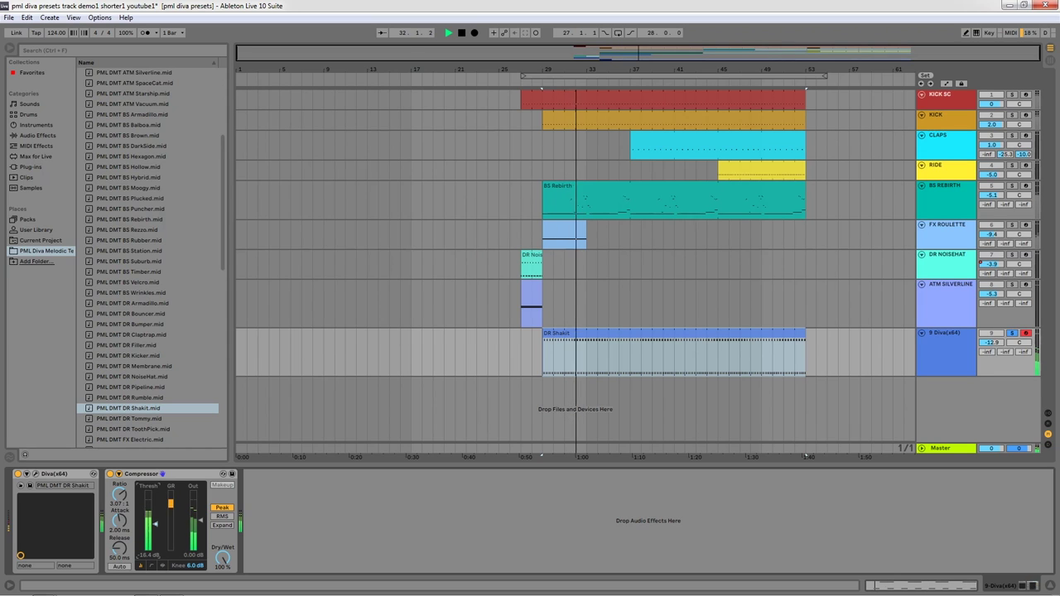
{"action": "key", "text": "space"}
Step: Unsolo track 9, play from bar 27, and lower its volume to -14.3 dB
{"action": "left_click", "coordinate": [1011, 332]}
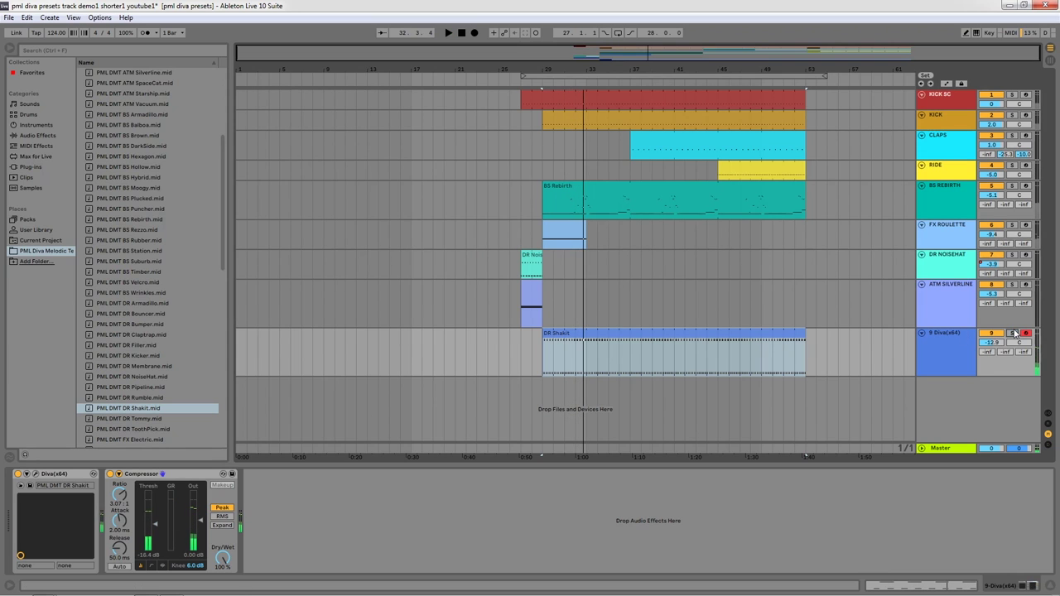
{"action": "left_click", "coordinate": [524, 344]}
{"action": "key", "text": "space"}
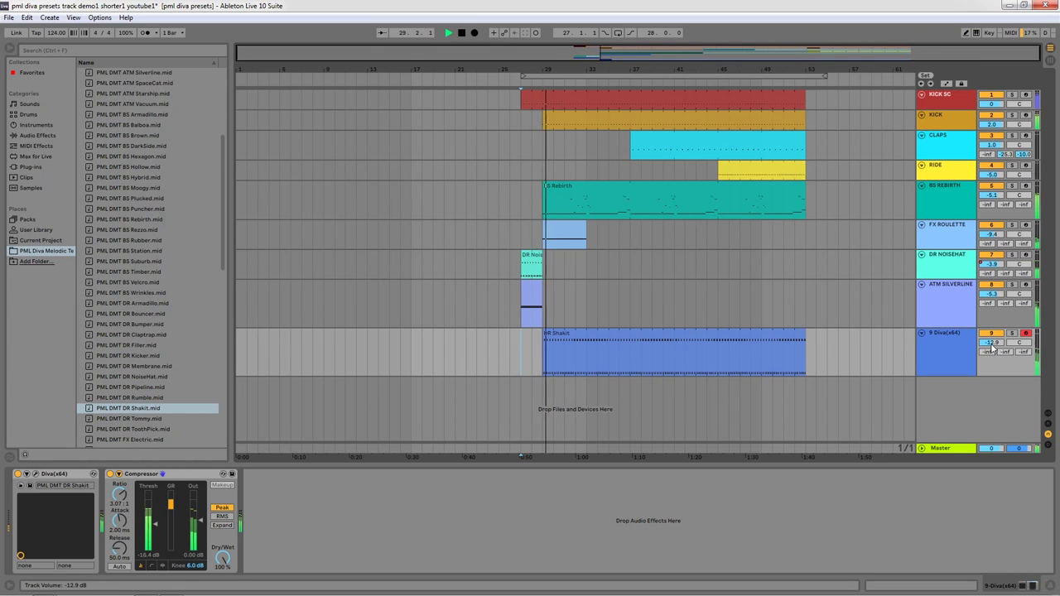
{"action": "left_click_drag", "start_coordinate": [996, 342], "coordinate": [996, 353]}
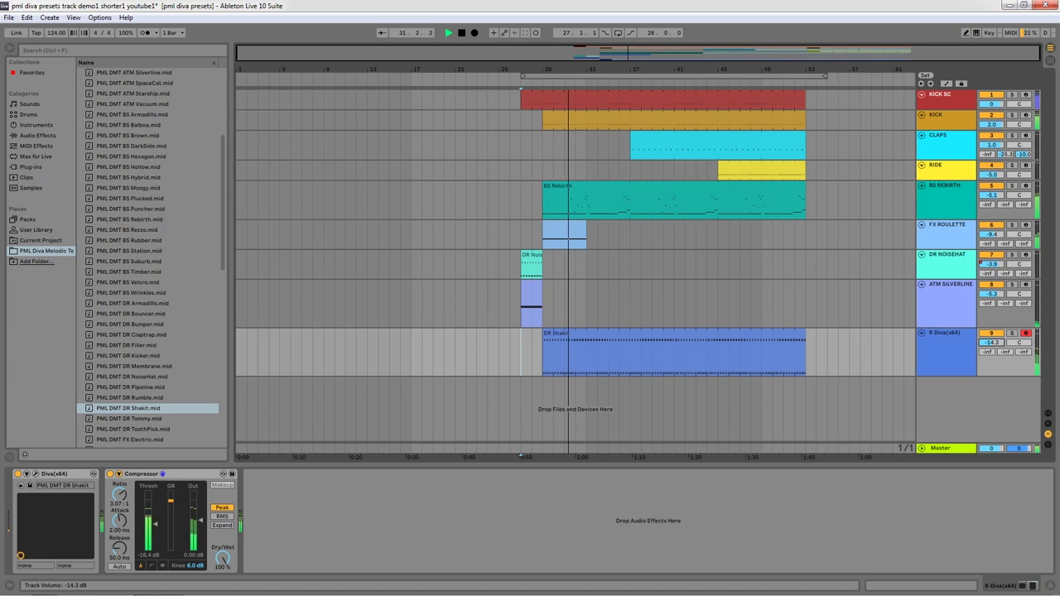
{"action": "left_click", "coordinate": [952, 336]}
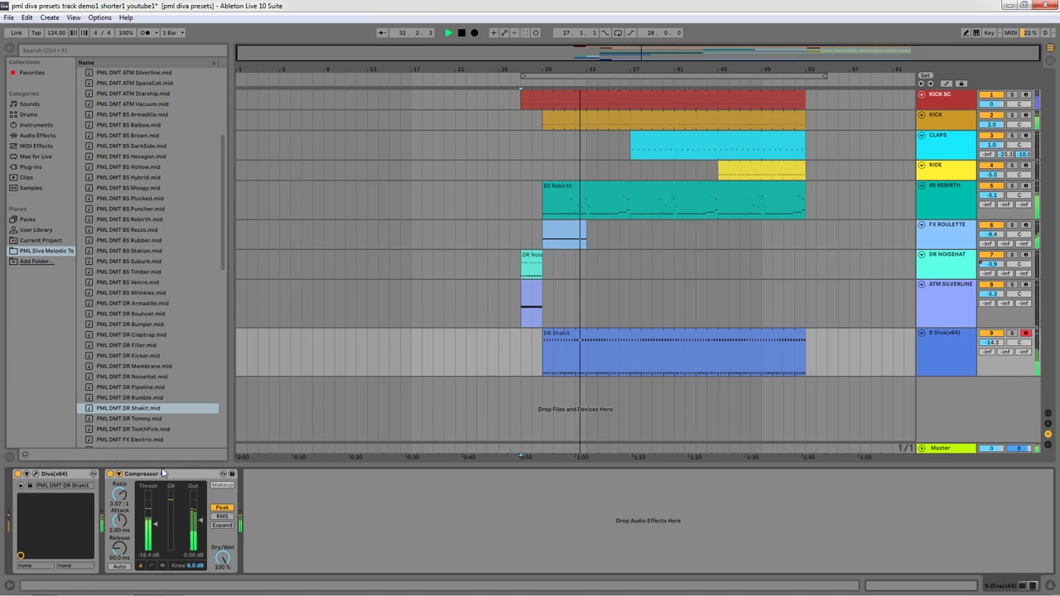
Step: Raise Diva's high-pass filter frequency to 68.00 on track 9, audition it, and close Diva
{"action": "left_click", "coordinate": [36, 478]}
{"action": "left_click", "coordinate": [36, 477]}
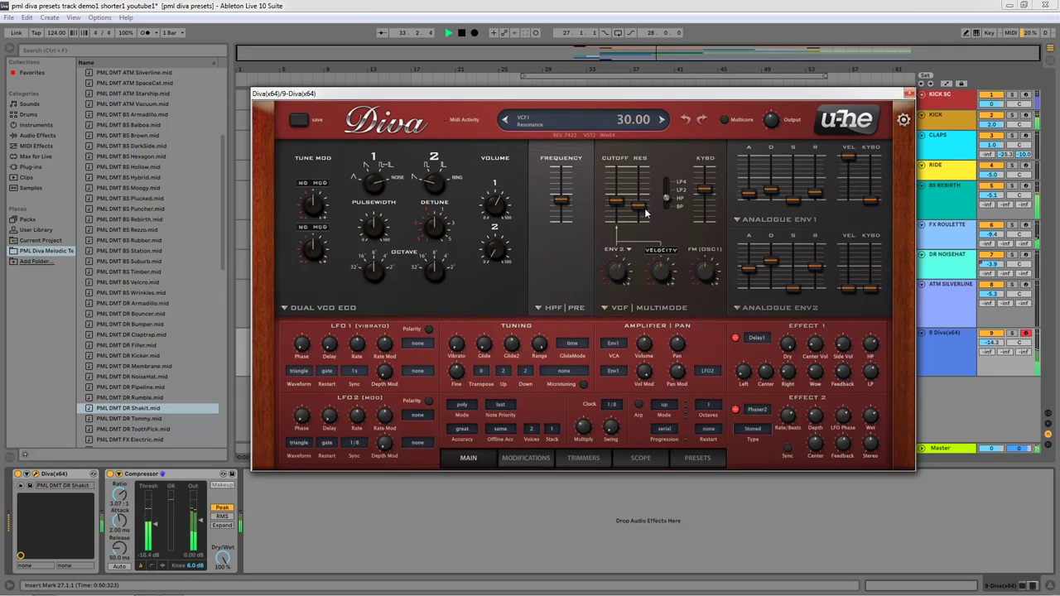
{"action": "mouse_move", "coordinate": [563, 203]}
{"action": "left_mouse_down"}
{"action": "mouse_move", "coordinate": [570, 182]}
{"action": "mouse_move", "coordinate": [562, 235]}
{"action": "mouse_move", "coordinate": [562, 174]}
{"action": "mouse_move", "coordinate": [563, 225]}
{"action": "mouse_move", "coordinate": [574, 217]}
{"action": "left_mouse_up"}
{"action": "key", "text": "space"}
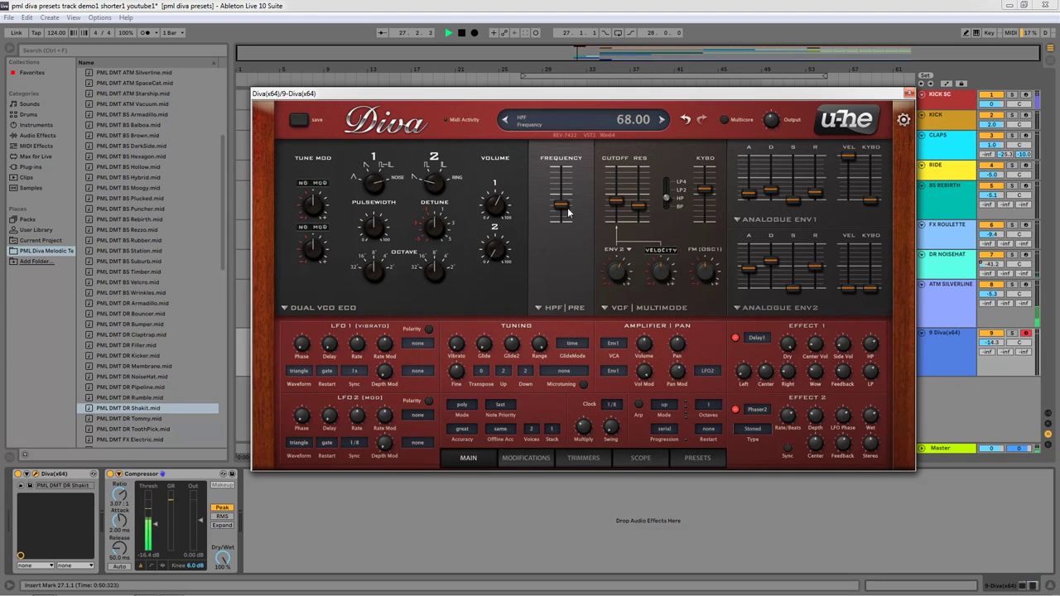
{"action": "left_click", "coordinate": [909, 93]}
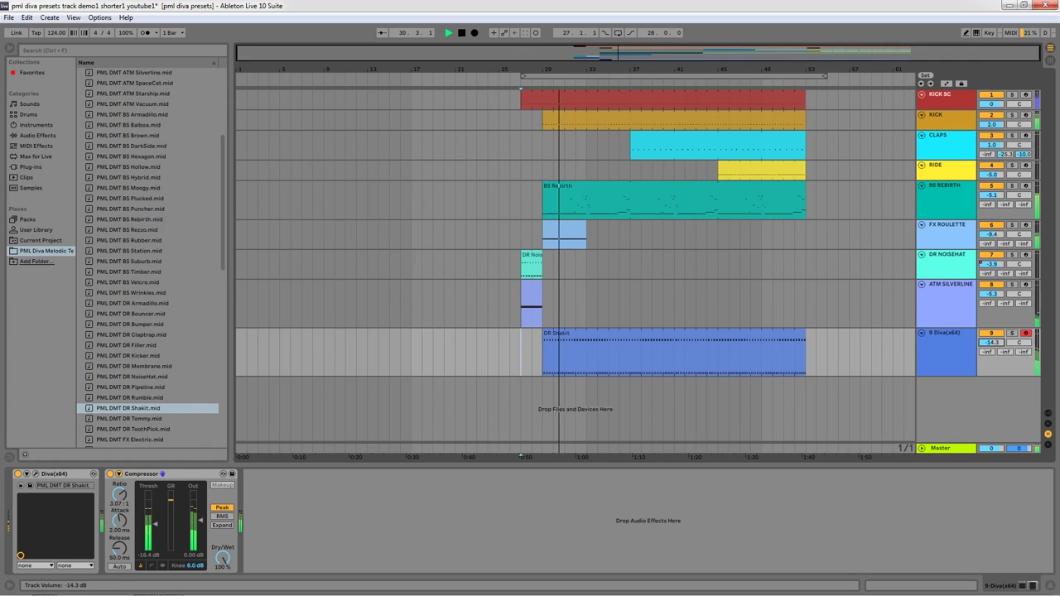
Step: Lower track 9 to -15.4 dB and the Compressor threshold to -16.8 dB, then stop playback
{"action": "left_click_drag", "start_coordinate": [991, 342], "coordinate": [991, 352]}
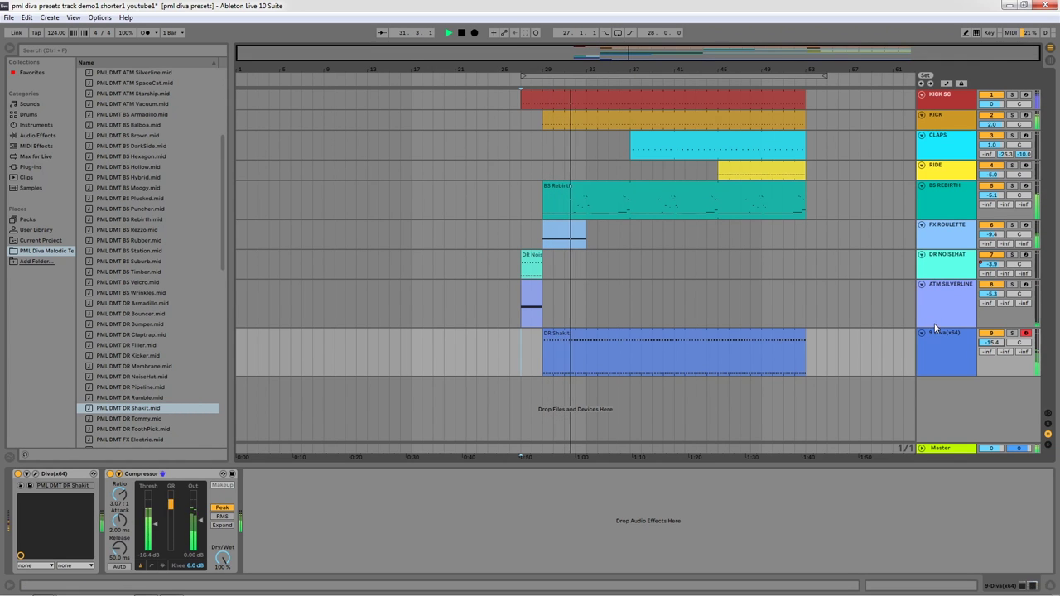
{"action": "left_click_drag", "start_coordinate": [156, 527], "coordinate": [158, 533]}
{"action": "left_click", "coordinate": [578, 332]}
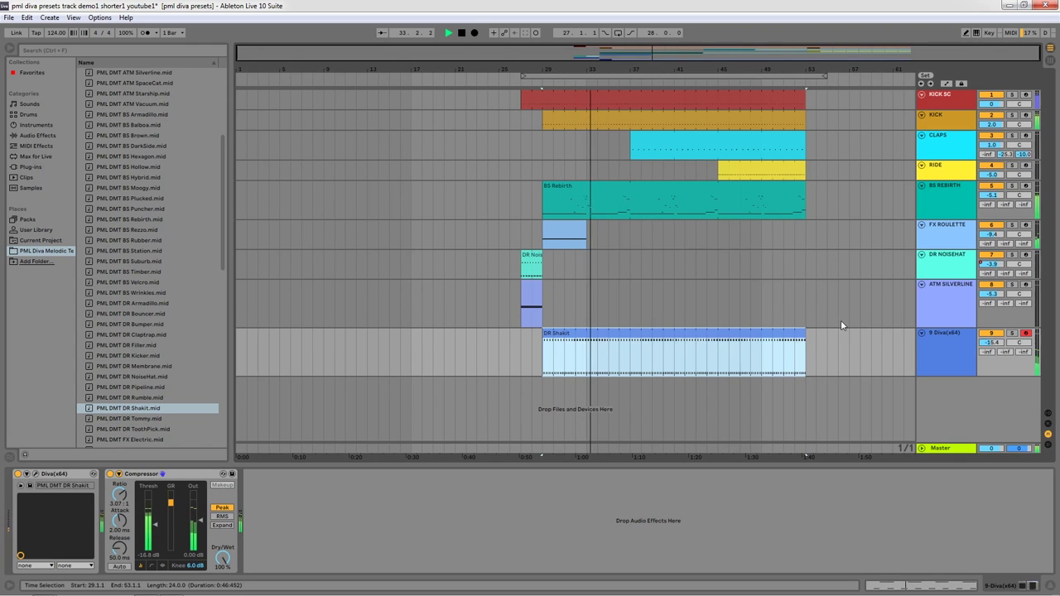
{"action": "left_click", "coordinate": [944, 333]}
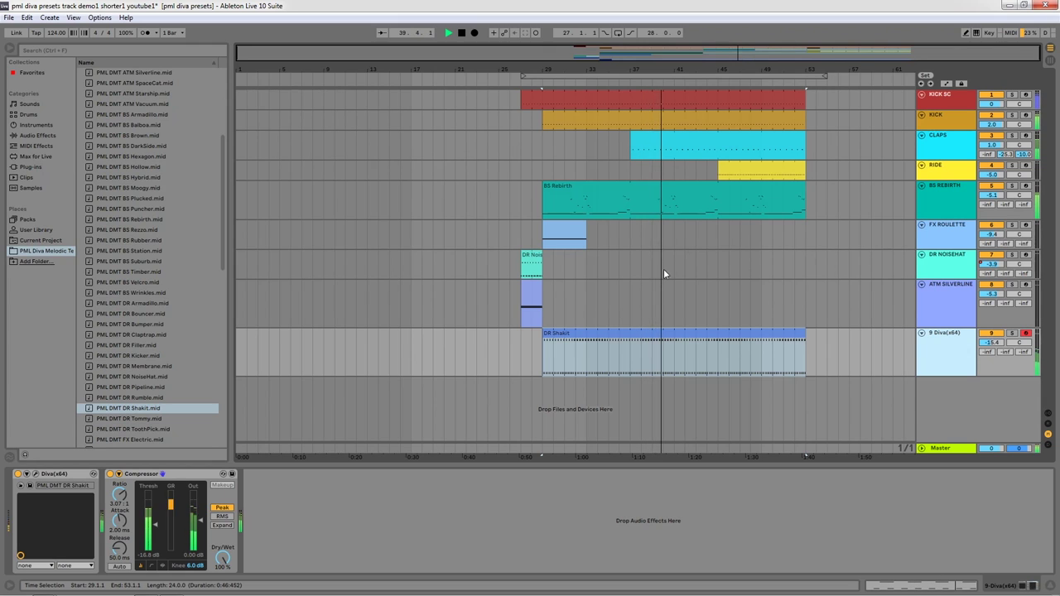
{"action": "key", "text": "space"}
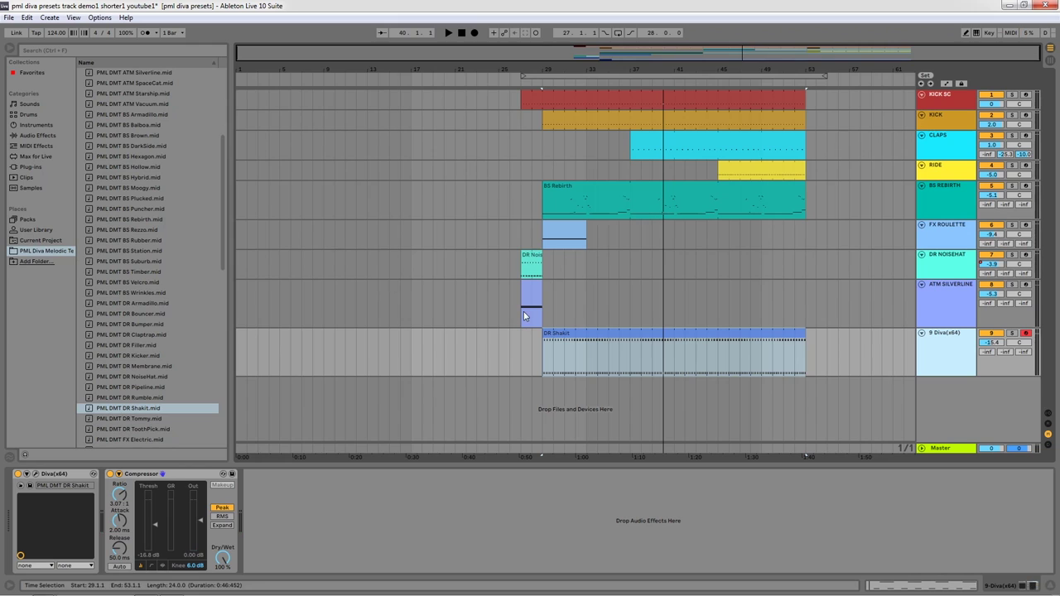
Step: Search the browser for 'div' and drop the Diva(x64) plug-in in to create track 10
{"action": "left_click", "coordinate": [70, 46]}
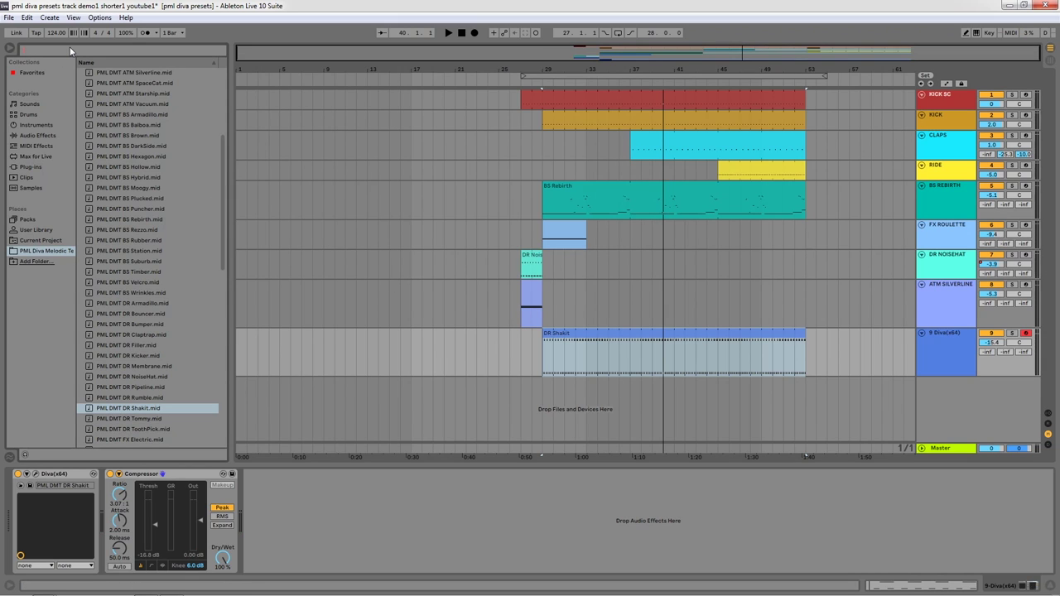
{"action": "type", "text": "diva"}
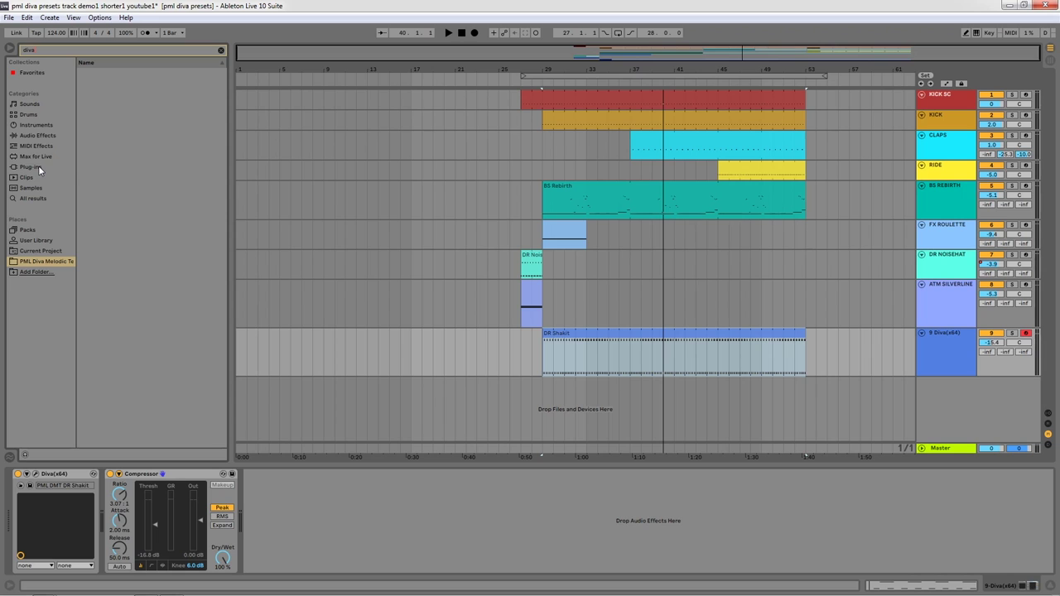
{"action": "left_click", "coordinate": [38, 167]}
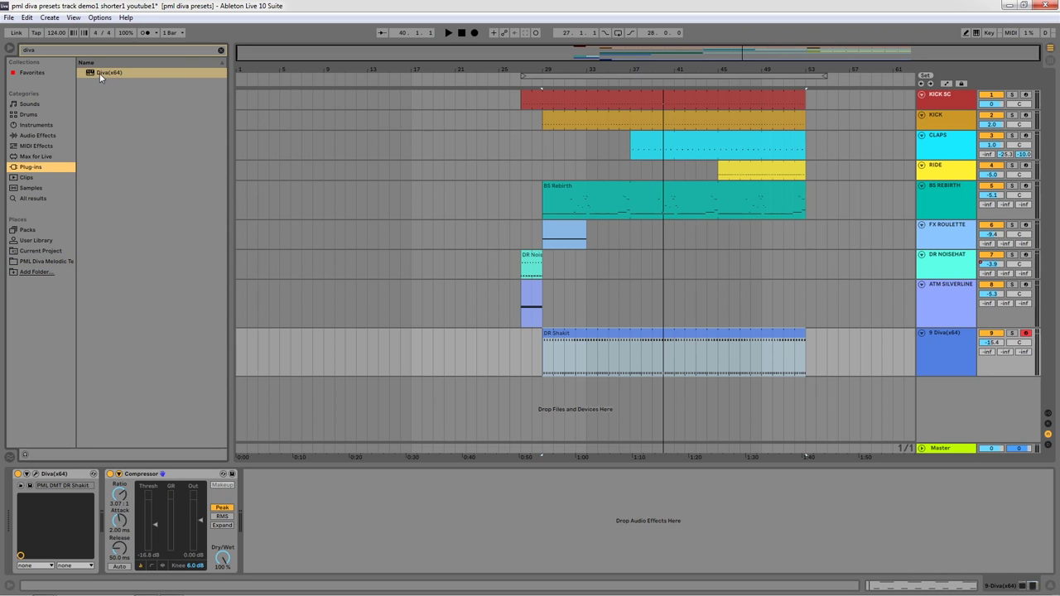
{"action": "left_click_drag", "start_coordinate": [113, 74], "coordinate": [364, 323]}
{"action": "left_click_drag", "start_coordinate": [454, 416], "coordinate": [455, 416]}
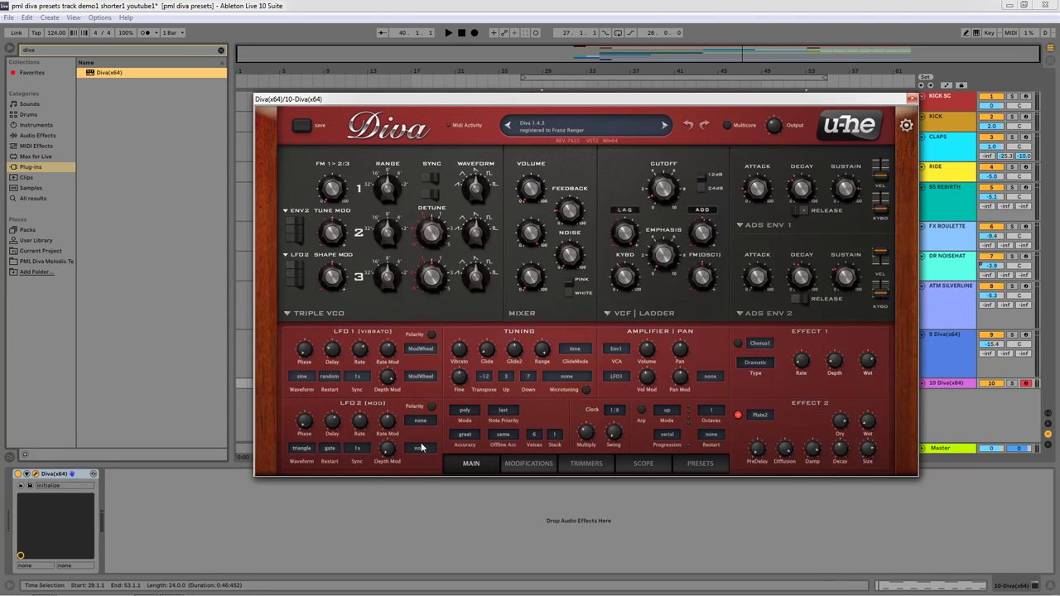
Step: Load the PML DMT FX Sprinkler preset from PML Diva Melodic Techno Presets into track 10's Diva
{"action": "left_click", "coordinate": [700, 464]}
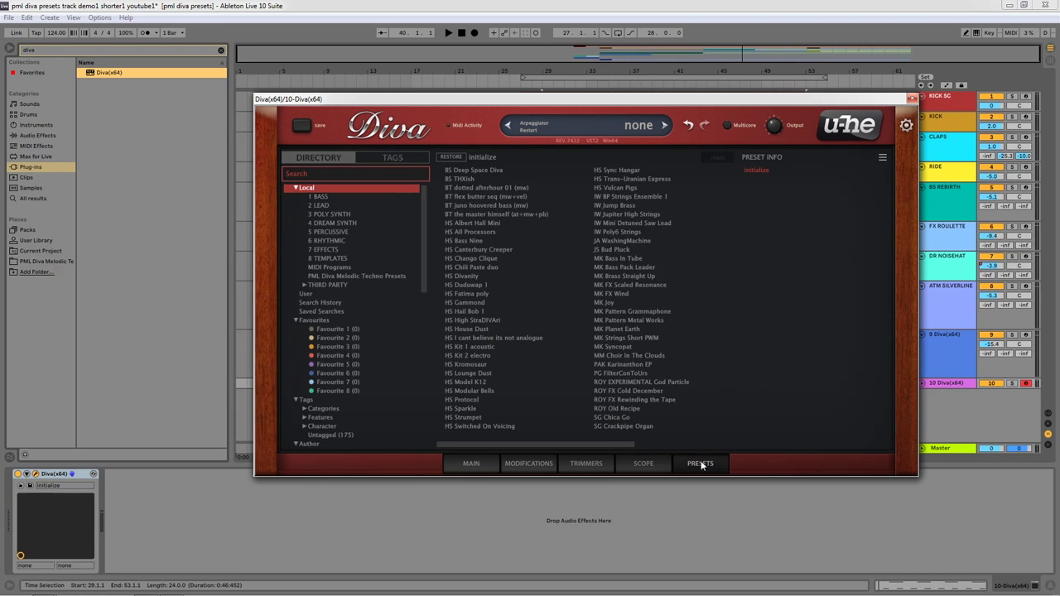
{"action": "left_click", "coordinate": [344, 277]}
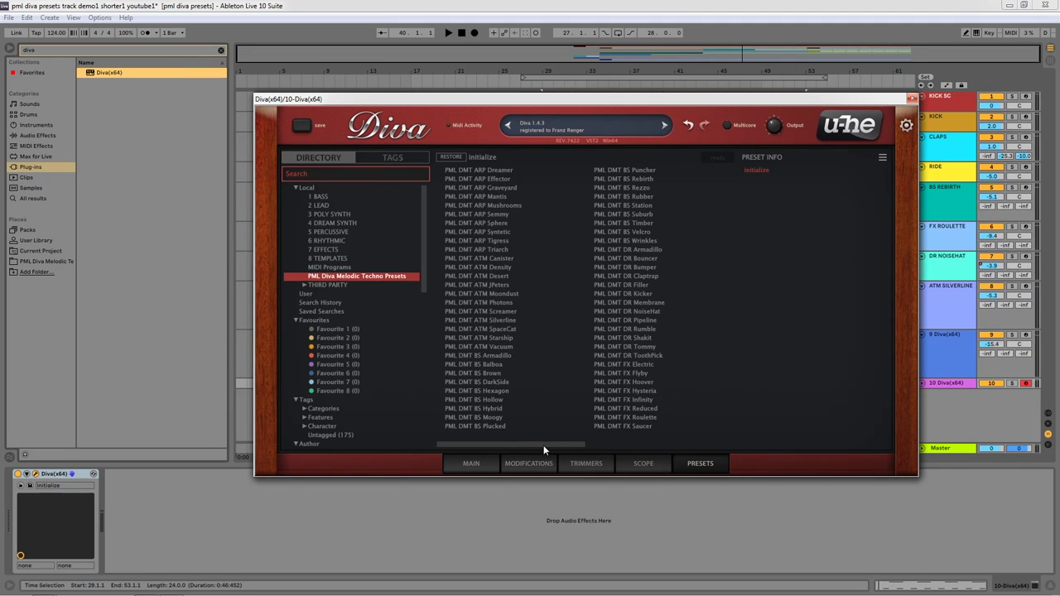
{"action": "left_click_drag", "start_coordinate": [544, 444], "coordinate": [667, 451]}
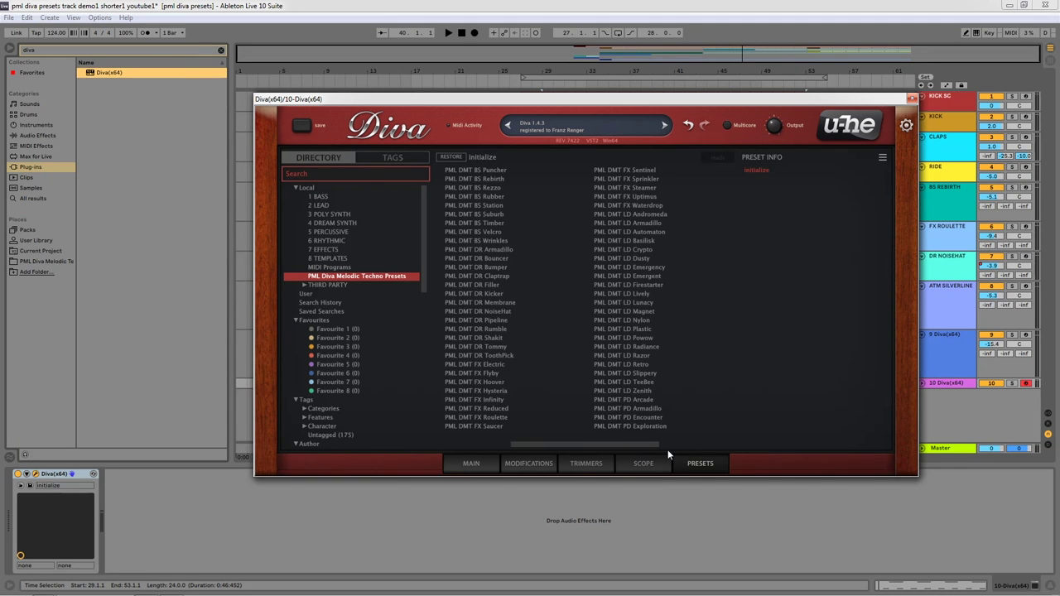
{"action": "left_click", "coordinate": [650, 180]}
{"action": "left_click", "coordinate": [488, 456]}
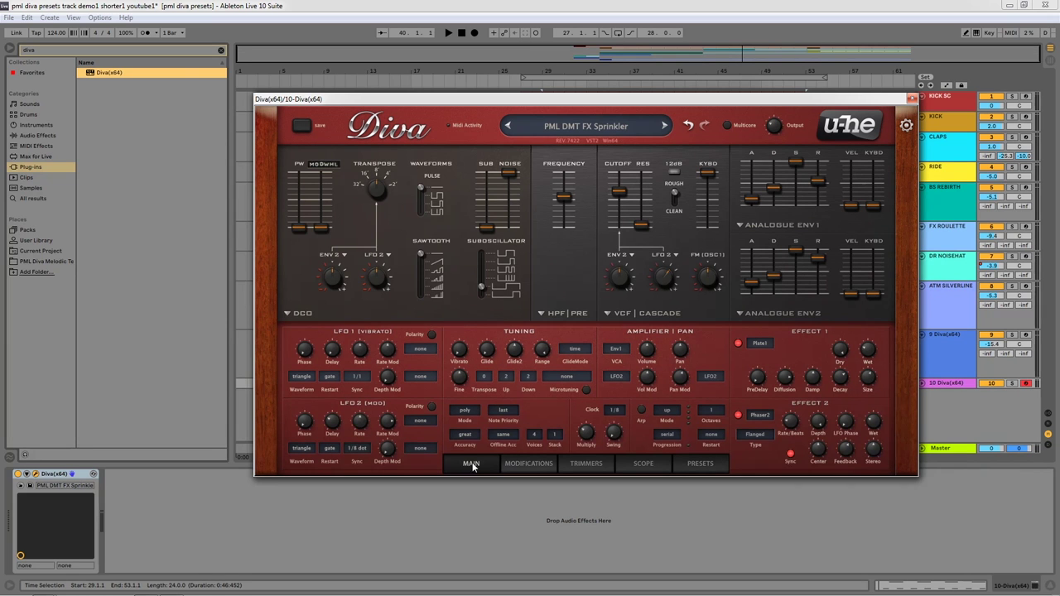
Step: Copy the ATM Silverline clip onto track 10 at bar 27 and select its G3 note
{"action": "left_click", "coordinate": [912, 97]}
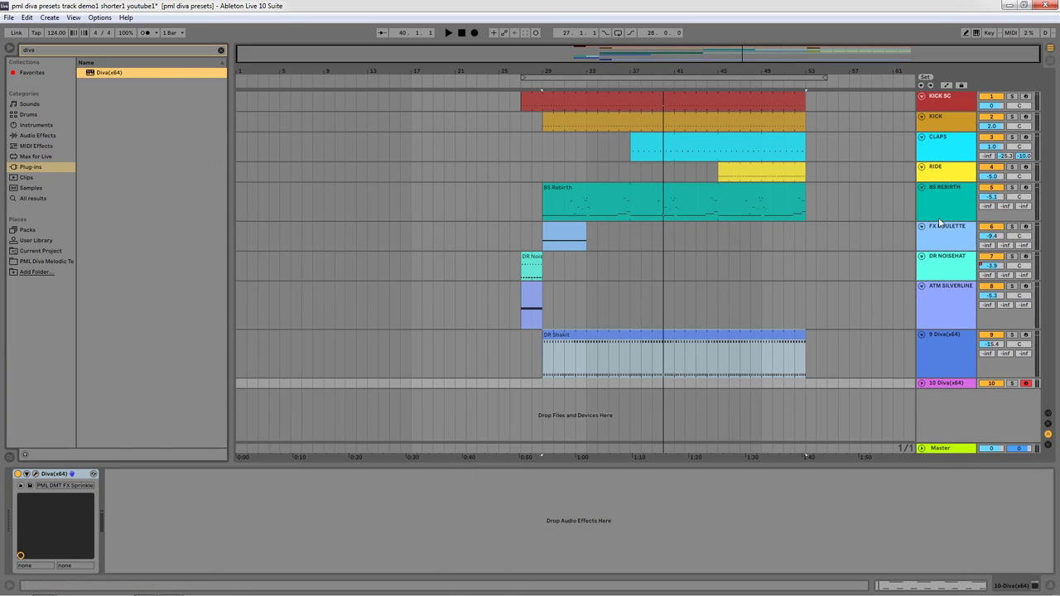
{"action": "left_click", "coordinate": [922, 383]}
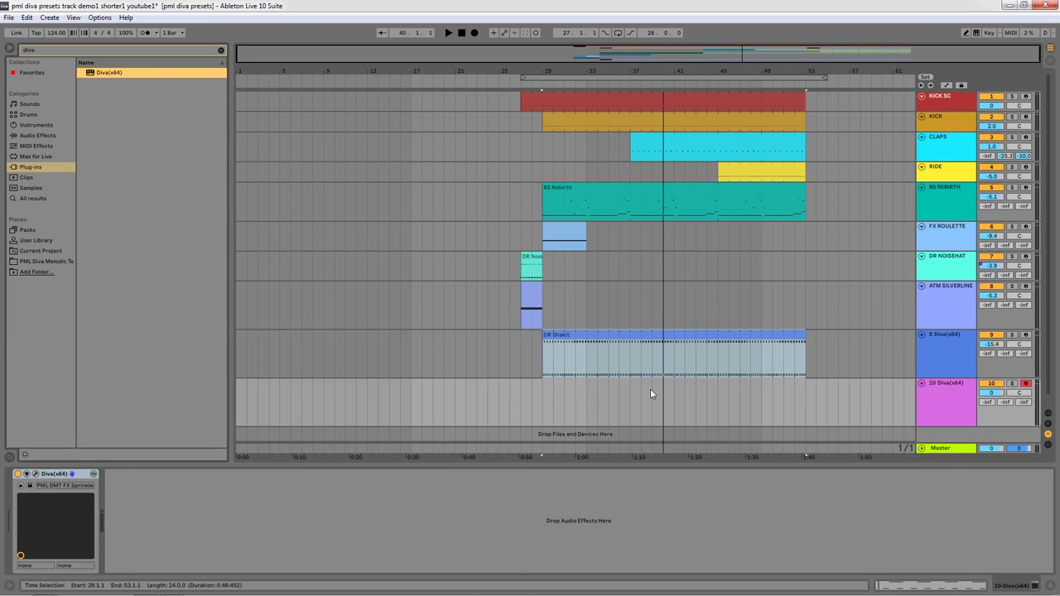
{"action": "left_click_drag", "start_coordinate": [532, 295], "coordinate": [533, 392]}
{"action": "double_click", "coordinate": [532, 382]}
{"action": "left_click", "coordinate": [164, 432]}
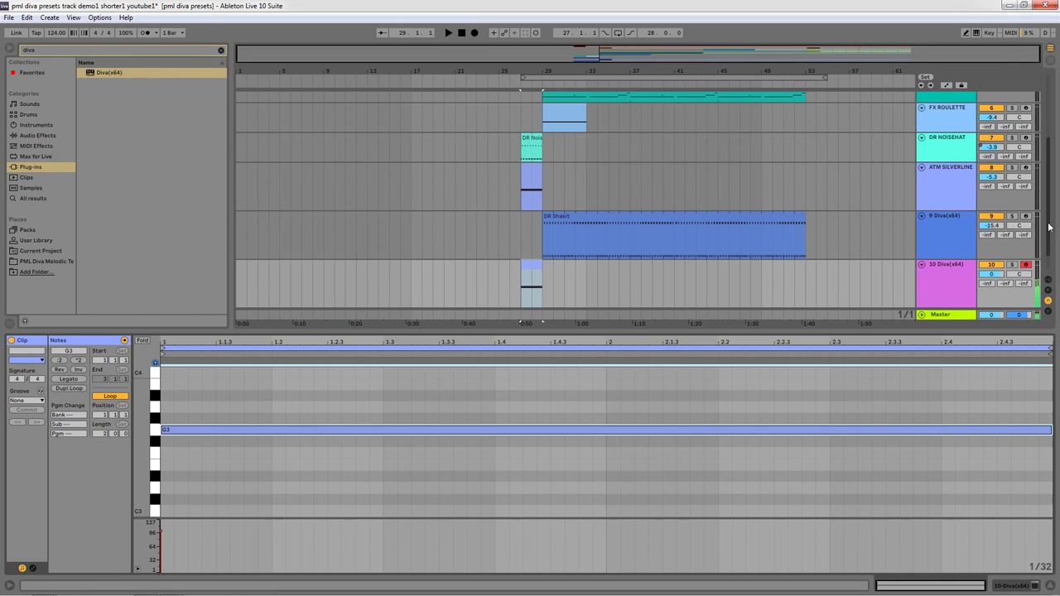
Step: Lower track 10's volume to -10.4 dB and audition from bar 27
{"action": "left_click", "coordinate": [1000, 276]}
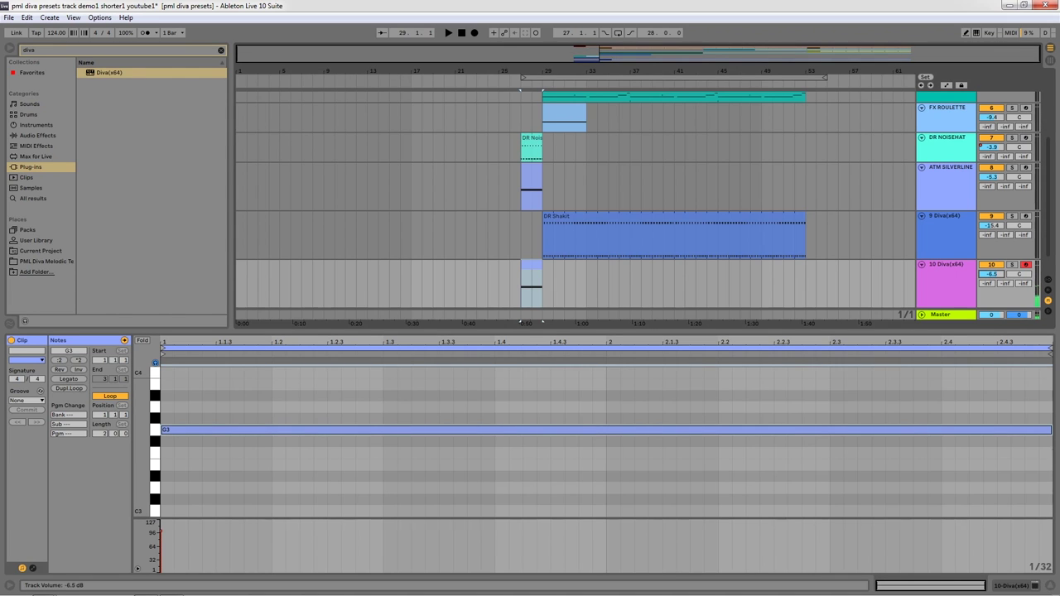
{"action": "left_click", "coordinate": [950, 265]}
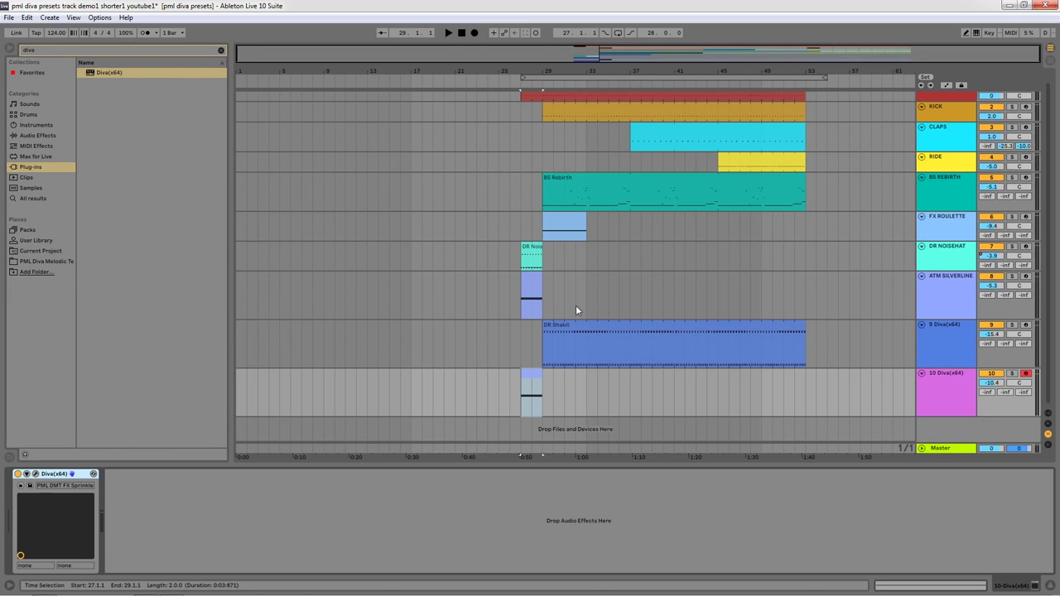
{"action": "left_click", "coordinate": [522, 294]}
{"action": "key", "text": "space"}
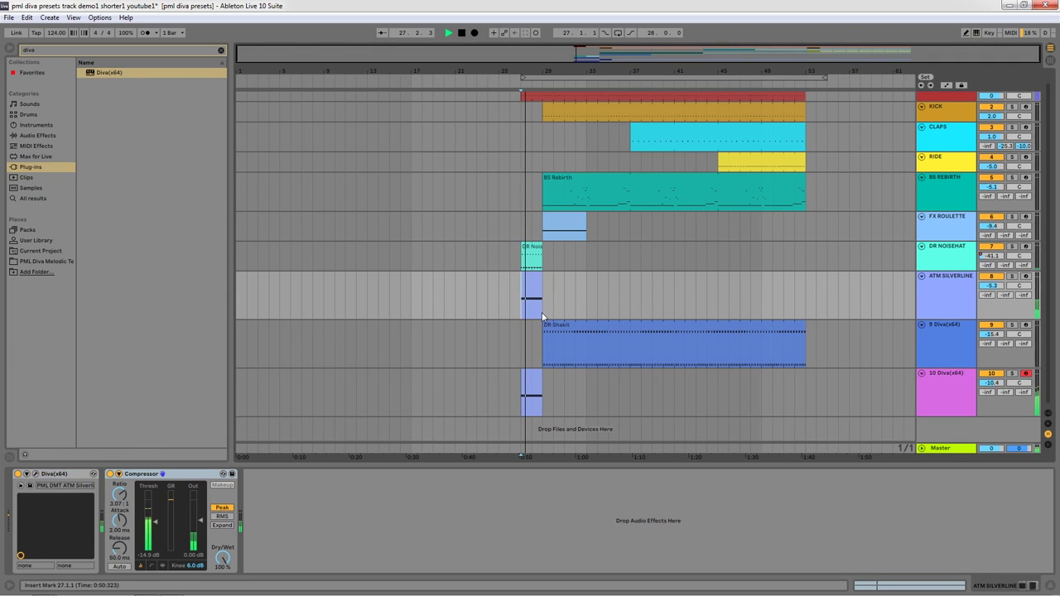
{"action": "key", "text": "space"}
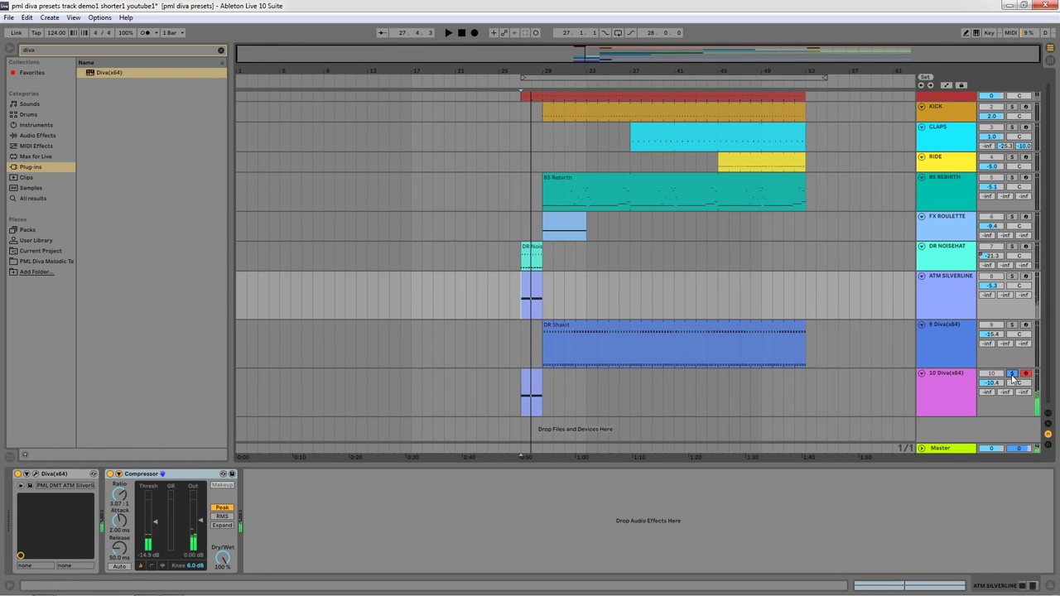
Step: Transpose track 10's note up two octaves to G5 and lower the track to -14.7 dB
{"action": "double_click", "coordinate": [531, 391]}
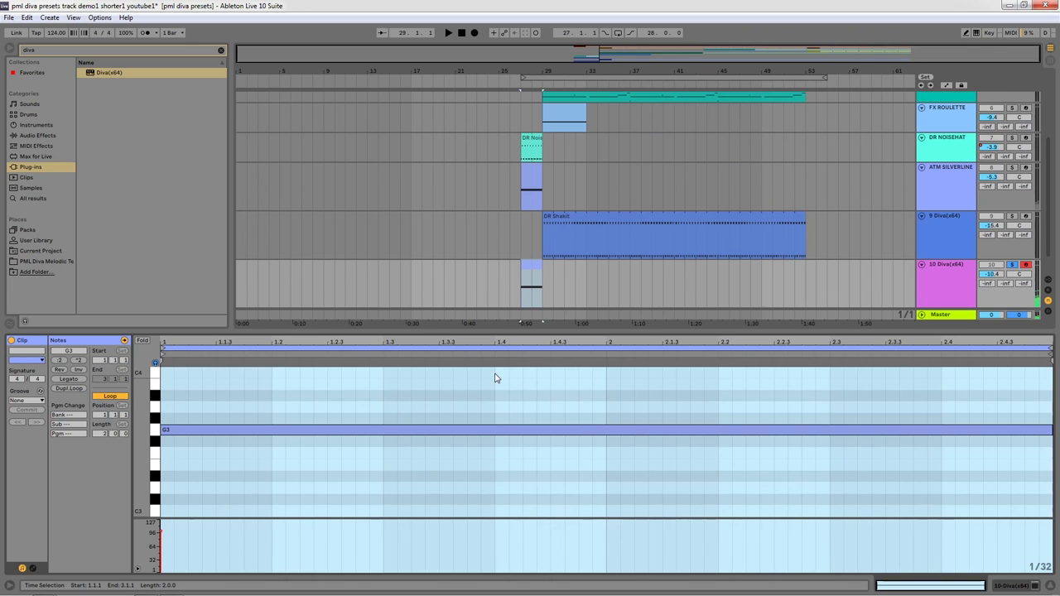
{"action": "left_click_drag", "start_coordinate": [210, 404], "coordinate": [230, 457]}
{"action": "key", "text": "shift+Up"}
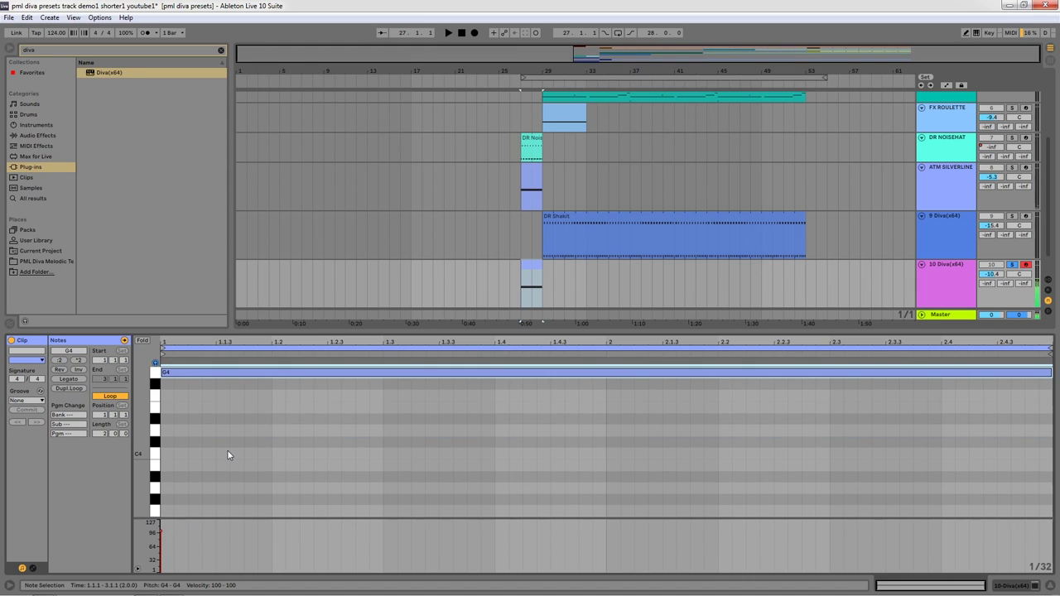
{"action": "key", "text": "shift+Up"}
{"action": "key", "text": "space"}
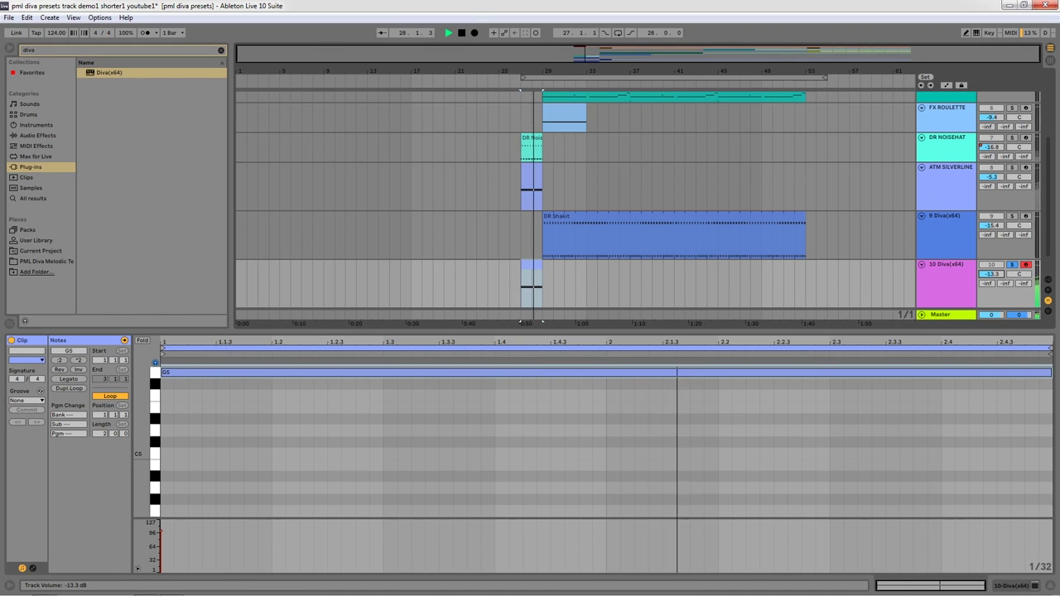
{"action": "left_click_drag", "start_coordinate": [991, 274], "coordinate": [991, 290]}
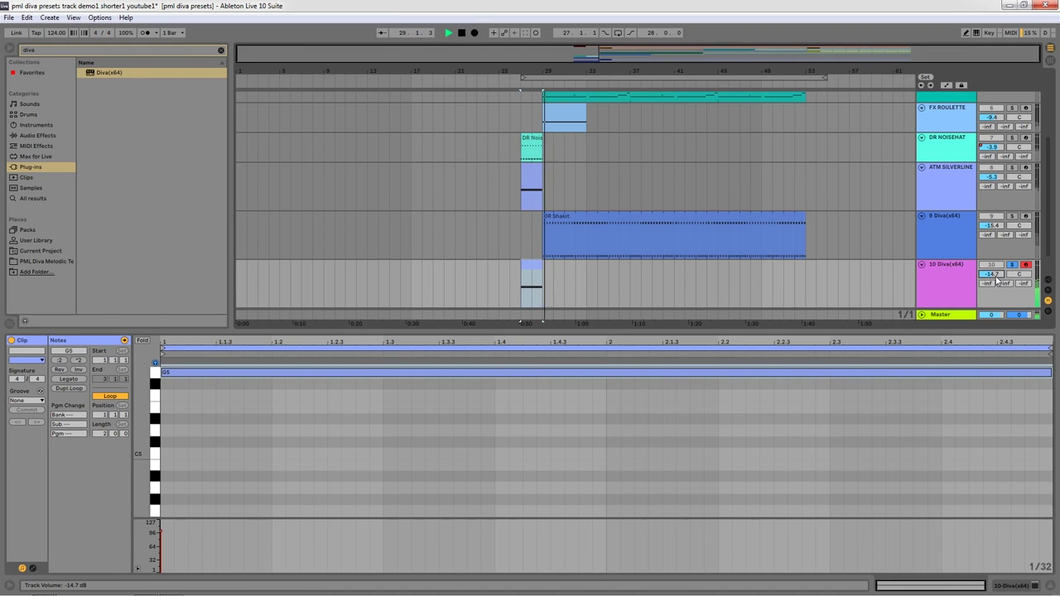
{"action": "key", "text": "space"}
Step: Move track 10's clip to bar 28 and add a Compressor after Diva
{"action": "left_click_drag", "start_coordinate": [528, 263], "coordinate": [539, 265]}
{"action": "left_click", "coordinate": [955, 266]}
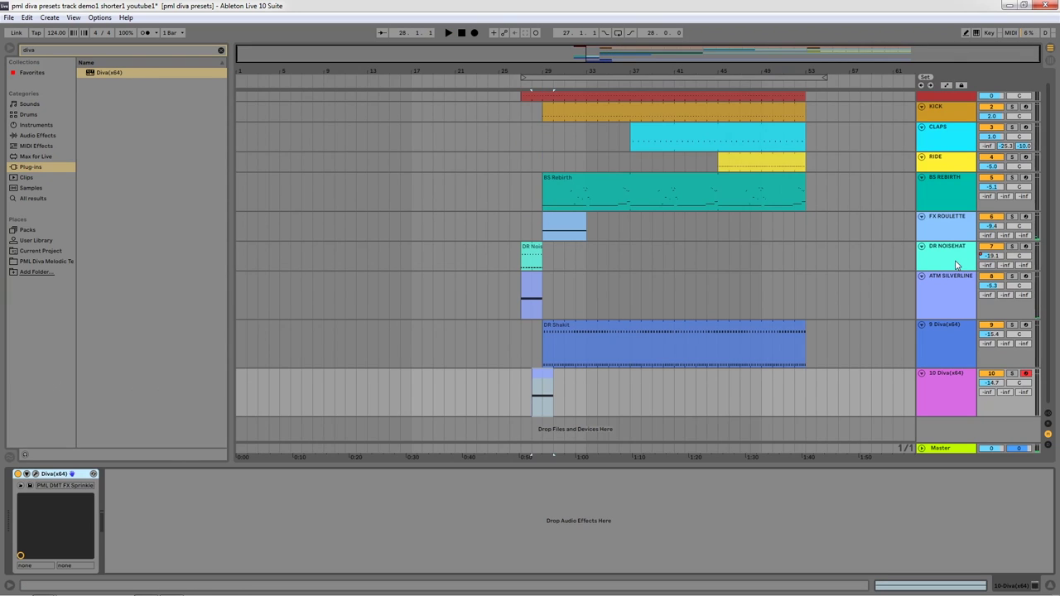
{"action": "left_click", "coordinate": [167, 511]}
{"action": "key", "text": "ctrl+v"}
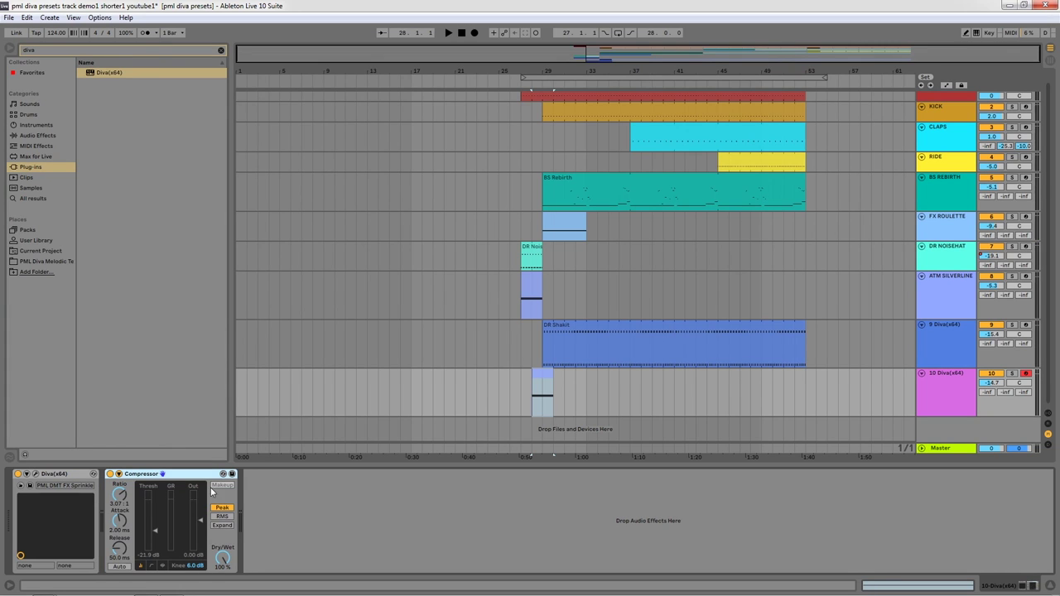
{"action": "key", "text": "space"}
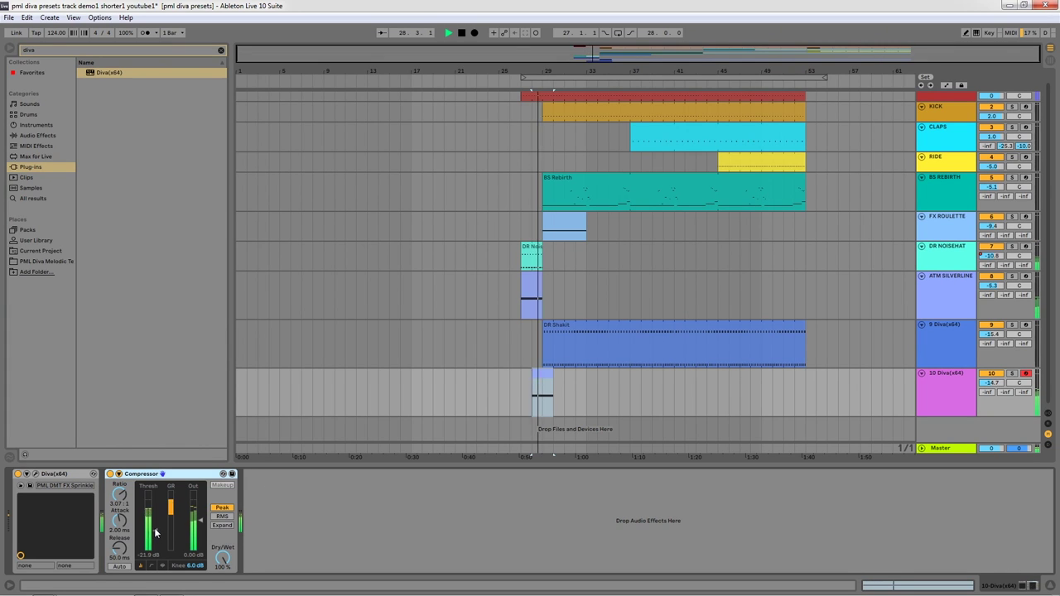
{"action": "key", "text": "space"}
Step: Play from bar 27 with track 10 selected and focus its Diva device
{"action": "left_click", "coordinate": [516, 373]}
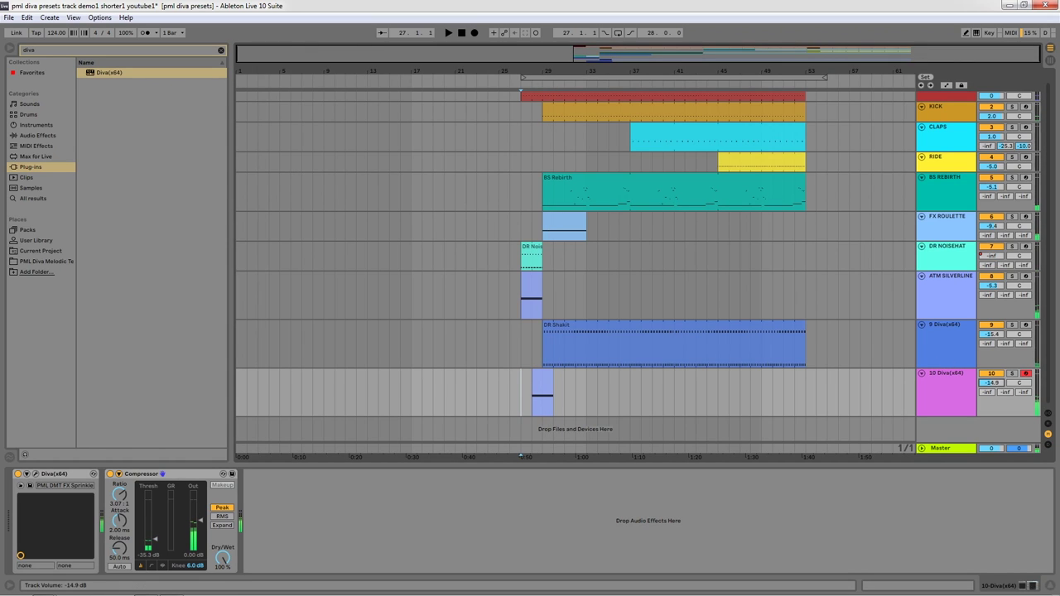
{"action": "left_click", "coordinate": [962, 378]}
{"action": "key", "text": "space"}
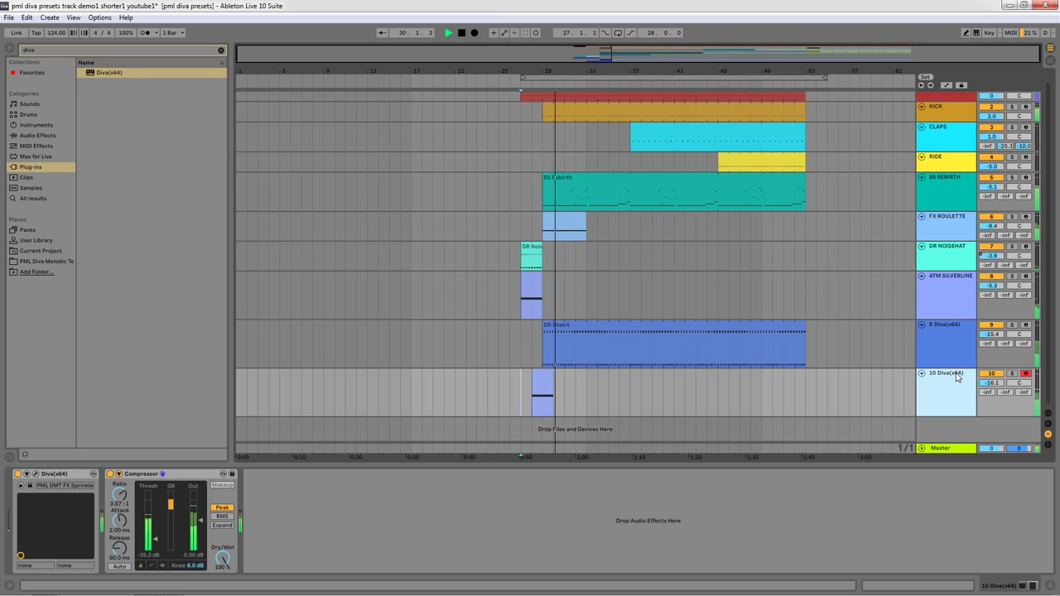
{"action": "left_click", "coordinate": [66, 472]}
Step: Raise track 10's Diva VCF cutoff from about 110 to 136
{"action": "left_click", "coordinate": [36, 474]}
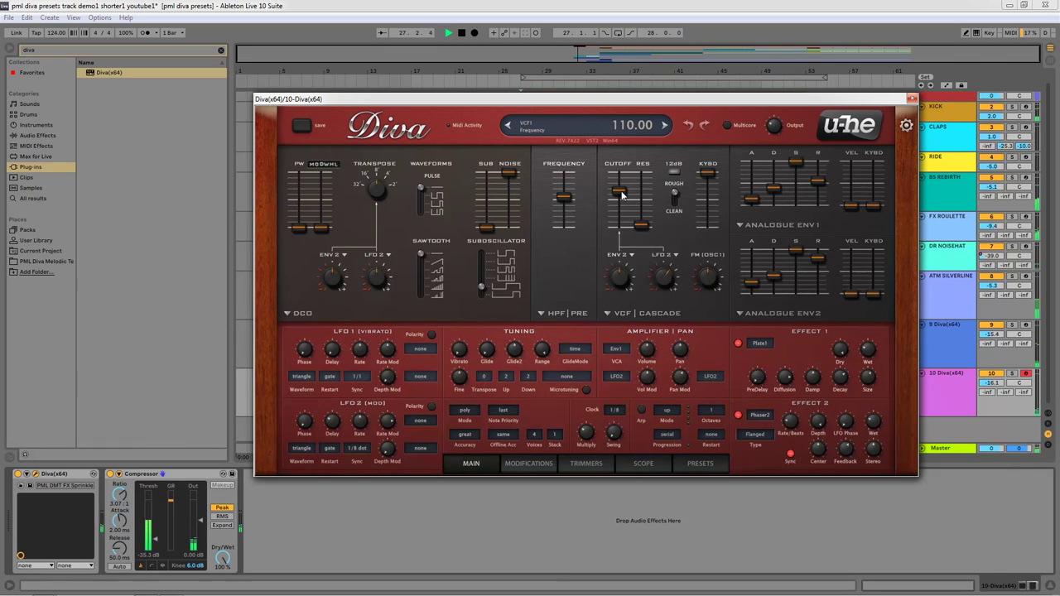
{"action": "left_click_drag", "start_coordinate": [626, 194], "coordinate": [628, 185]}
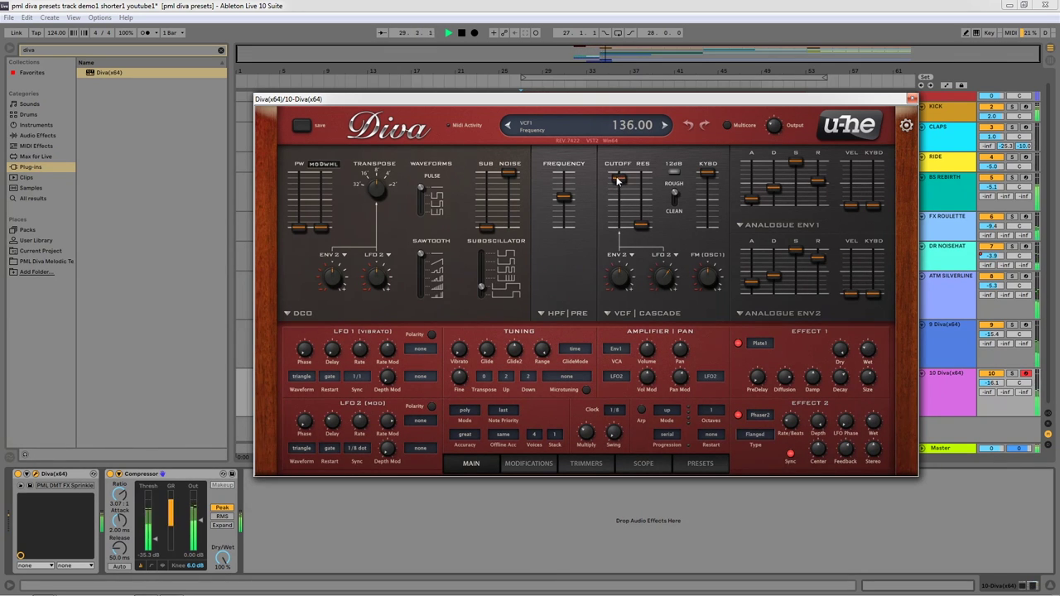
Step: Nudge the Compressor threshold and copy track 10's clip to bar 36
{"action": "left_click", "coordinate": [912, 99]}
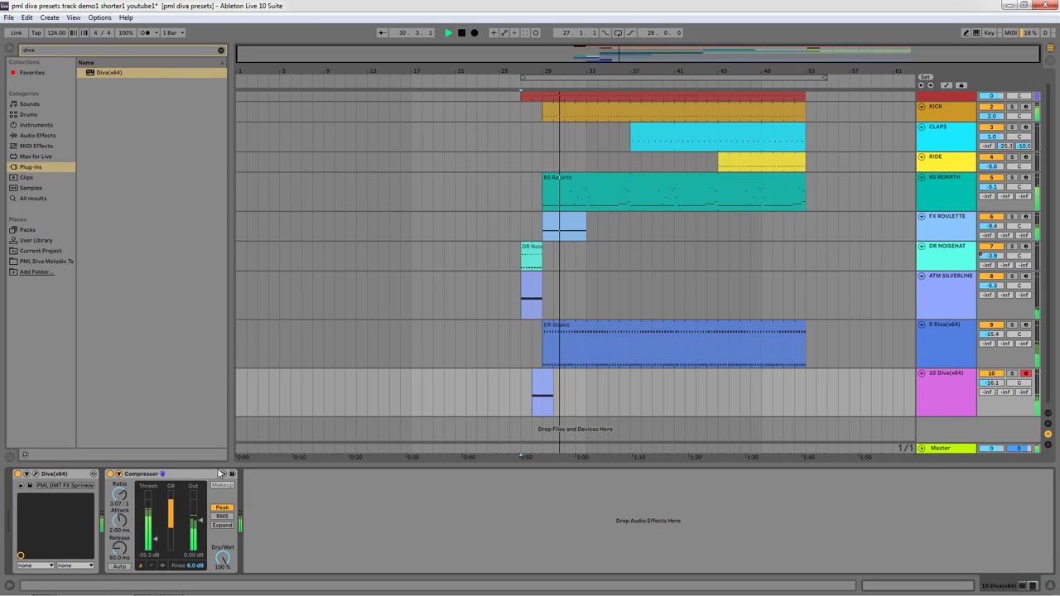
{"action": "left_click_drag", "start_coordinate": [155, 541], "coordinate": [154, 534]}
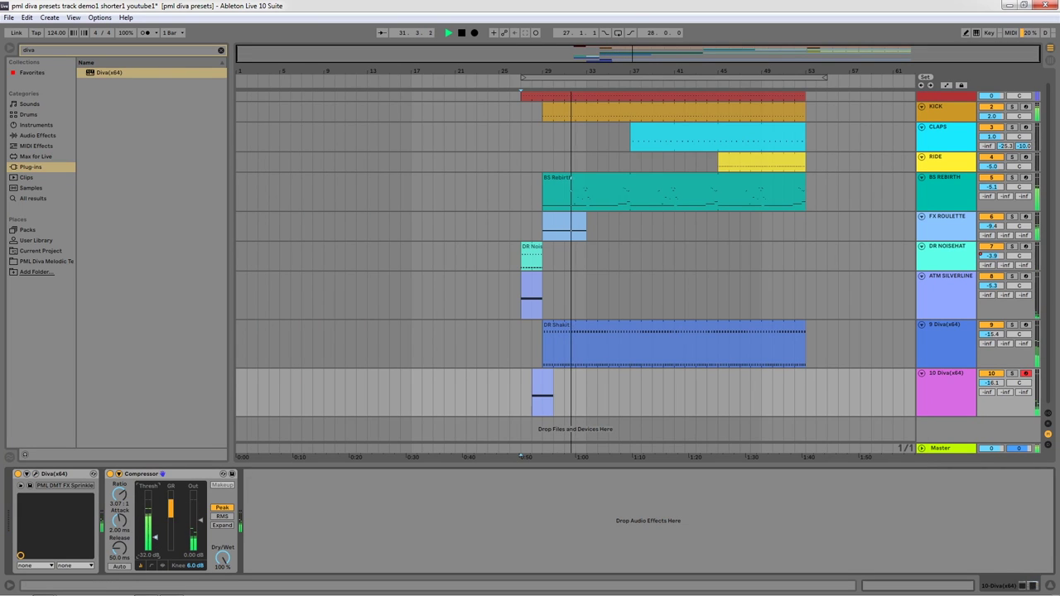
{"action": "left_click", "coordinate": [629, 290]}
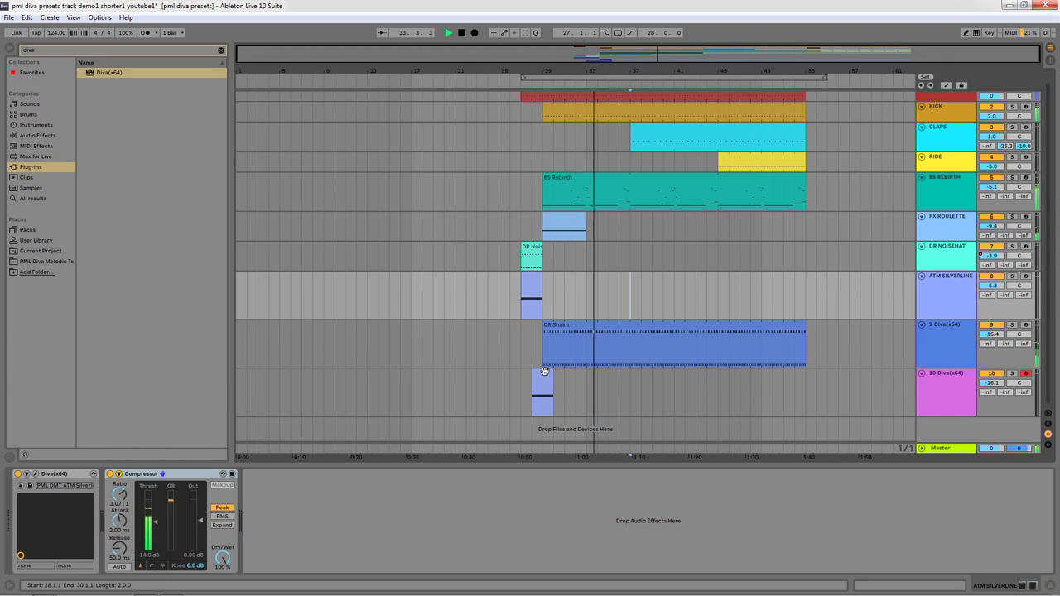
{"action": "left_click_drag", "start_coordinate": [547, 379], "coordinate": [629, 381]}
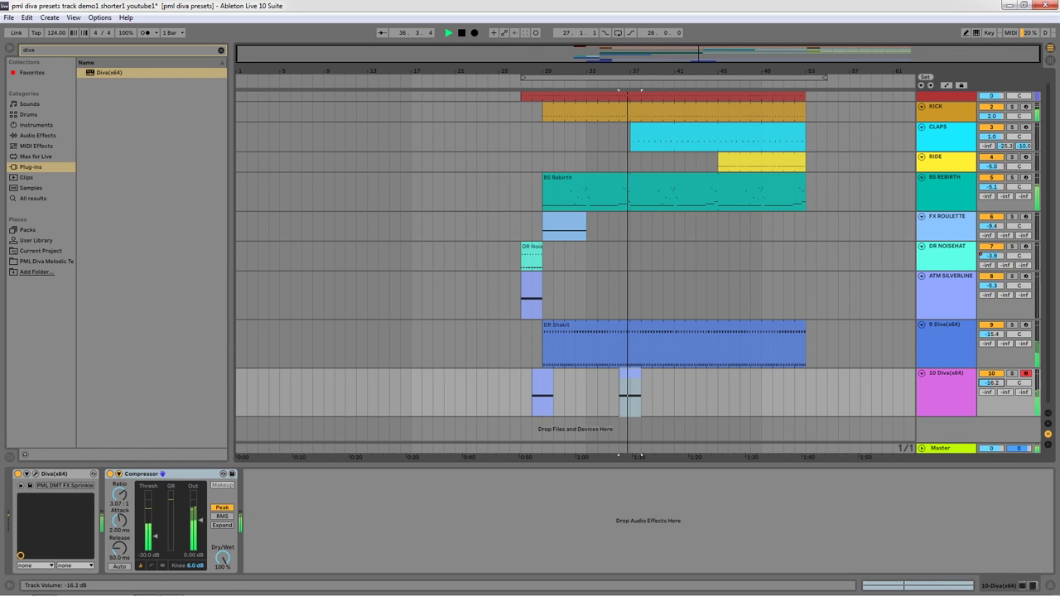
Step: Lower track 10 to -18.7 dB, solo it, and raise the Compressor threshold to -19.1 dB
{"action": "left_click_drag", "start_coordinate": [999, 380], "coordinate": [999, 390]}
{"action": "left_click", "coordinate": [1011, 374]}
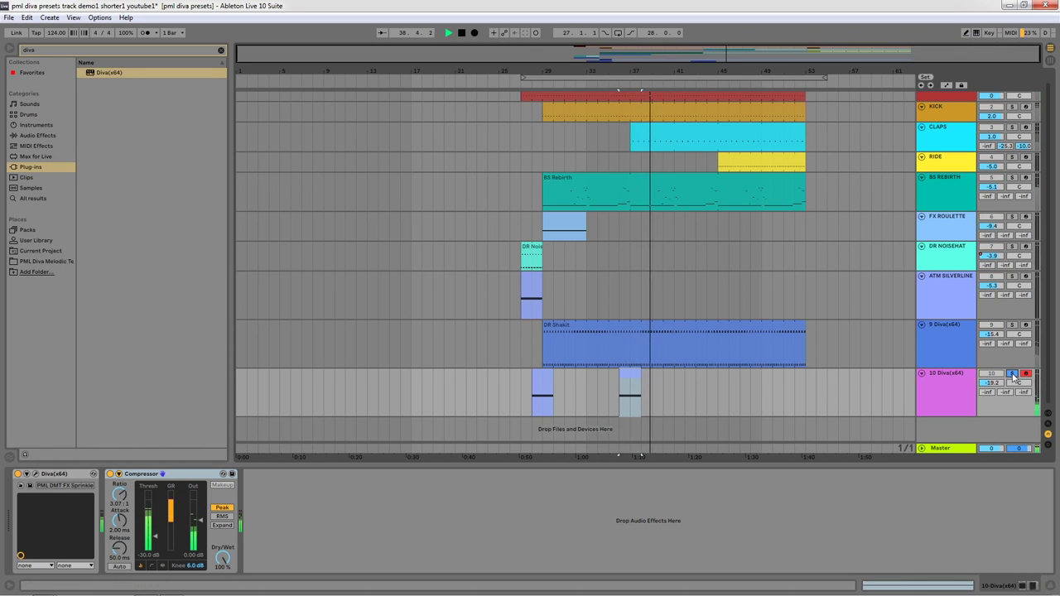
{"action": "left_click", "coordinate": [956, 372]}
{"action": "left_click_drag", "start_coordinate": [158, 541], "coordinate": [160, 530]}
Step: While auditioning, drop track 10's Diva cutoff to 82 and raise its high-pass to 126
{"action": "key", "text": "space"}
{"action": "left_click", "coordinate": [30, 485]}
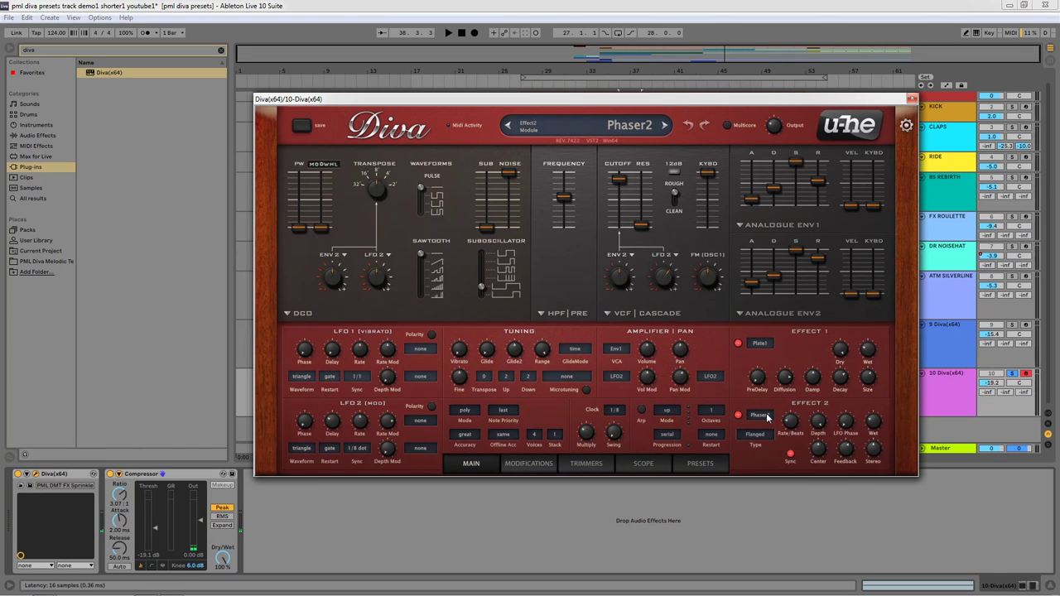
{"action": "key", "text": "space"}
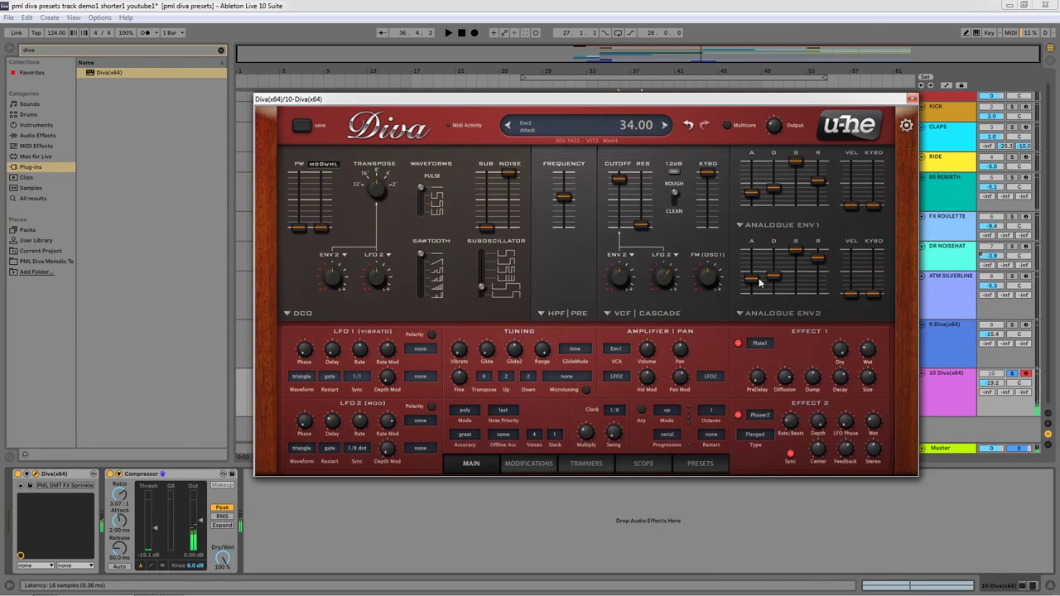
{"action": "key", "text": "space"}
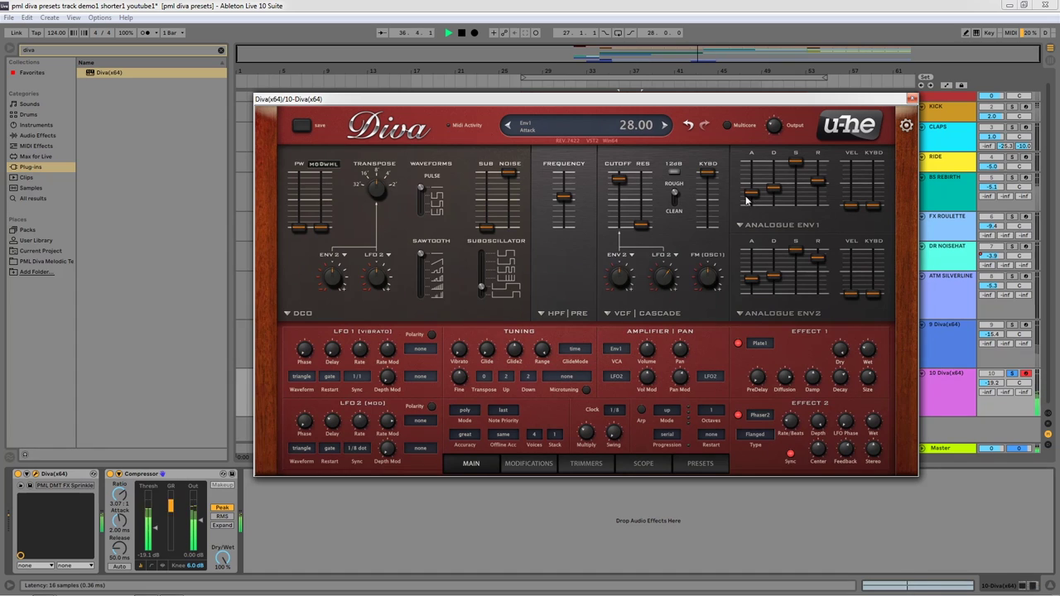
{"action": "left_click_drag", "start_coordinate": [615, 178], "coordinate": [615, 204]}
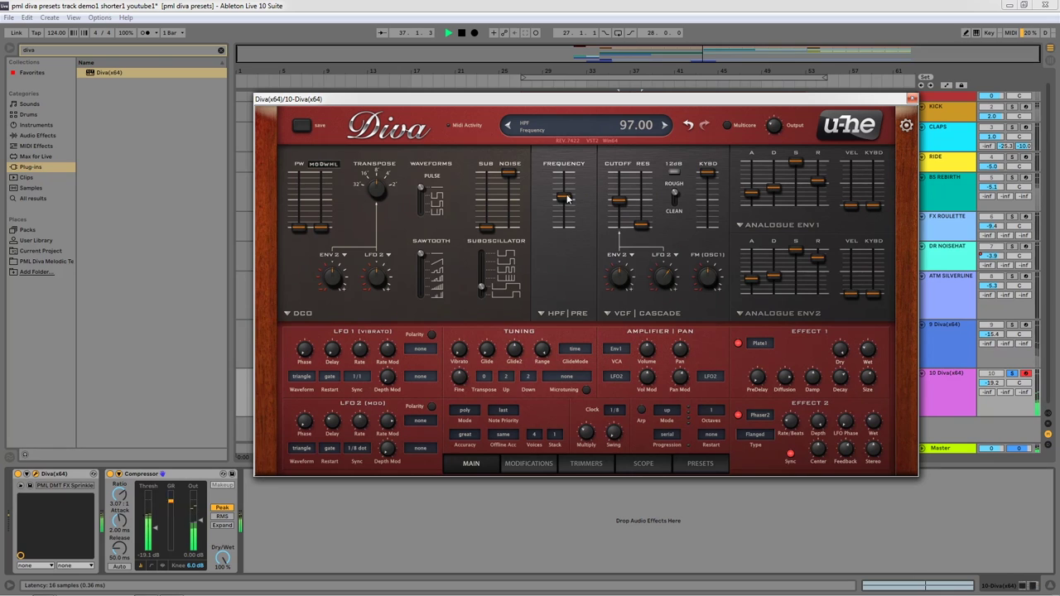
{"action": "left_click_drag", "start_coordinate": [566, 198], "coordinate": [568, 183]}
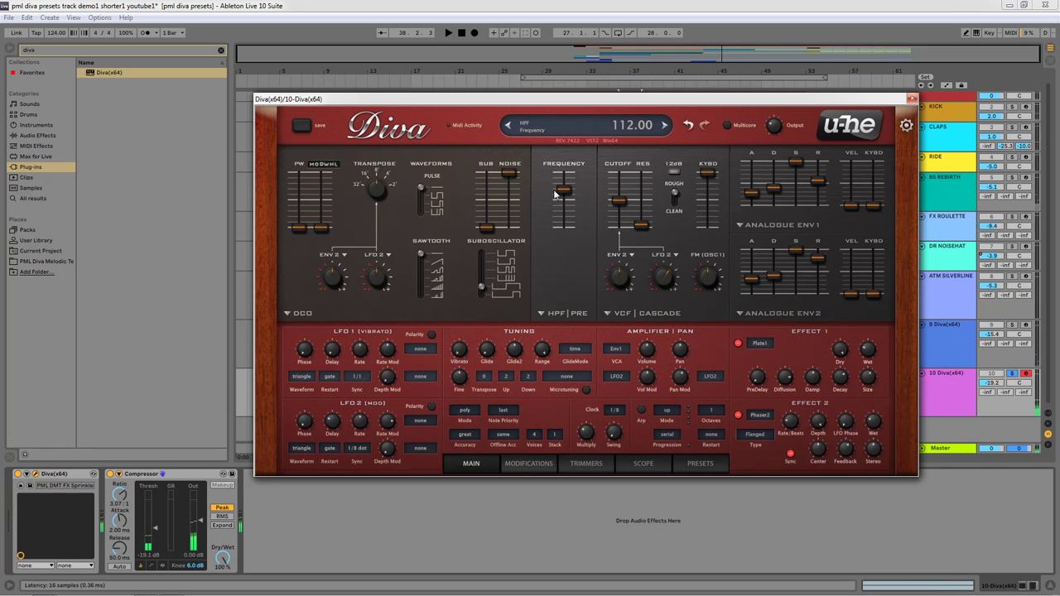
{"action": "left_click", "coordinate": [912, 100]}
Step: Unsolo track 10 and play the arrangement from bar 35
{"action": "left_click", "coordinate": [608, 385]}
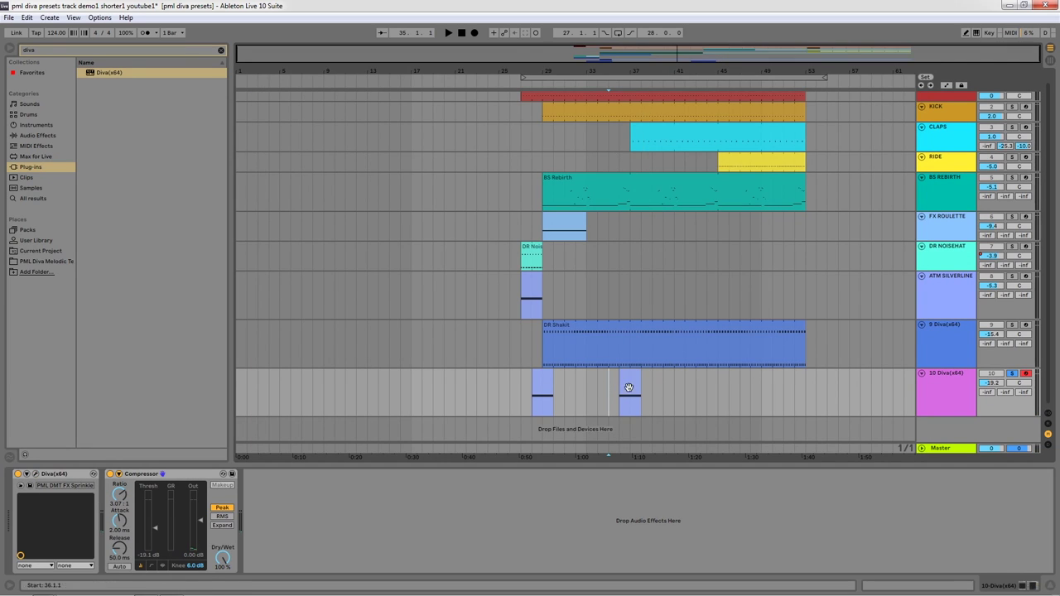
{"action": "left_click", "coordinate": [1013, 375]}
{"action": "key", "text": "space"}
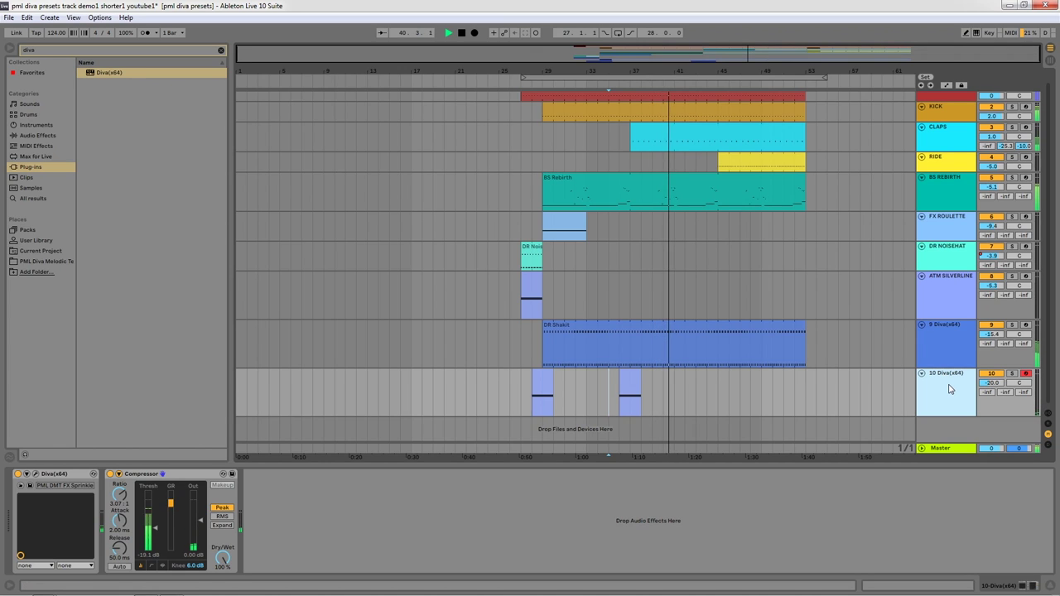
Step: Rename track 10 to FX SPRINKLER
{"action": "key", "text": "ctrl+r"}
{"action": "type", "text": "FX S"}
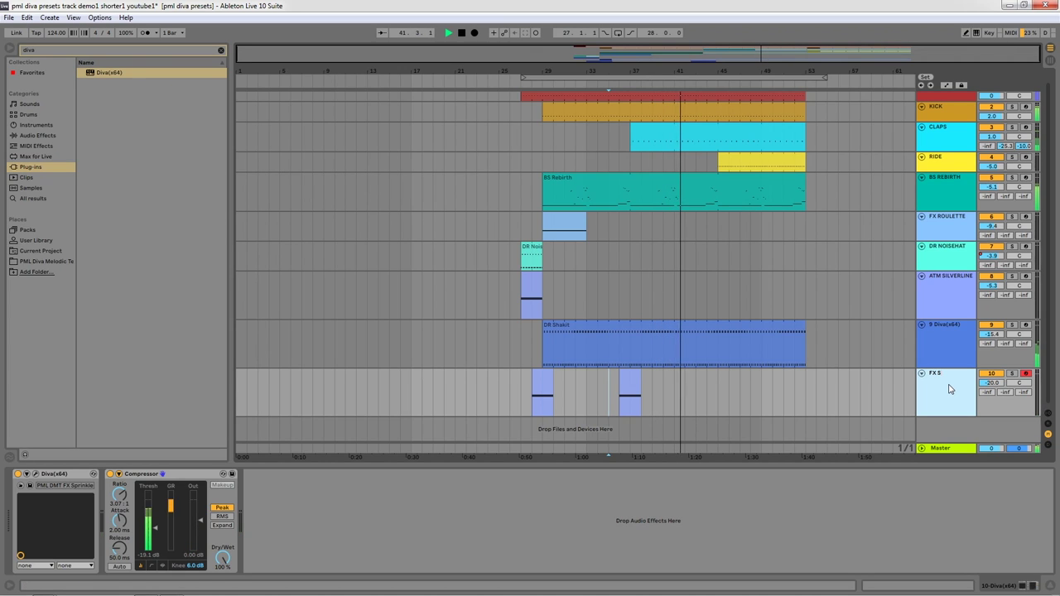
{"action": "type", "text": "PRINKLER"}
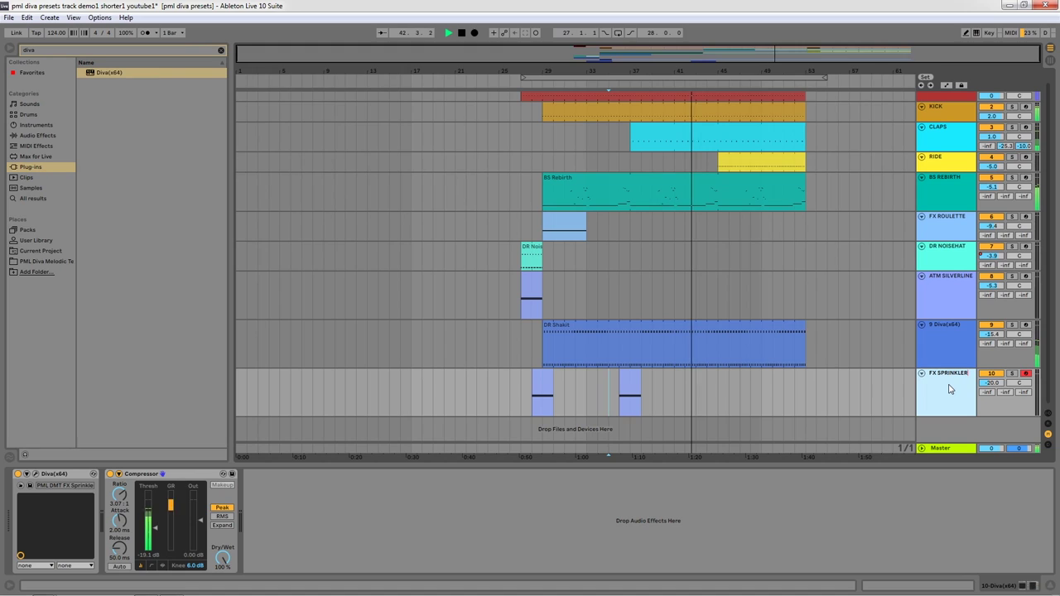
{"action": "key", "text": "Return"}
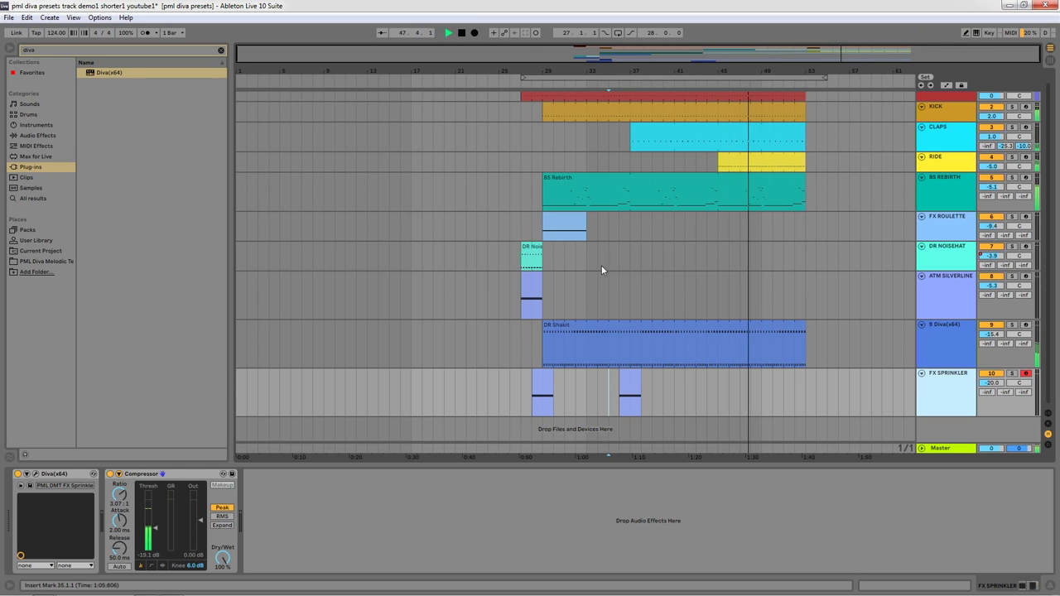
Step: Copy the FX ROULETTE clip to bars 45–49 and drop its note from G3 to G2
{"action": "left_click", "coordinate": [560, 223]}
{"action": "key", "text": "space"}
{"action": "left_click_drag", "start_coordinate": [562, 222], "coordinate": [737, 222]}
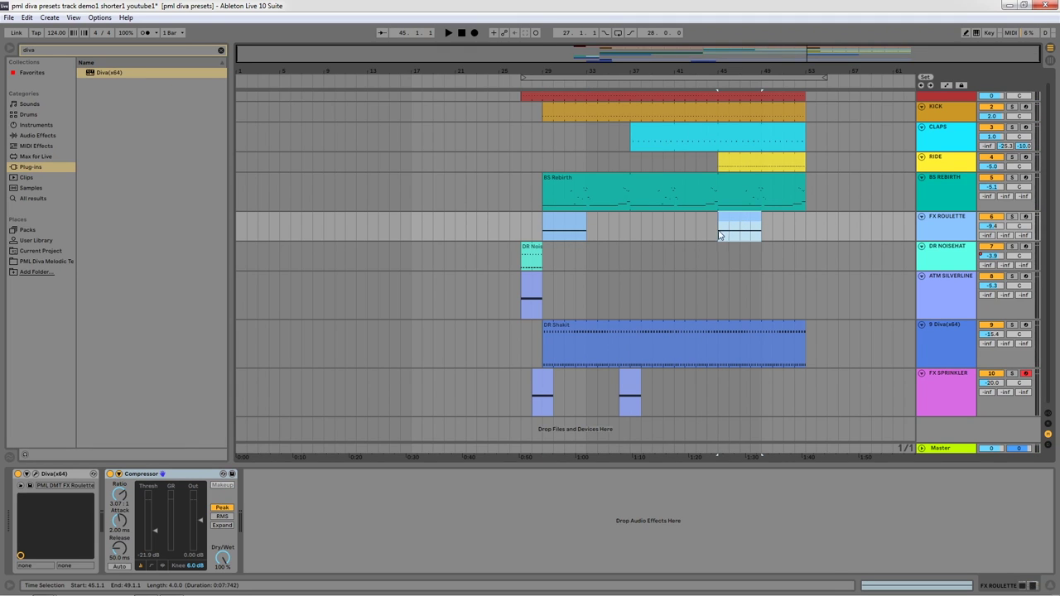
{"action": "double_click", "coordinate": [737, 222]}
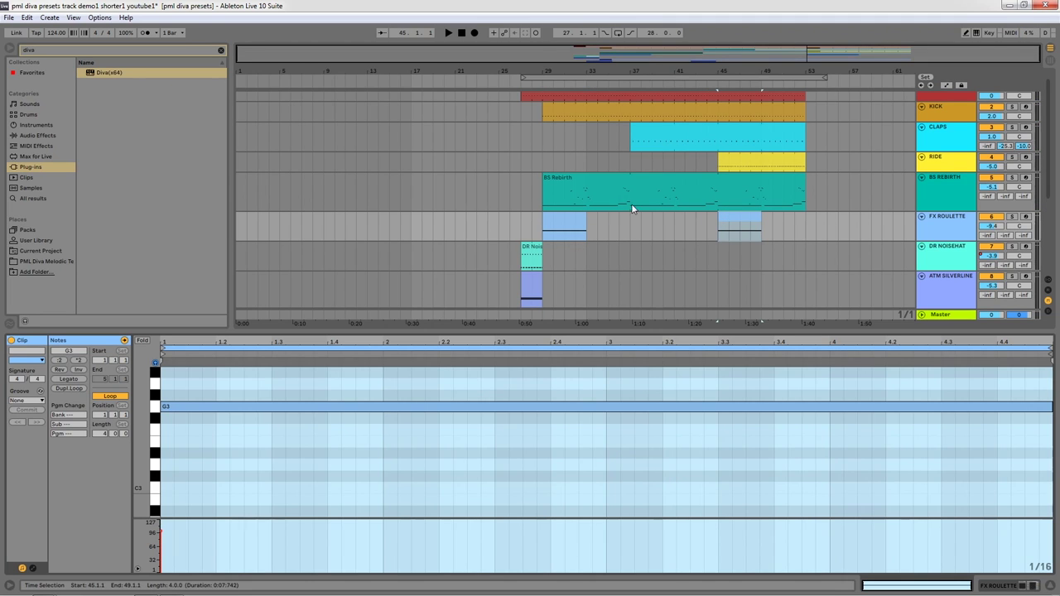
{"action": "left_click_drag", "start_coordinate": [209, 391], "coordinate": [231, 439]}
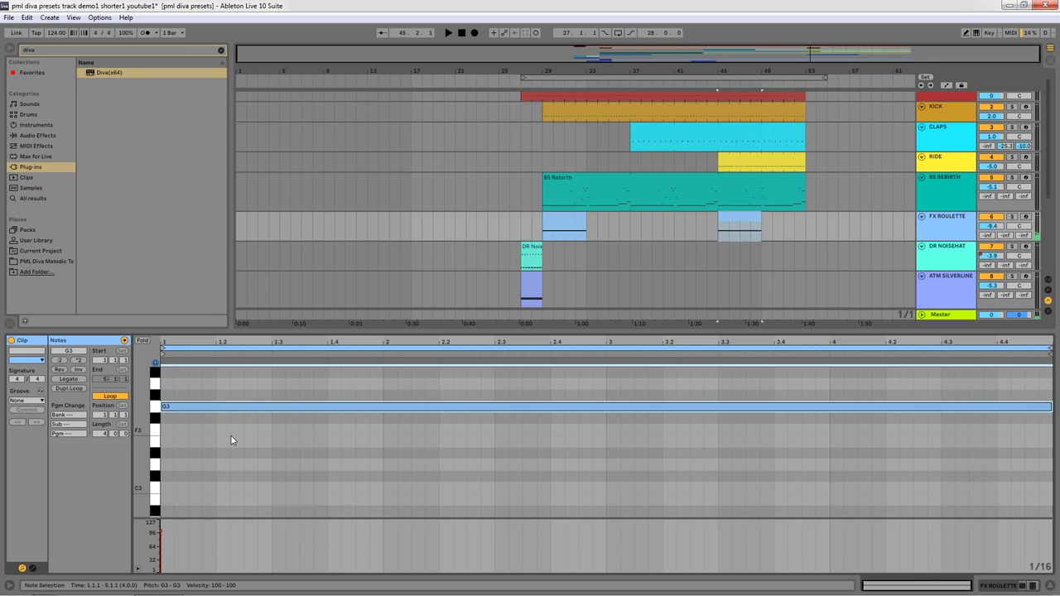
{"action": "key", "text": "shift+Down"}
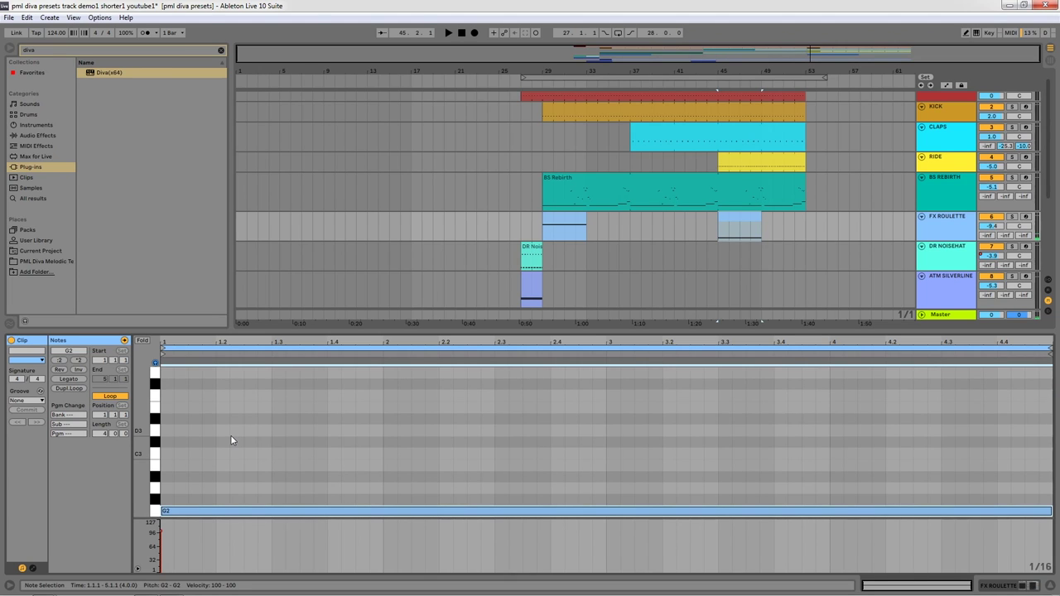
Step: Compare both FX ROULETTE clips and solo the track to audition the copy
{"action": "left_click", "coordinate": [709, 221]}
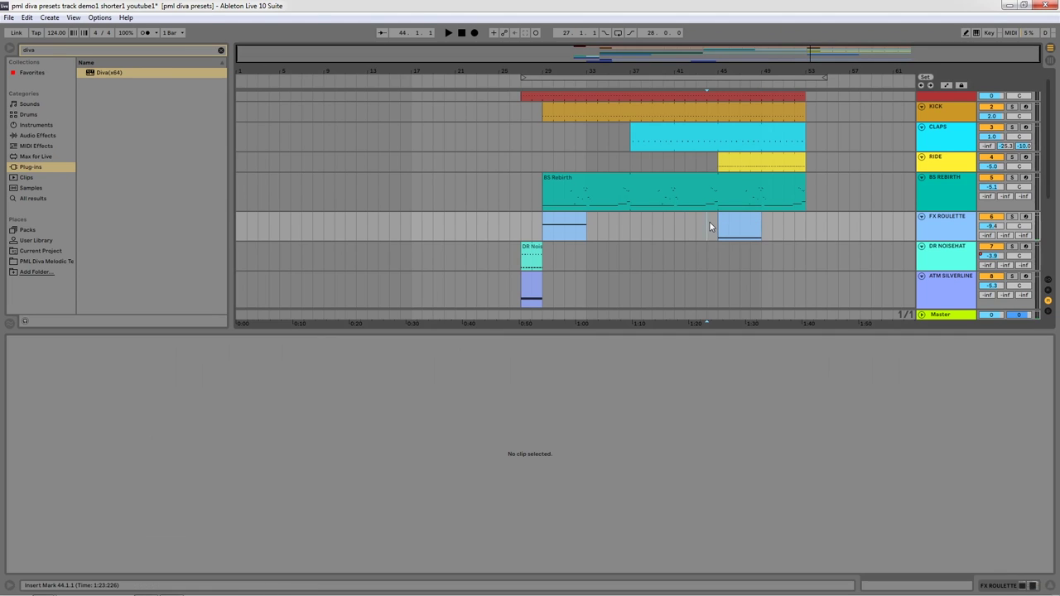
{"action": "left_click", "coordinate": [543, 232]}
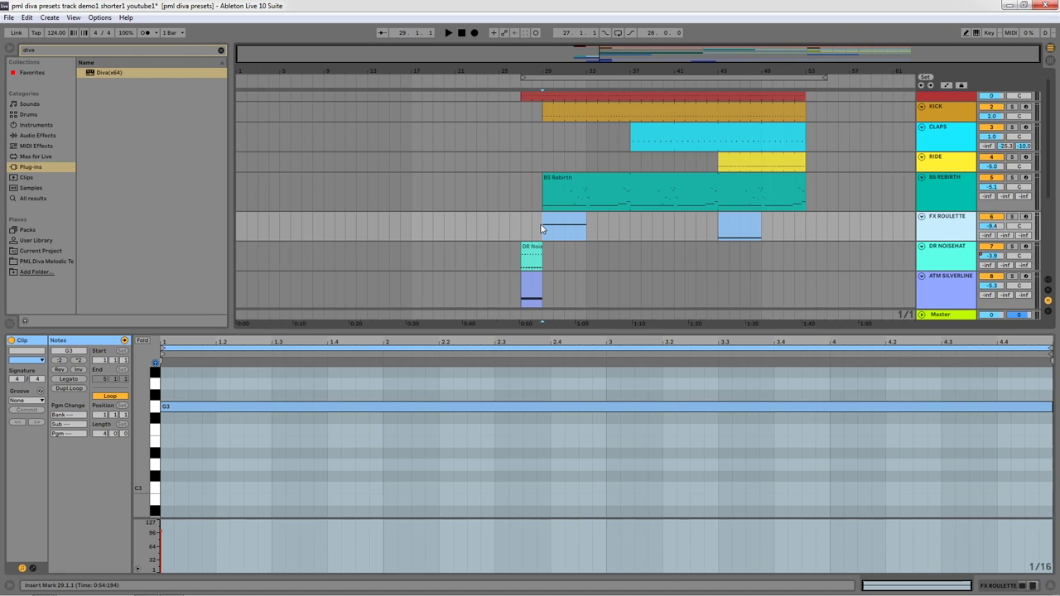
{"action": "key", "text": "space"}
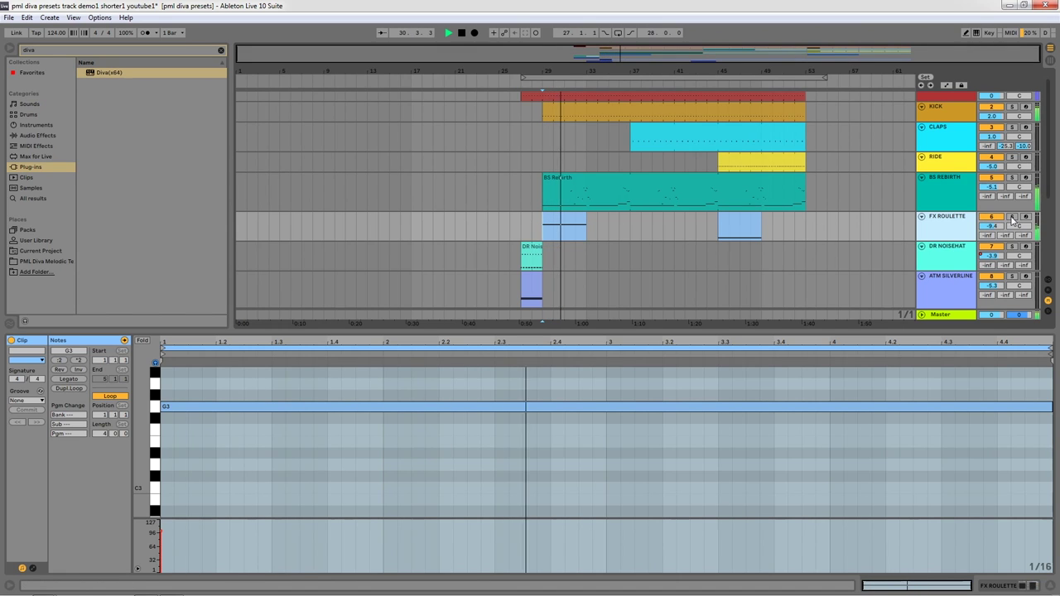
{"action": "left_click", "coordinate": [716, 229]}
{"action": "key", "text": "space"}
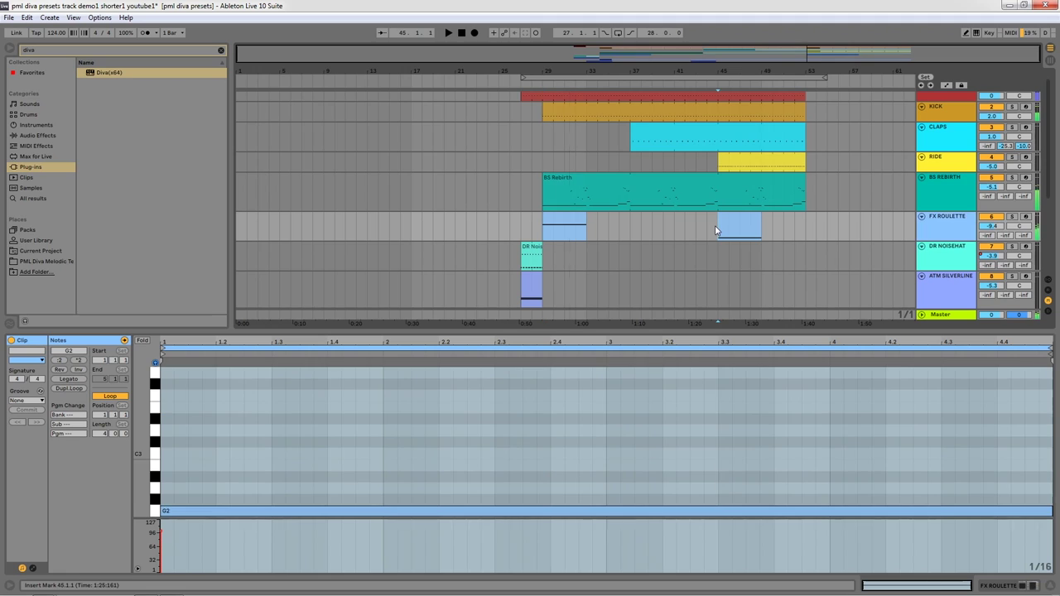
{"action": "left_click", "coordinate": [1011, 217]}
{"action": "key", "text": "space"}
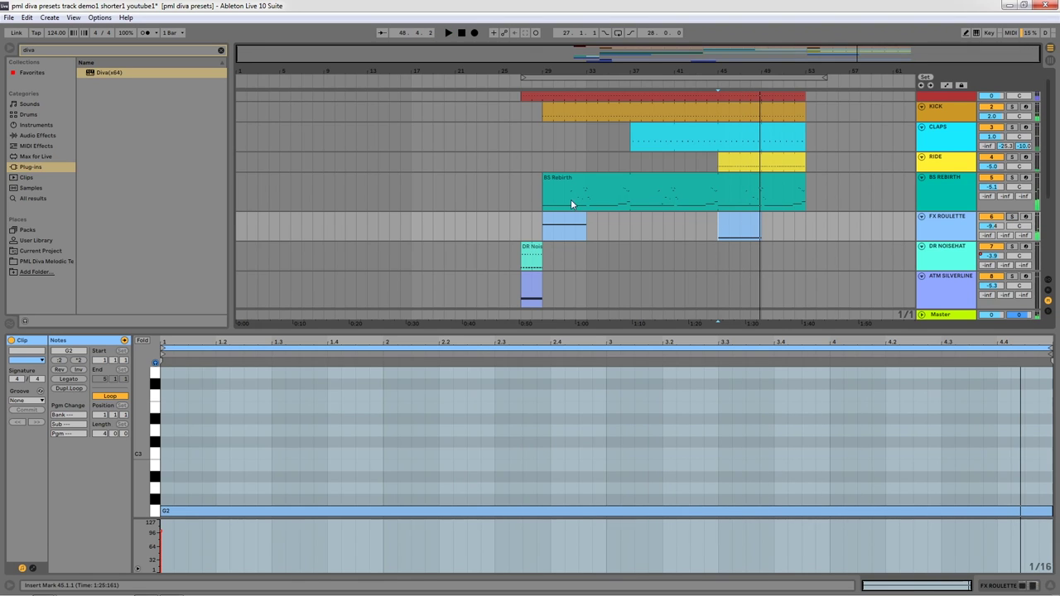
Step: Set the playback start to bar 29 on the first FX ROULETTE clip
{"action": "scroll", "coordinate": [466, 228], "scroll_direction": "down", "scroll_amount": 1}
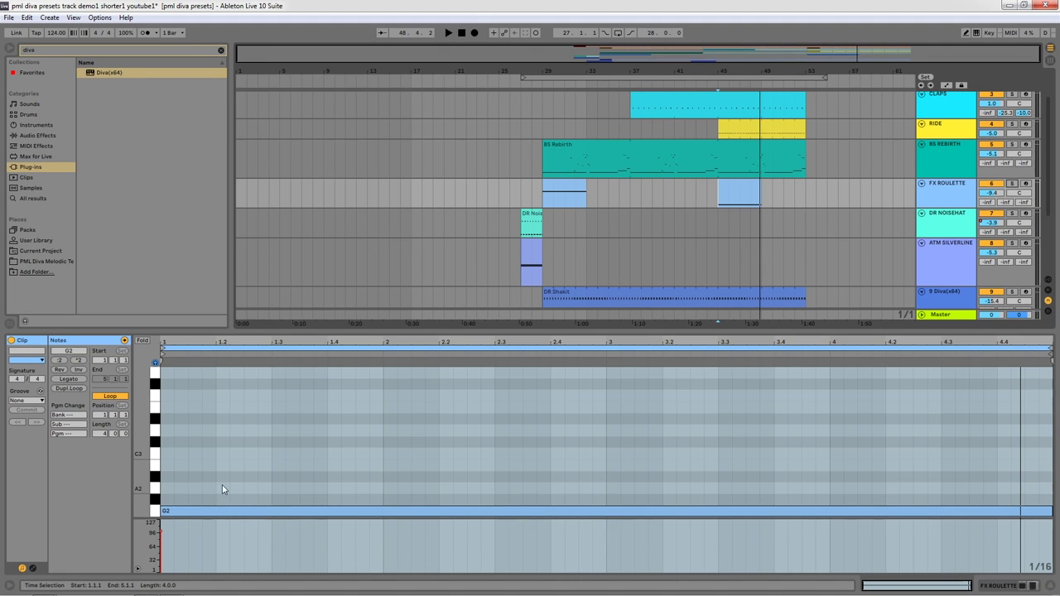
{"action": "scroll", "coordinate": [245, 457], "scroll_direction": "up", "scroll_amount": 2}
{"action": "scroll", "coordinate": [245, 457], "scroll_direction": "down", "scroll_amount": 3}
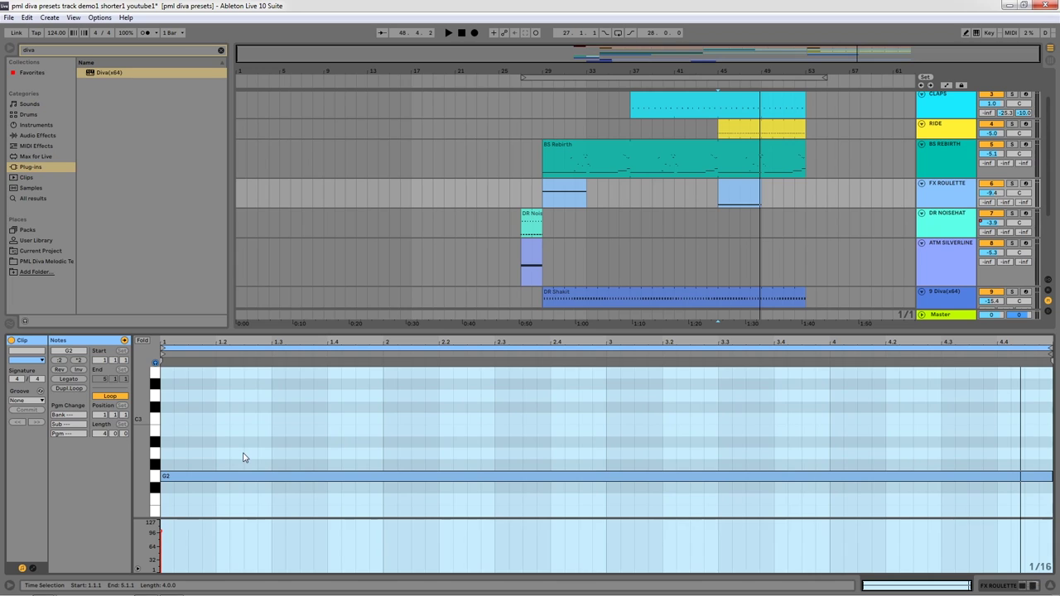
{"action": "left_click", "coordinate": [544, 192]}
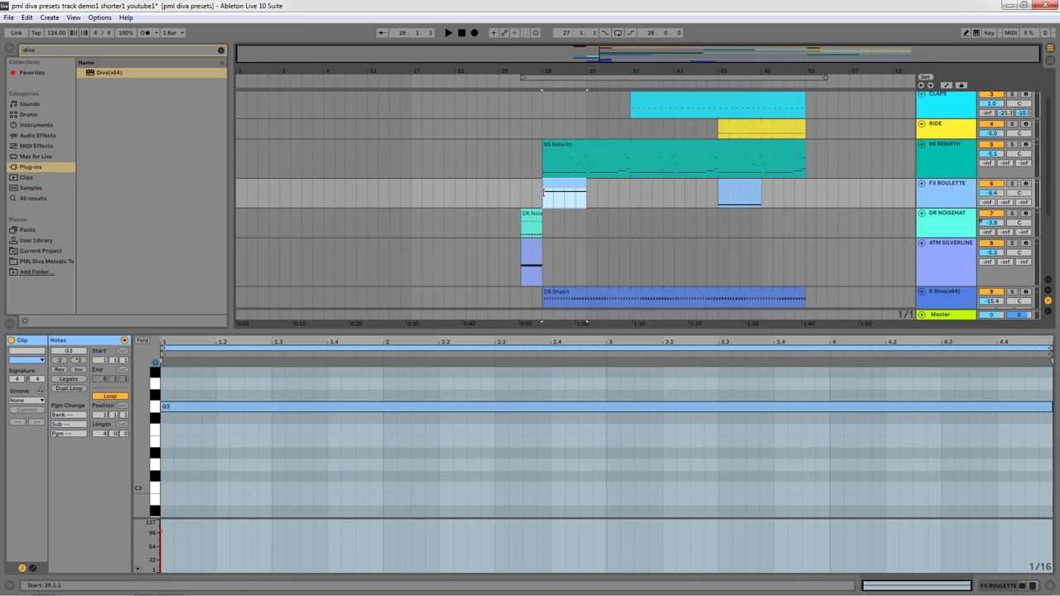
{"action": "left_click", "coordinate": [540, 197]}
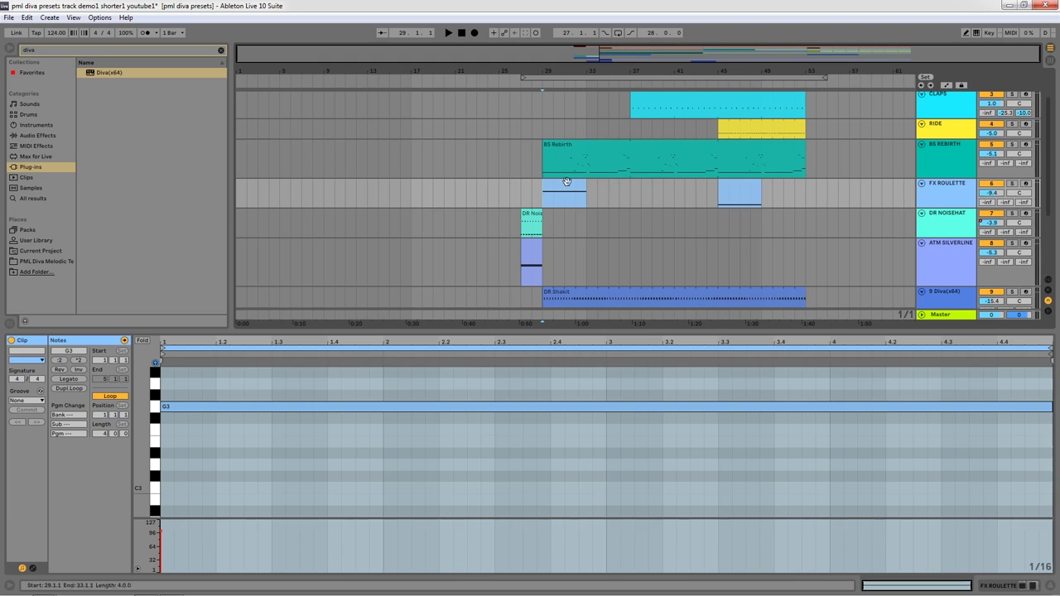
{"action": "left_click", "coordinate": [952, 193]}
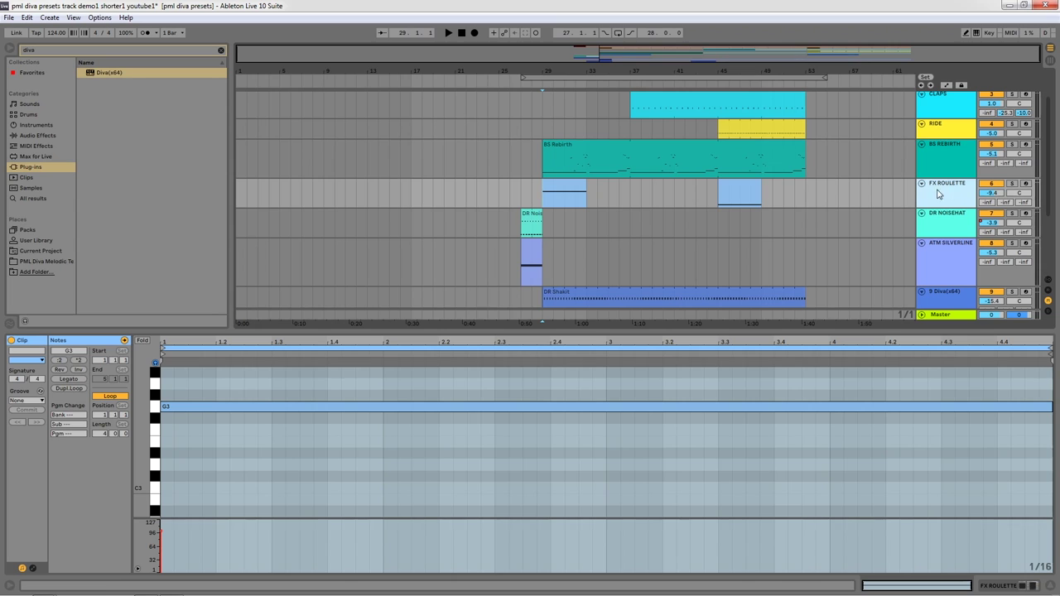
{"action": "scroll", "coordinate": [657, 250], "scroll_direction": "down", "scroll_amount": 1}
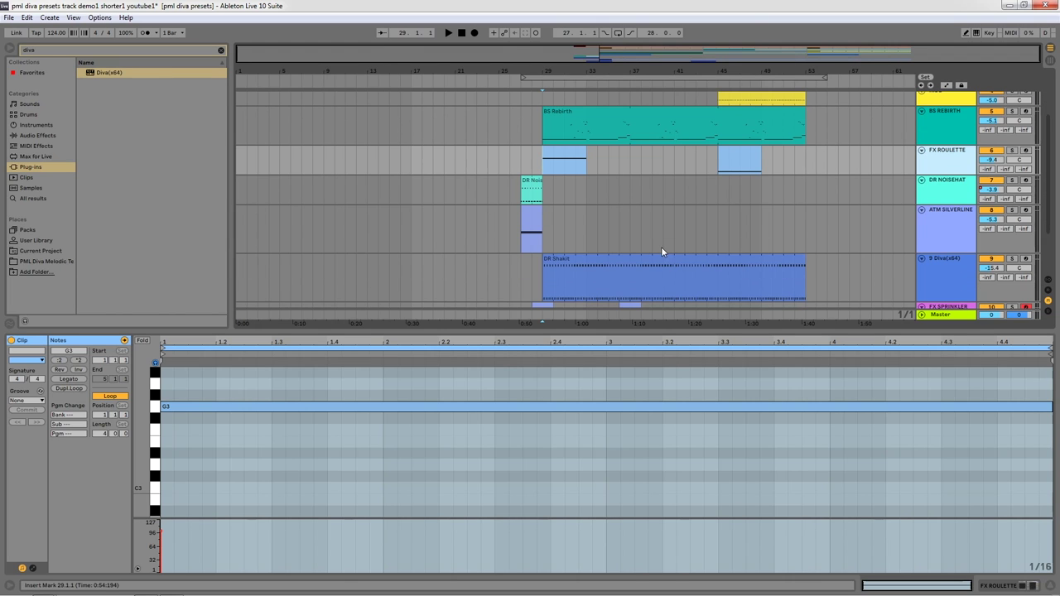
Step: Add a Diva instrument on a new eleventh track below FX SPRINKLER
{"action": "left_click", "coordinate": [952, 263]}
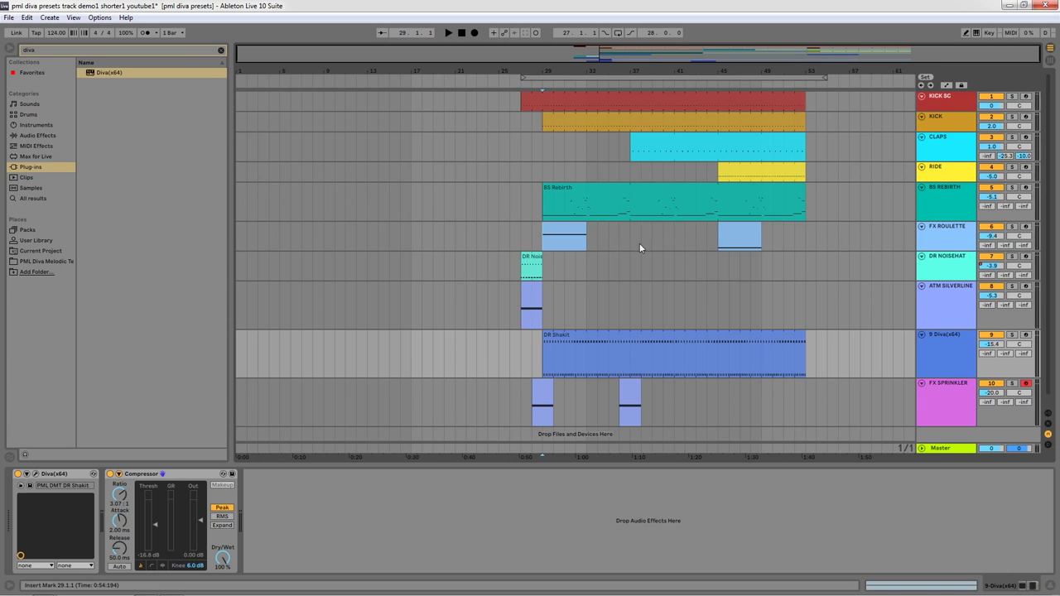
{"action": "scroll", "coordinate": [639, 247], "scroll_direction": "down", "scroll_amount": 1}
{"action": "left_click", "coordinate": [956, 329]}
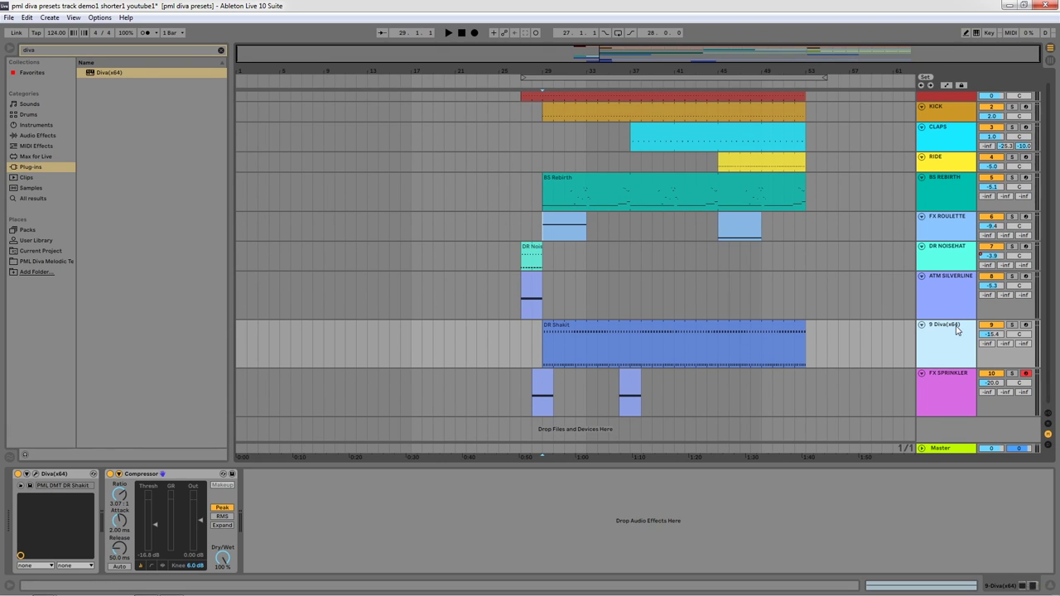
{"action": "left_click", "coordinate": [951, 376]}
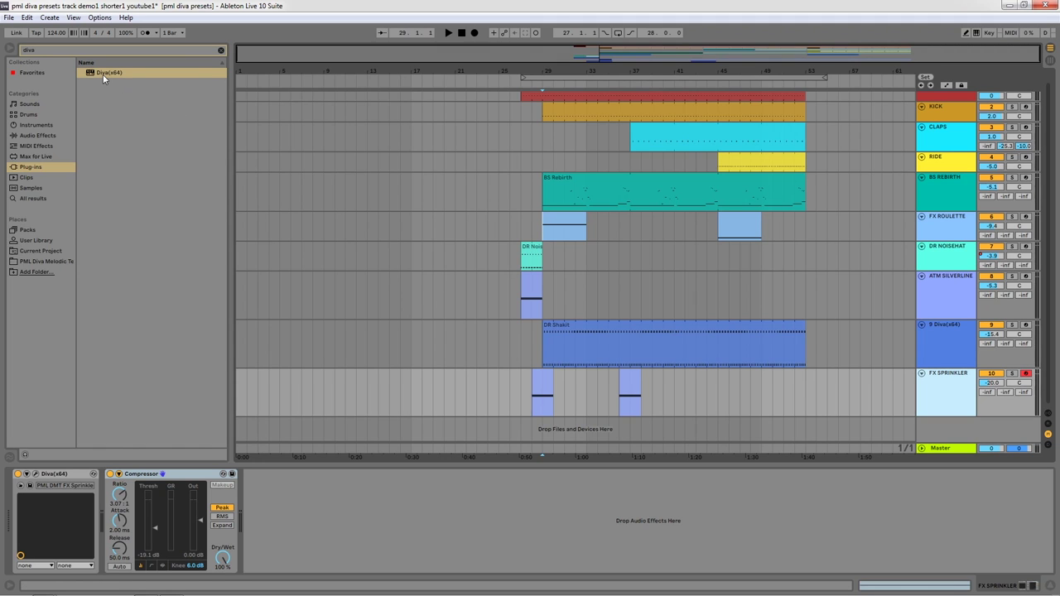
{"action": "left_click_drag", "start_coordinate": [108, 73], "coordinate": [534, 428]}
{"action": "left_click", "coordinate": [912, 105]}
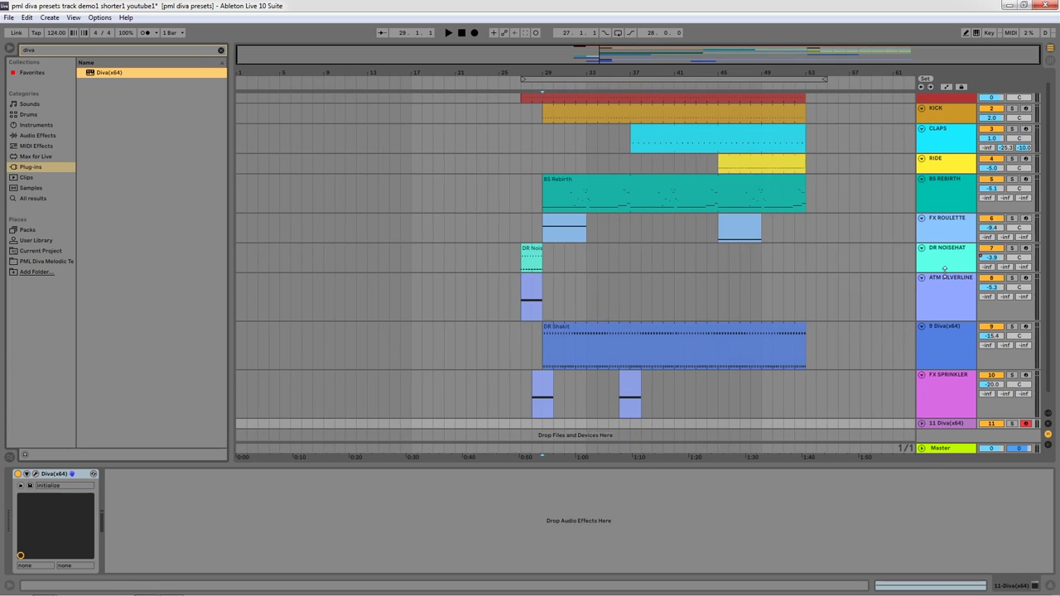
Step: Shrink the heights of the lower tracks
{"action": "left_click", "coordinate": [950, 291]}
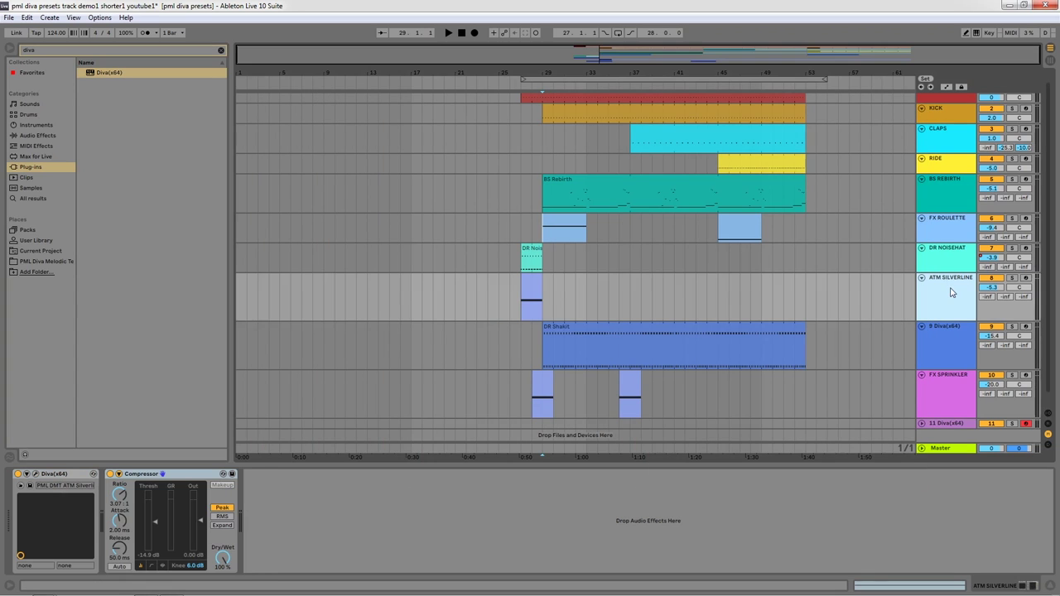
{"action": "left_click", "coordinate": [922, 424]}
{"action": "left_click", "coordinate": [930, 419]}
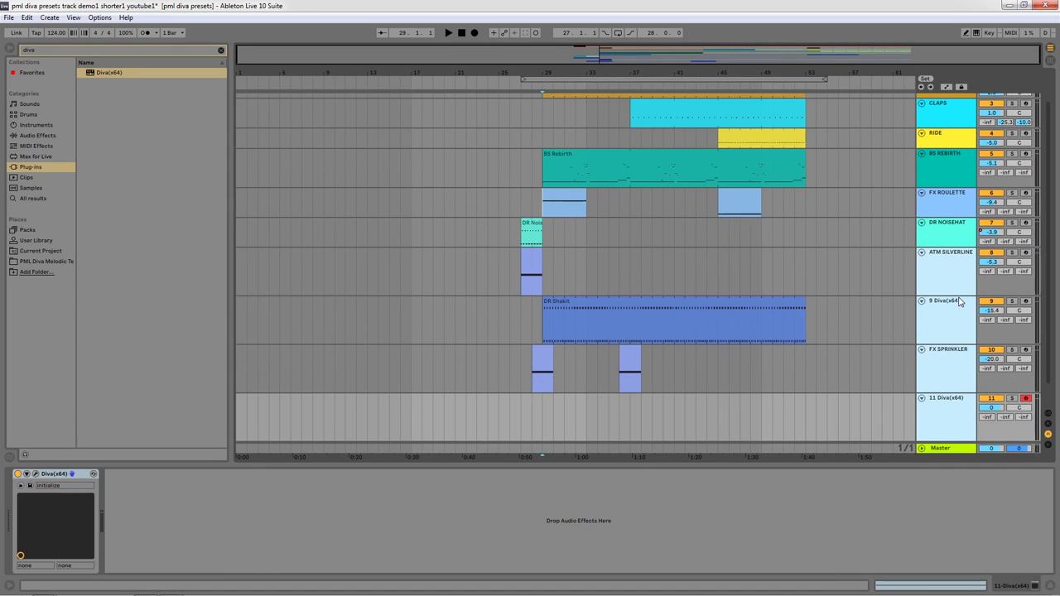
{"action": "left_click_drag", "start_coordinate": [957, 293], "coordinate": [955, 291]}
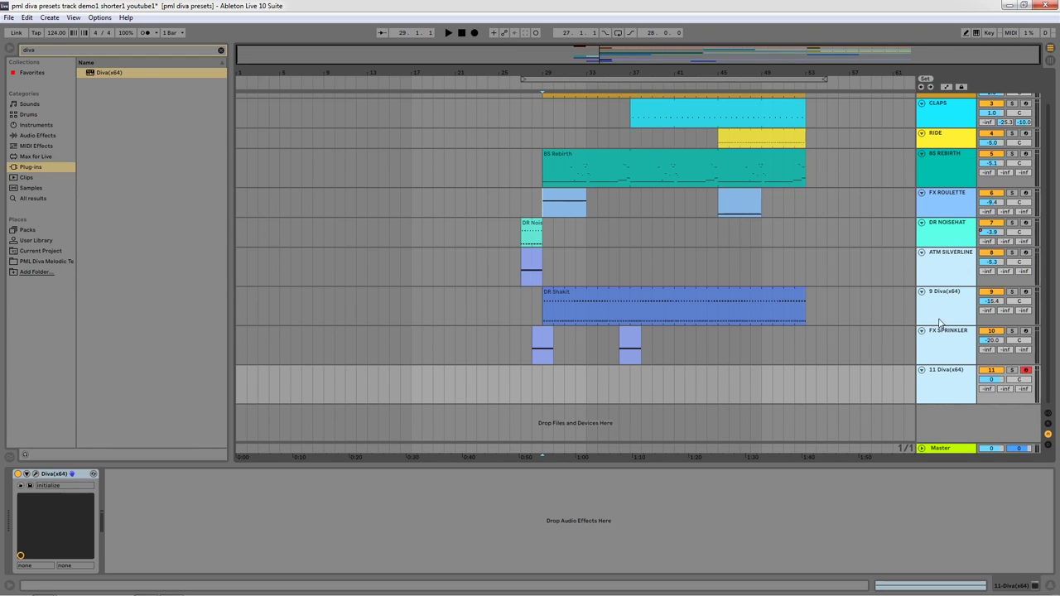
Step: Rename track 11 to ARP SEMMY and show its Diva preset browser
{"action": "left_click", "coordinate": [957, 386]}
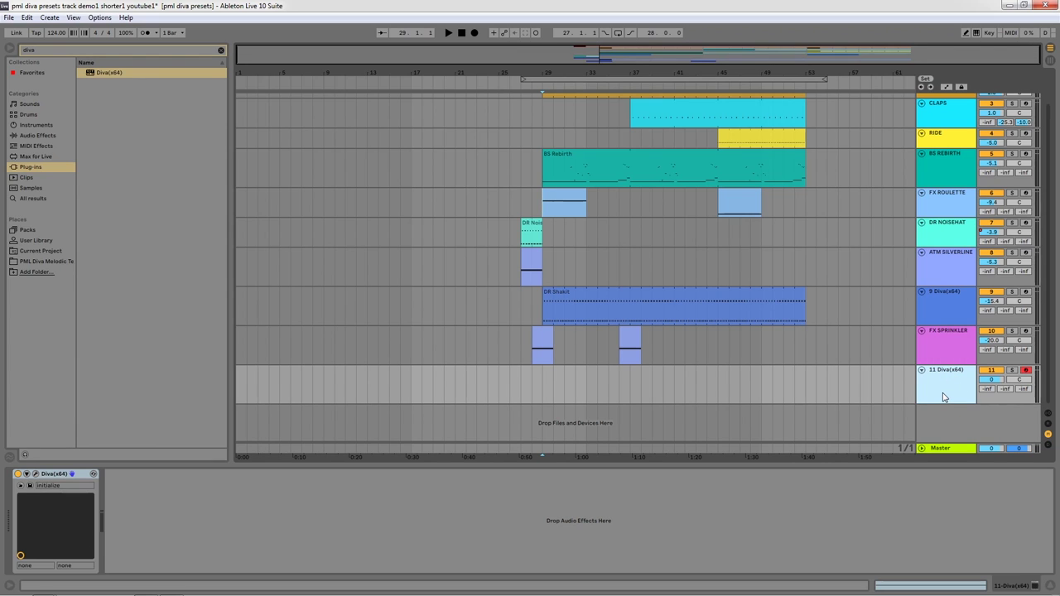
{"action": "key", "text": "ctrl+r"}
{"action": "type", "text": "AR"}
{"action": "key", "text": "Return"}
{"action": "left_click", "coordinate": [35, 473]}
{"action": "left_click", "coordinate": [712, 469]}
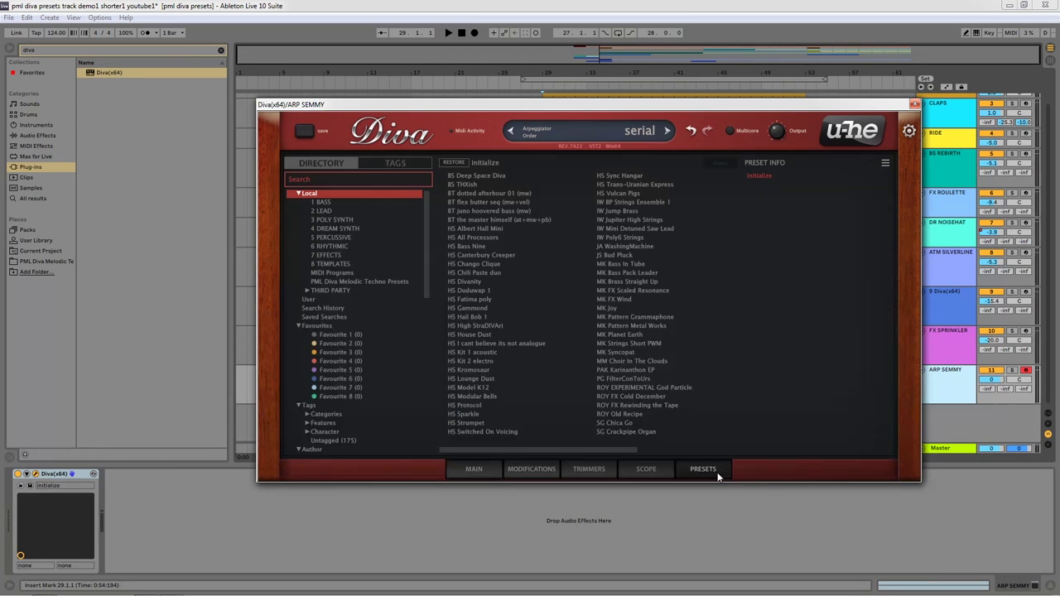
Step: Load the PML DMT ARP Semmy preset into Diva from the Melodic Techno folder
{"action": "left_click", "coordinate": [344, 282]}
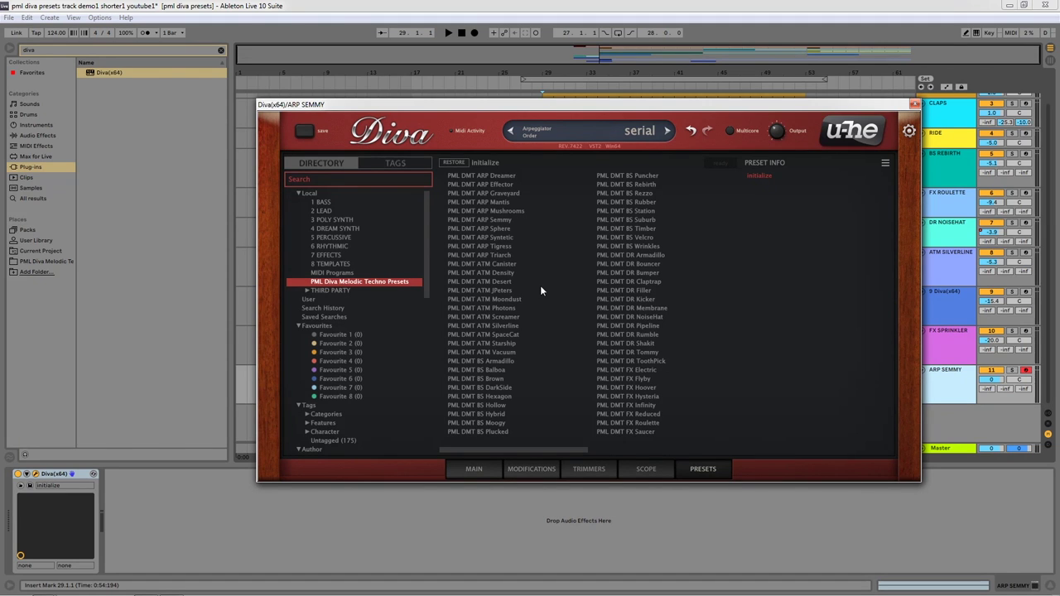
{"action": "left_click", "coordinate": [482, 220]}
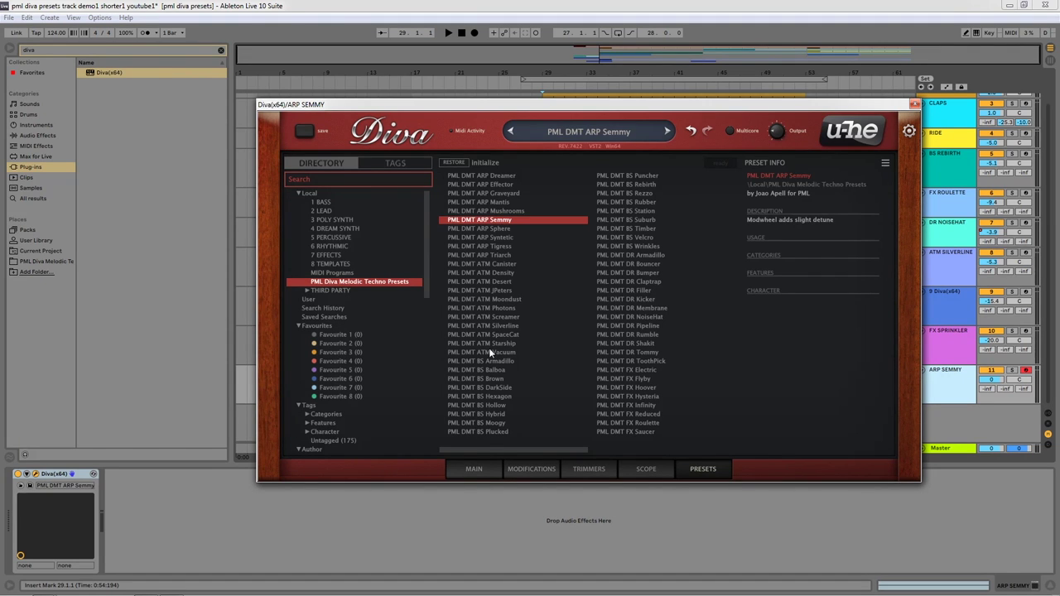
{"action": "left_click", "coordinate": [915, 105]}
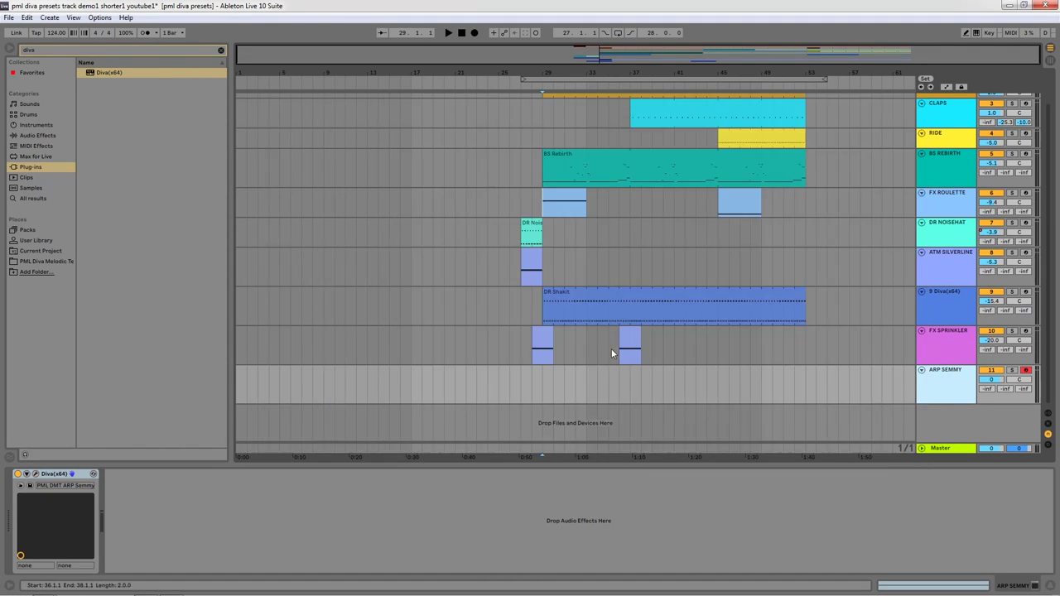
Step: Place PML DMT ARP Semmy.mid at bar 37 and stretch it to bar 53
{"action": "left_click", "coordinate": [37, 262]}
{"action": "left_click", "coordinate": [221, 51]}
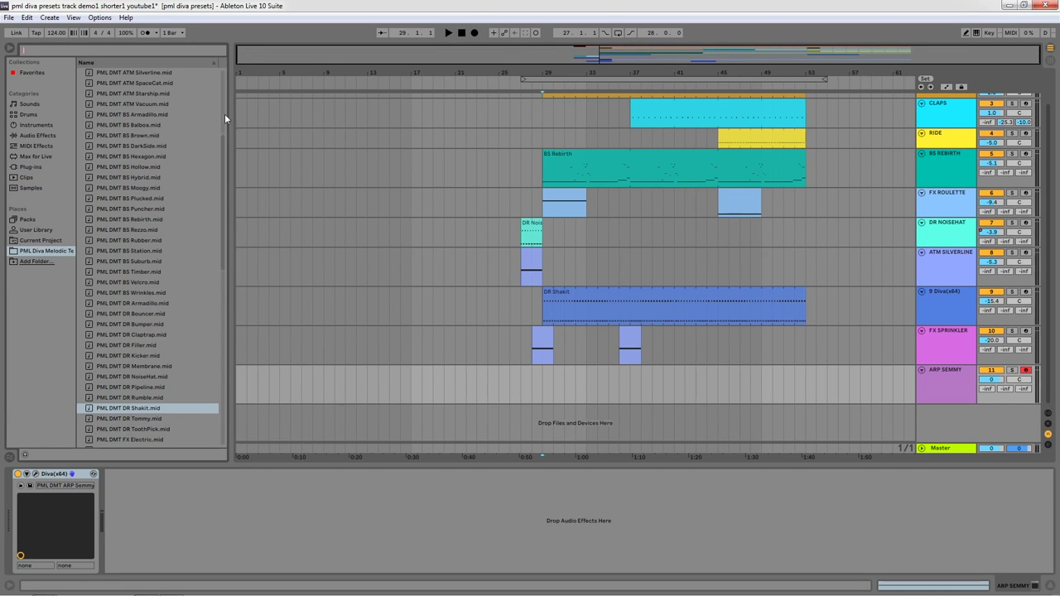
{"action": "left_click_drag", "start_coordinate": [224, 176], "coordinate": [217, 90]}
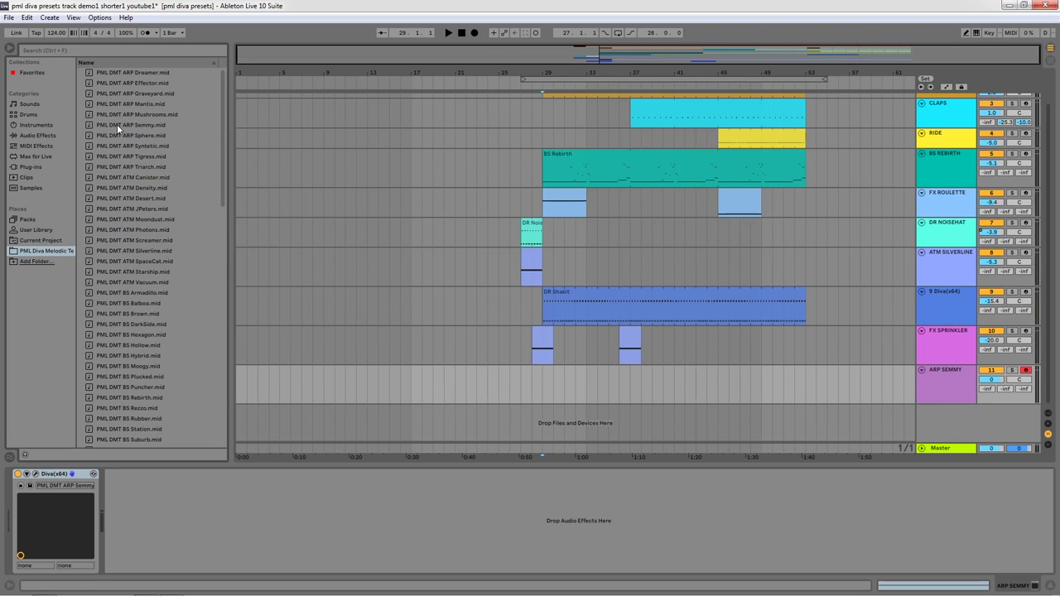
{"action": "left_click_drag", "start_coordinate": [116, 124], "coordinate": [631, 386]}
{"action": "scroll", "coordinate": [628, 249], "scroll_direction": "up", "scroll_amount": 1}
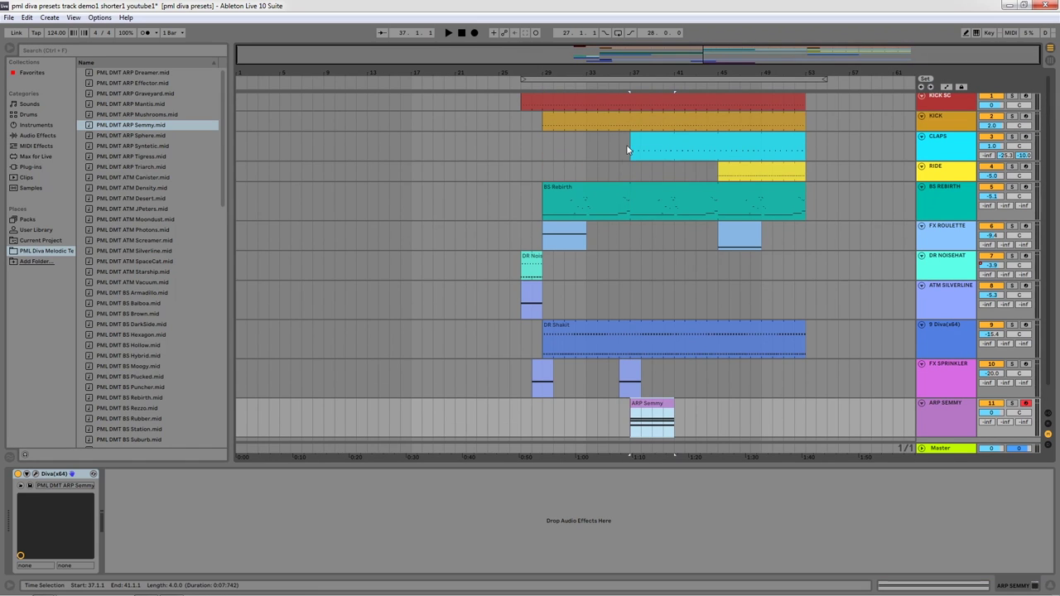
{"action": "scroll", "coordinate": [644, 330], "scroll_direction": "down", "scroll_amount": 1}
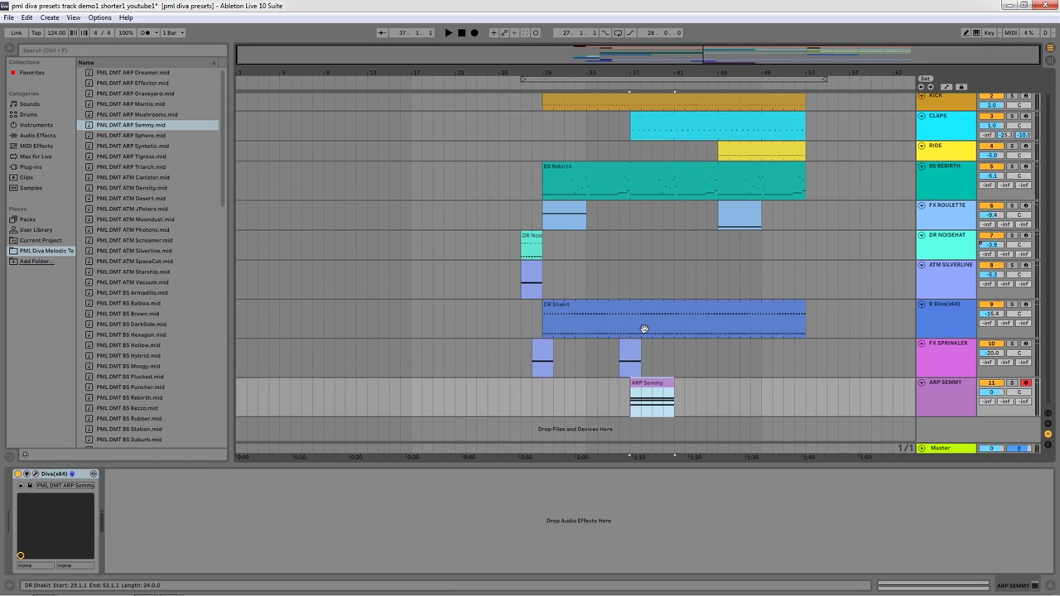
{"action": "left_click_drag", "start_coordinate": [675, 385], "coordinate": [807, 392]}
Step: Review the ARP Semmy clip's notes and Diva's MAIN page controls
{"action": "double_click", "coordinate": [660, 384]}
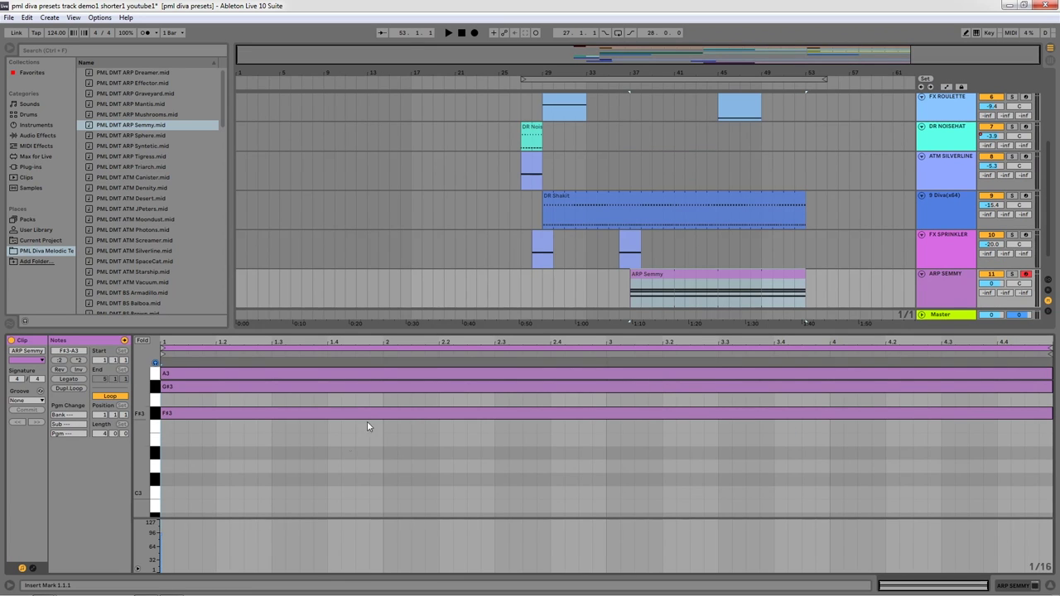
{"action": "scroll", "coordinate": [248, 463], "scroll_direction": "up", "scroll_amount": 3}
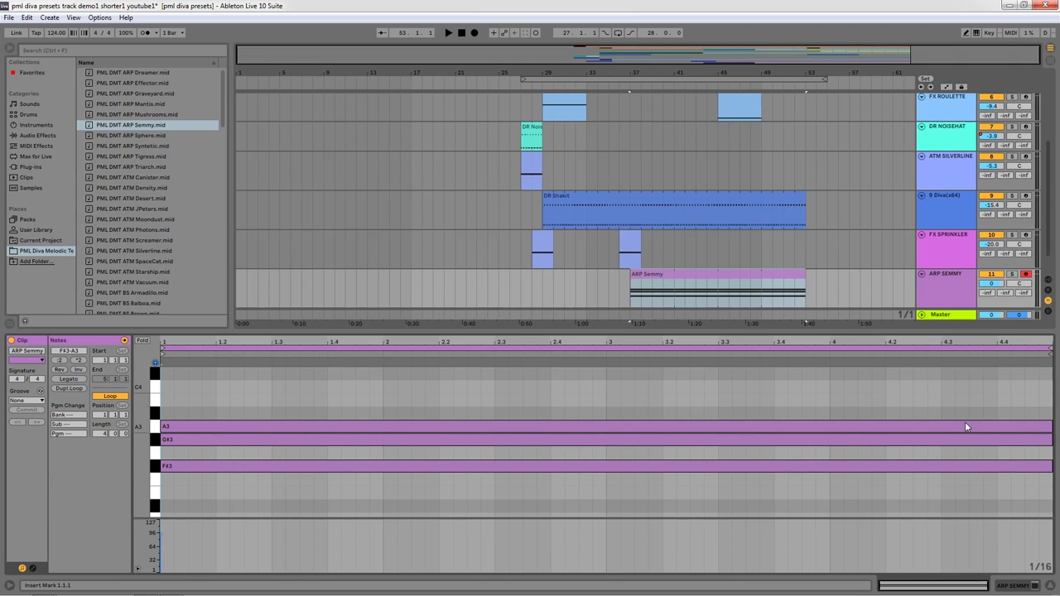
{"action": "key", "text": "shift+Tab"}
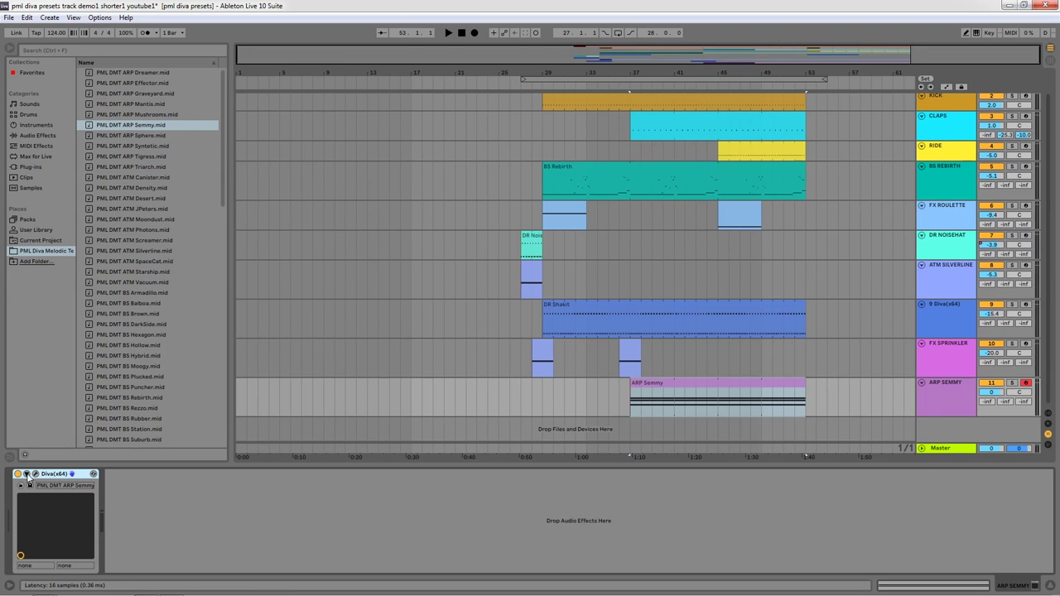
{"action": "left_click", "coordinate": [35, 474]}
{"action": "left_click", "coordinate": [474, 469]}
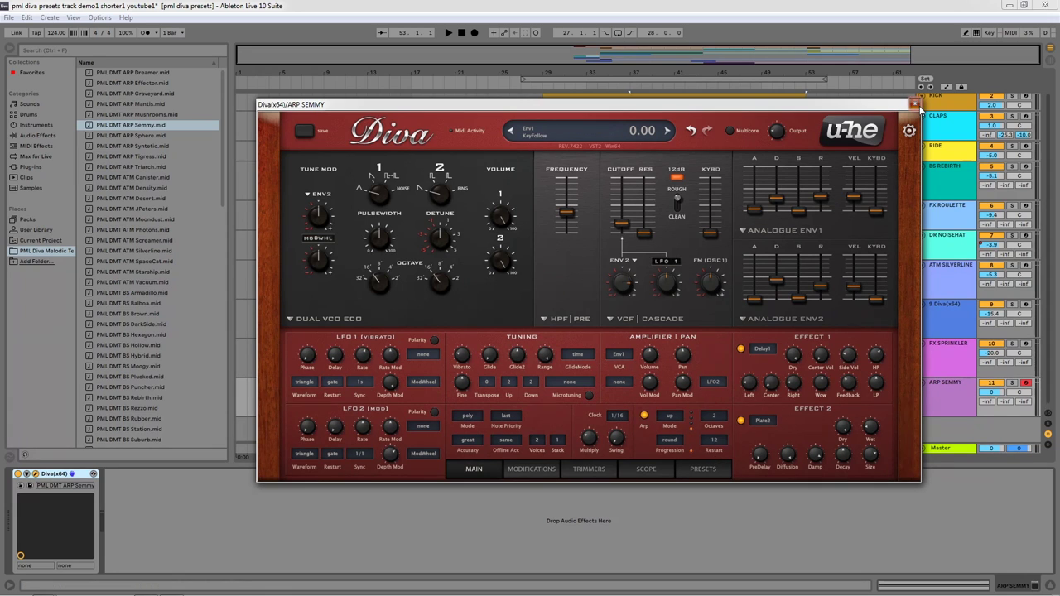
{"action": "left_click", "coordinate": [915, 105]}
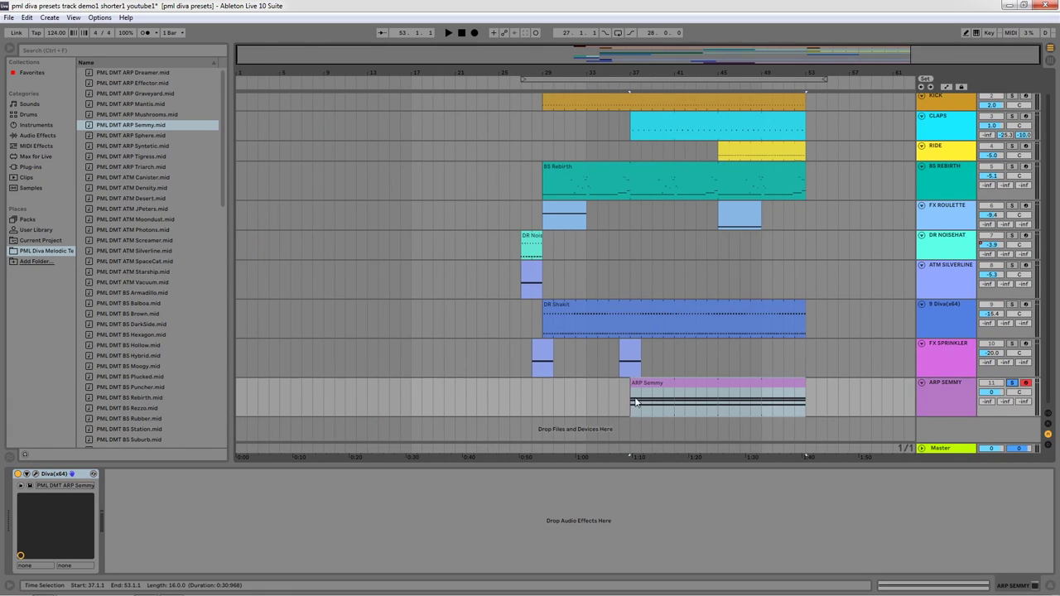
Step: Play ARP SEMMY from bar 37, lower its volume to -5.4 dB, then stop and unsolo
{"action": "left_click", "coordinate": [939, 381]}
{"action": "key", "text": "space"}
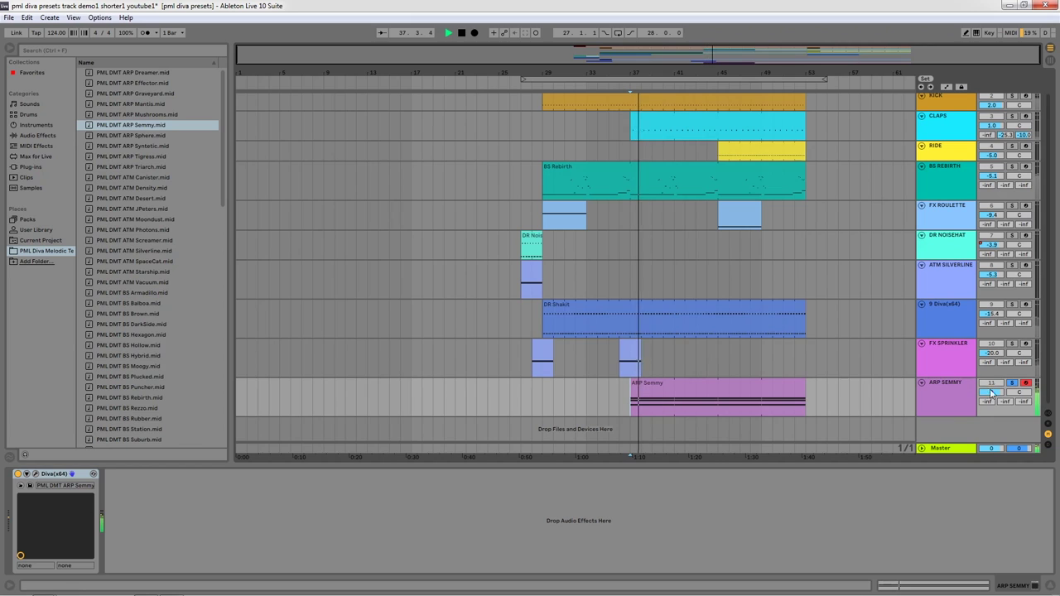
{"action": "left_click_drag", "start_coordinate": [991, 391], "coordinate": [991, 401]}
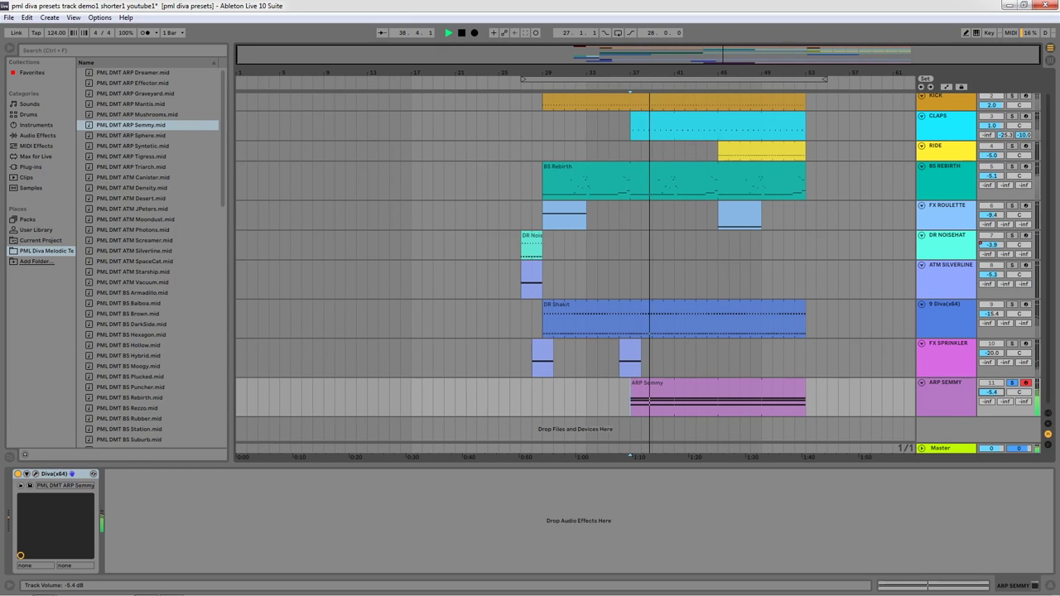
{"action": "key", "text": "space"}
{"action": "left_click", "coordinate": [1014, 383]}
{"action": "left_click", "coordinate": [633, 402]}
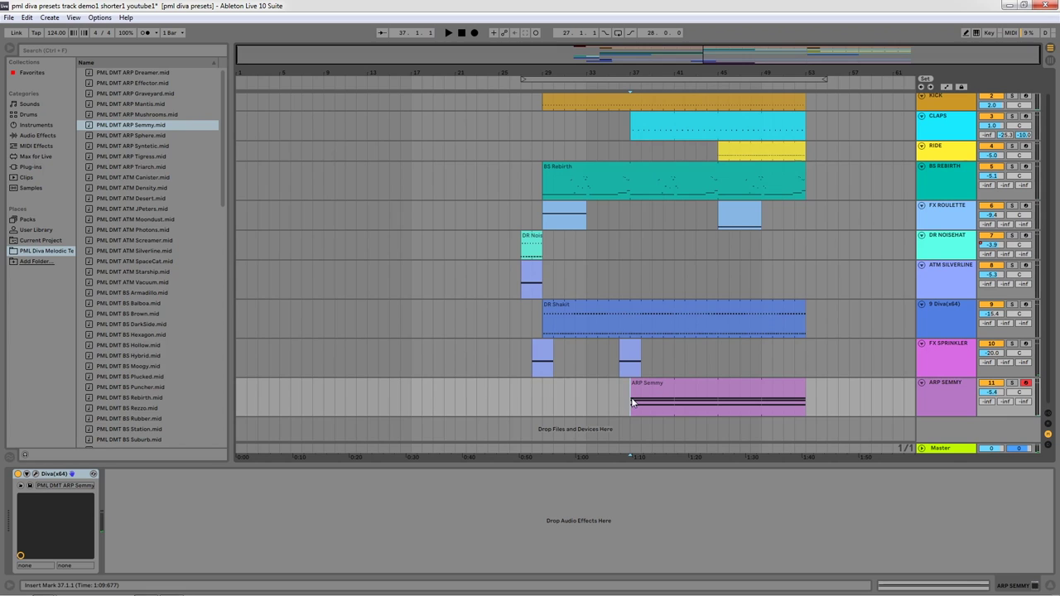
Step: Shift all three ARP Semmy notes up a semitone to G3, A3 and A#3
{"action": "double_click", "coordinate": [787, 398]}
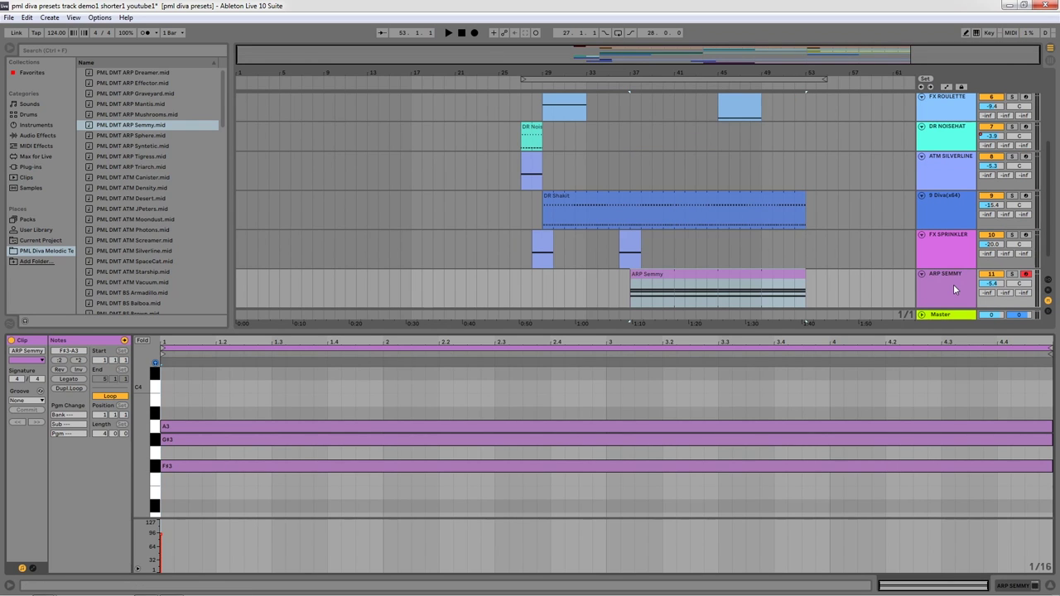
{"action": "scroll", "coordinate": [613, 178], "scroll_direction": "up", "scroll_amount": 3}
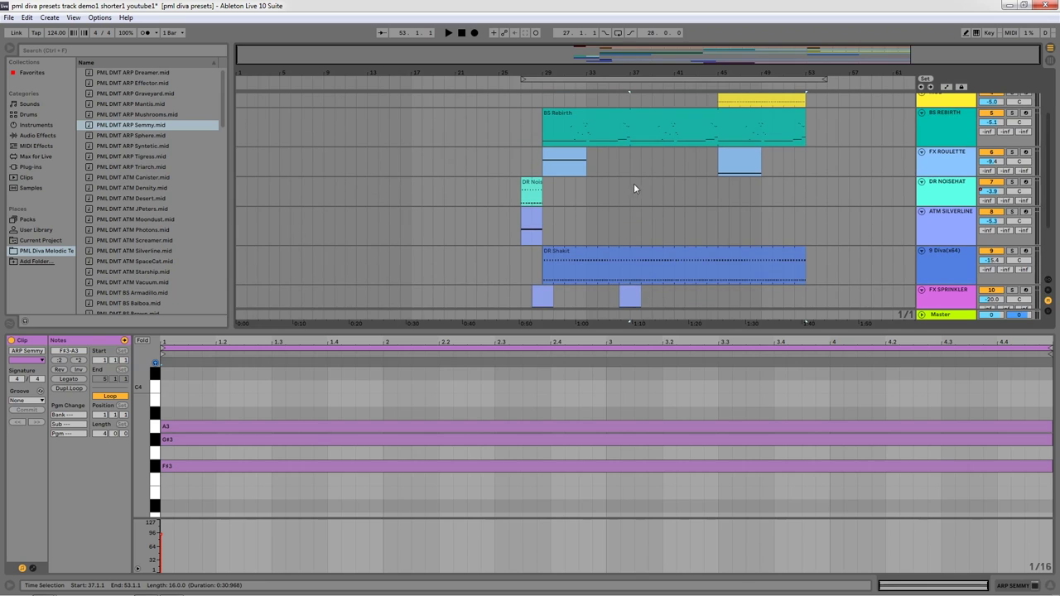
{"action": "left_click", "coordinate": [629, 116]}
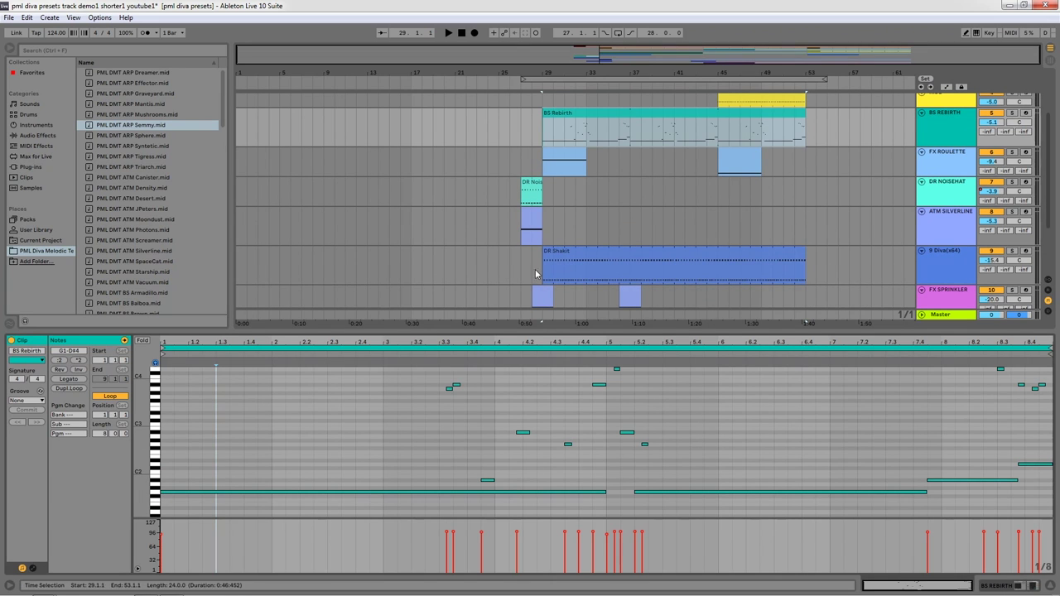
{"action": "scroll", "coordinate": [704, 232], "scroll_direction": "down", "scroll_amount": 4}
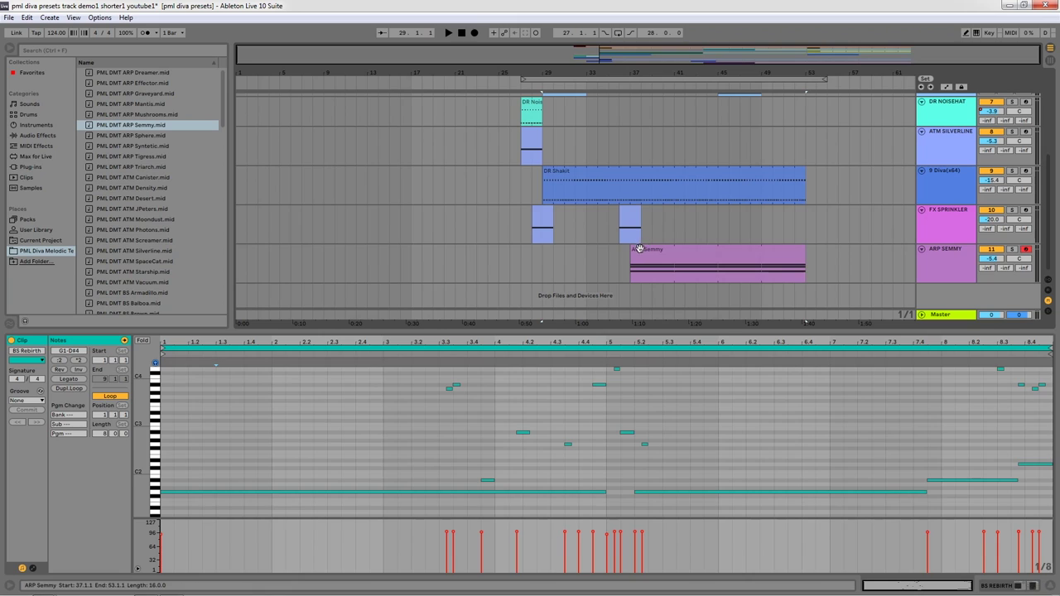
{"action": "left_click", "coordinate": [648, 249]}
{"action": "left_click_drag", "start_coordinate": [288, 403], "coordinate": [361, 515]}
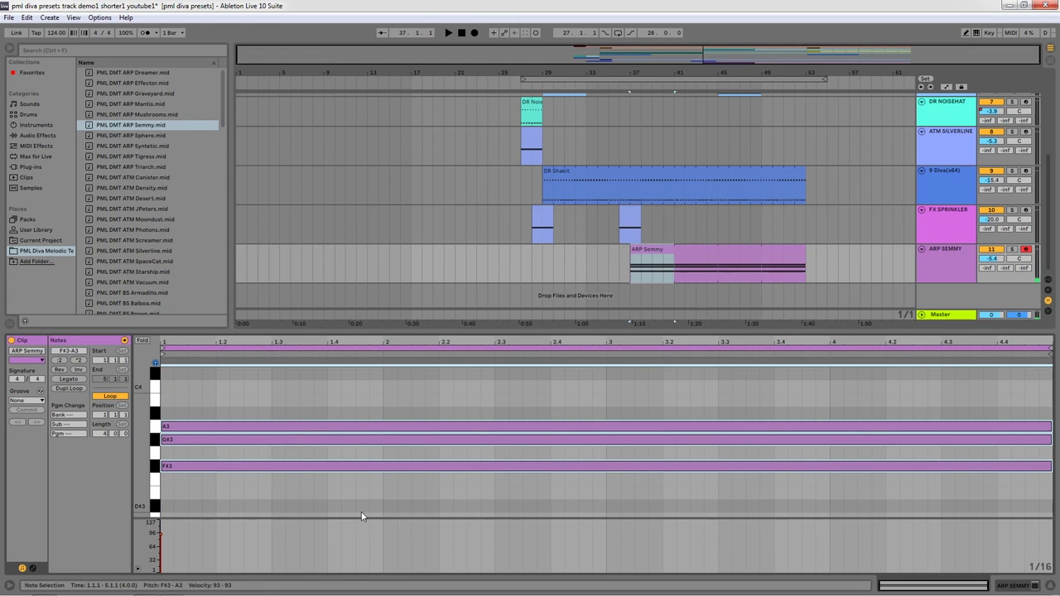
{"action": "key", "text": "Up"}
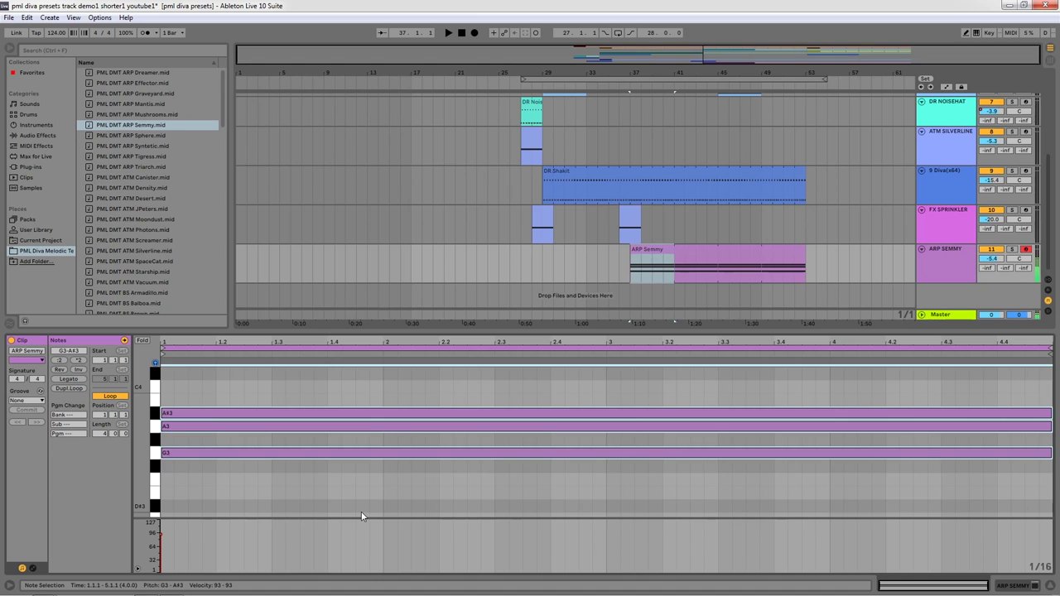
{"action": "left_click", "coordinate": [618, 255]}
Step: During playback, sweep ARP SEMMY's Diva filter cutoff down and back up to about 49
{"action": "left_click", "coordinate": [954, 257]}
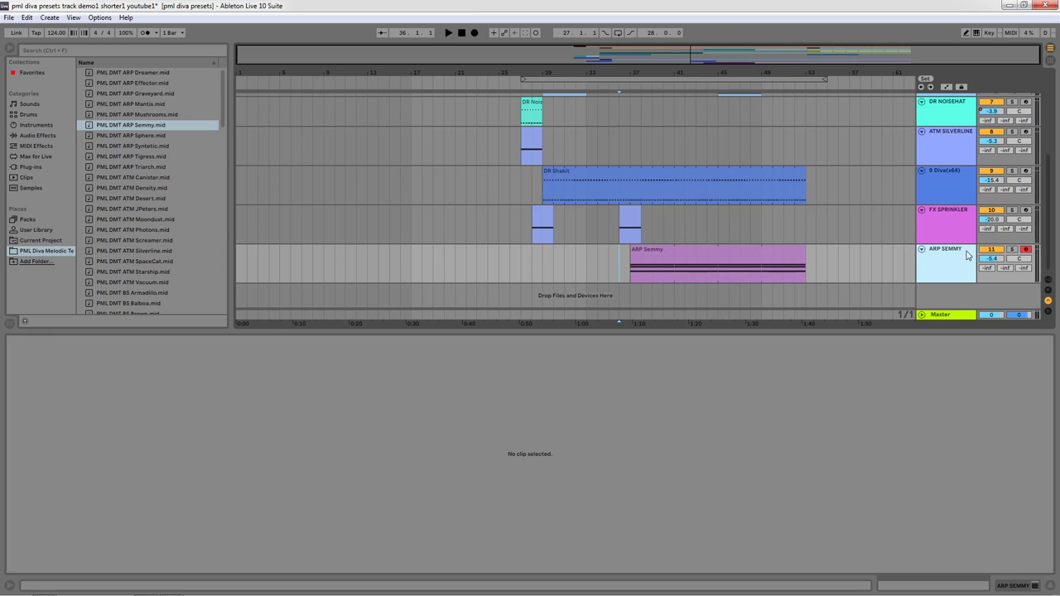
{"action": "key", "text": "space"}
{"action": "left_click_drag", "start_coordinate": [208, 328], "coordinate": [208, 456]}
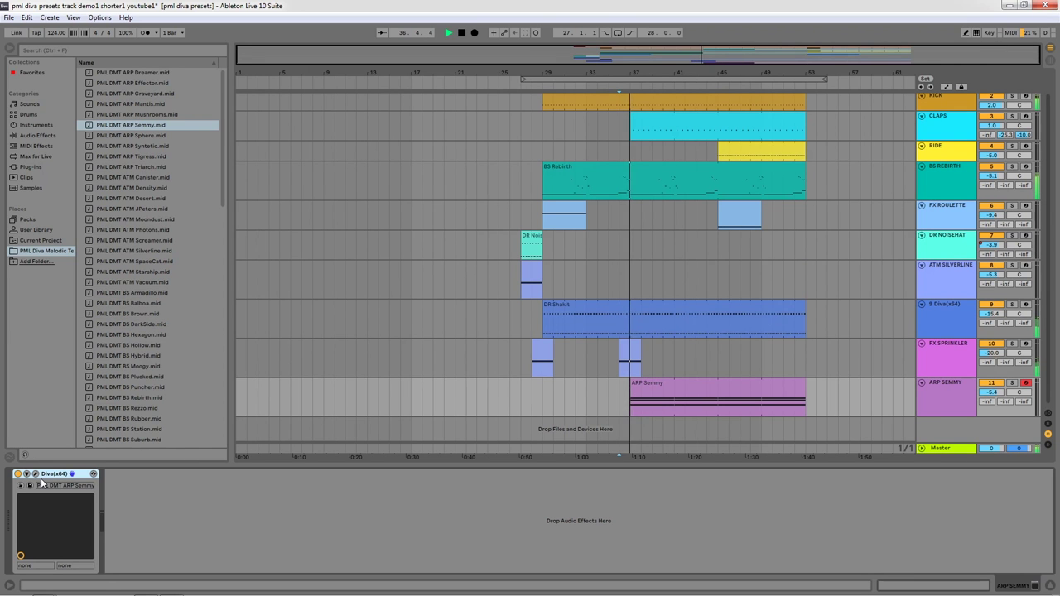
{"action": "left_click", "coordinate": [72, 473]}
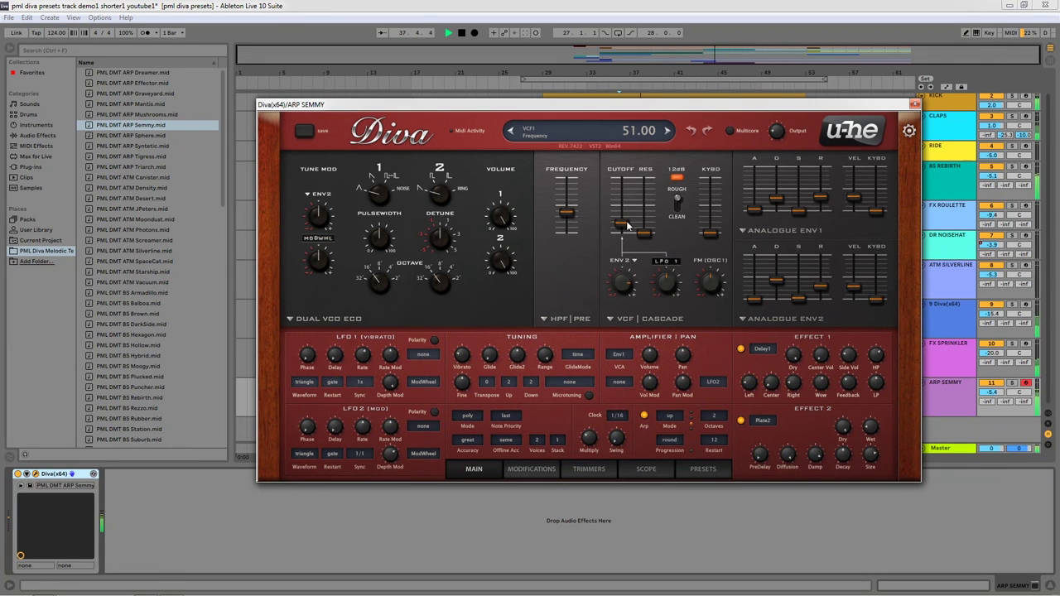
{"action": "left_click_drag", "start_coordinate": [627, 225], "coordinate": [614, 237]}
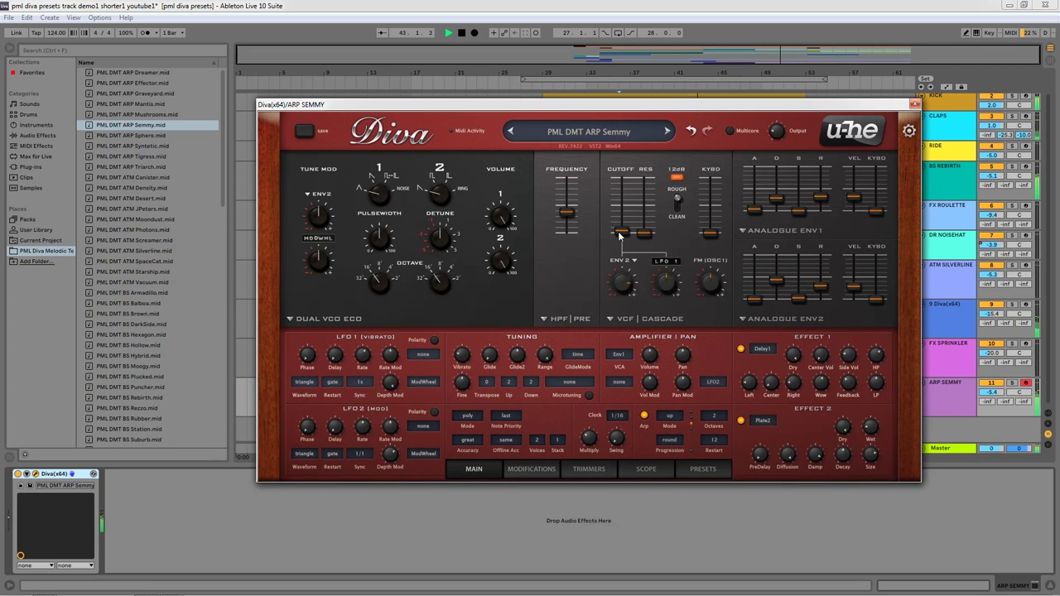
{"action": "mouse_move", "coordinate": [620, 234]}
{"action": "left_mouse_down"}
{"action": "mouse_move", "coordinate": [620, 189]}
{"action": "mouse_move", "coordinate": [622, 226]}
{"action": "mouse_move", "coordinate": [631, 226]}
{"action": "left_mouse_up"}
Step: Stop playback and raise the FX ROULETTE clip's G2 note two octaves to G4
{"action": "left_click", "coordinate": [914, 103]}
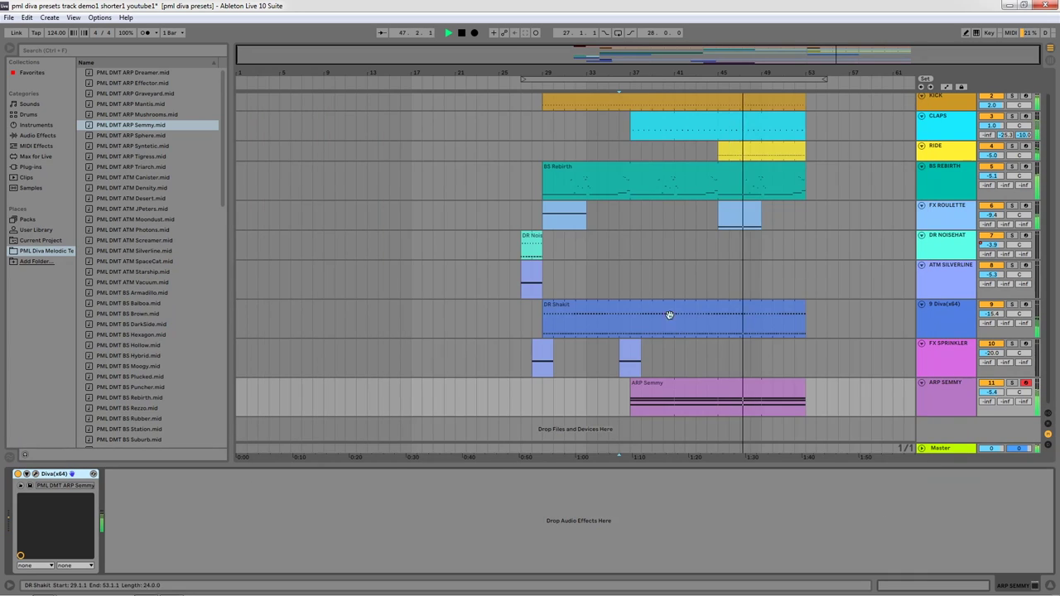
{"action": "key", "text": "space"}
{"action": "double_click", "coordinate": [740, 212]}
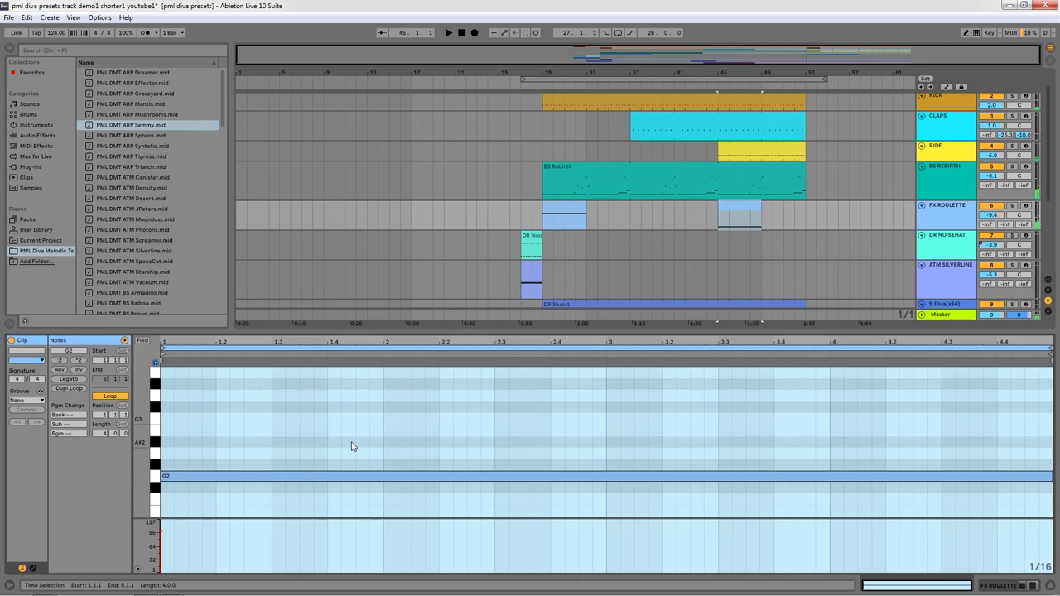
{"action": "left_click_drag", "start_coordinate": [328, 445], "coordinate": [350, 487]}
{"action": "key", "text": "shift+Up"}
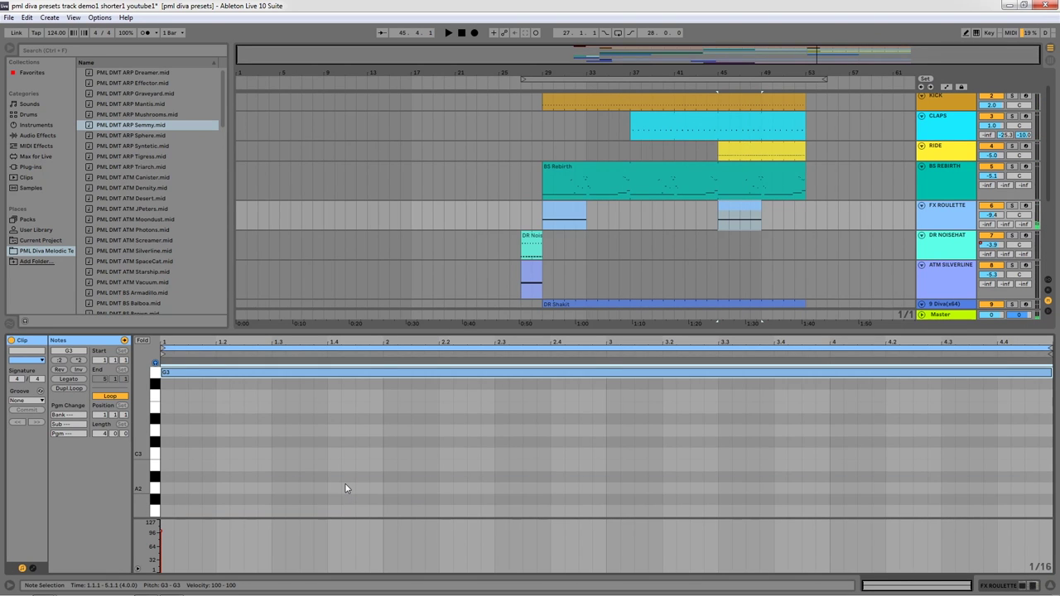
{"action": "key", "text": "shift+Up"}
Step: Raise the bar 45 FX ROULETTE clip's note an octave to G4 and play from bar 45
{"action": "left_click", "coordinate": [559, 209]}
{"action": "left_click", "coordinate": [739, 205]}
{"action": "key", "text": "shift+Up"}
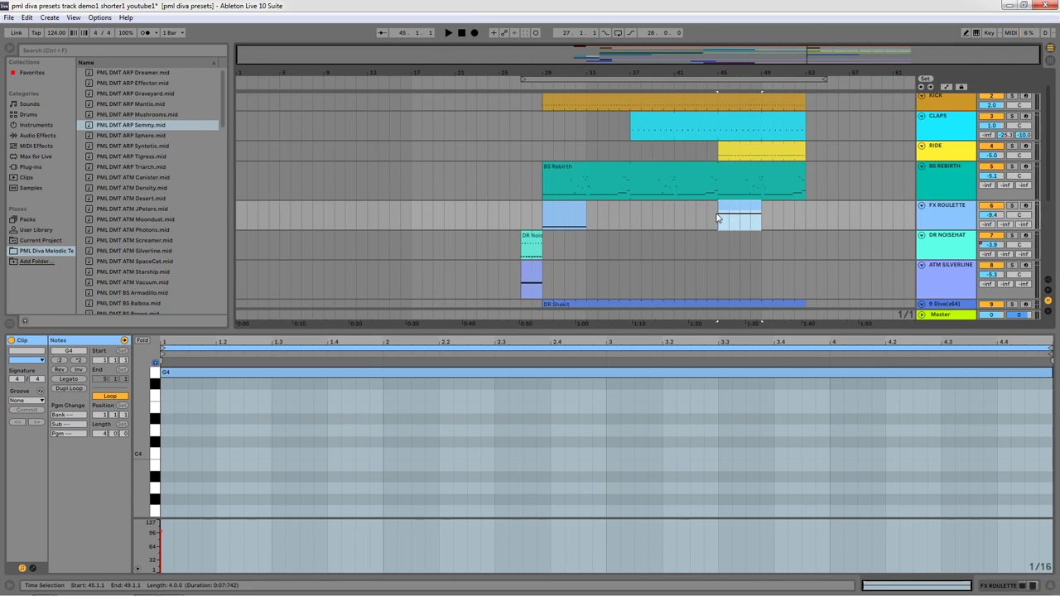
{"action": "left_click", "coordinate": [735, 207]}
{"action": "key", "text": "space"}
Step: Open the ARP SEMMY track's Diva synth and raise its filter cutoff to 51.00
{"action": "scroll", "coordinate": [803, 219], "scroll_direction": "down", "scroll_amount": 1}
{"action": "scroll", "coordinate": [787, 222], "scroll_direction": "down", "scroll_amount": 4}
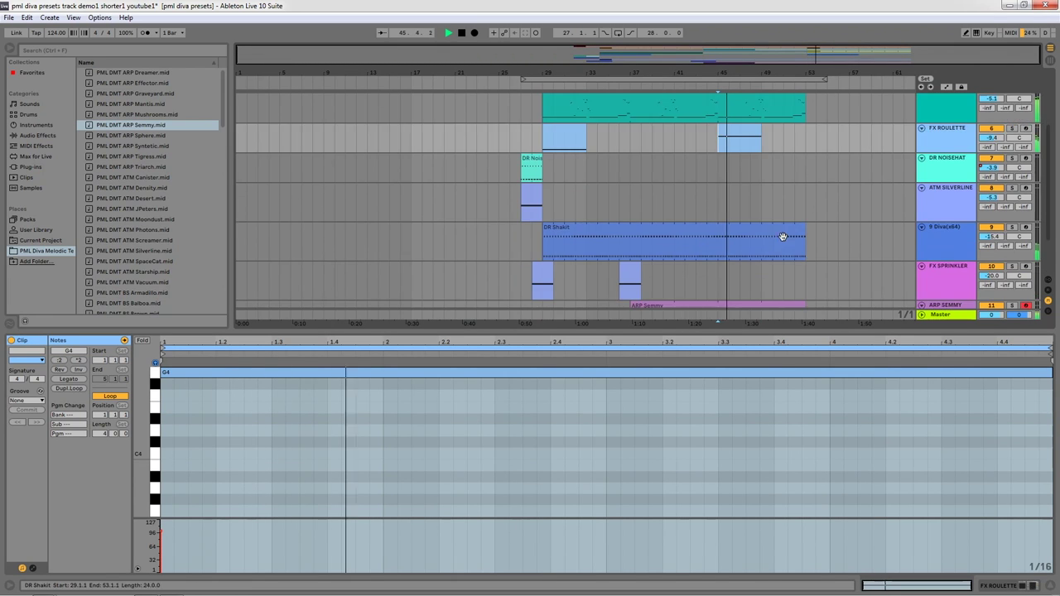
{"action": "left_click", "coordinate": [943, 259]}
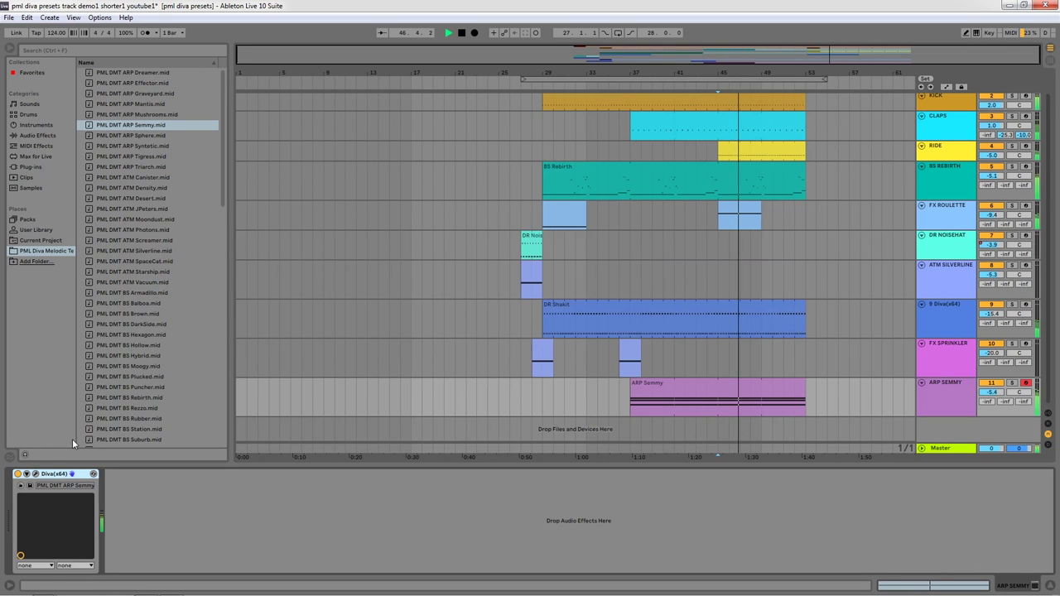
{"action": "left_click", "coordinate": [35, 474]}
{"action": "left_click_drag", "start_coordinate": [621, 225], "coordinate": [639, 244]}
Step: In the ARP Semmy clip, add a note at beat 4.3, lengthen it to 4.4 and transpose it to E4
{"action": "left_click", "coordinate": [914, 103]}
{"action": "key", "text": "space"}
{"action": "double_click", "coordinate": [662, 398]}
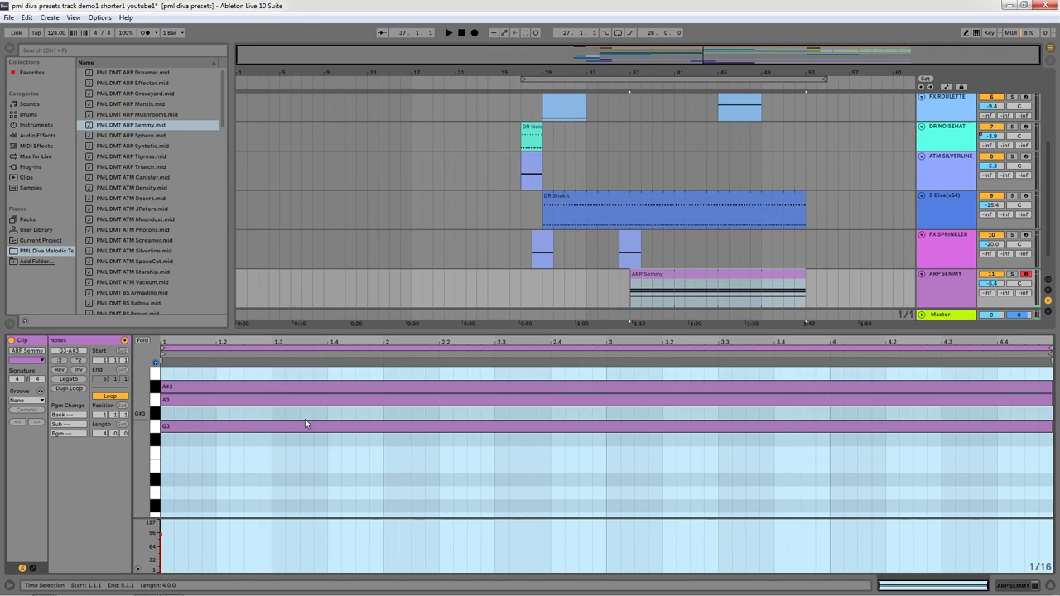
{"action": "scroll", "coordinate": [260, 434], "scroll_direction": "up", "scroll_amount": 1}
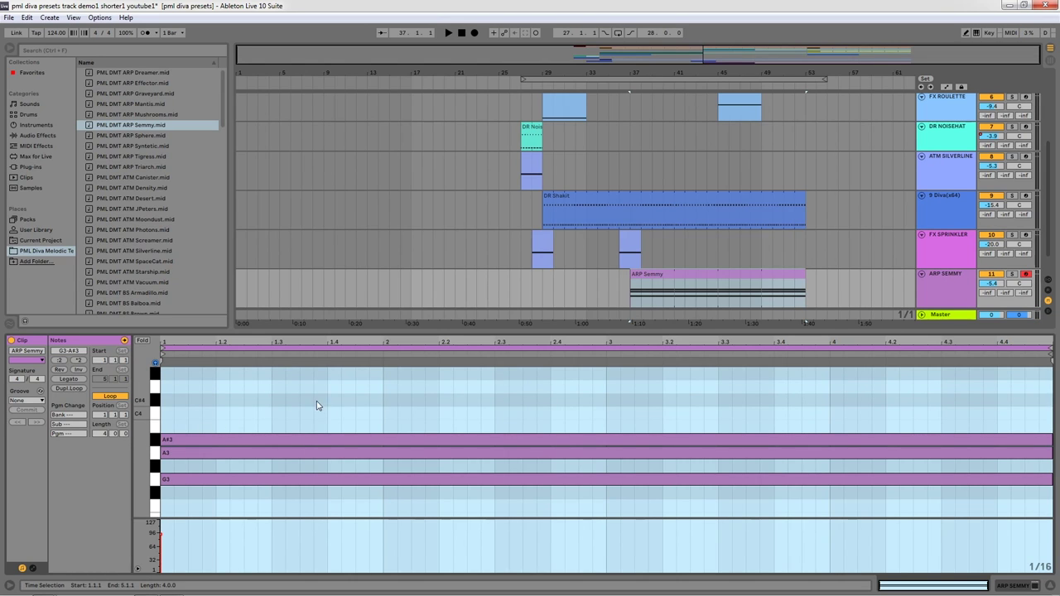
{"action": "left_click", "coordinate": [156, 389]}
{"action": "double_click", "coordinate": [951, 387]}
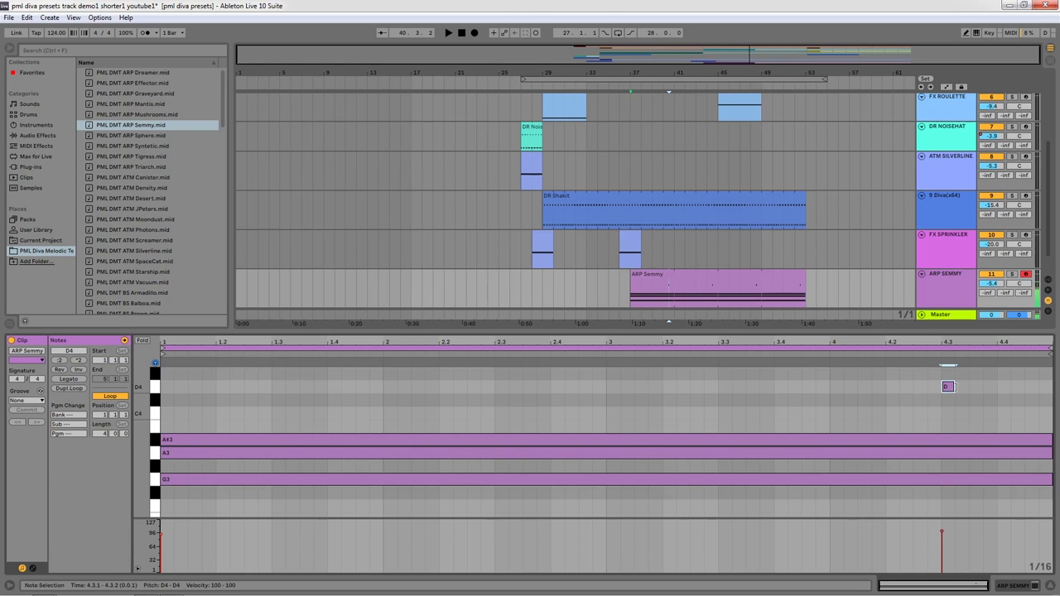
{"action": "left_click_drag", "start_coordinate": [954, 387], "coordinate": [1002, 390]}
{"action": "key", "text": "Up"}
{"action": "key", "text": "Up"}
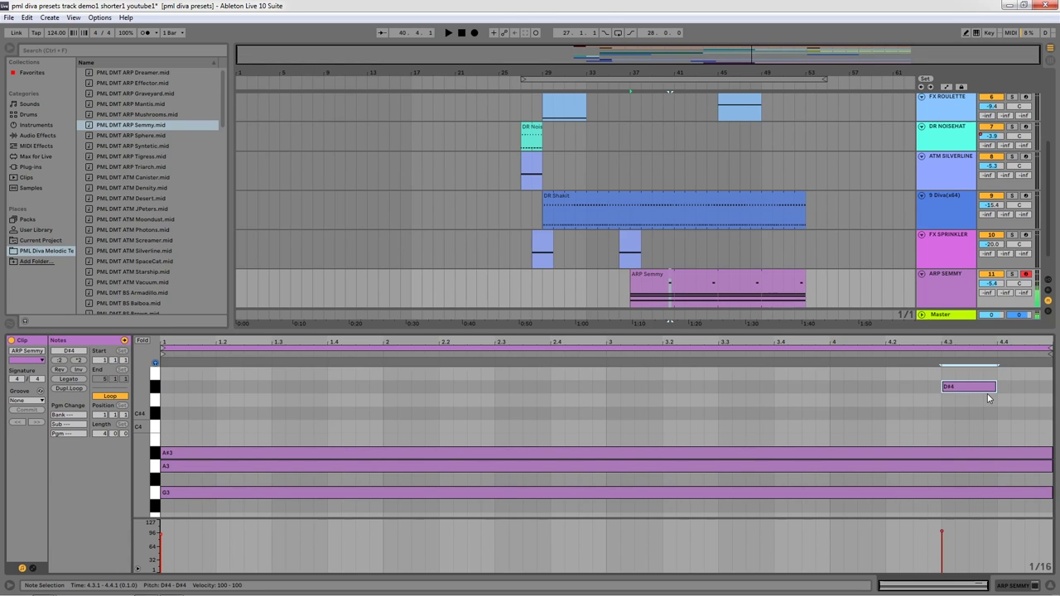
Step: Add an F4 note at beat 4.4 and a one-beat G4 note at 4.2, then play from bar 37
{"action": "double_click", "coordinate": [1005, 389]}
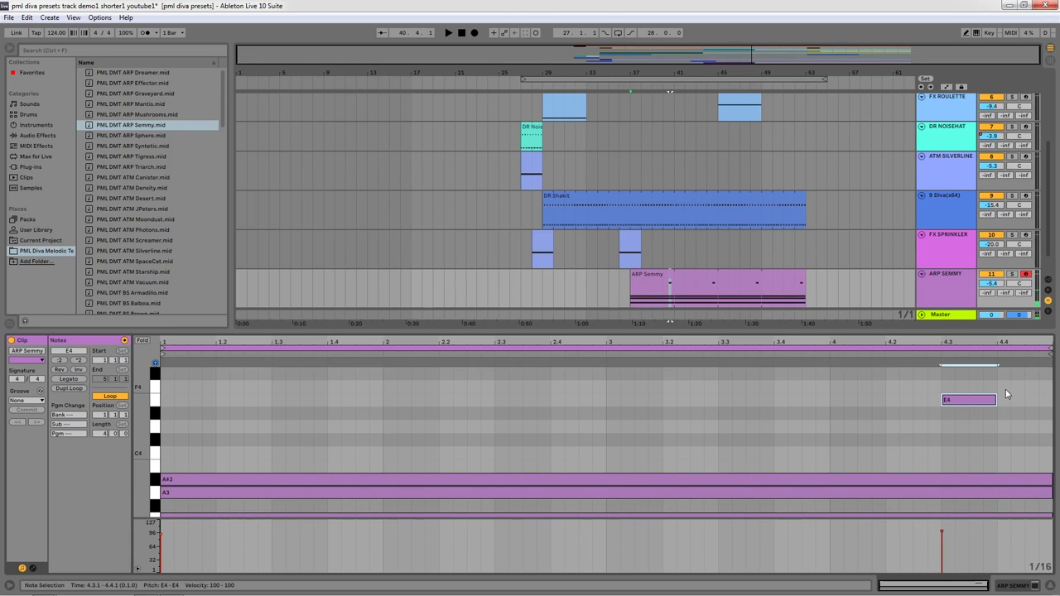
{"action": "left_click_drag", "start_coordinate": [1009, 388], "coordinate": [1050, 389]}
{"action": "scroll", "coordinate": [898, 387], "scroll_direction": "up", "scroll_amount": 1}
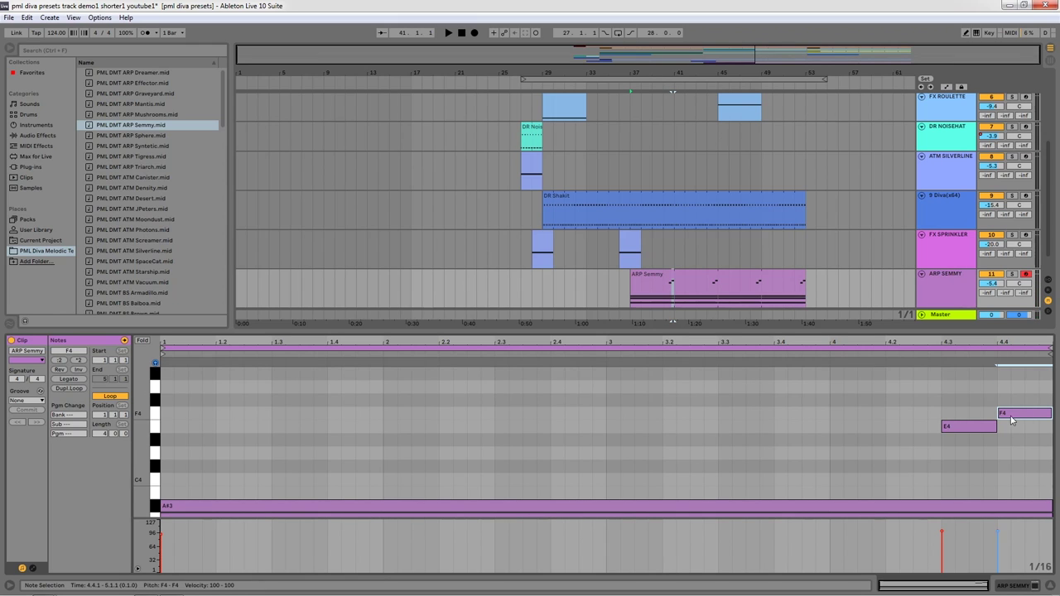
{"action": "double_click", "coordinate": [893, 387]}
{"action": "left_click_drag", "start_coordinate": [898, 389], "coordinate": [939, 390]}
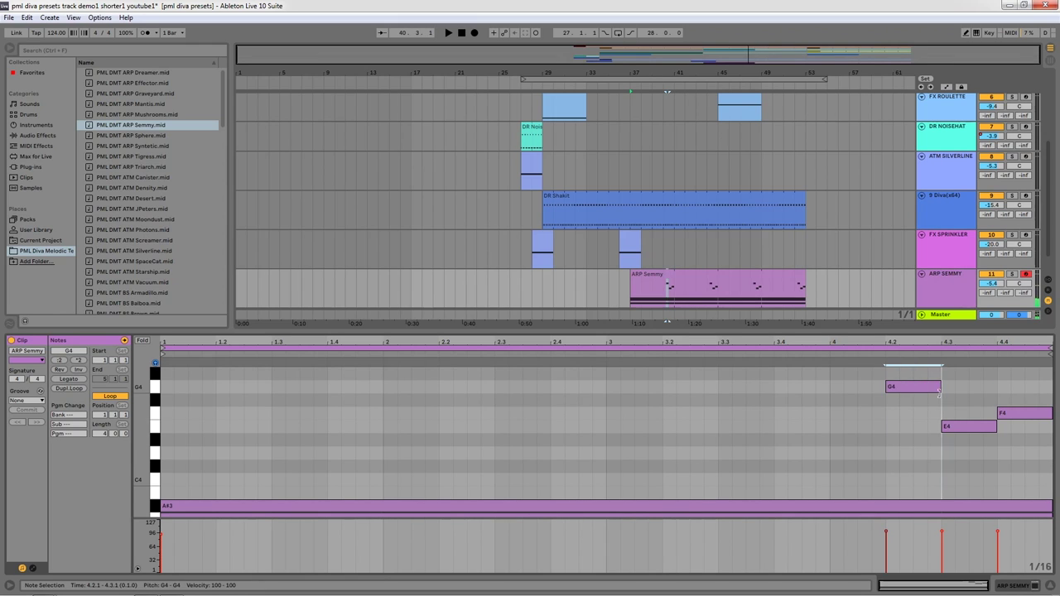
{"action": "left_click", "coordinate": [633, 295]}
{"action": "key", "text": "space"}
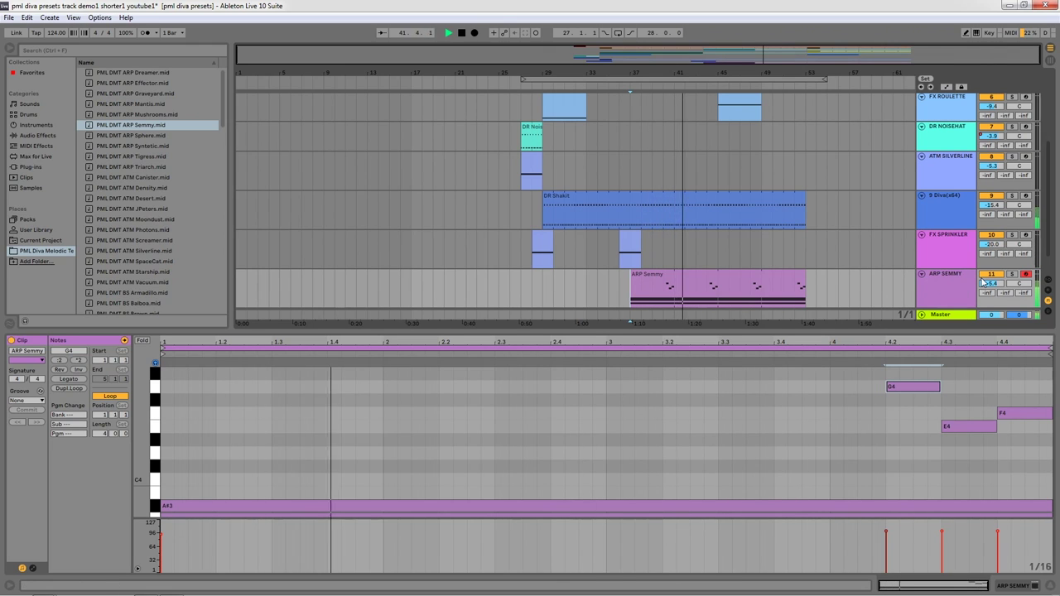
Step: Rework the phrase: delete the note at 4.2, extend E4 to start at 4.2 and raise it to G4
{"action": "left_click", "coordinate": [912, 391]}
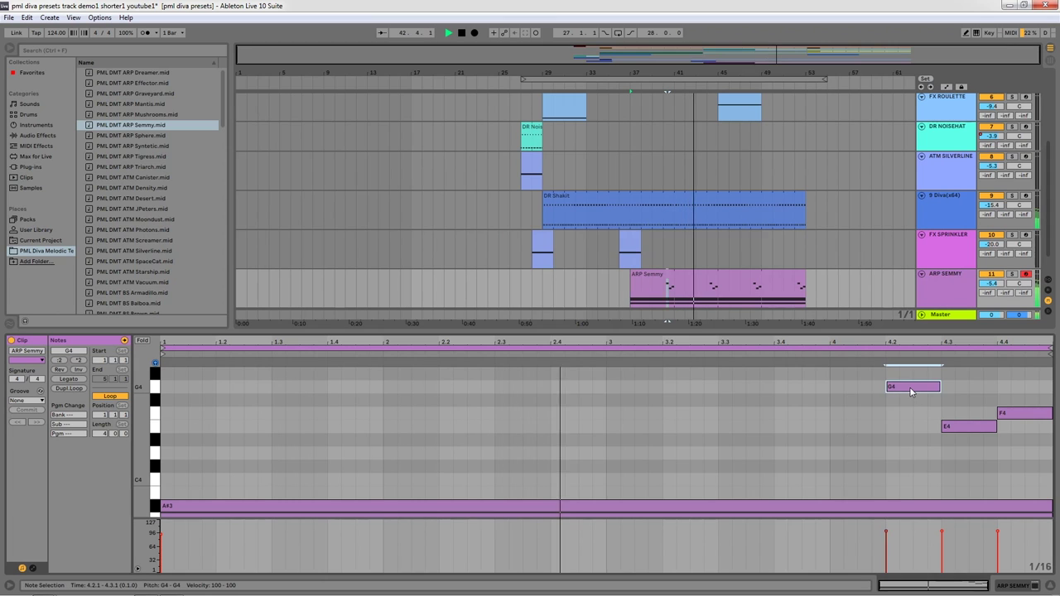
{"action": "left_click_drag", "start_coordinate": [914, 395], "coordinate": [915, 422]}
{"action": "key", "text": "Delete"}
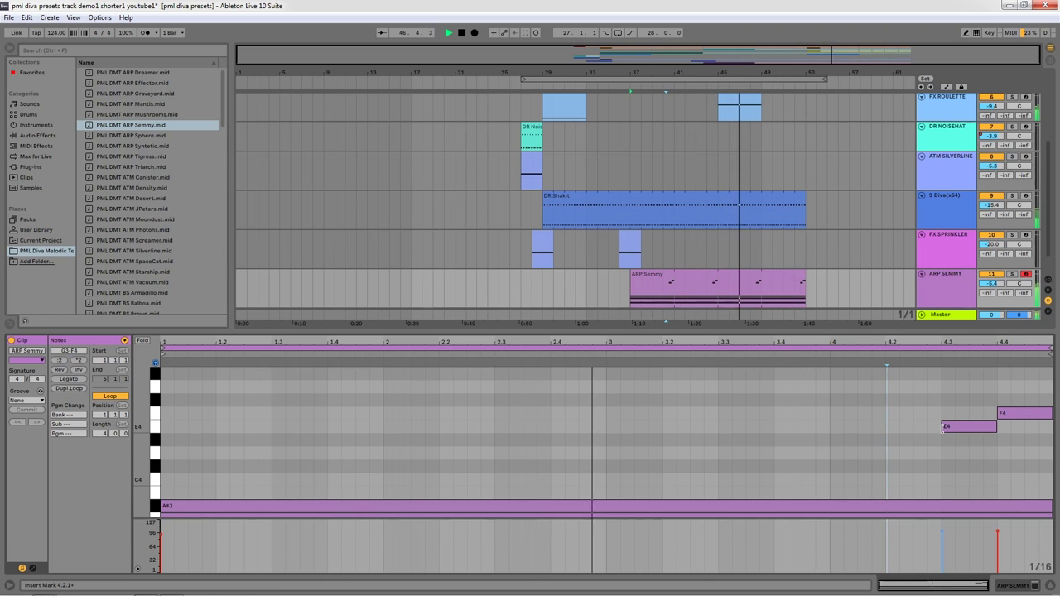
{"action": "left_click_drag", "start_coordinate": [943, 428], "coordinate": [887, 429]}
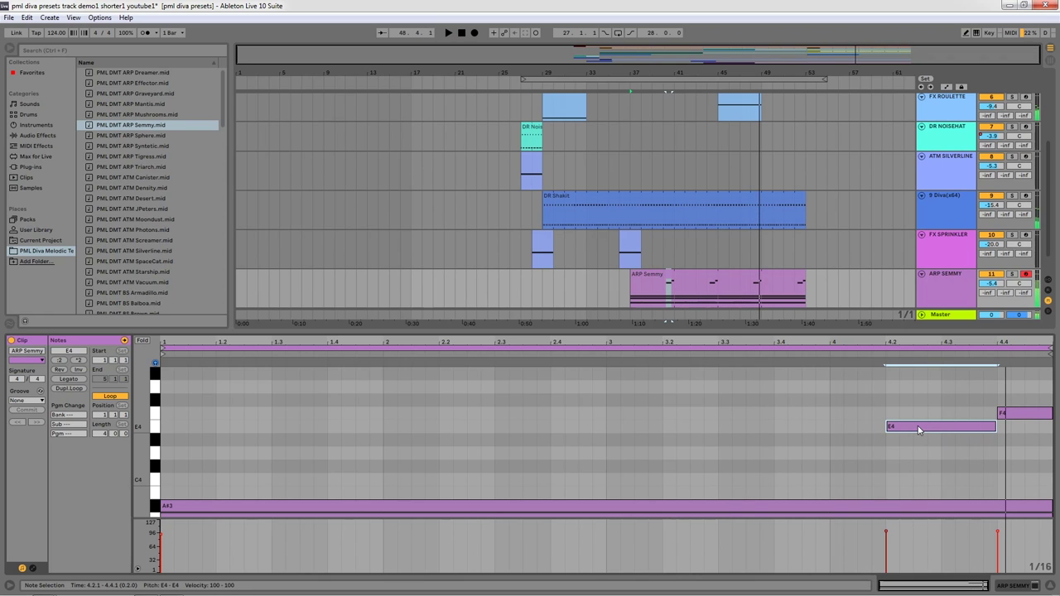
{"action": "left_click_drag", "start_coordinate": [917, 428], "coordinate": [918, 393]}
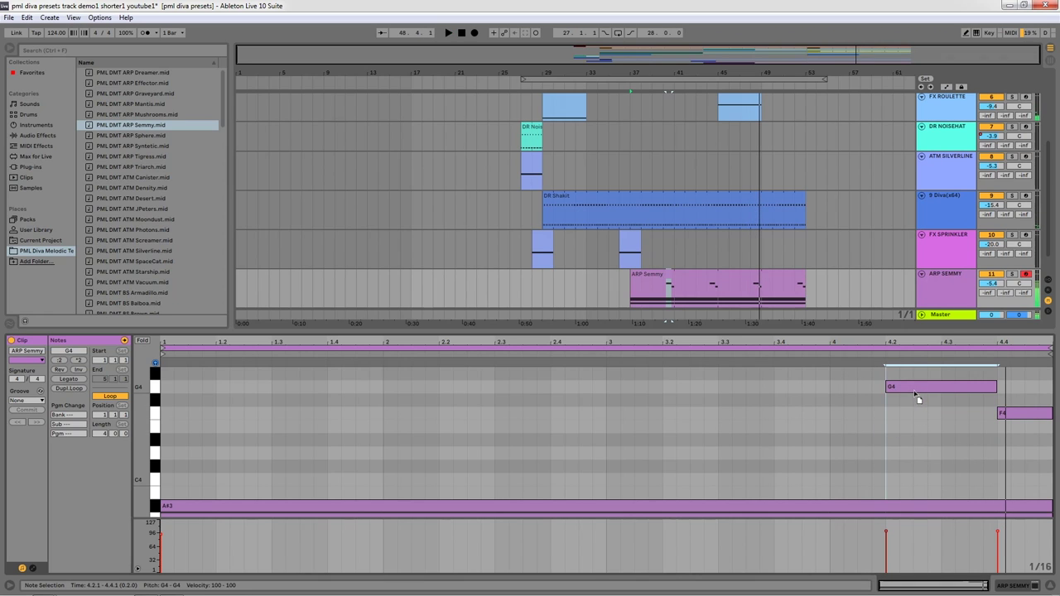
{"action": "left_click", "coordinate": [832, 389]}
{"action": "key", "text": "space"}
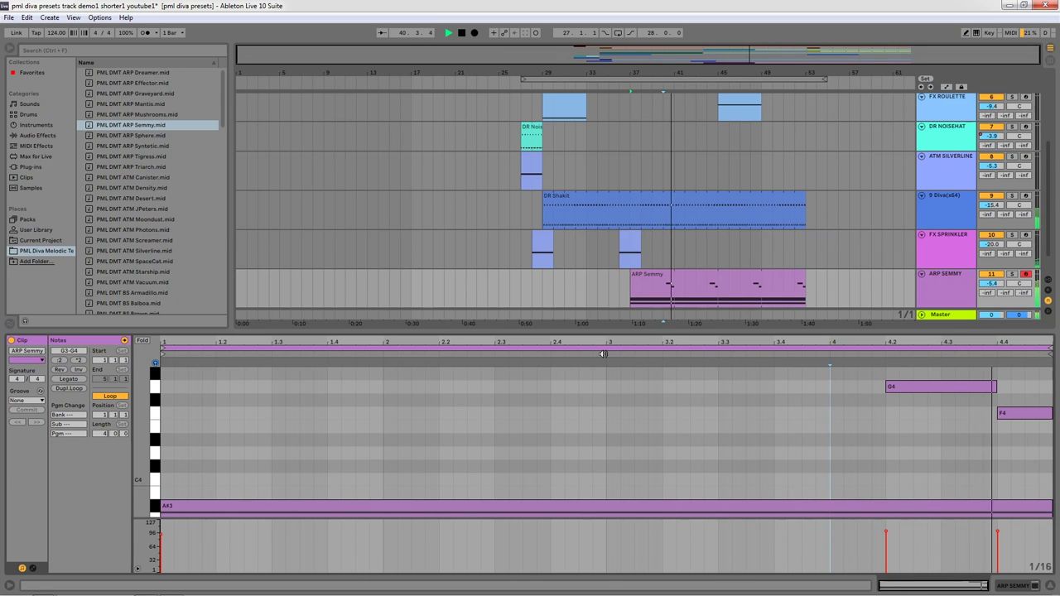
{"action": "key", "text": "space"}
Step: Delete the F4 and G4 notes from the ARP Semmy clip
{"action": "double_click", "coordinate": [1024, 412]}
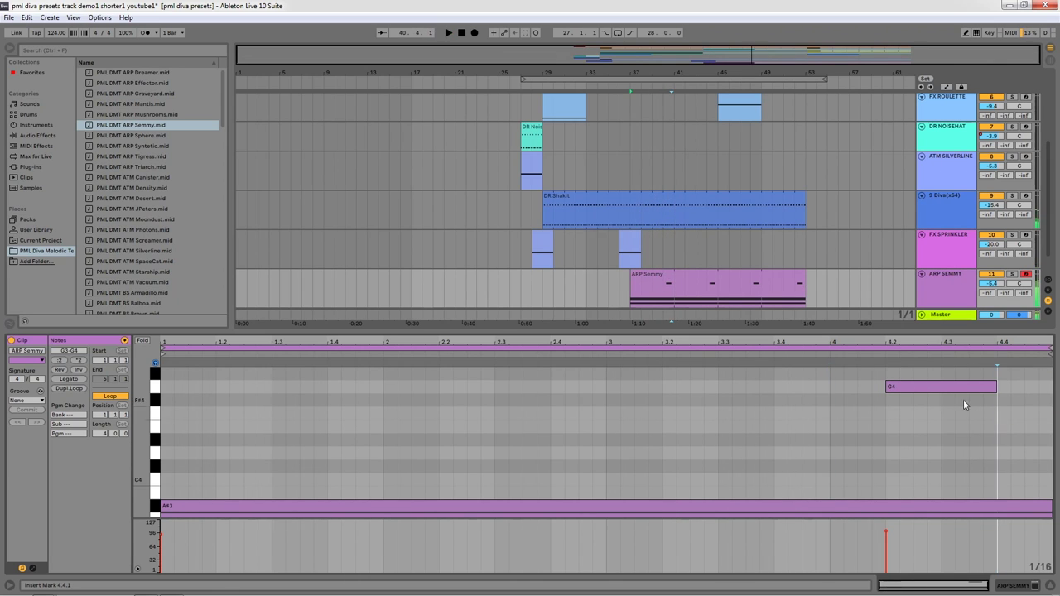
{"action": "double_click", "coordinate": [905, 386]}
{"action": "scroll", "coordinate": [468, 475], "scroll_direction": "down", "scroll_amount": 2}
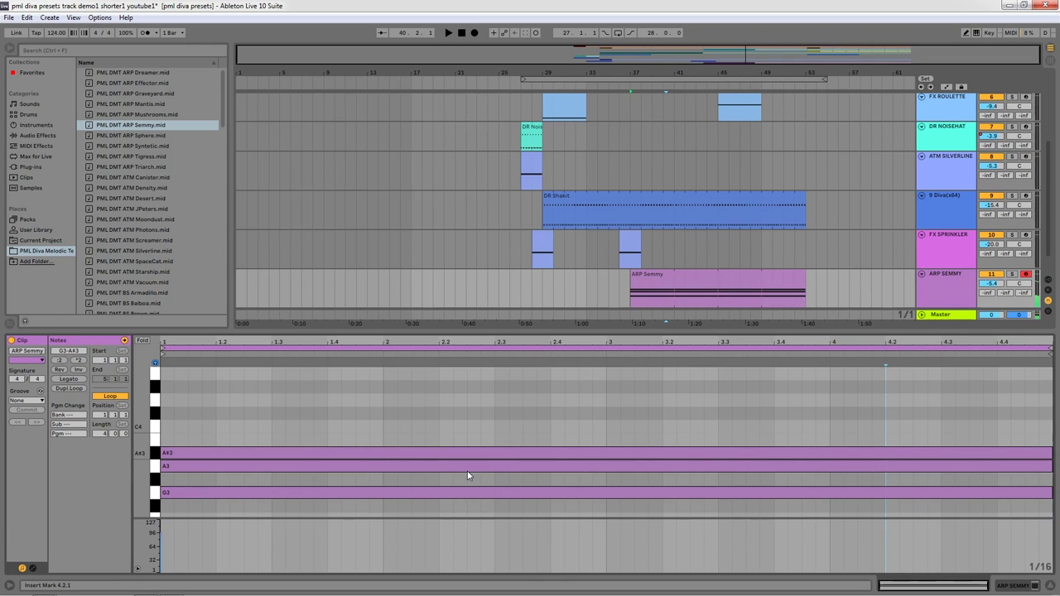
{"action": "scroll", "coordinate": [235, 454], "scroll_direction": "down", "scroll_amount": 1}
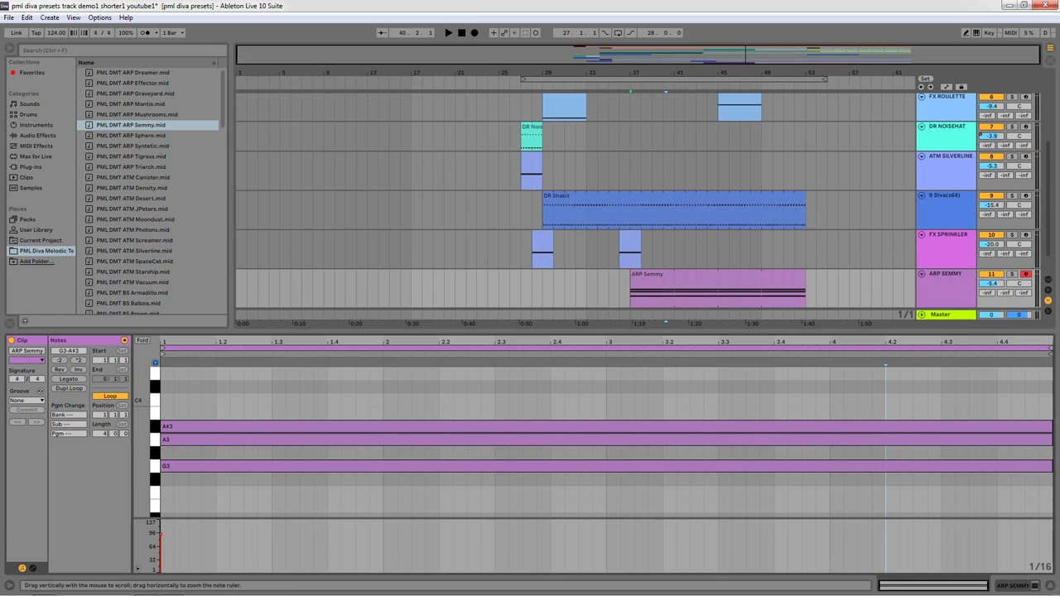
{"action": "scroll", "coordinate": [226, 434], "scroll_direction": "up", "scroll_amount": 1}
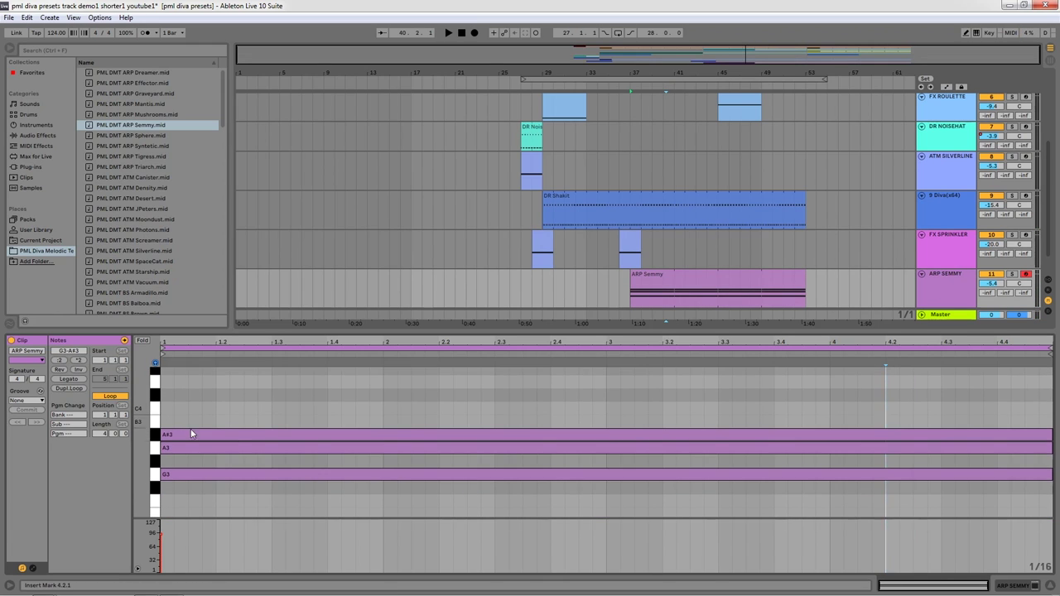
Step: Move the A3 note up to D4 and listen to the change
{"action": "left_click_drag", "start_coordinate": [222, 448], "coordinate": [227, 386]}
{"action": "key", "text": "space"}
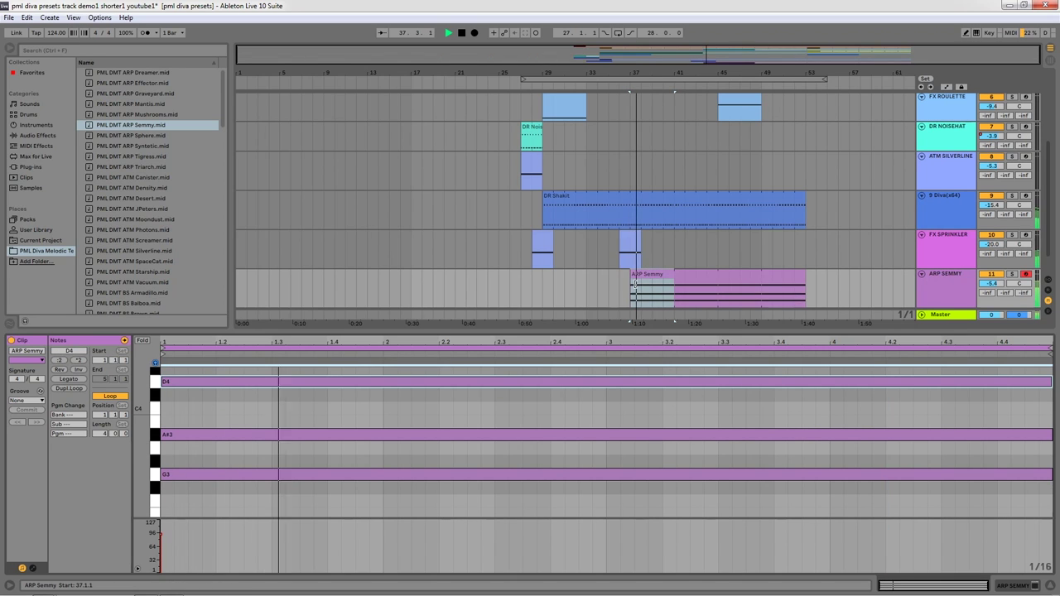
{"action": "scroll", "coordinate": [660, 446], "scroll_direction": "up", "scroll_amount": 2}
{"action": "scroll", "coordinate": [667, 447], "scroll_direction": "down", "scroll_amount": 1}
{"action": "left_click", "coordinate": [676, 446]}
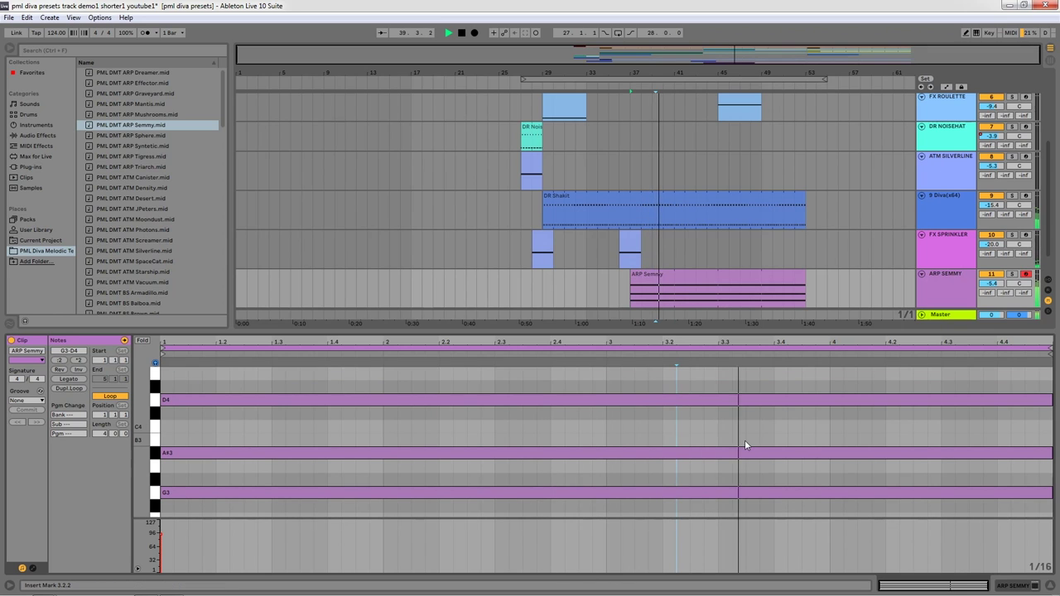
{"action": "key", "text": "space"}
Step: Shorten the D4 note to end at 4.3, add a D#4 note at 4.3, and audition it
{"action": "mouse_move", "coordinate": [1050, 400]}
{"action": "left_mouse_down"}
{"action": "mouse_move", "coordinate": [941, 400]}
{"action": "mouse_move", "coordinate": [1048, 387]}
{"action": "left_mouse_up"}
{"action": "double_click", "coordinate": [948, 386]}
{"action": "key", "text": "space"}
{"action": "left_click", "coordinate": [882, 429]}
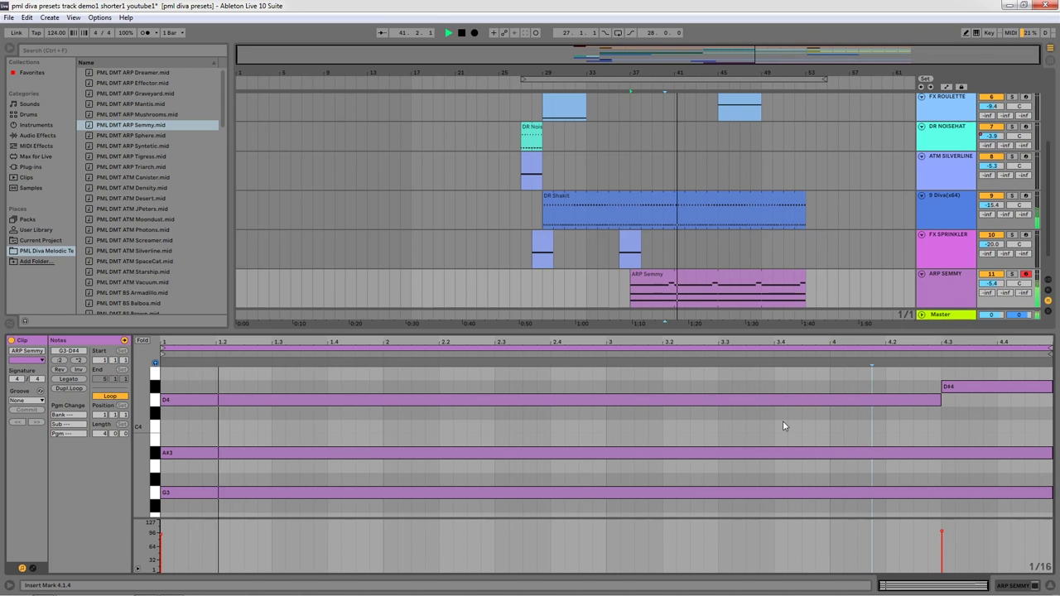
{"action": "key", "text": "space"}
Step: Open the ARP SEMMY track's Diva editor to review its settings, then close it
{"action": "scroll", "coordinate": [646, 253], "scroll_direction": "up", "scroll_amount": 3}
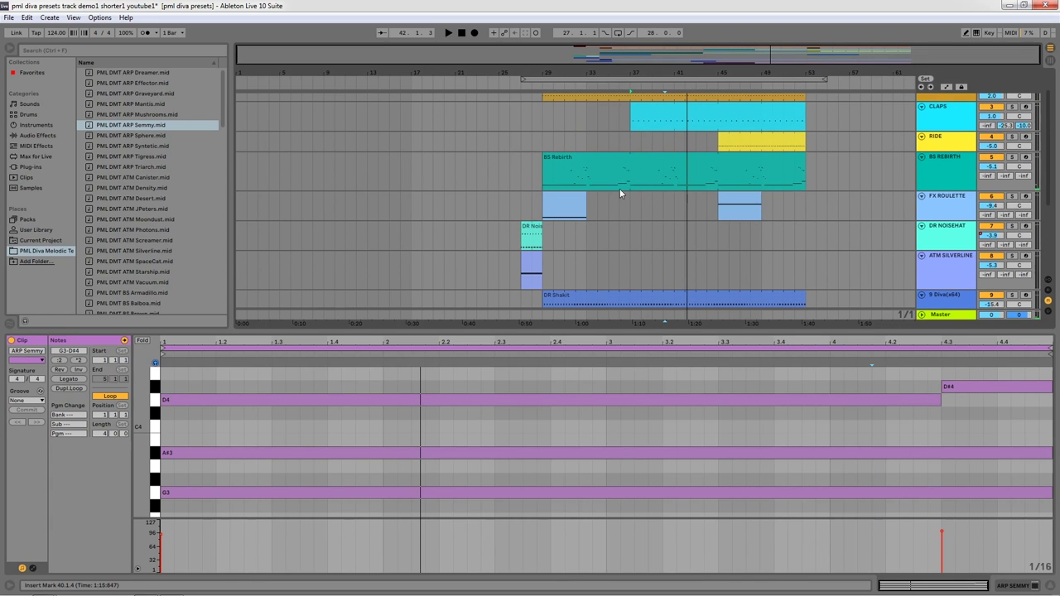
{"action": "scroll", "coordinate": [624, 180], "scroll_direction": "down", "scroll_amount": 4}
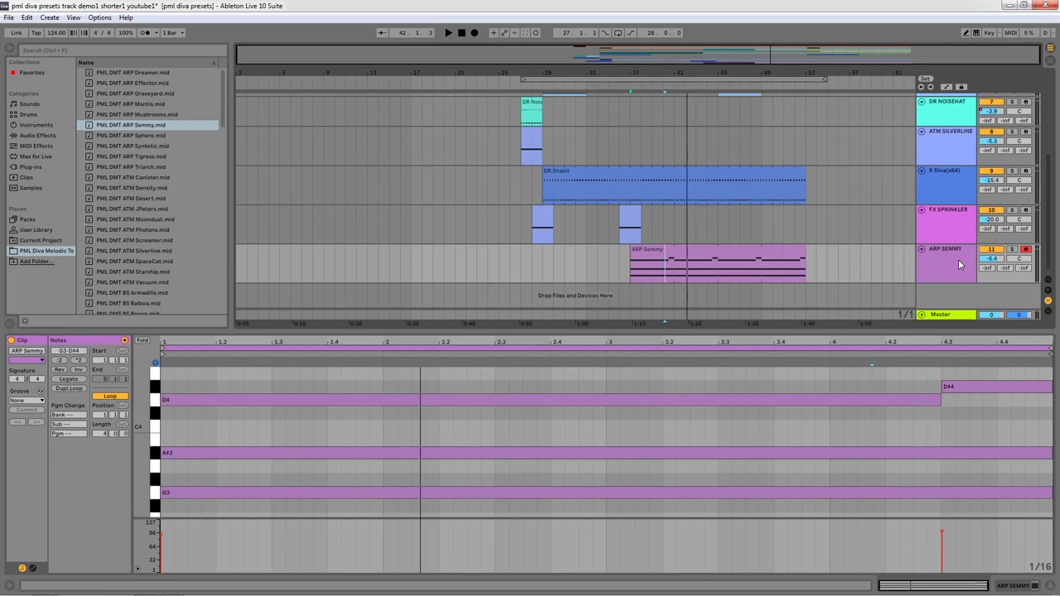
{"action": "left_click", "coordinate": [950, 253]}
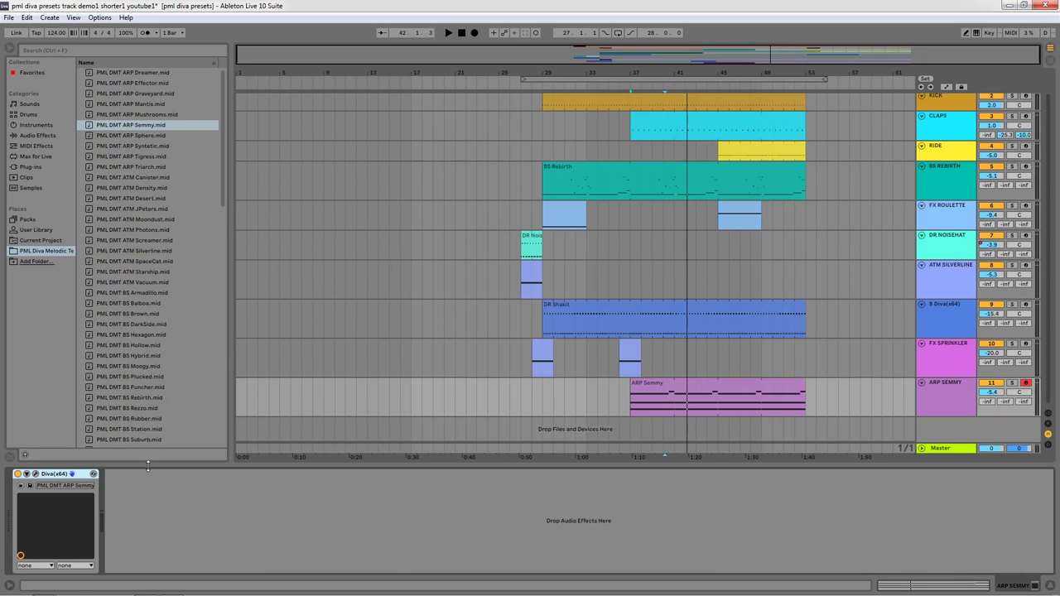
{"action": "left_click", "coordinate": [36, 474]}
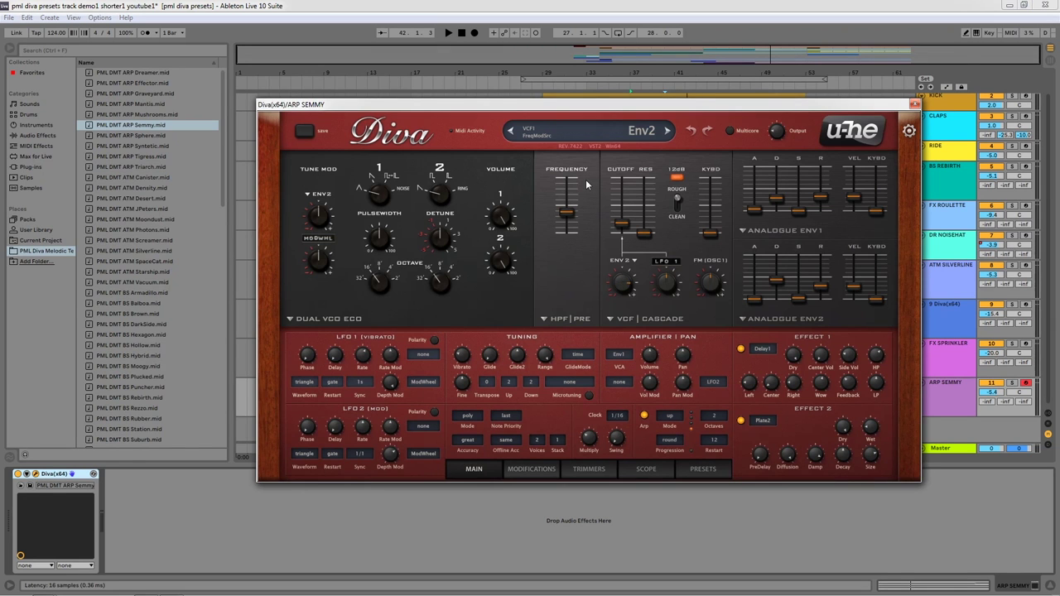
{"action": "left_click", "coordinate": [915, 105]}
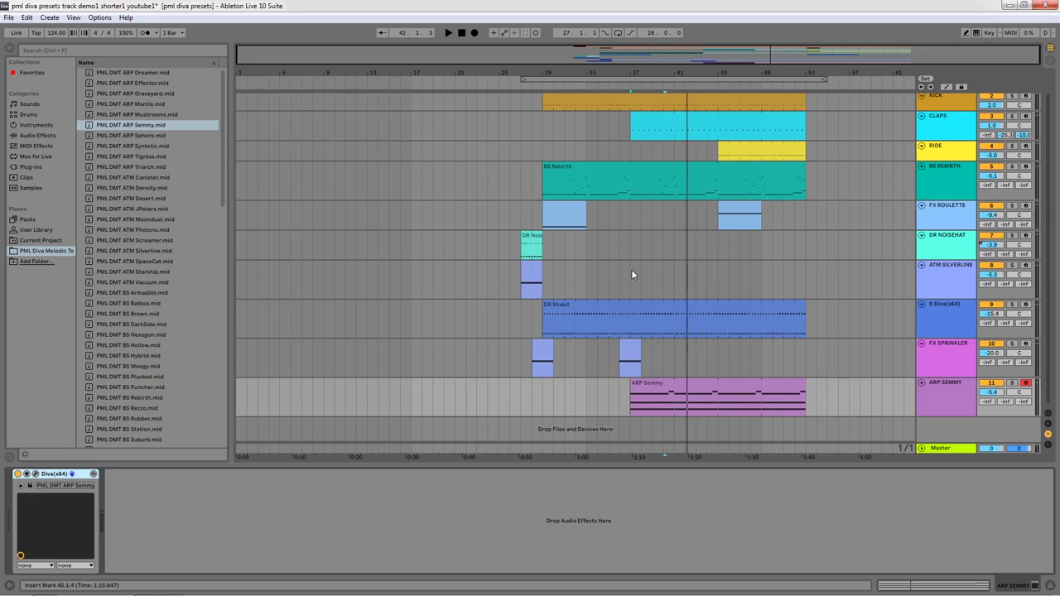
Step: Select the ATM SILVERLINE, 9 Diva(x64) and ARP SEMMY tracks and the DR Shakit clip in turn
{"action": "scroll", "coordinate": [630, 269], "scroll_direction": "up", "scroll_amount": 1}
{"action": "scroll", "coordinate": [631, 269], "scroll_direction": "down", "scroll_amount": 1}
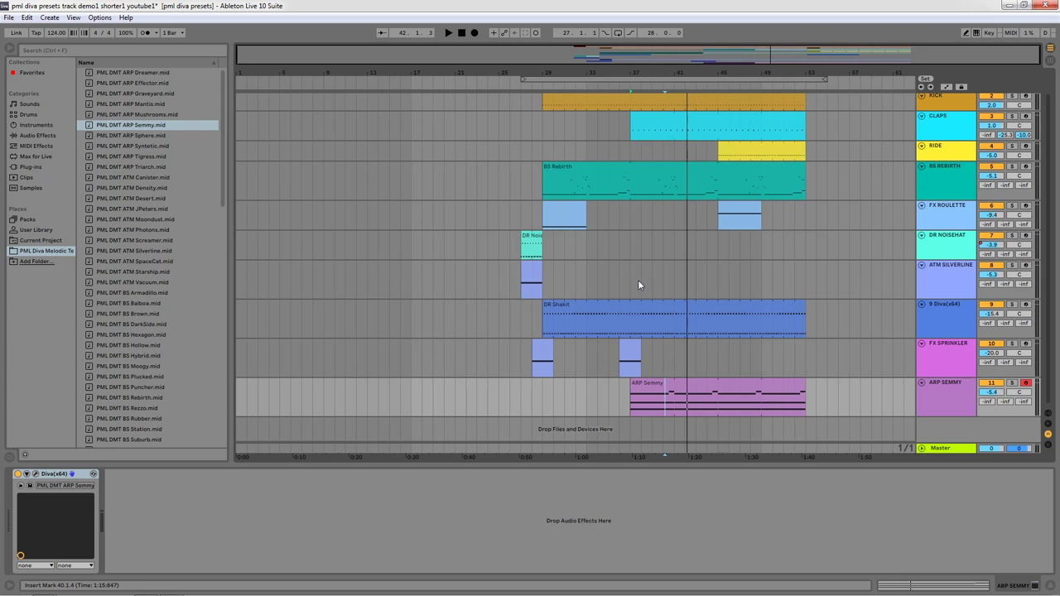
{"action": "left_click", "coordinate": [631, 276]}
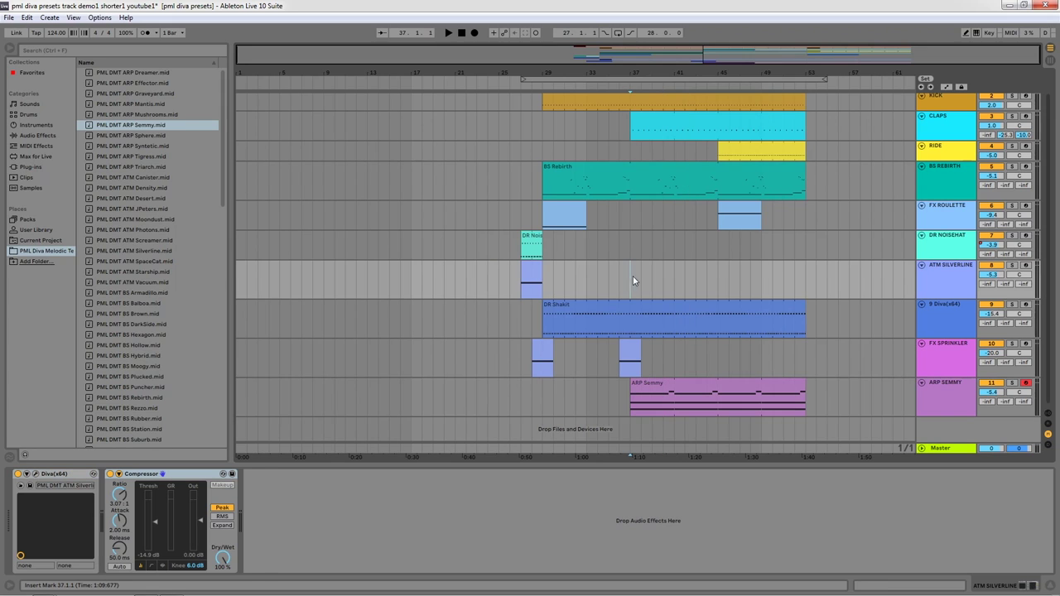
{"action": "left_click", "coordinate": [629, 321]}
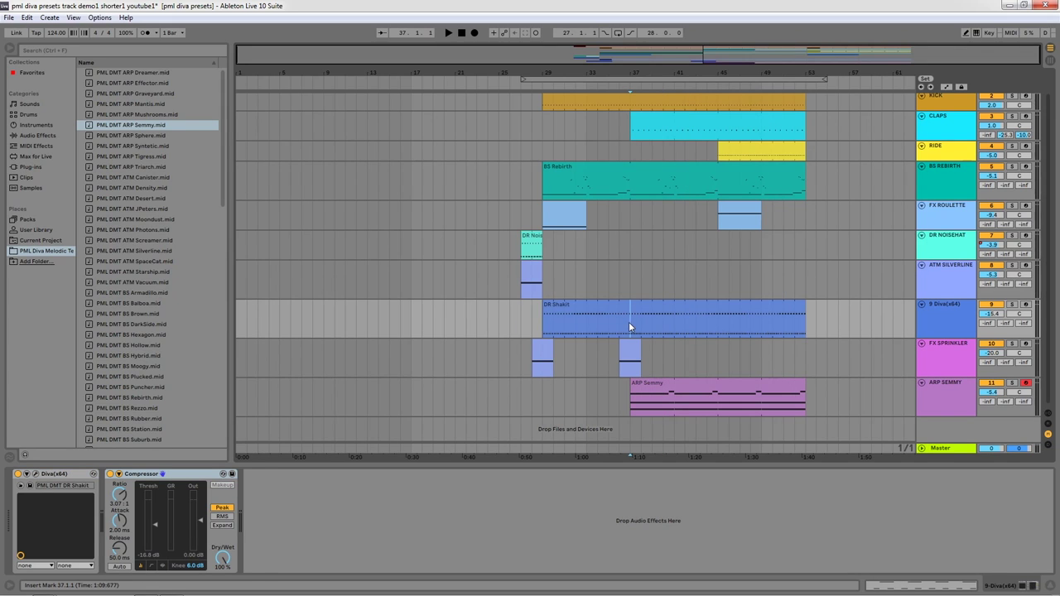
{"action": "left_click", "coordinate": [544, 312]}
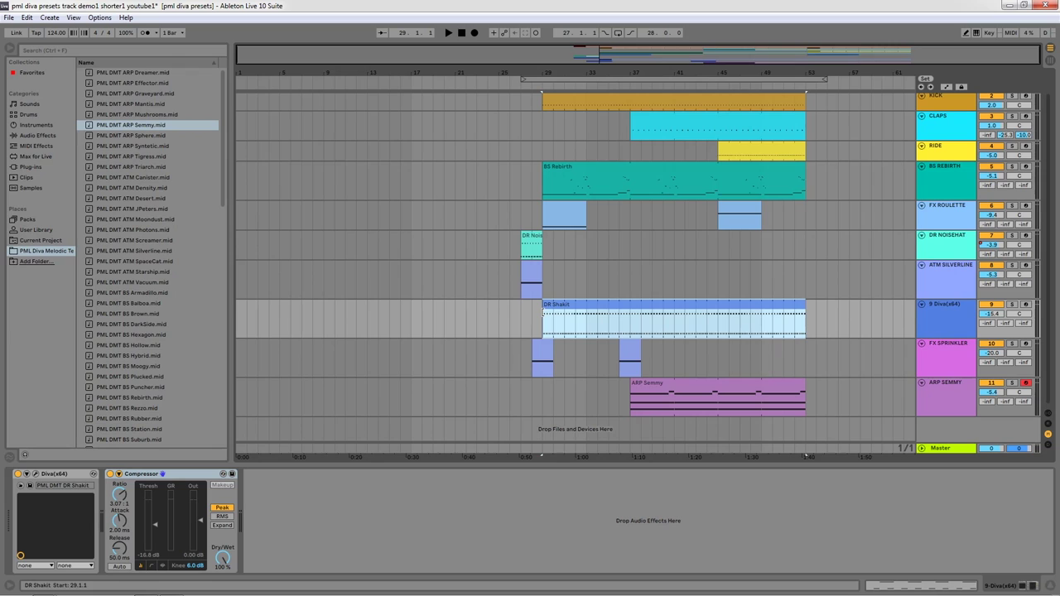
{"action": "left_click", "coordinate": [924, 310]}
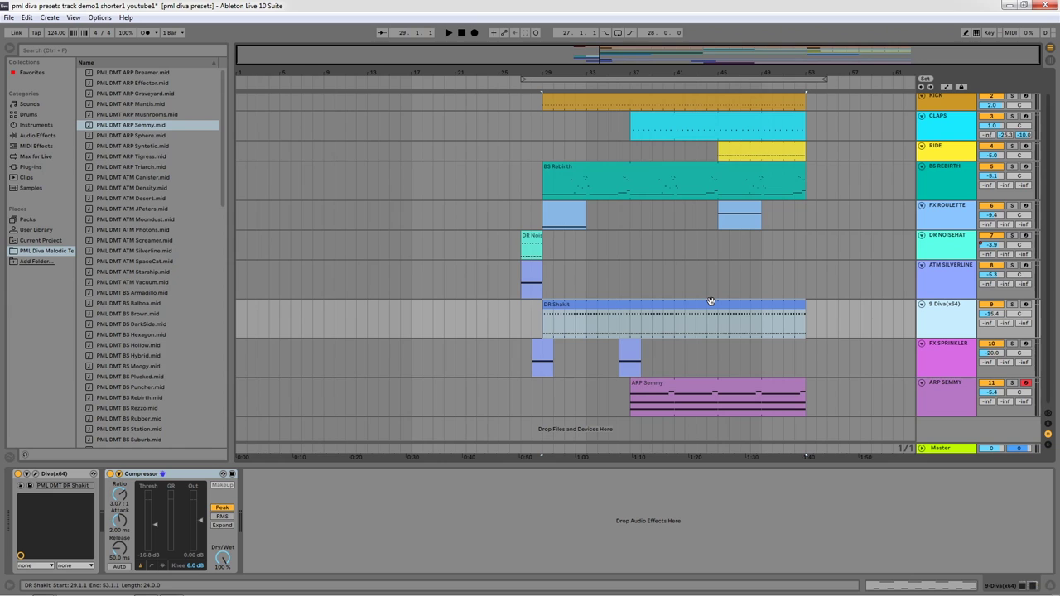
{"action": "left_click", "coordinate": [630, 399]}
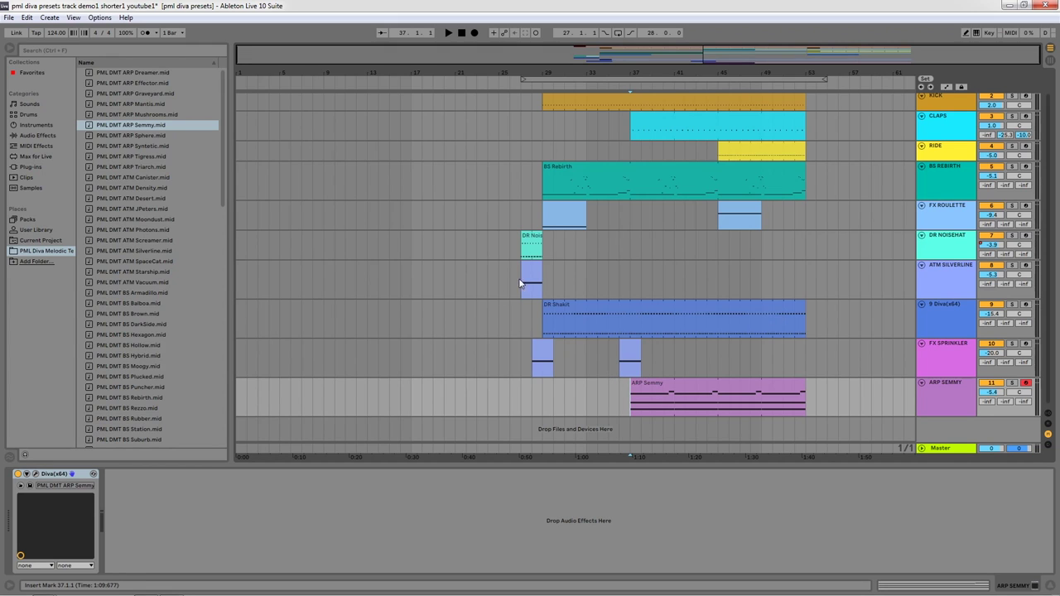
Step: Play from bar 27, lower FX SPRINKLER to -22.1 dB, and copy the ATM Silverline clip to bar 43
{"action": "left_click", "coordinate": [523, 357]}
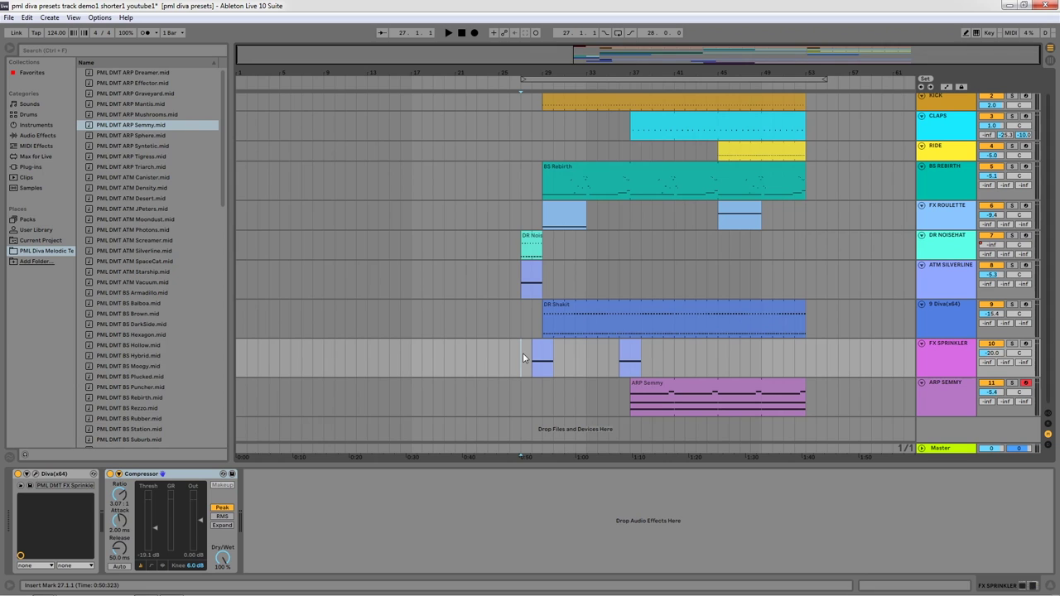
{"action": "key", "text": "space"}
{"action": "scroll", "coordinate": [623, 294], "scroll_direction": "up", "scroll_amount": 1}
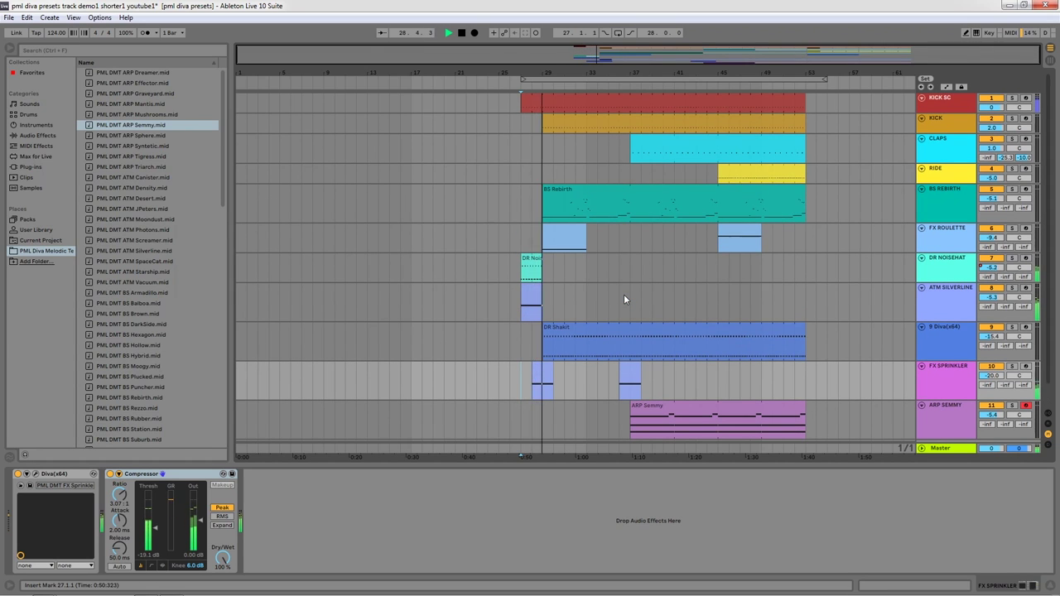
{"action": "scroll", "coordinate": [524, 328], "scroll_direction": "down", "scroll_amount": 1}
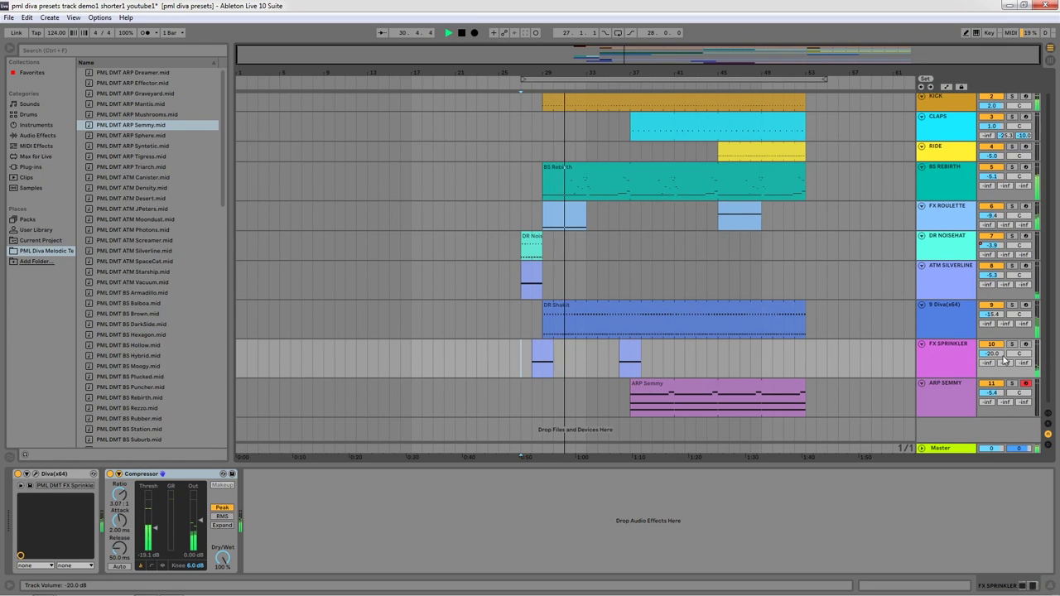
{"action": "left_click_drag", "start_coordinate": [1001, 357], "coordinate": [1000, 367]}
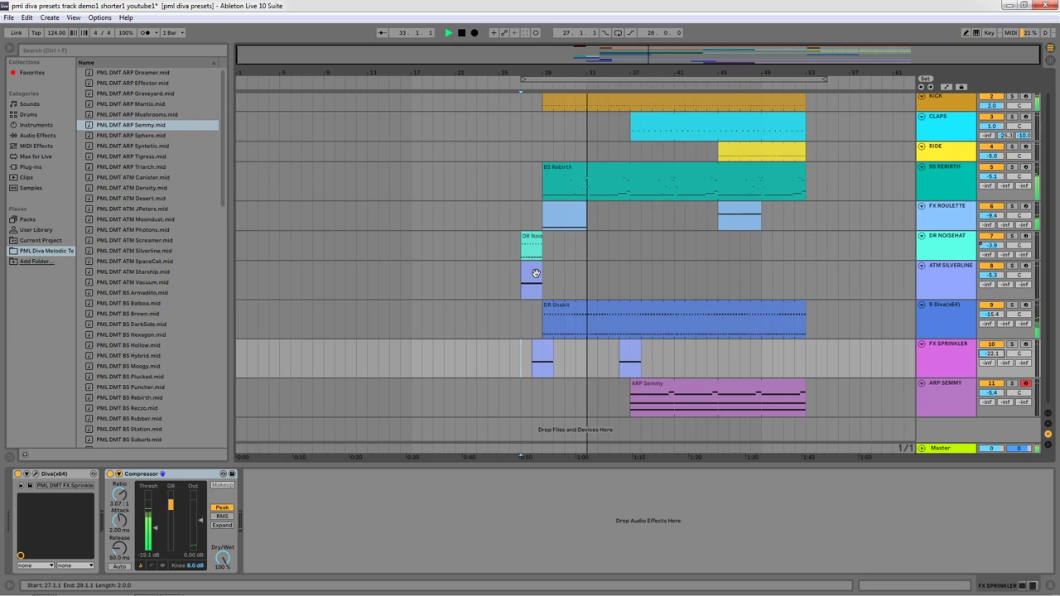
{"action": "left_click_drag", "start_coordinate": [535, 274], "coordinate": [708, 280]}
Step: Raise the copied ATM Silverline clip's G3 note an octave to G4
{"action": "double_click", "coordinate": [706, 280]}
{"action": "left_click_drag", "start_coordinate": [287, 402], "coordinate": [299, 449]}
{"action": "key", "text": "shift+Up"}
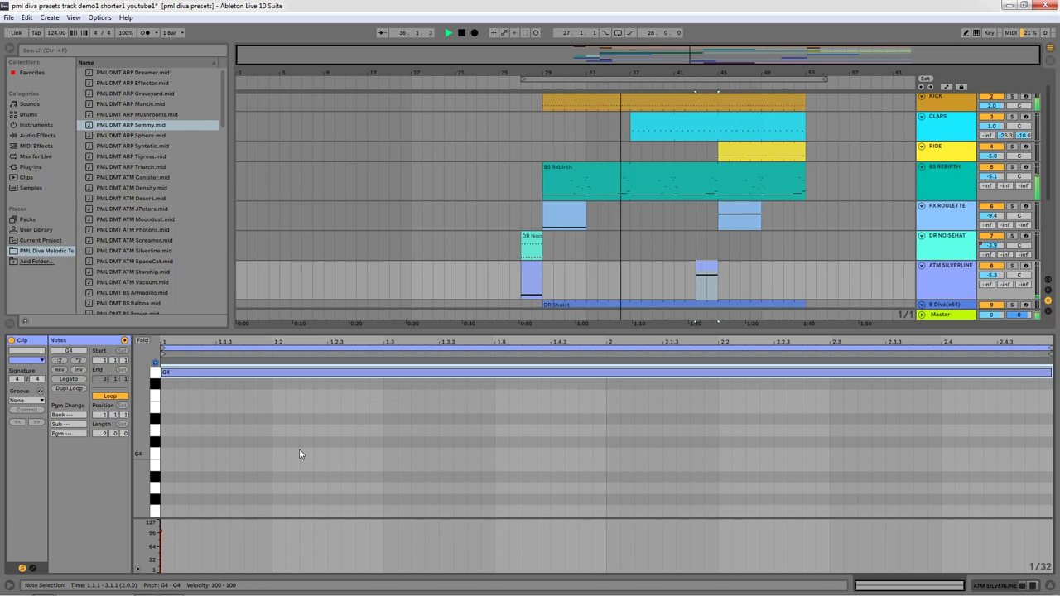
{"action": "key", "text": "ctrl+a"}
Step: Reopen ARP SEMMY's Diva synth and push its VCF1 cutoff up to 46.00
{"action": "scroll", "coordinate": [665, 238], "scroll_direction": "down", "scroll_amount": 1}
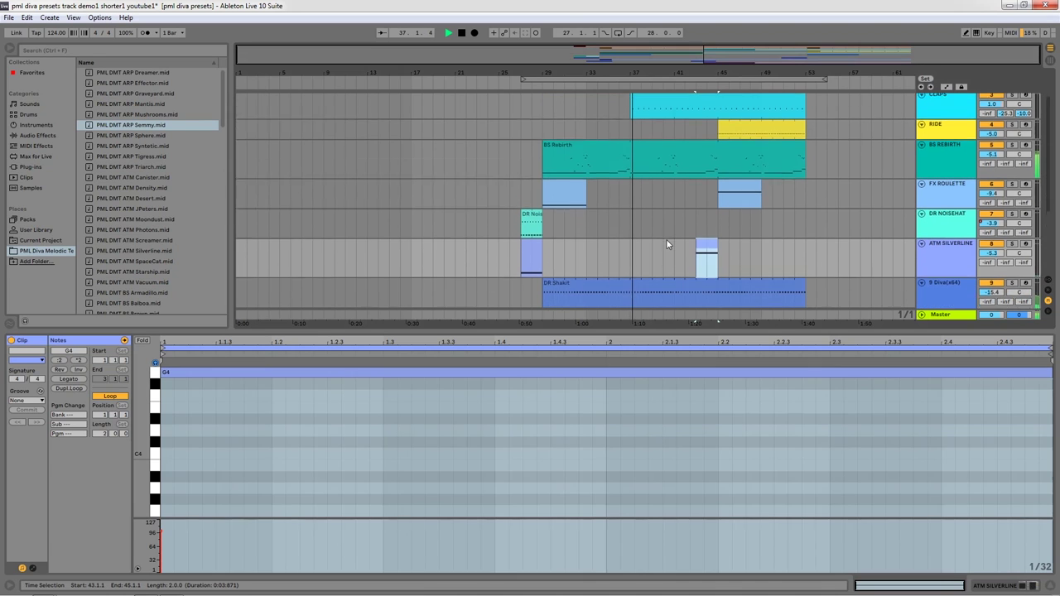
{"action": "scroll", "coordinate": [665, 238], "scroll_direction": "down", "scroll_amount": 3}
{"action": "left_click", "coordinate": [937, 249]}
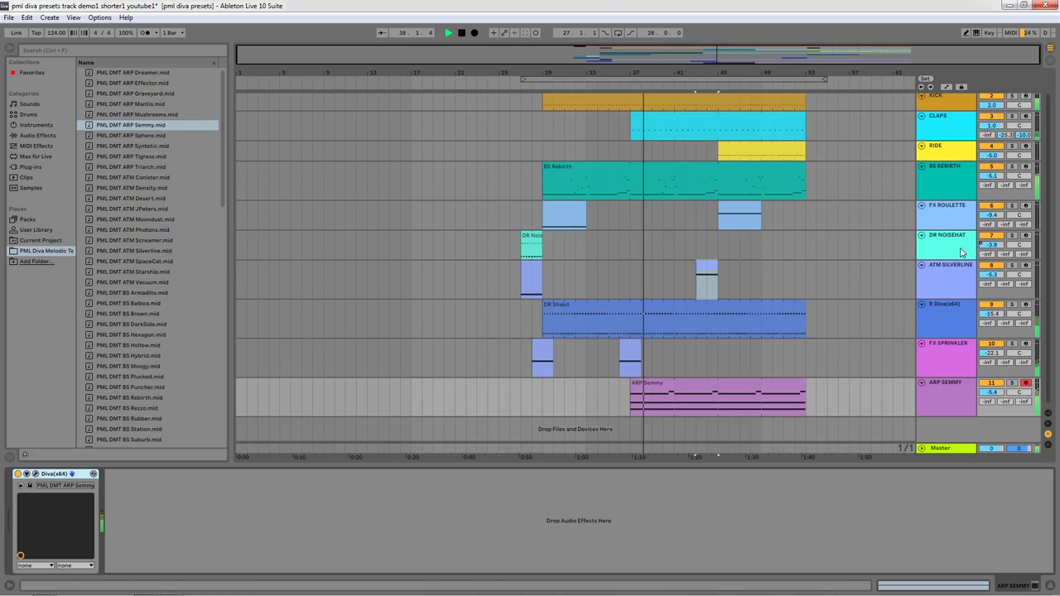
{"action": "left_click", "coordinate": [35, 474]}
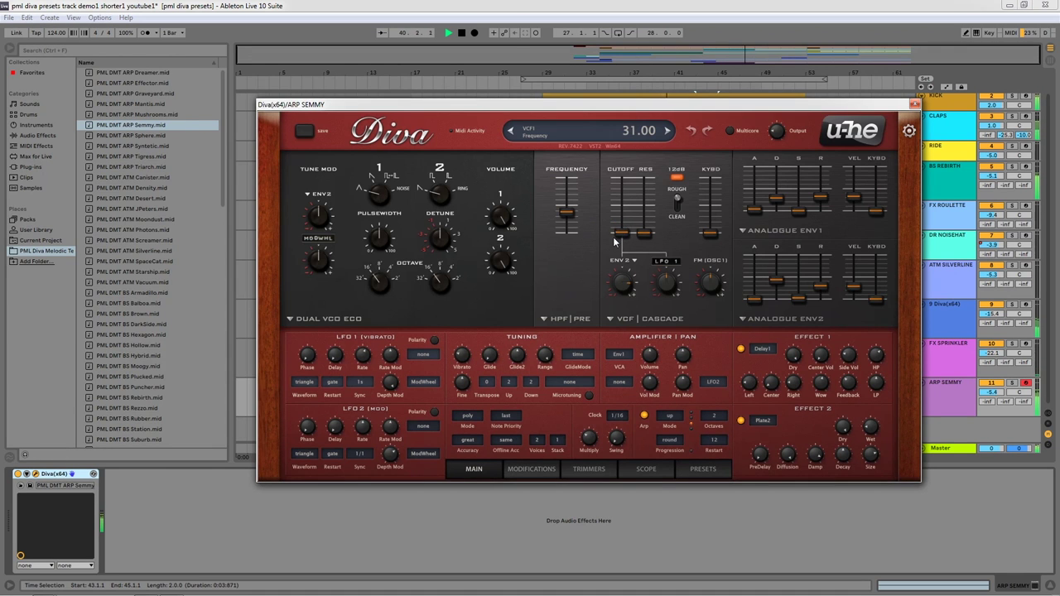
{"action": "scroll", "coordinate": [614, 237], "scroll_direction": "up", "scroll_amount": 3}
{"action": "left_click_drag", "start_coordinate": [621, 233], "coordinate": [623, 228]}
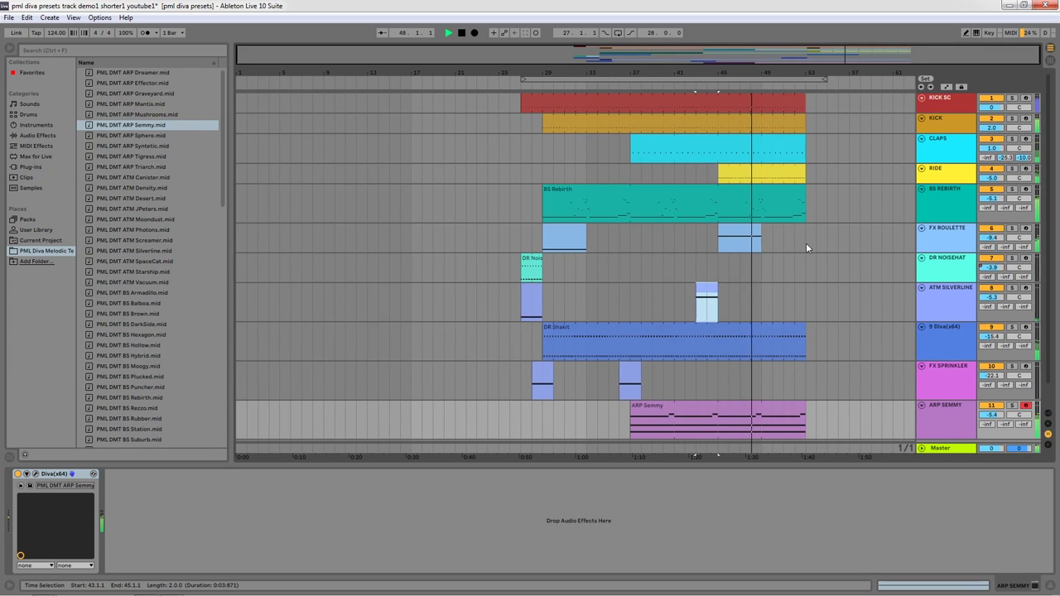
Step: Copy an FX Sprinkler clip to bar 52 and stop playback
{"action": "scroll", "coordinate": [807, 244], "scroll_direction": "down", "scroll_amount": 2}
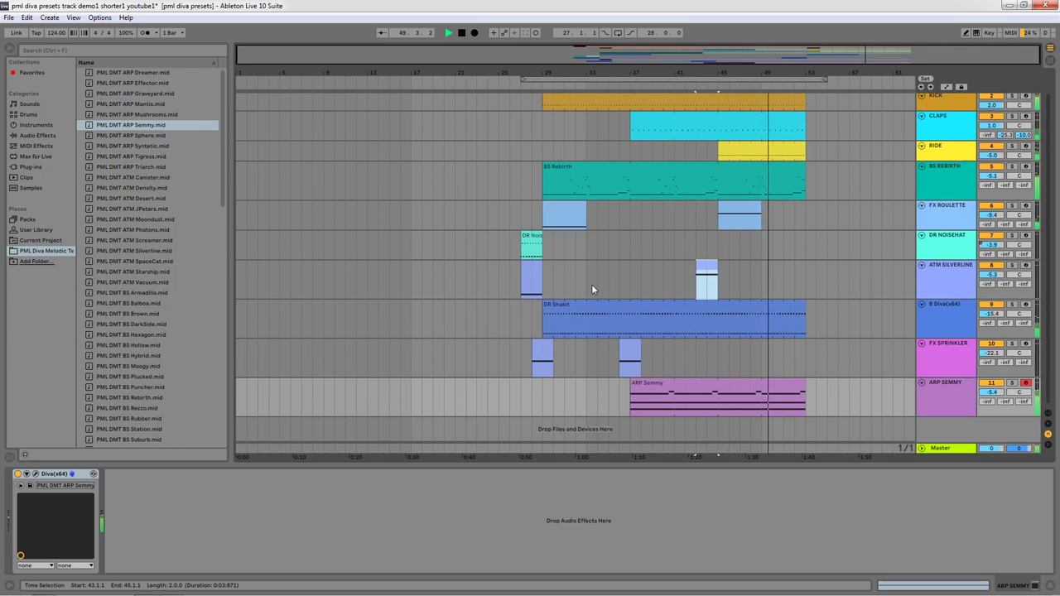
{"action": "left_click_drag", "start_coordinate": [633, 356], "coordinate": [810, 360]}
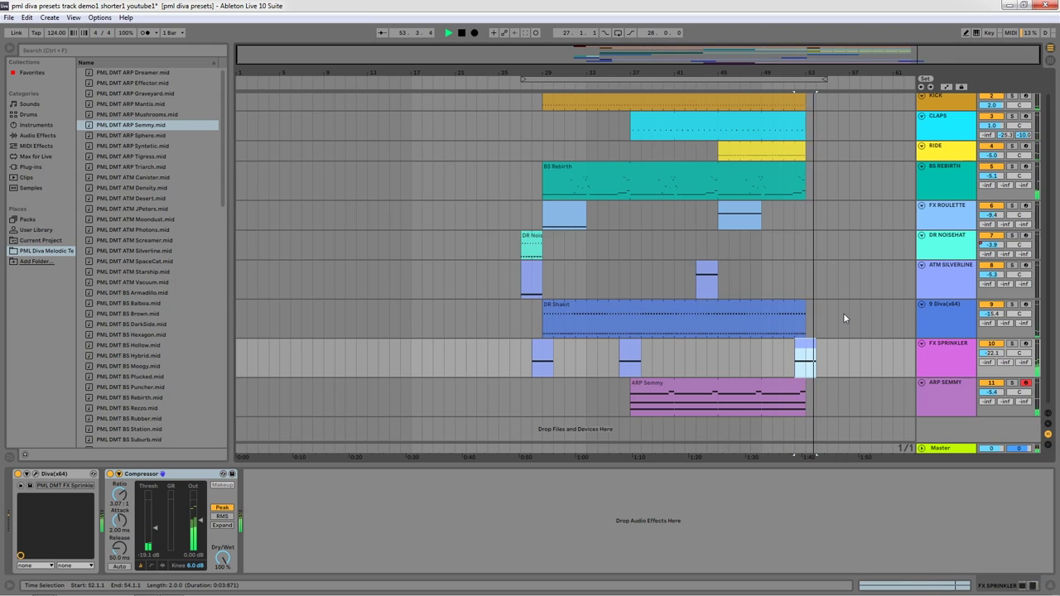
{"action": "key", "text": "space"}
Step: Reset the start point to bar 27 and select the BS Rebirth track
{"action": "scroll", "coordinate": [525, 235], "scroll_direction": "up", "scroll_amount": 1}
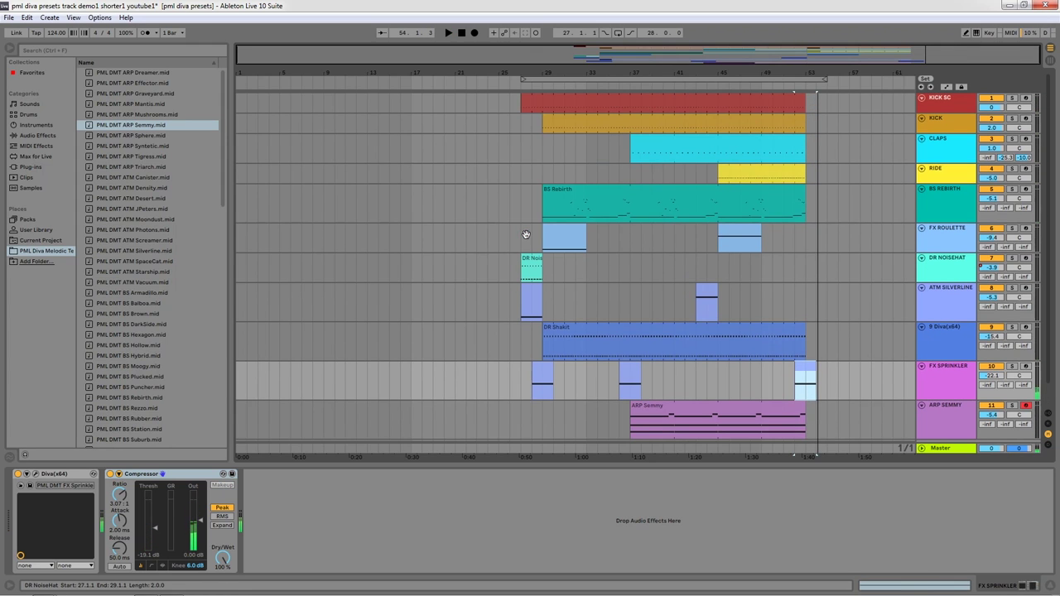
{"action": "left_click", "coordinate": [520, 176]}
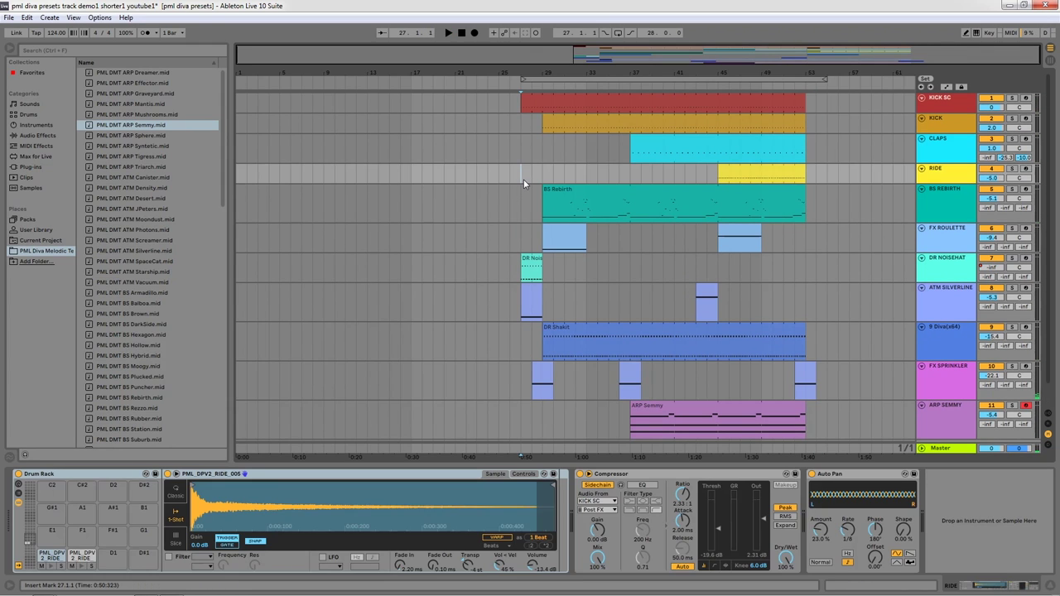
{"action": "scroll", "coordinate": [524, 179], "scroll_direction": "down", "scroll_amount": 1}
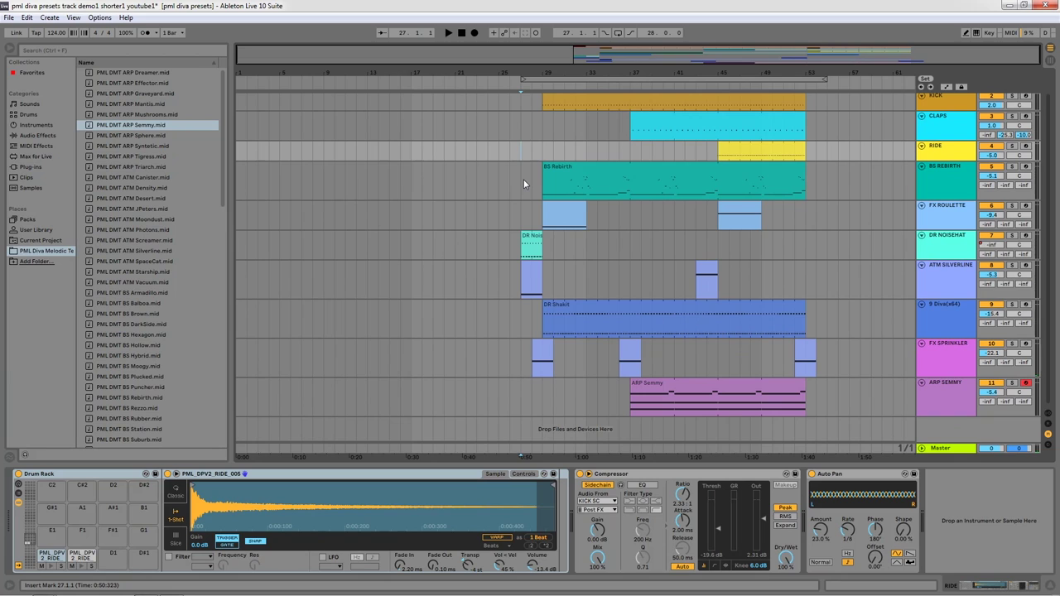
{"action": "left_click", "coordinate": [523, 184]}
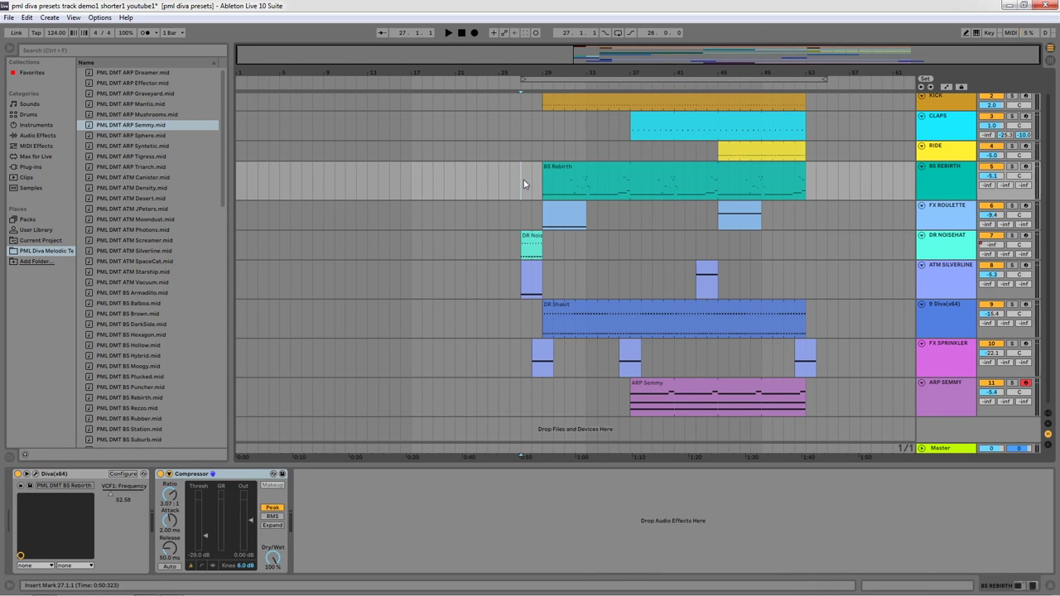
{"action": "left_click", "coordinate": [519, 213]}
{"action": "left_click", "coordinate": [524, 184]}
{"action": "scroll", "coordinate": [527, 209], "scroll_direction": "up", "scroll_amount": 1}
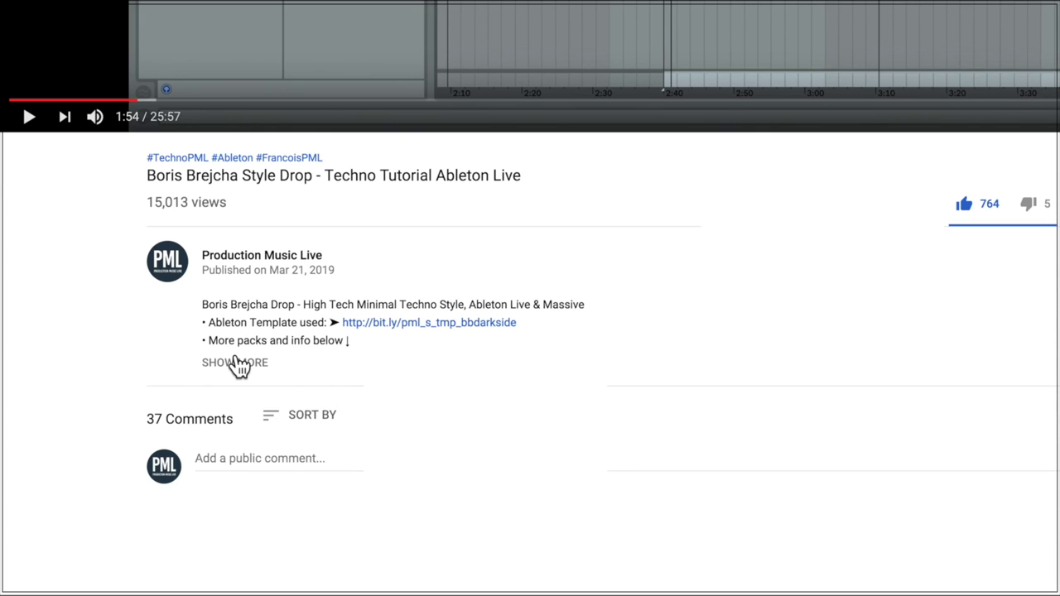
Step: Expand the Boris Brejcha Style Drop video description and scroll through its links and sound packs
{"action": "left_click", "coordinate": [239, 364]}
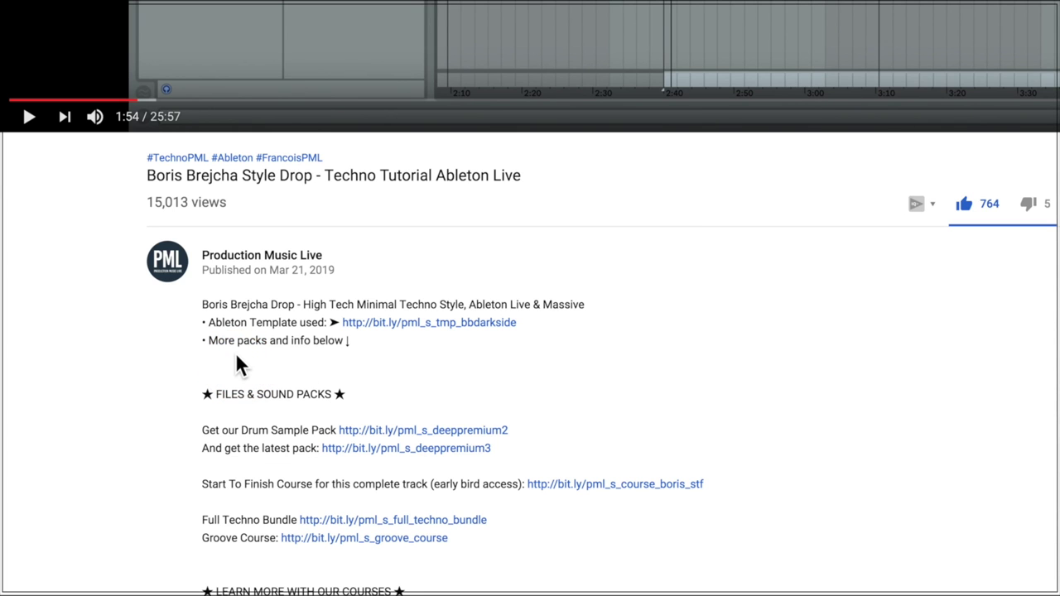
{"action": "scroll", "coordinate": [252, 354], "scroll_direction": "down", "scroll_amount": 2}
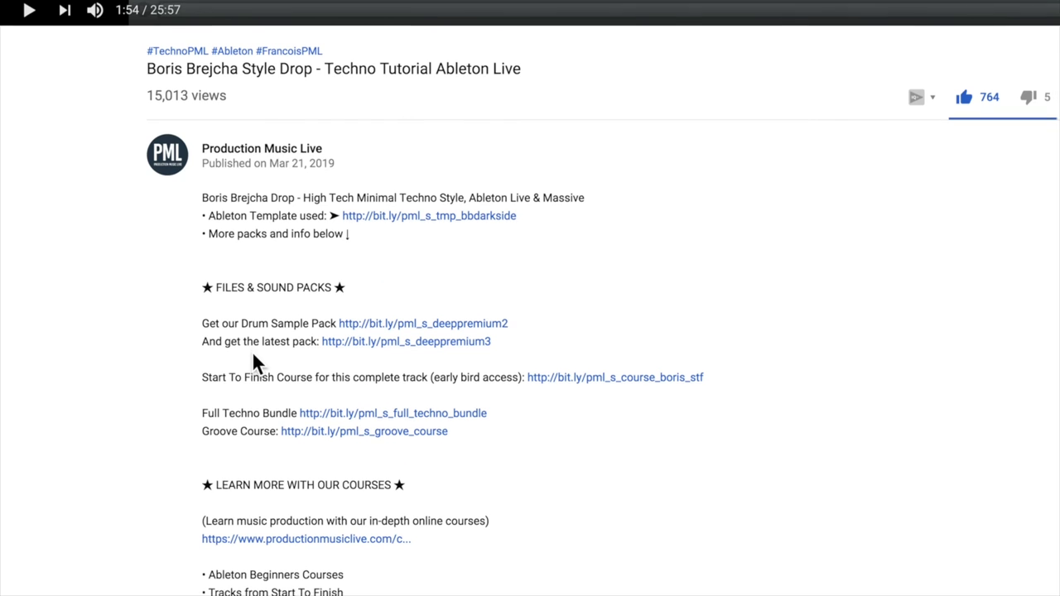
{"action": "scroll", "coordinate": [251, 353], "scroll_direction": "down", "scroll_amount": 1}
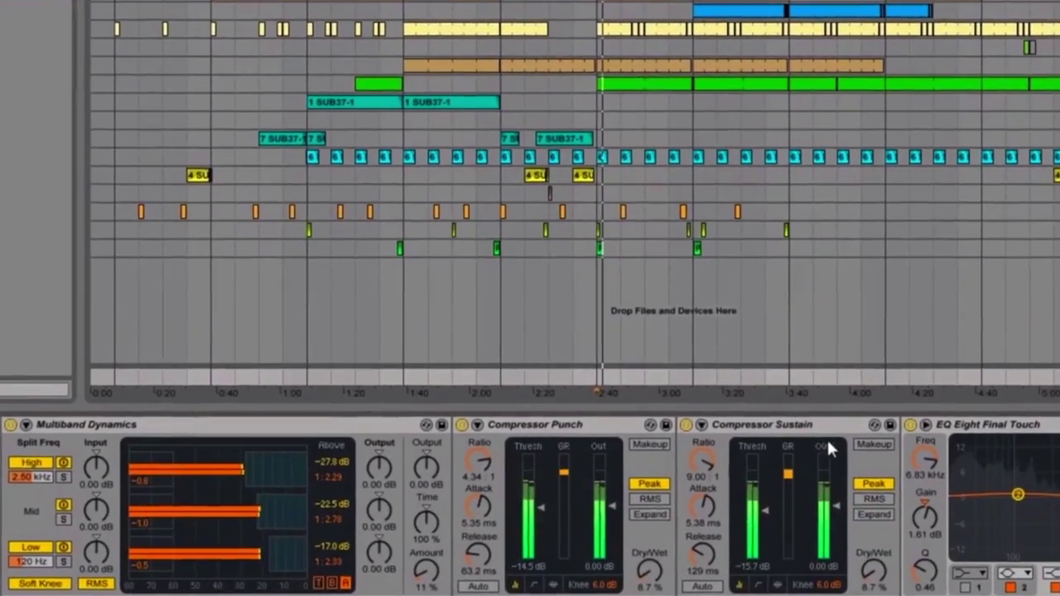
Step: Deactivate the Compressor Sustain device in the effects chain
{"action": "left_click", "coordinate": [686, 424]}
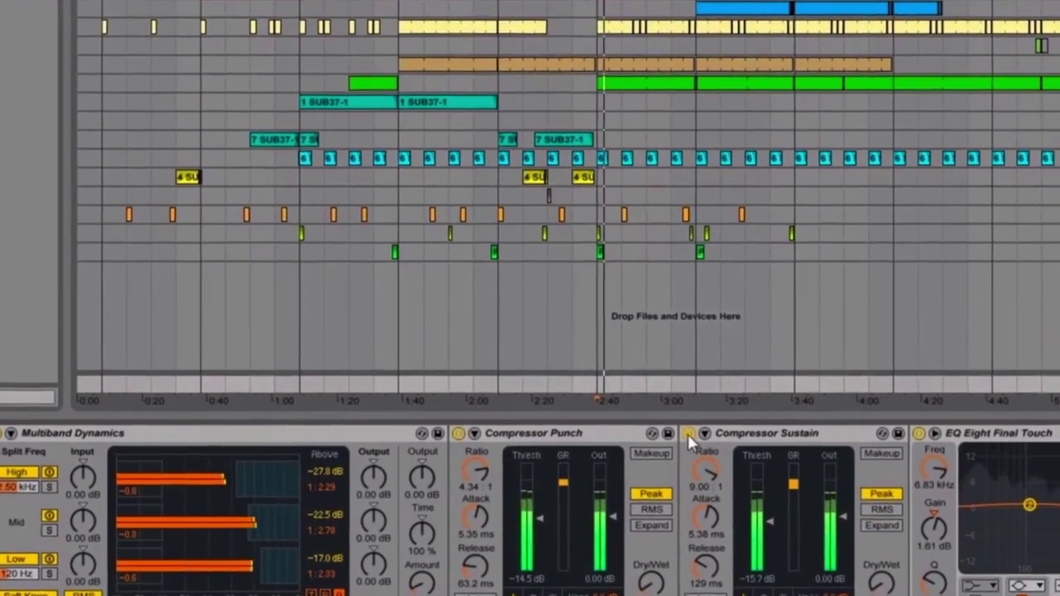